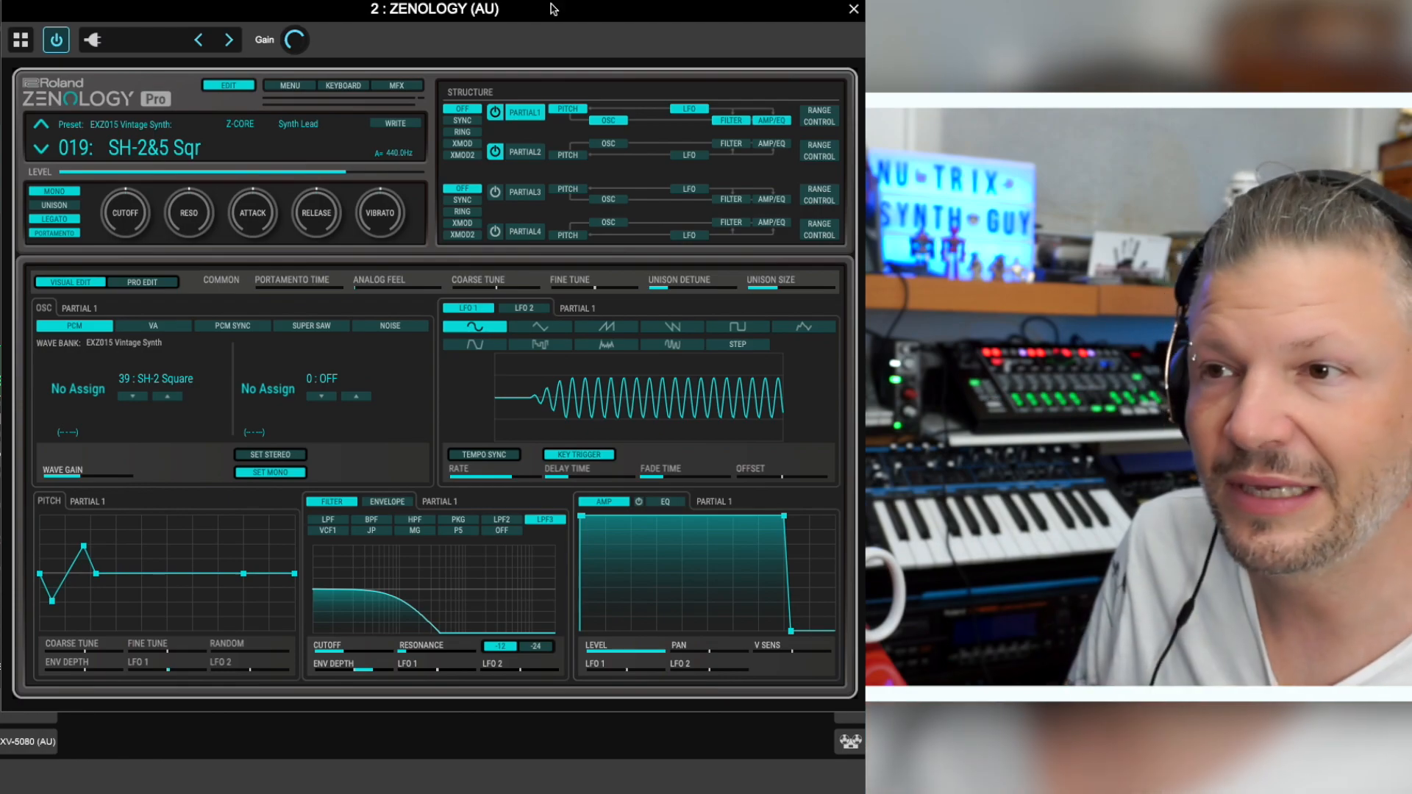
Open the ZENOLOGY manual from the plug-in's help, widen its window and enlarge the Structure page for reading.
{"action": "left_click", "coordinate": [291, 86]}
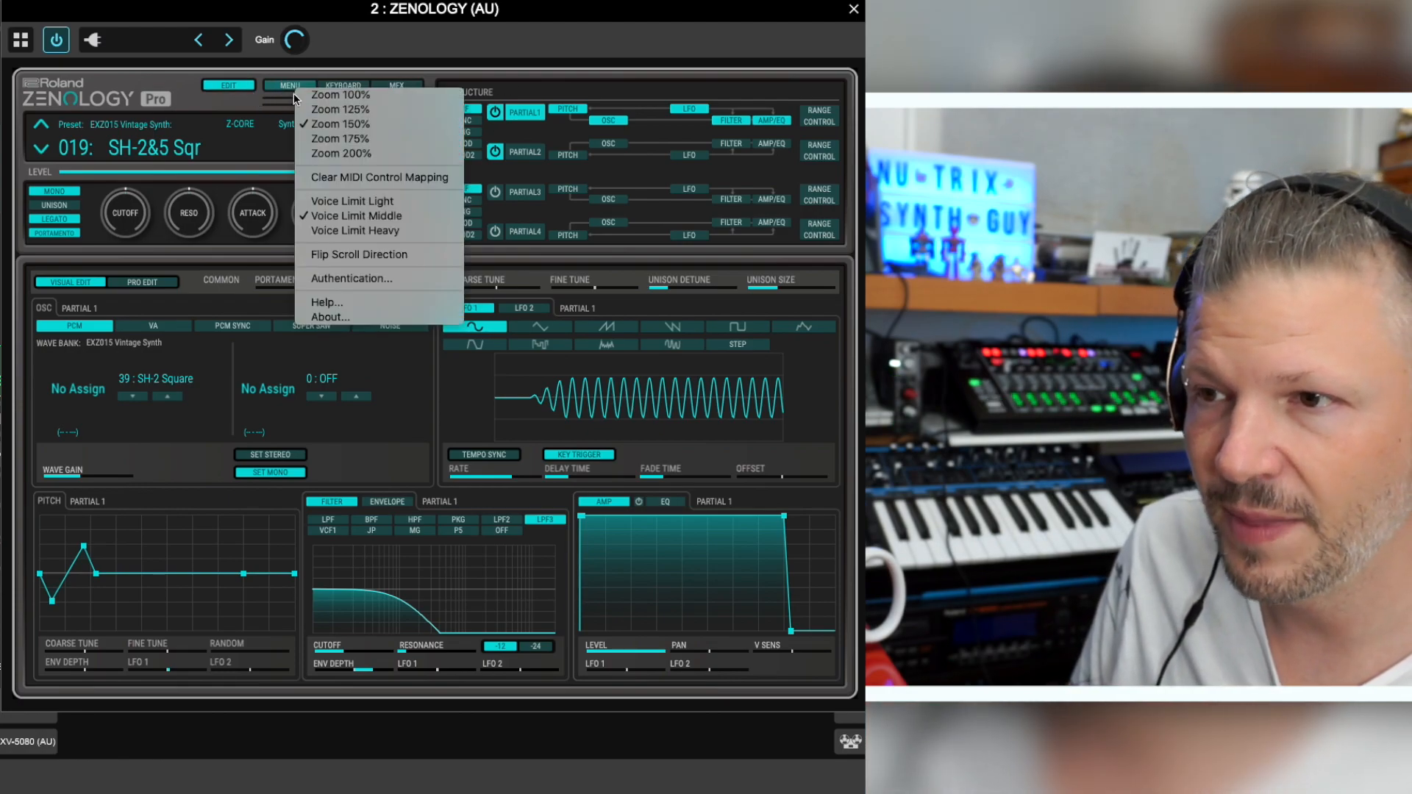
{"action": "left_click", "coordinate": [320, 303]}
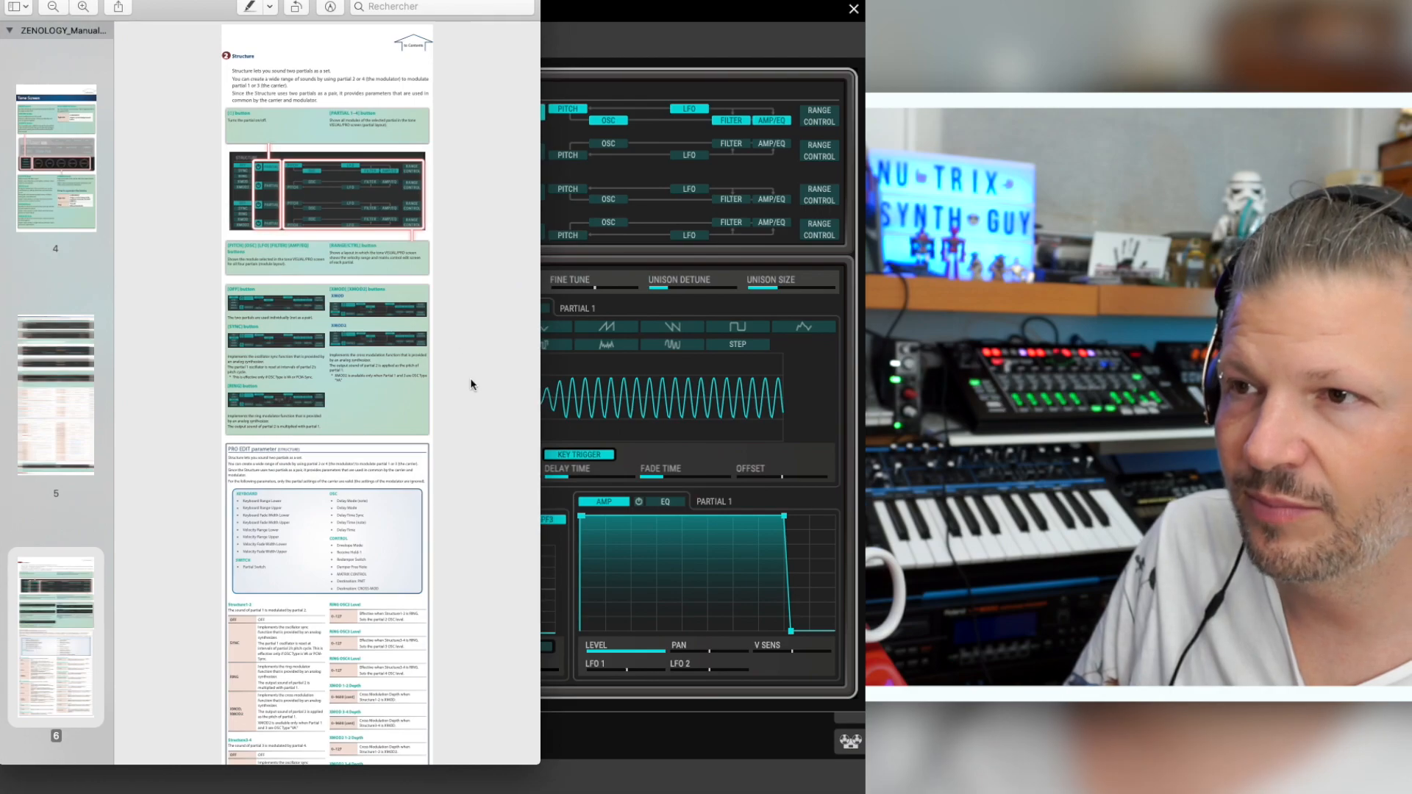
{"action": "left_click_drag", "start_coordinate": [540, 469], "coordinate": [862, 485]}
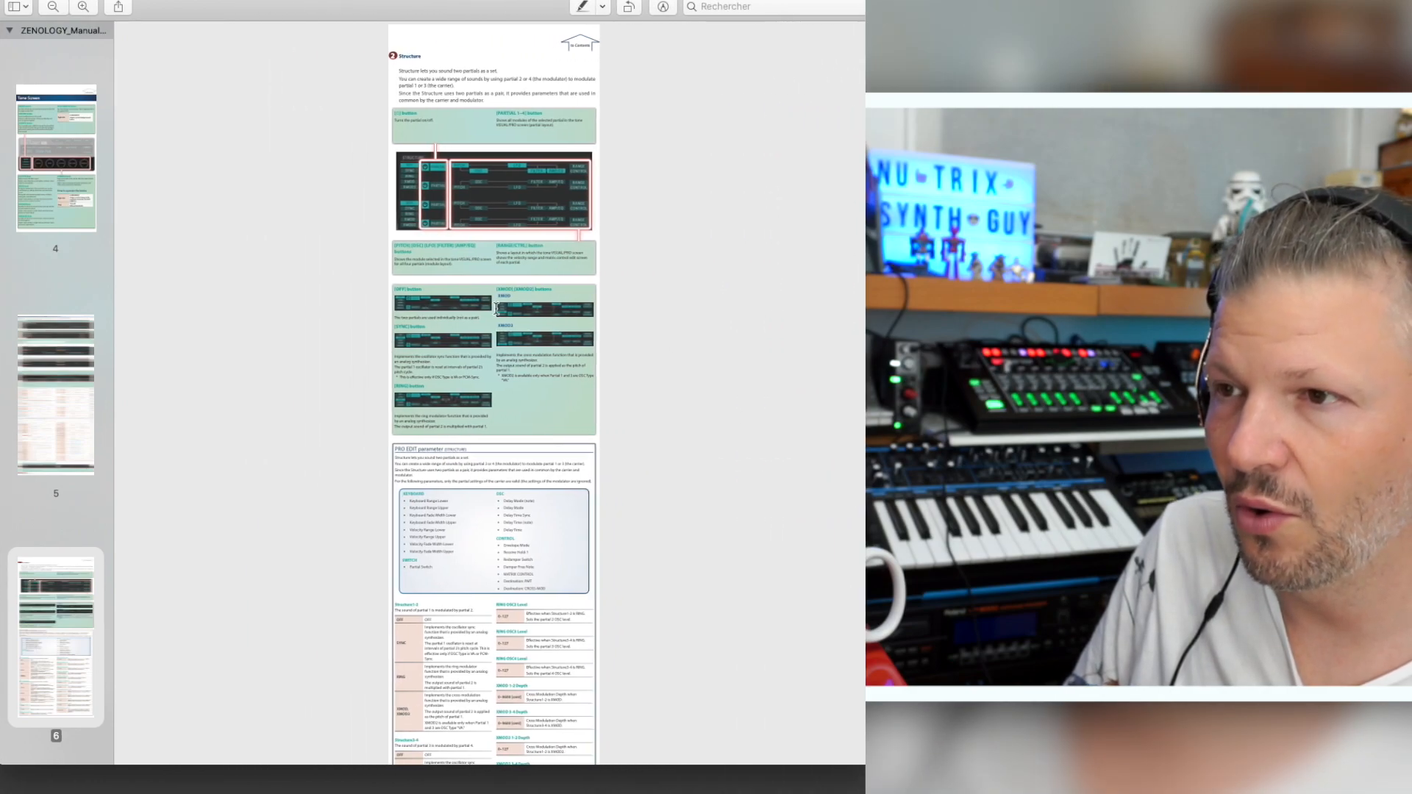
{"action": "scroll", "coordinate": [497, 308], "scroll_direction": "up", "scroll_amount": 5}
{"action": "scroll", "coordinate": [497, 308], "scroll_direction": "up", "scroll_amount": 8}
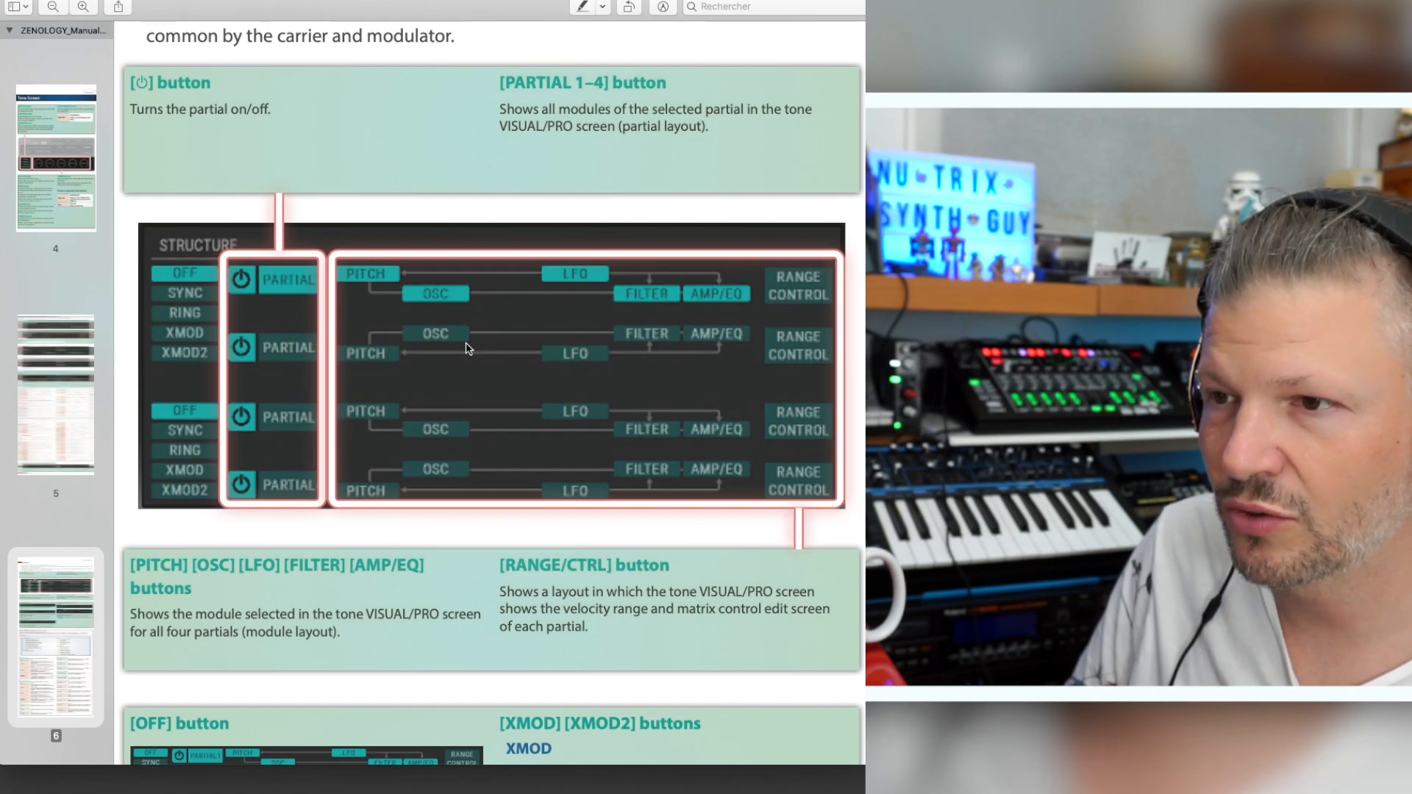
Read the manual's Structure section on the OFF, SYNC, RING, XMOD and XMOD2 modes and the PRO EDIT structure parameters.
{"action": "scroll", "coordinate": [468, 348], "scroll_direction": "down", "scroll_amount": 10}
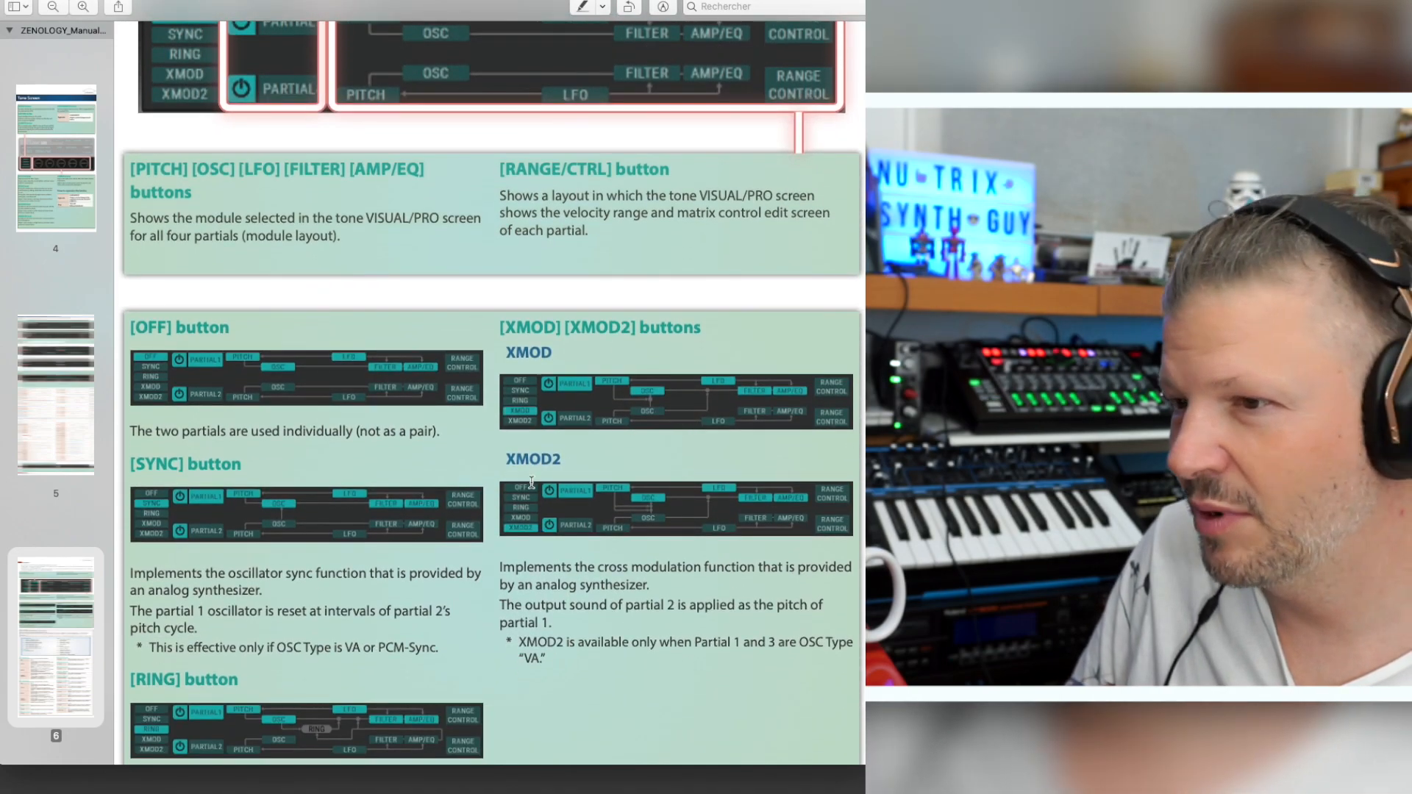
{"action": "scroll", "coordinate": [659, 656], "scroll_direction": "down", "scroll_amount": 3}
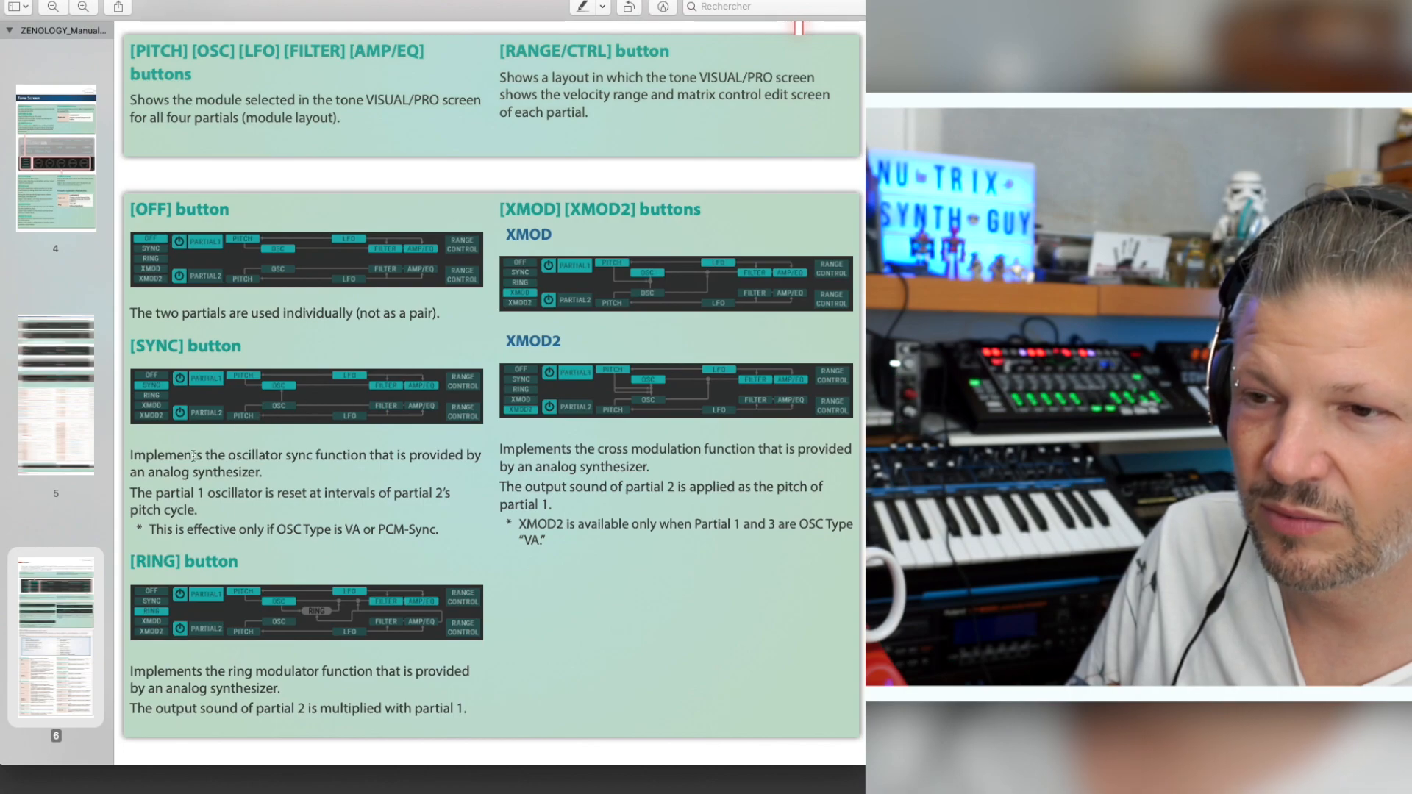
{"action": "scroll", "coordinate": [496, 594], "scroll_direction": "down", "scroll_amount": 12}
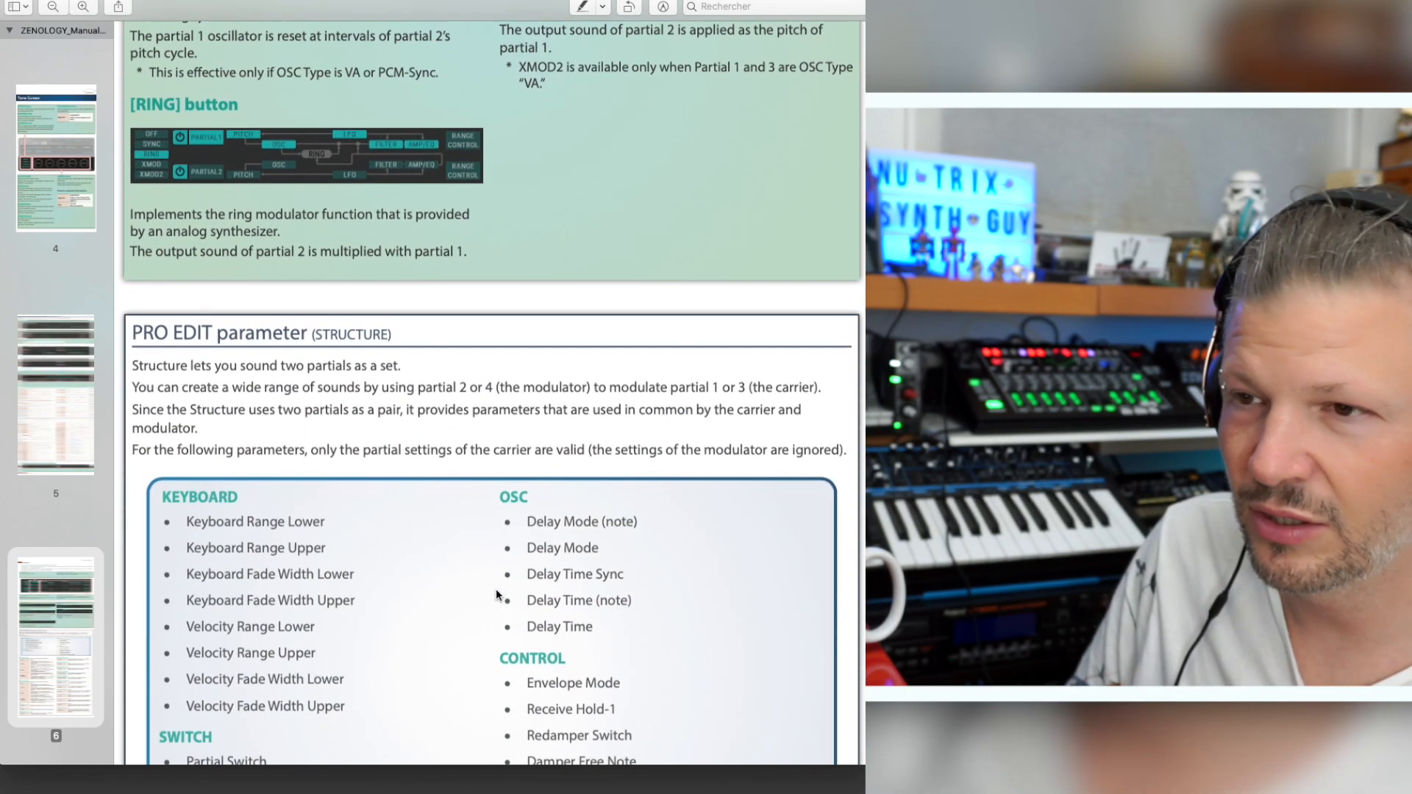
{"action": "scroll", "coordinate": [496, 591], "scroll_direction": "down", "scroll_amount": 6}
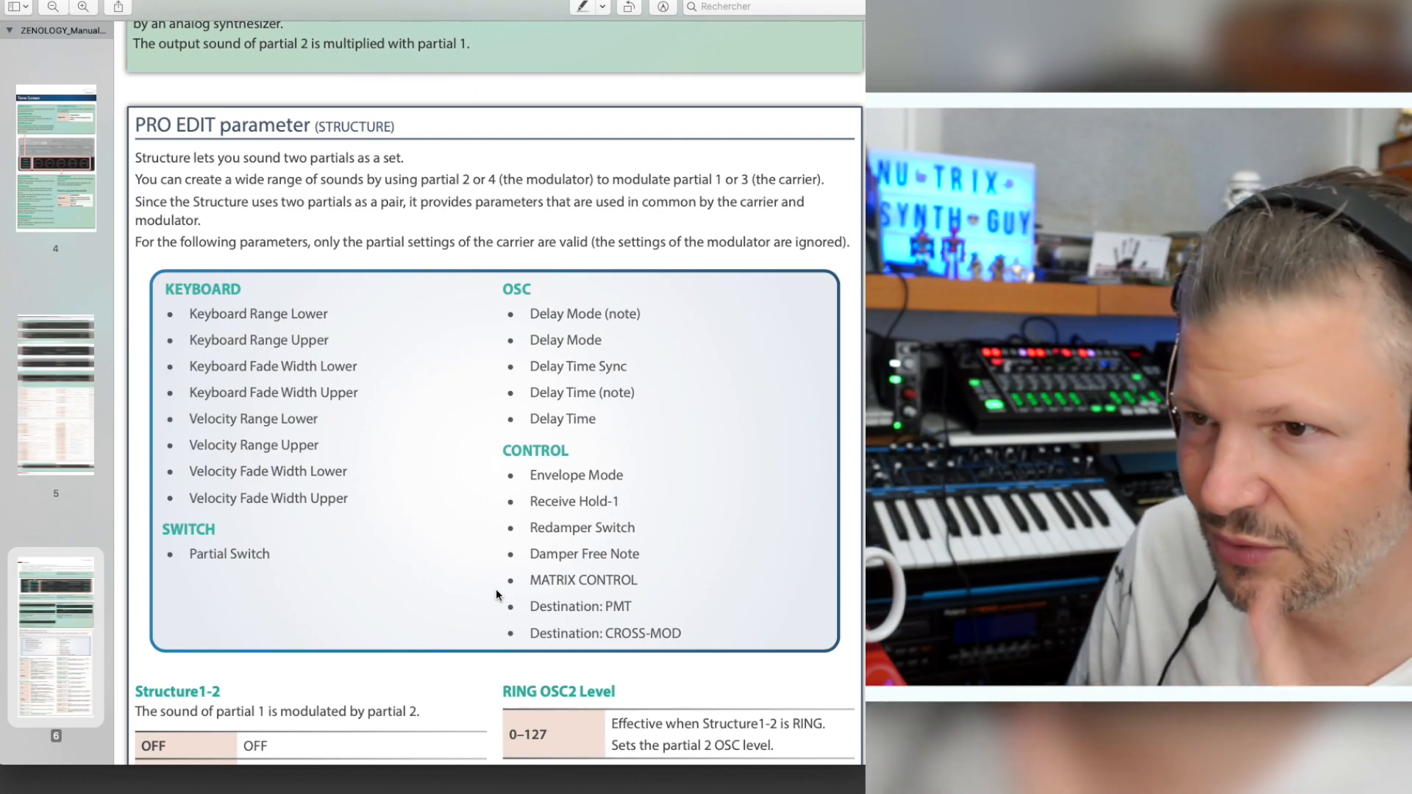
{"action": "scroll", "coordinate": [495, 594], "scroll_direction": "down", "scroll_amount": 20}
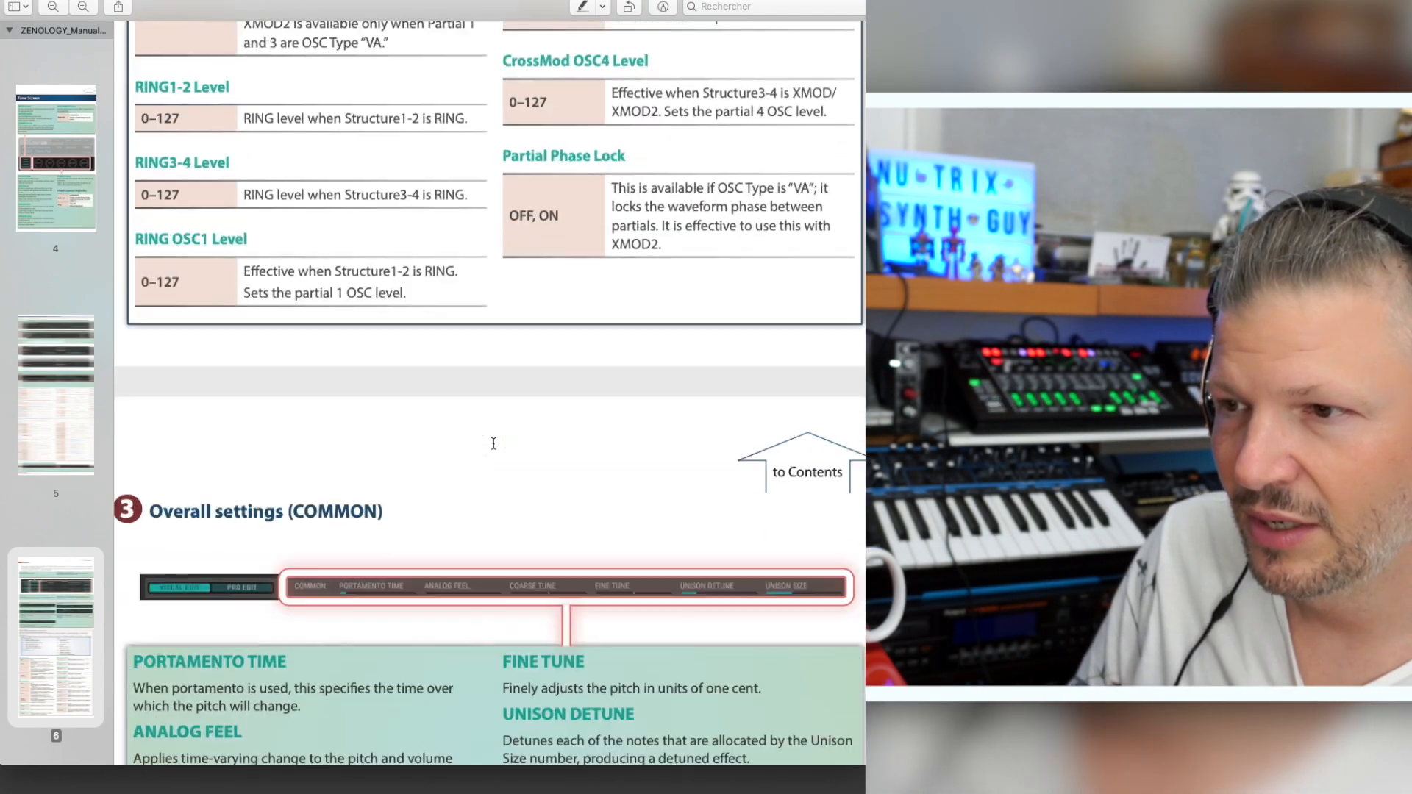
Skim the manual's Common, Visual Edit, Filter and Range/Ctrl sections, and return to the ZENOLOGY plug-in.
{"action": "scroll", "coordinate": [493, 444], "scroll_direction": "down", "scroll_amount": 10}
{"action": "key", "text": "super+minus"}
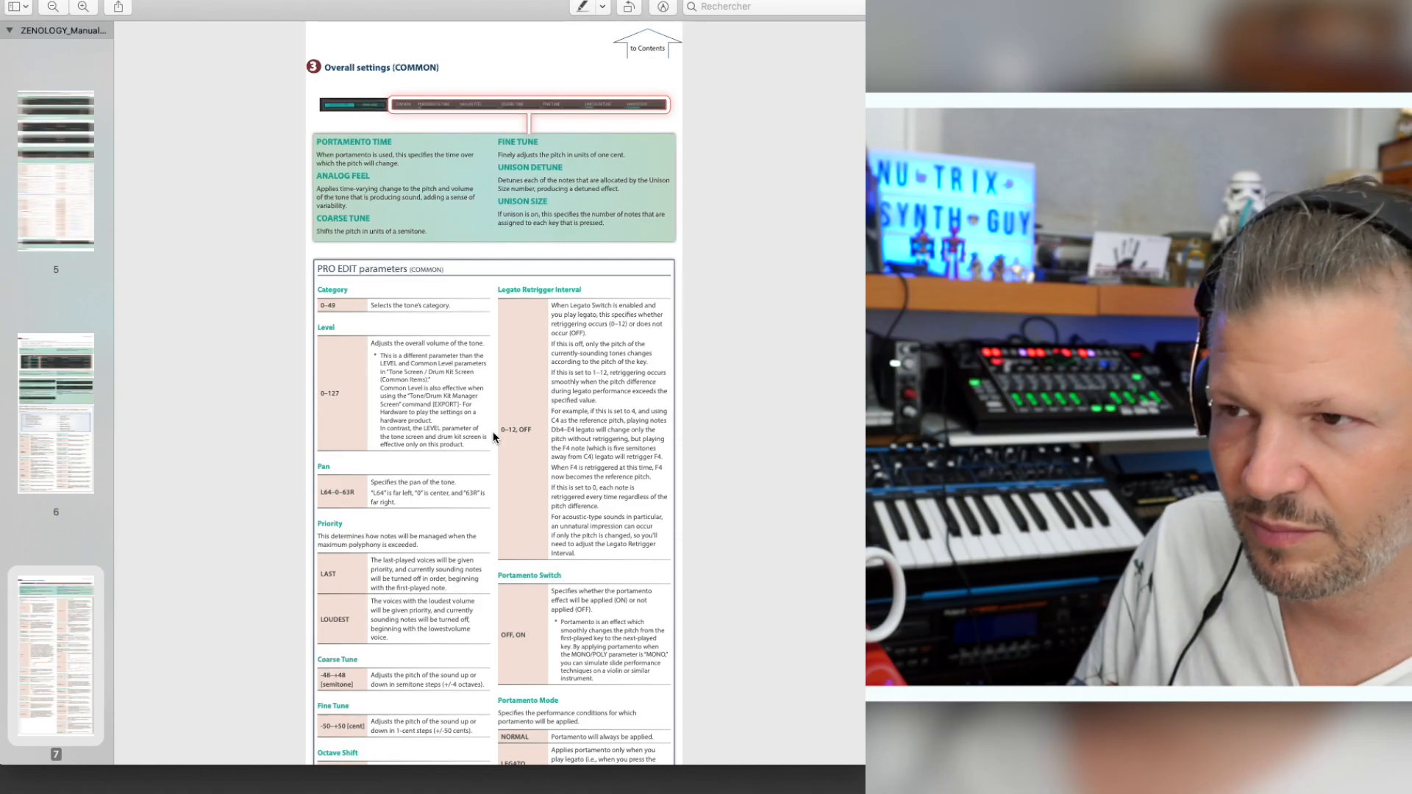
{"action": "scroll", "coordinate": [492, 437], "scroll_direction": "up", "scroll_amount": 20}
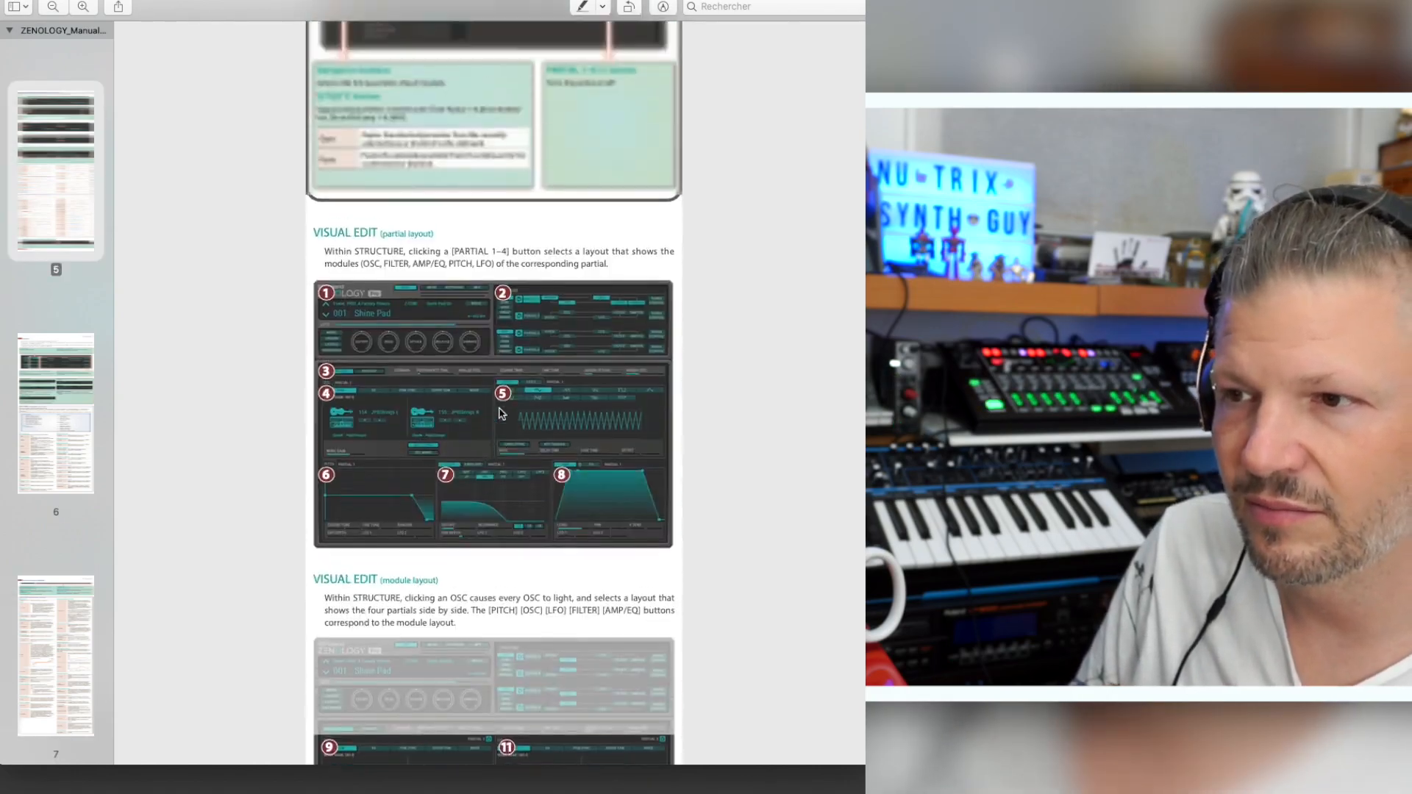
{"action": "scroll", "coordinate": [500, 411], "scroll_direction": "up", "scroll_amount": 15}
{"action": "scroll", "coordinate": [498, 407], "scroll_direction": "down", "scroll_amount": 10}
{"action": "scroll", "coordinate": [498, 397], "scroll_direction": "down", "scroll_amount": 20}
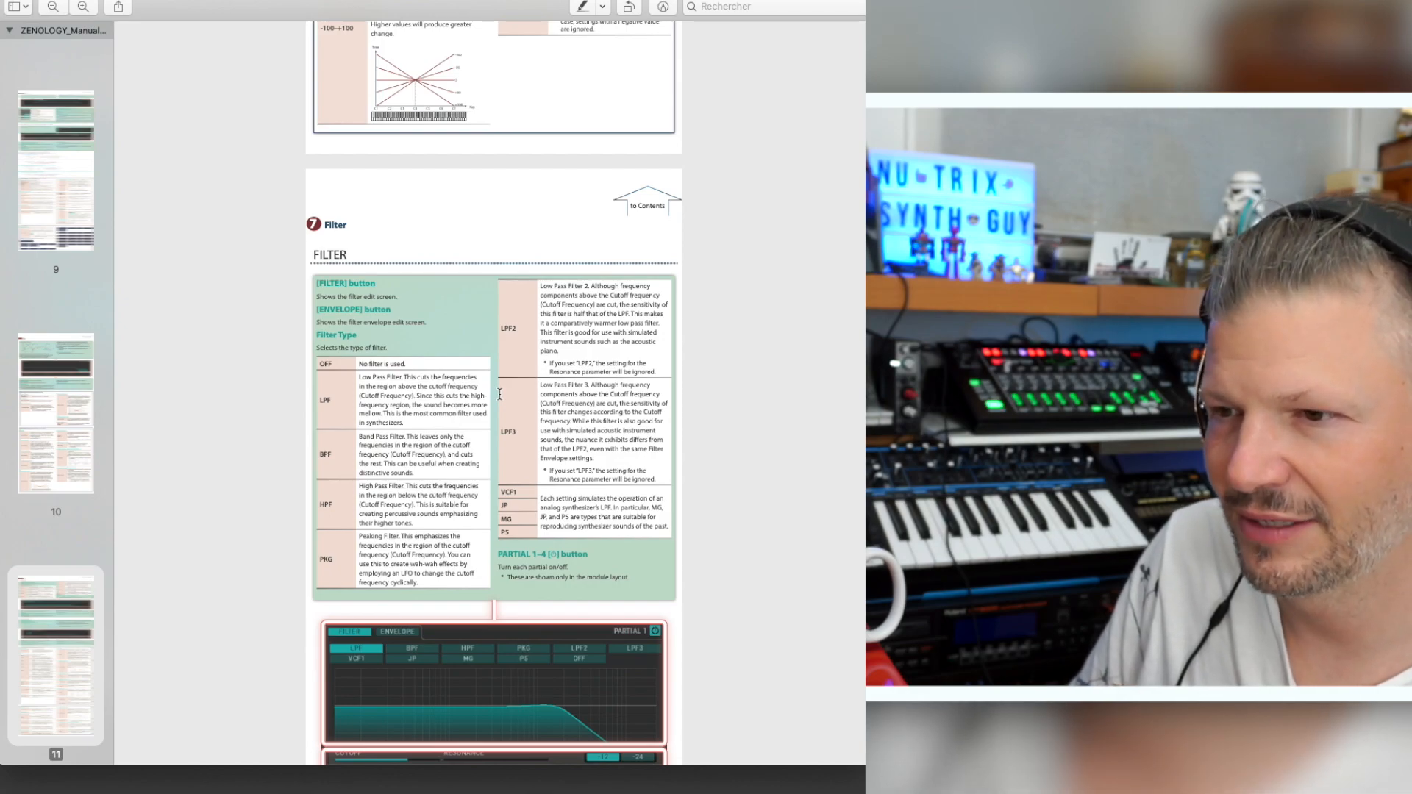
{"action": "scroll", "coordinate": [499, 394], "scroll_direction": "up", "scroll_amount": 20}
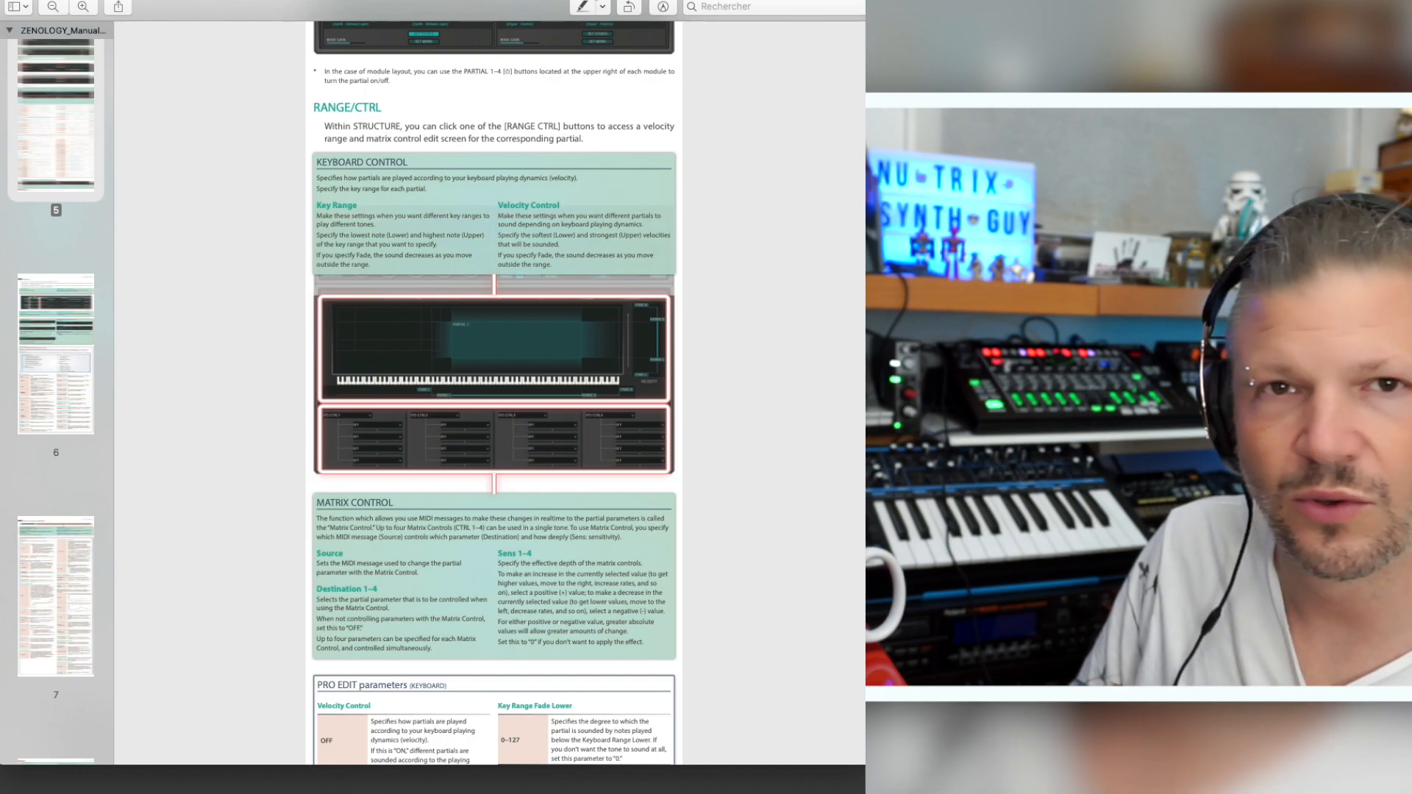
{"action": "left_click_drag", "start_coordinate": [594, 0], "coordinate": [103, 0]}
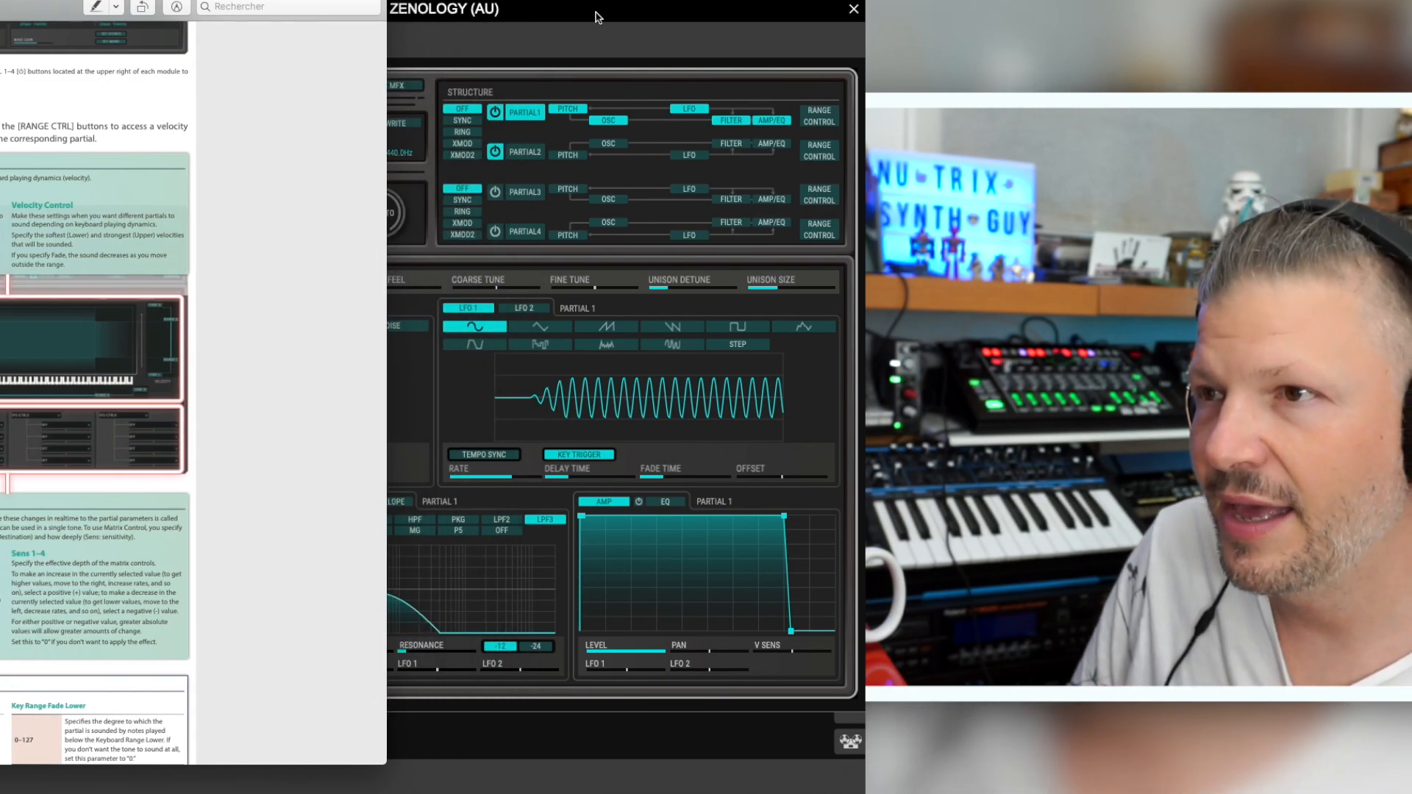
{"action": "left_click", "coordinate": [542, 89]}
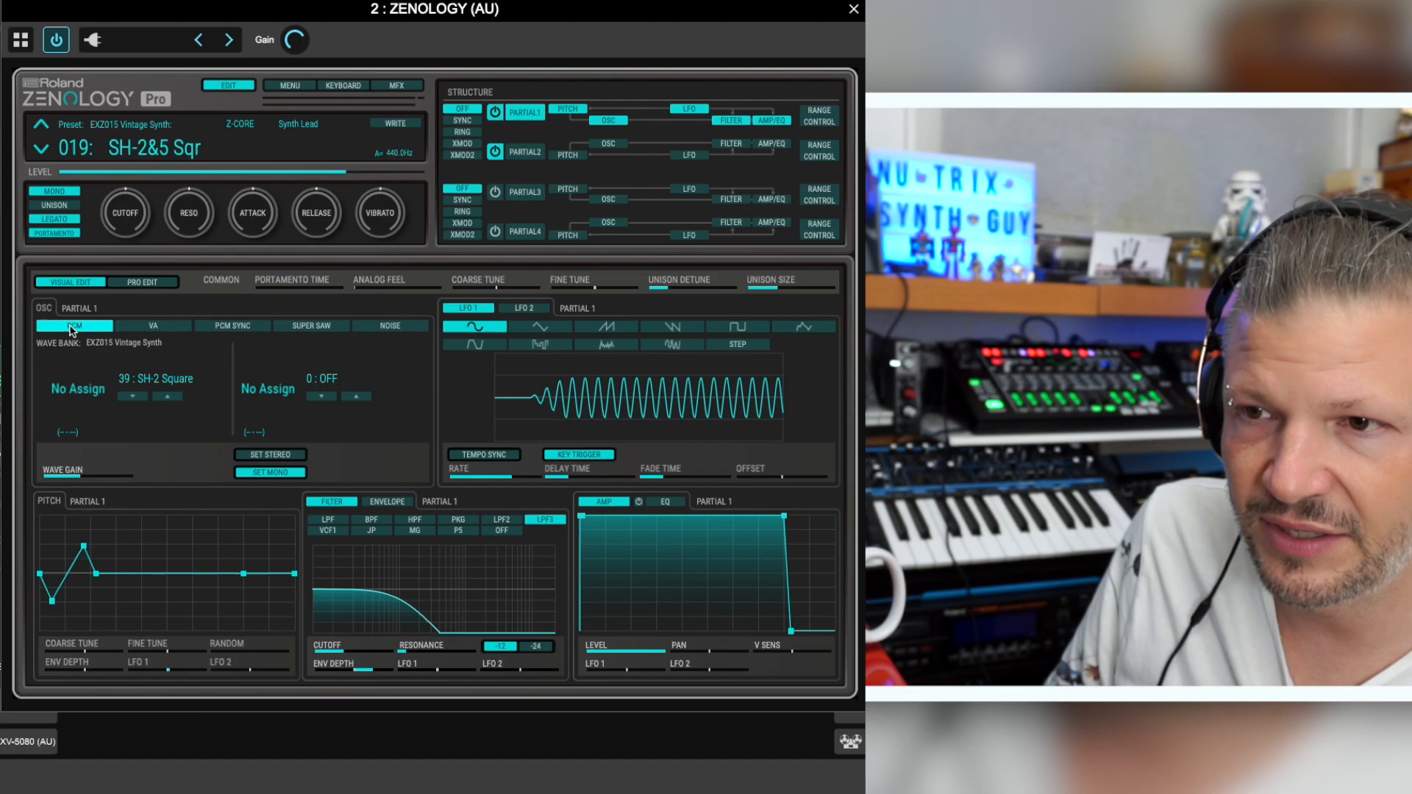
Show Partial 1's VA, PCM Sync, Super Saw and Noise oscillator types in turn, ending back on PCM.
{"action": "left_click", "coordinate": [158, 328]}
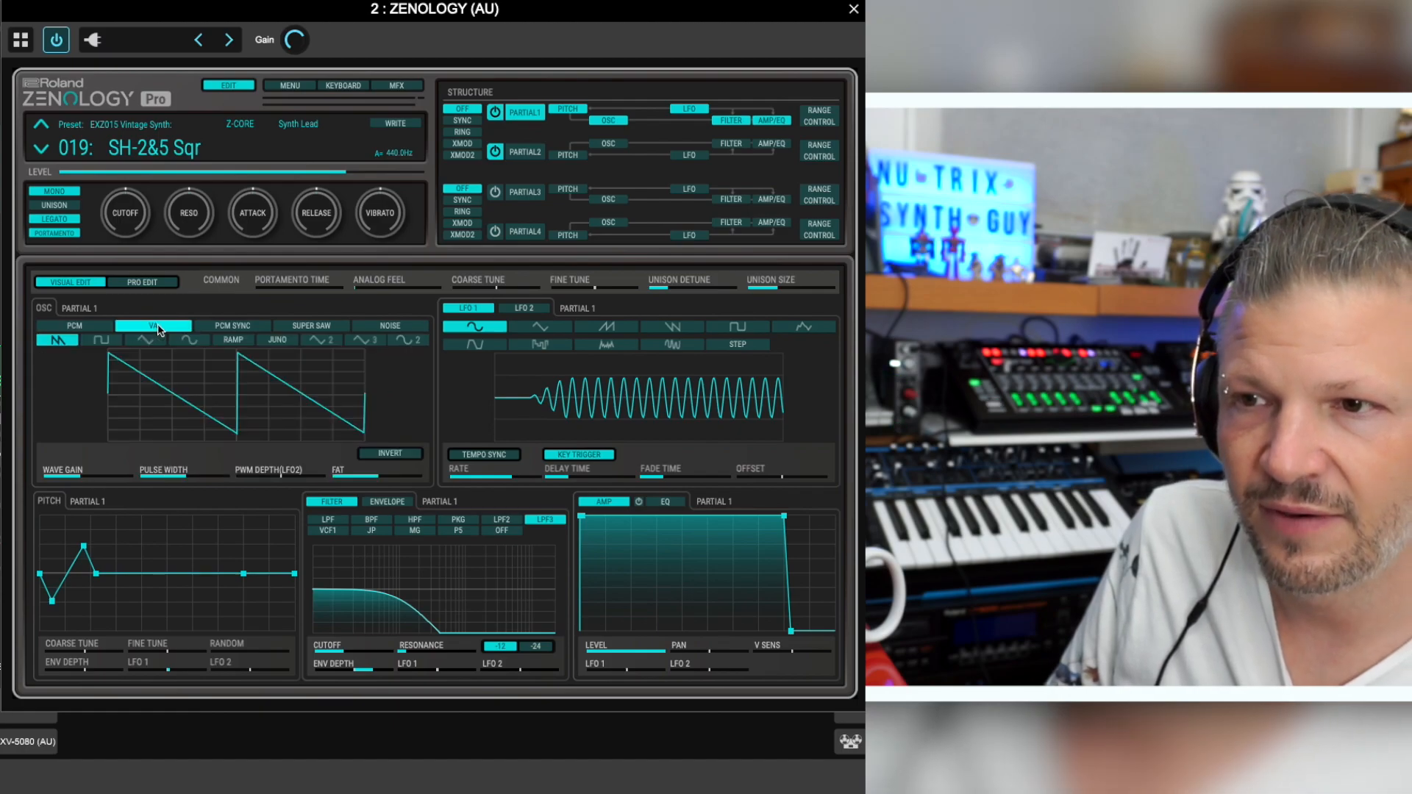
{"action": "left_click", "coordinate": [228, 328]}
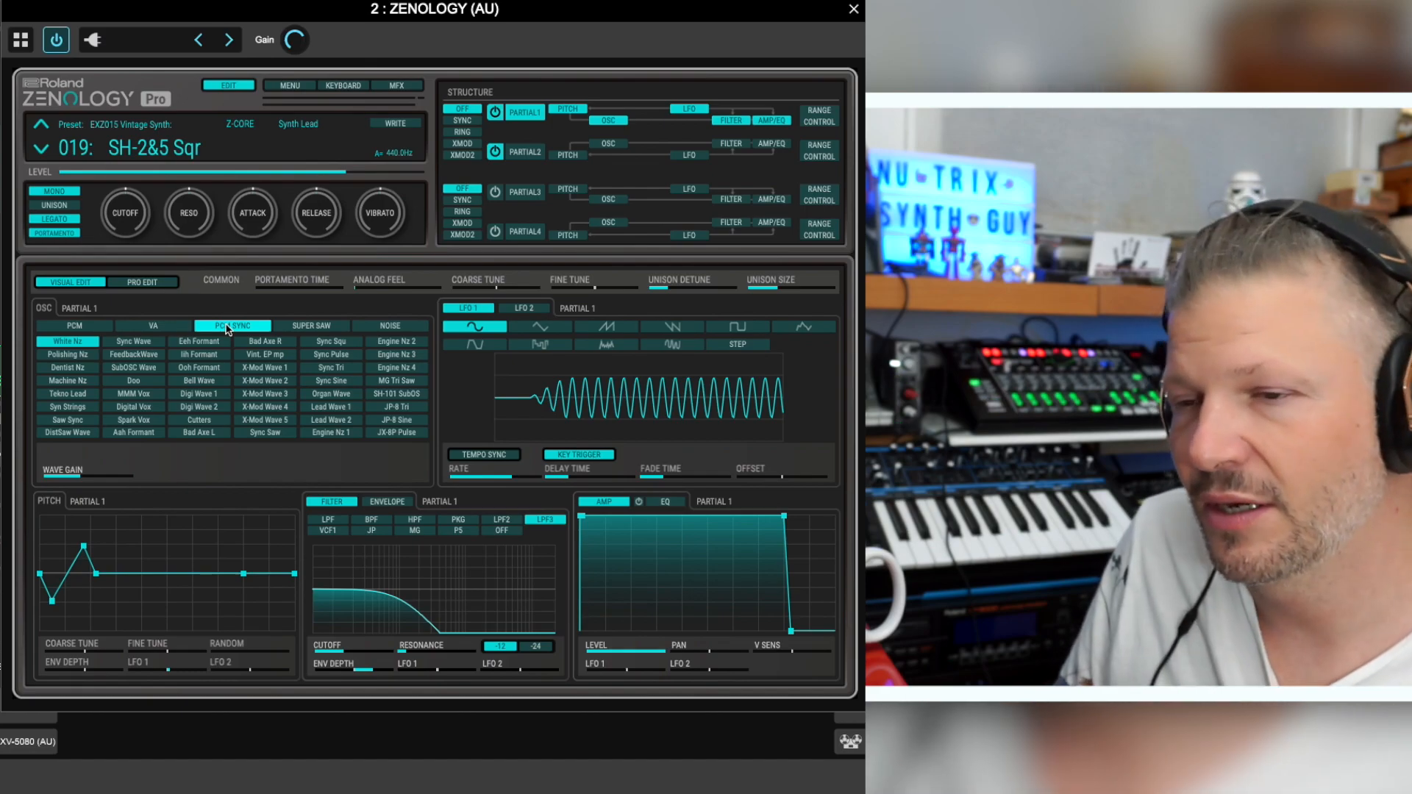
{"action": "left_click", "coordinate": [316, 325]}
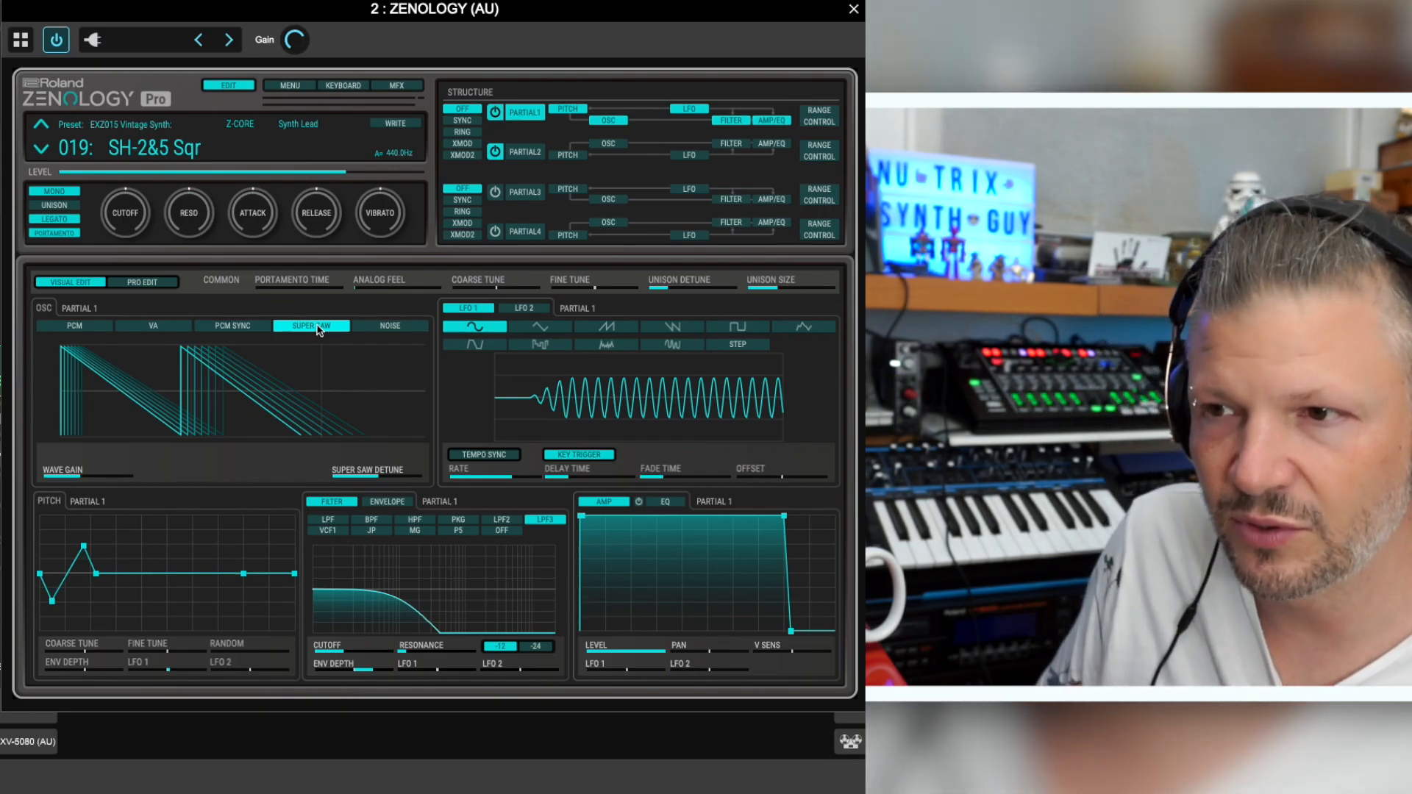
{"action": "left_click", "coordinate": [394, 327]}
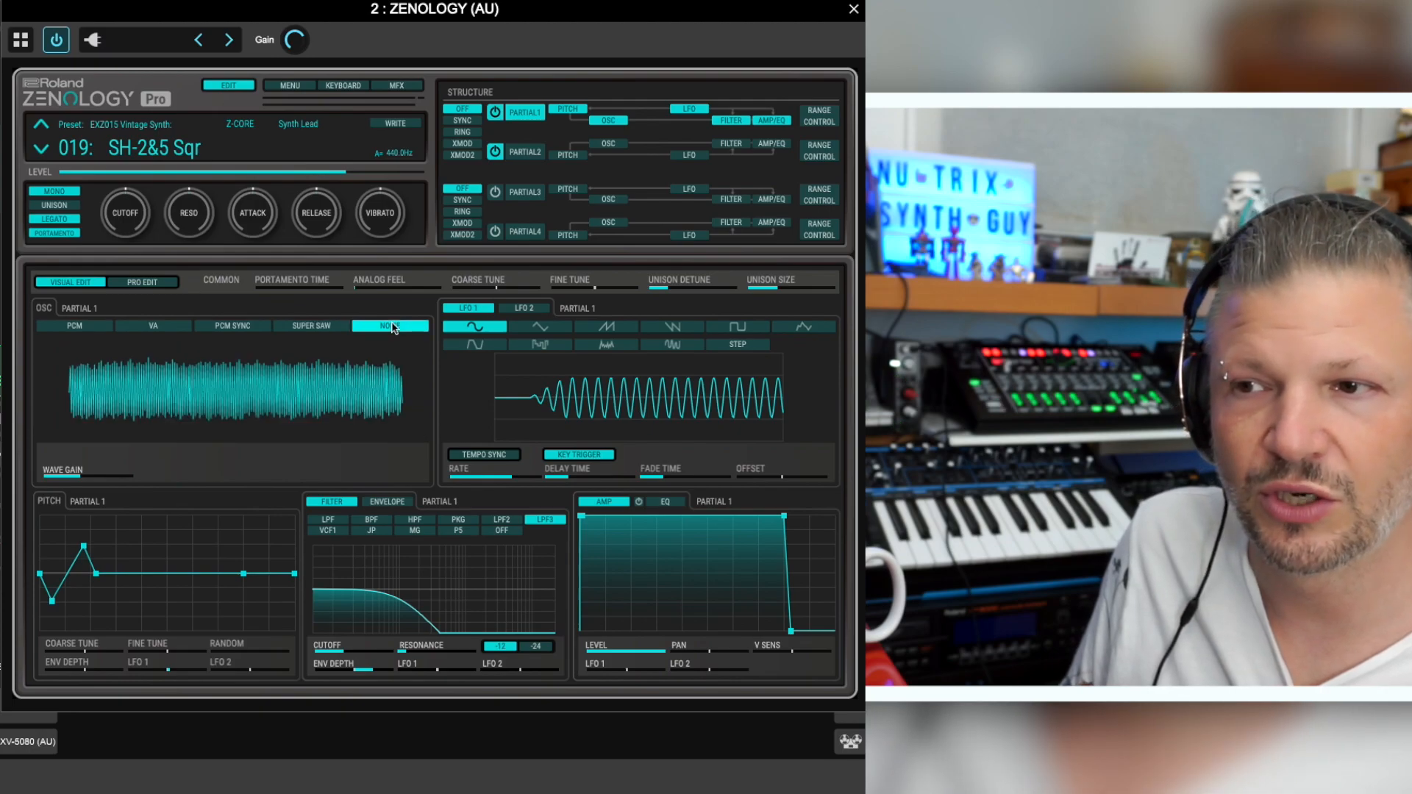
{"action": "left_click", "coordinate": [71, 330]}
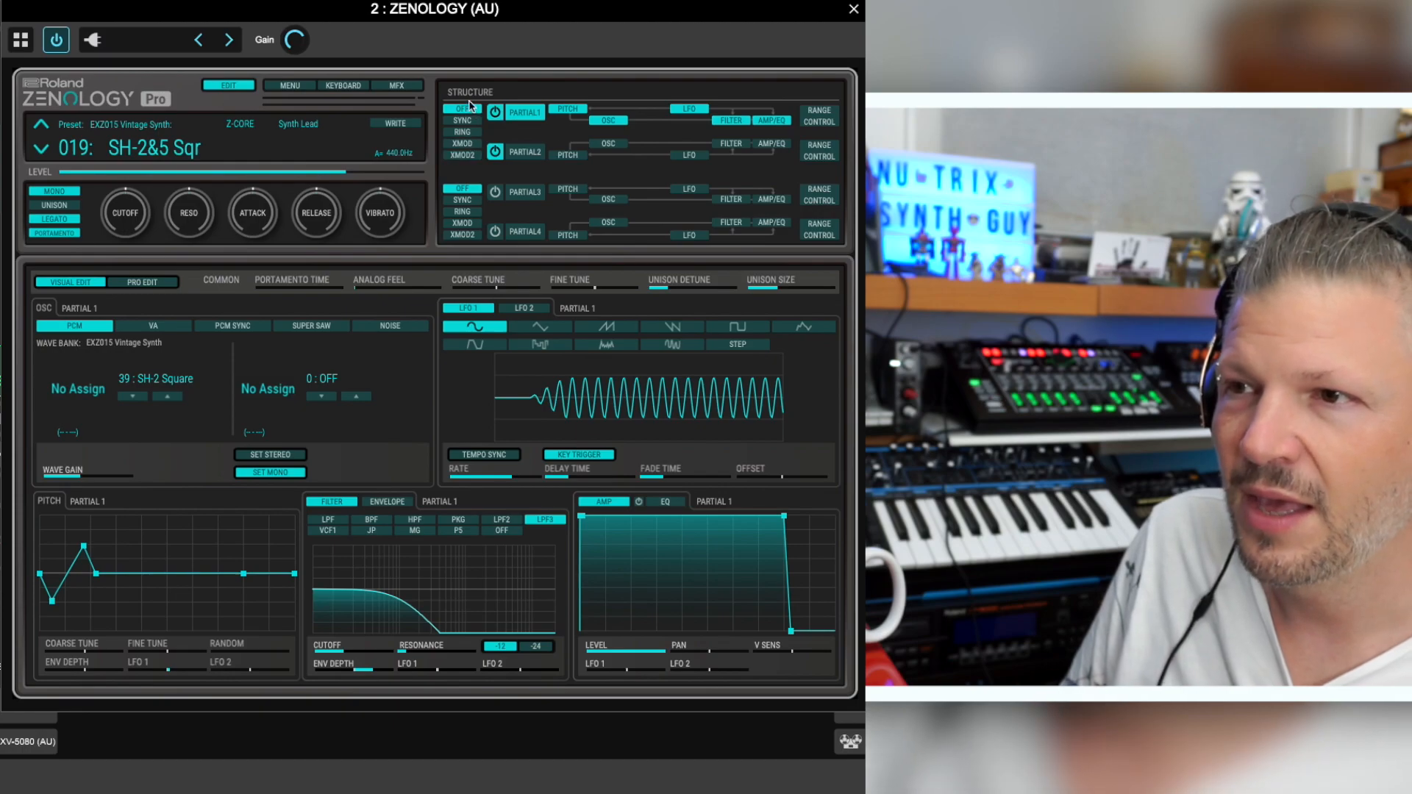
View the modules of Partial 2 and Partial 1, and show the oscillators of all four partials side by side.
{"action": "left_click", "coordinate": [526, 152]}
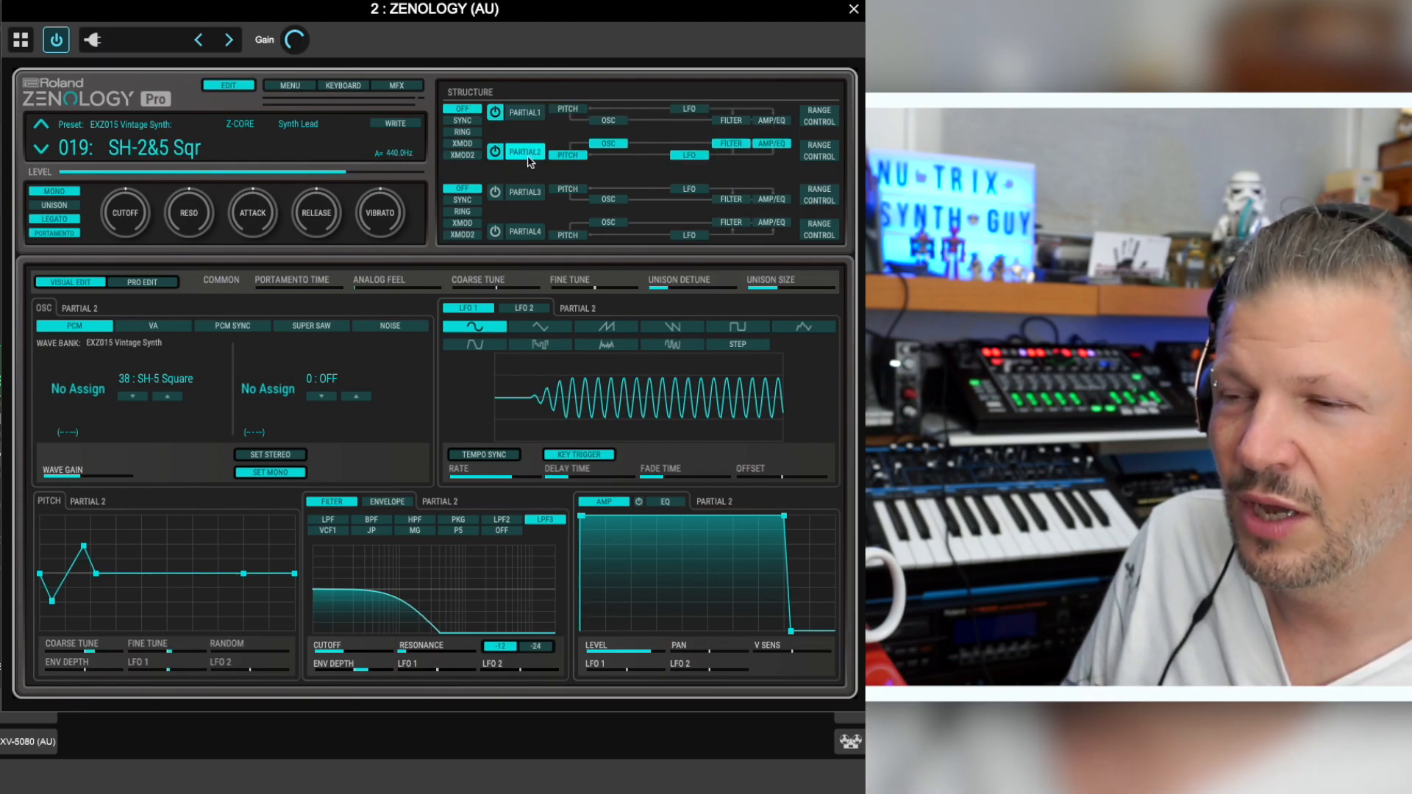
{"action": "left_click", "coordinate": [523, 113]}
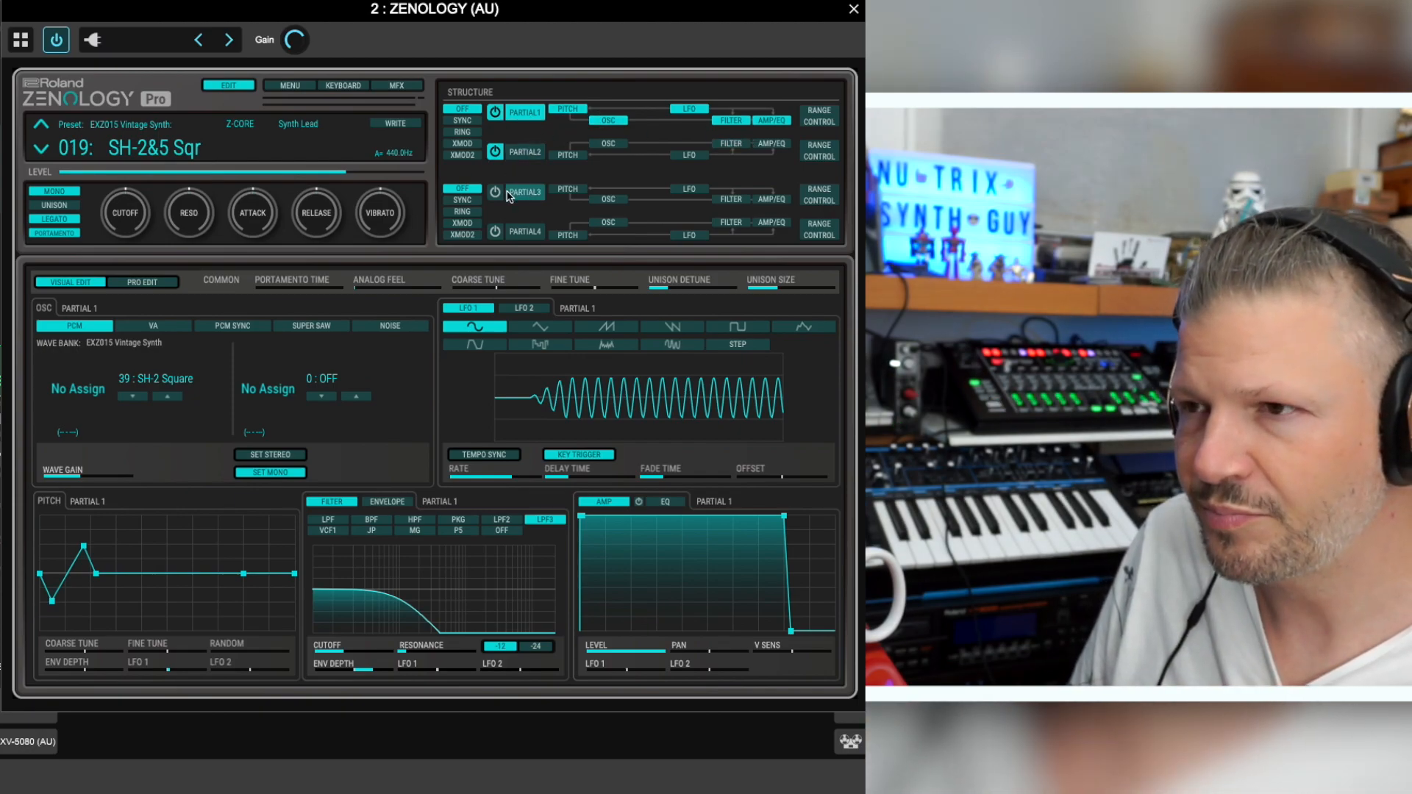
{"action": "left_click", "coordinate": [608, 122]}
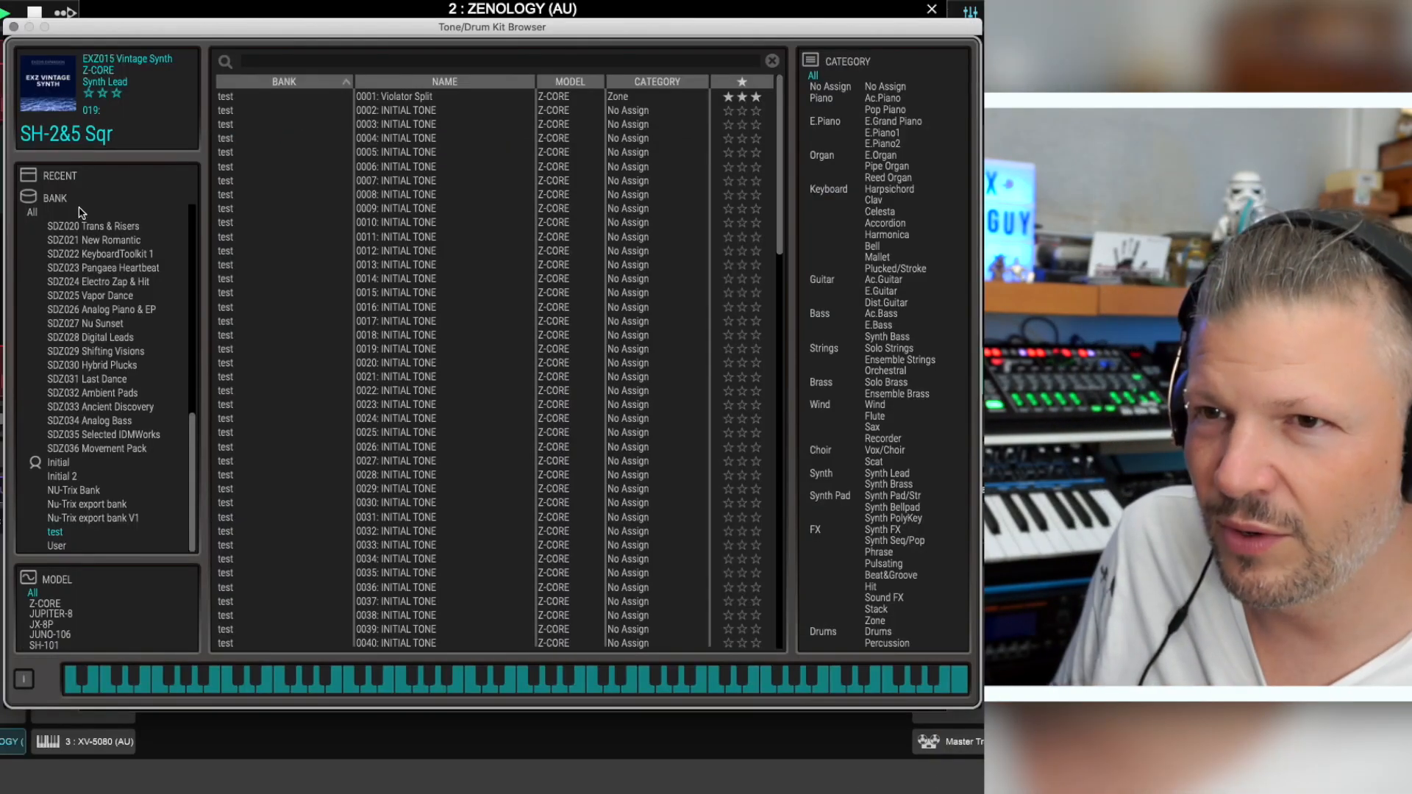
Sort the tones of all banks by star rating and load Pro-Mo-Jup Bass from SDZ004 Hyperwave.
{"action": "left_click", "coordinate": [57, 213]}
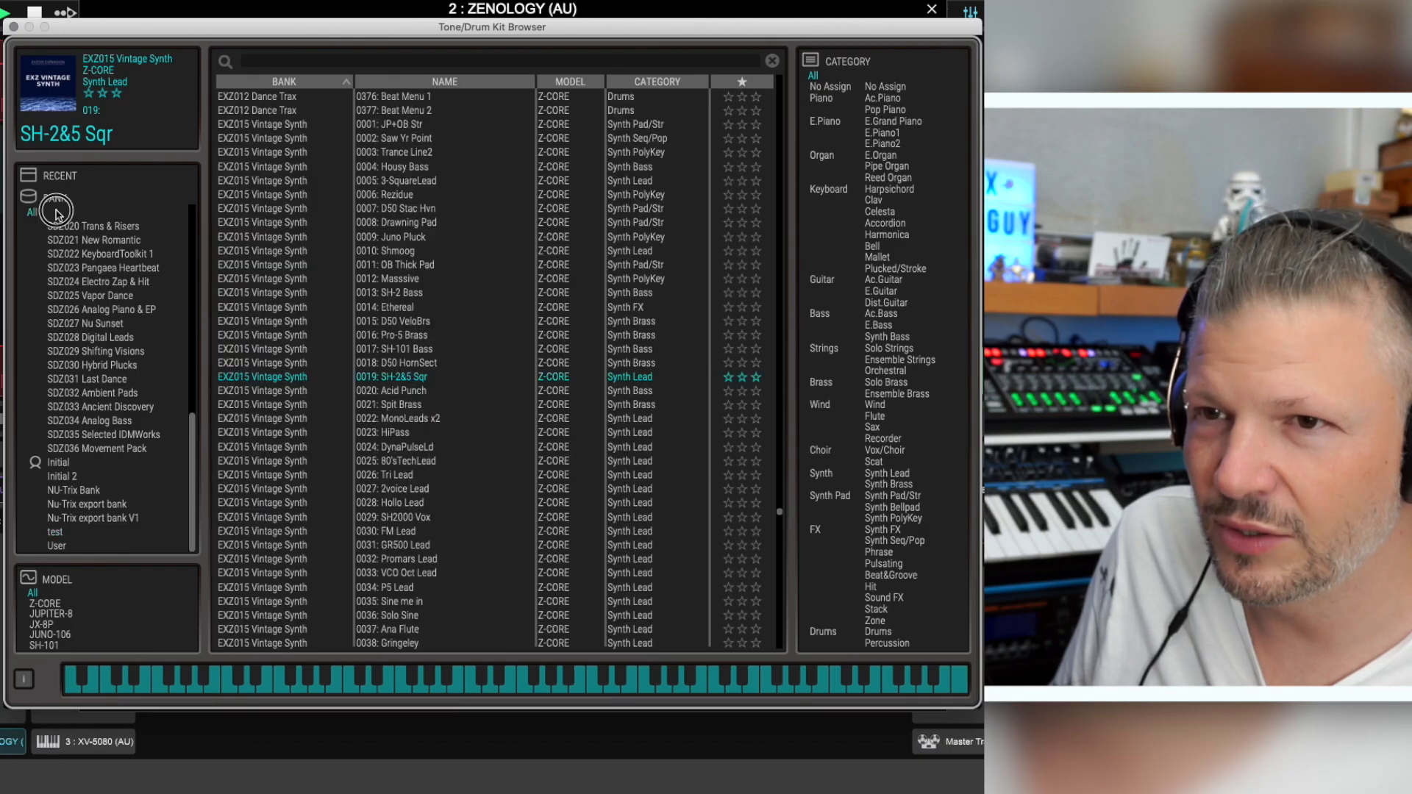
{"action": "left_click", "coordinate": [744, 82]}
{"action": "scroll", "coordinate": [747, 150], "scroll_direction": "up", "scroll_amount": 20}
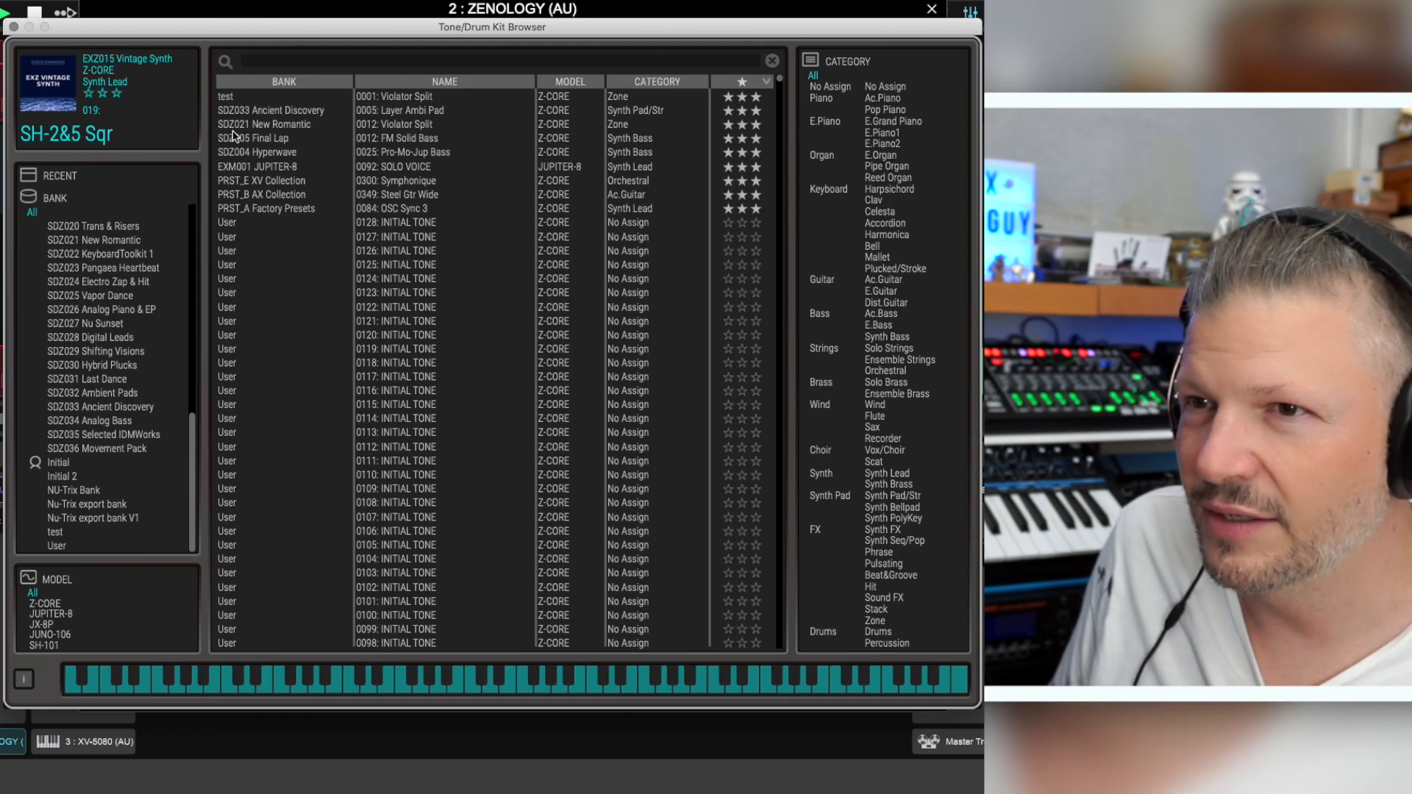
{"action": "left_click", "coordinate": [441, 151]}
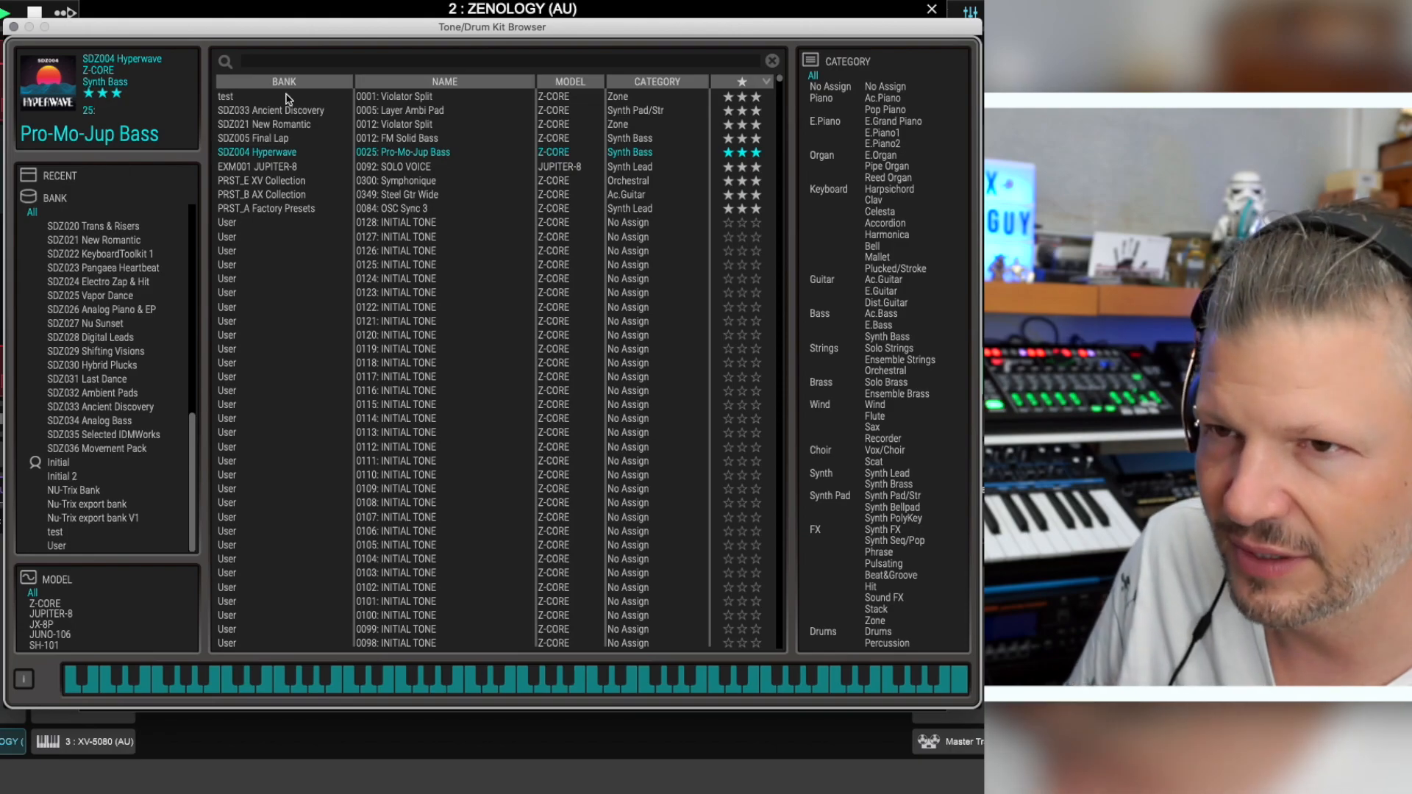
{"action": "double_click", "coordinate": [274, 156]}
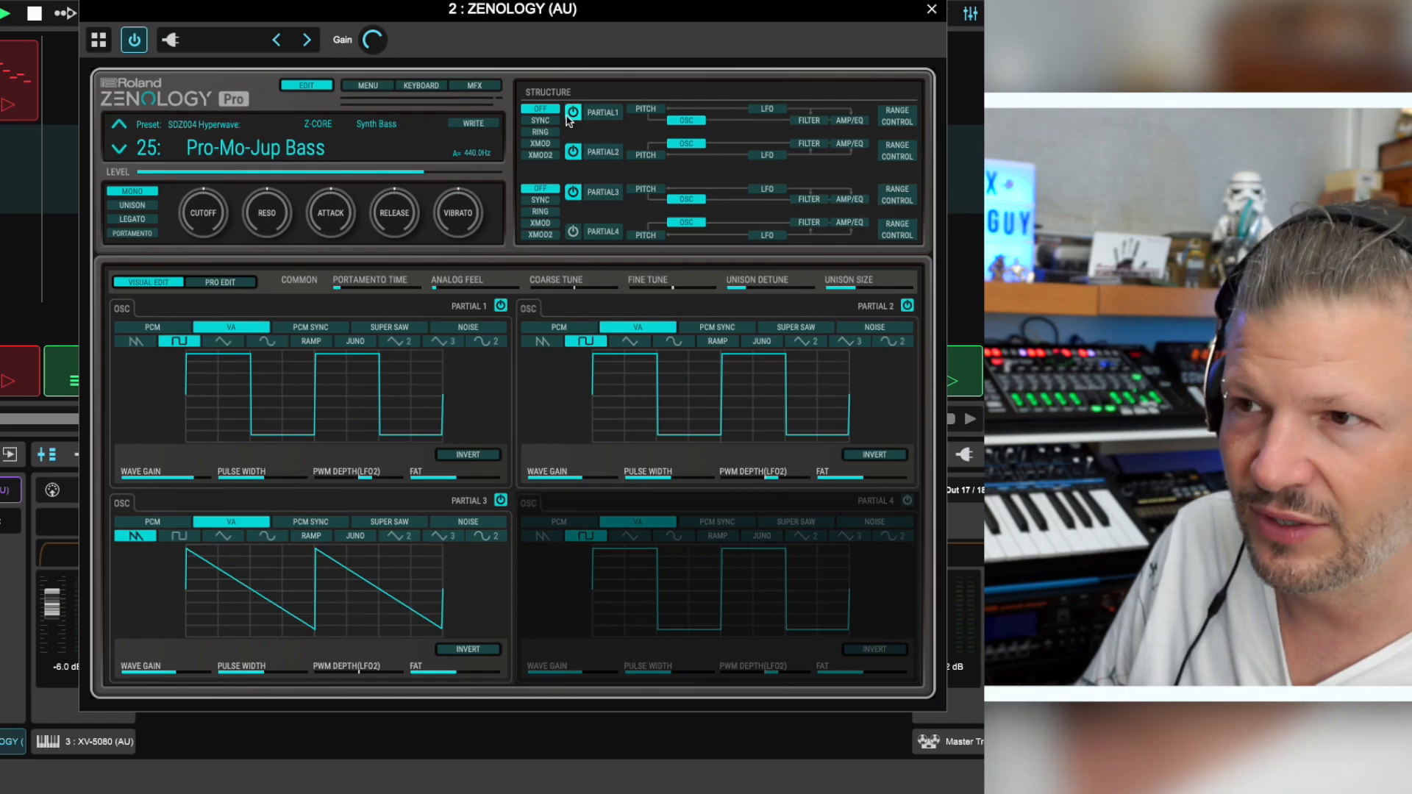
Toggle Partial 4 on and off, both in the structure overview and in its oscillator module.
{"action": "left_click", "coordinate": [572, 231]}
{"action": "left_click", "coordinate": [573, 232]}
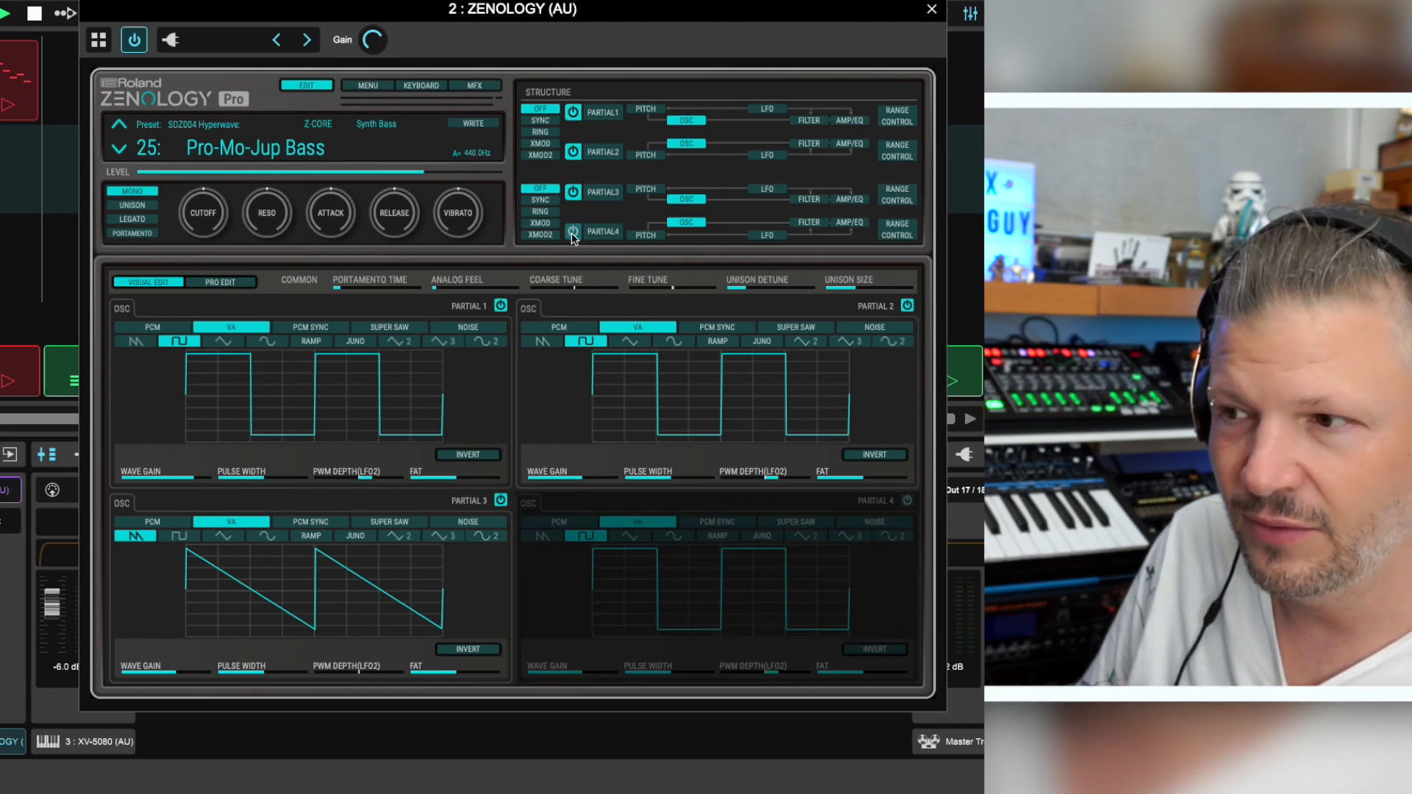
{"action": "right_click", "coordinate": [908, 504]}
{"action": "left_click", "coordinate": [909, 506]}
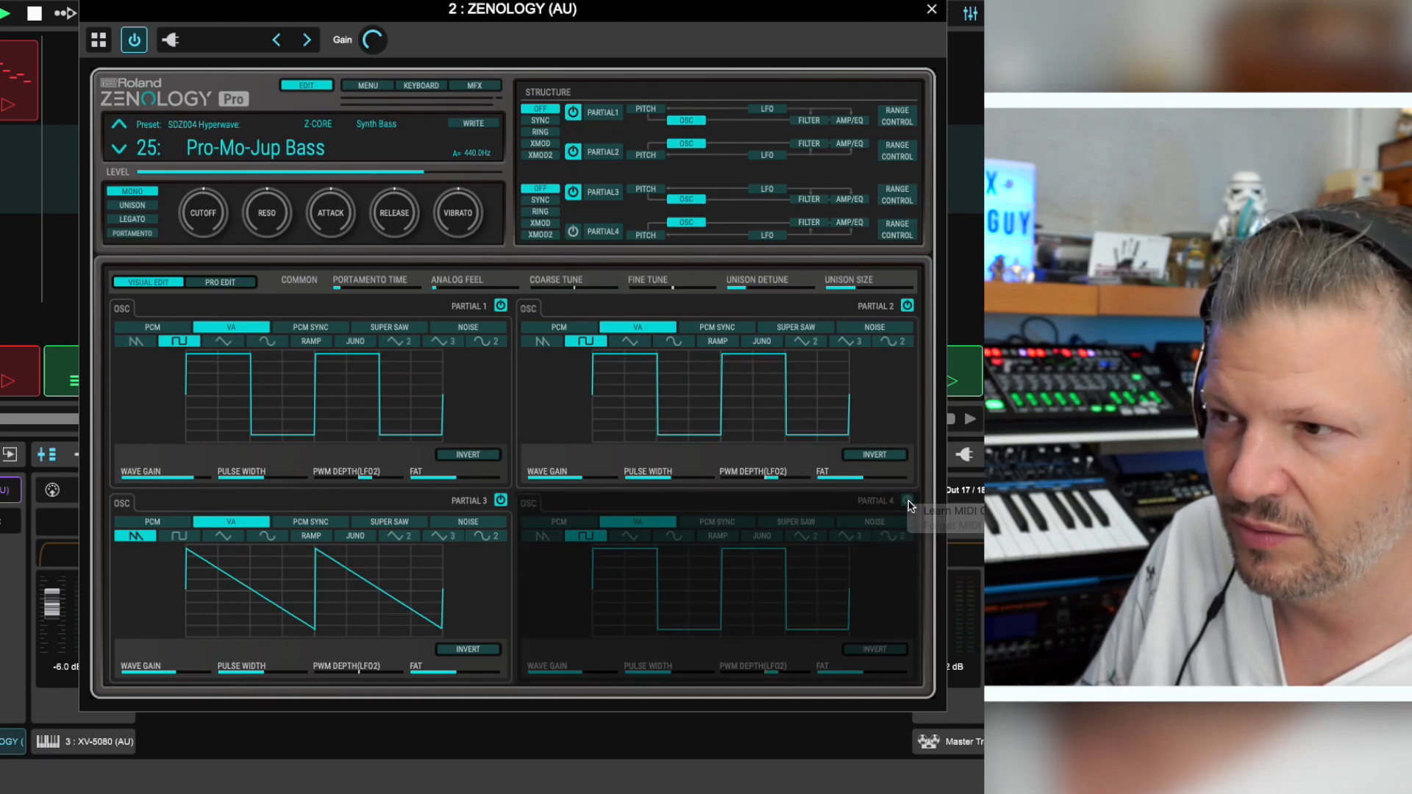
{"action": "left_click", "coordinate": [908, 502]}
{"action": "left_click", "coordinate": [909, 502]}
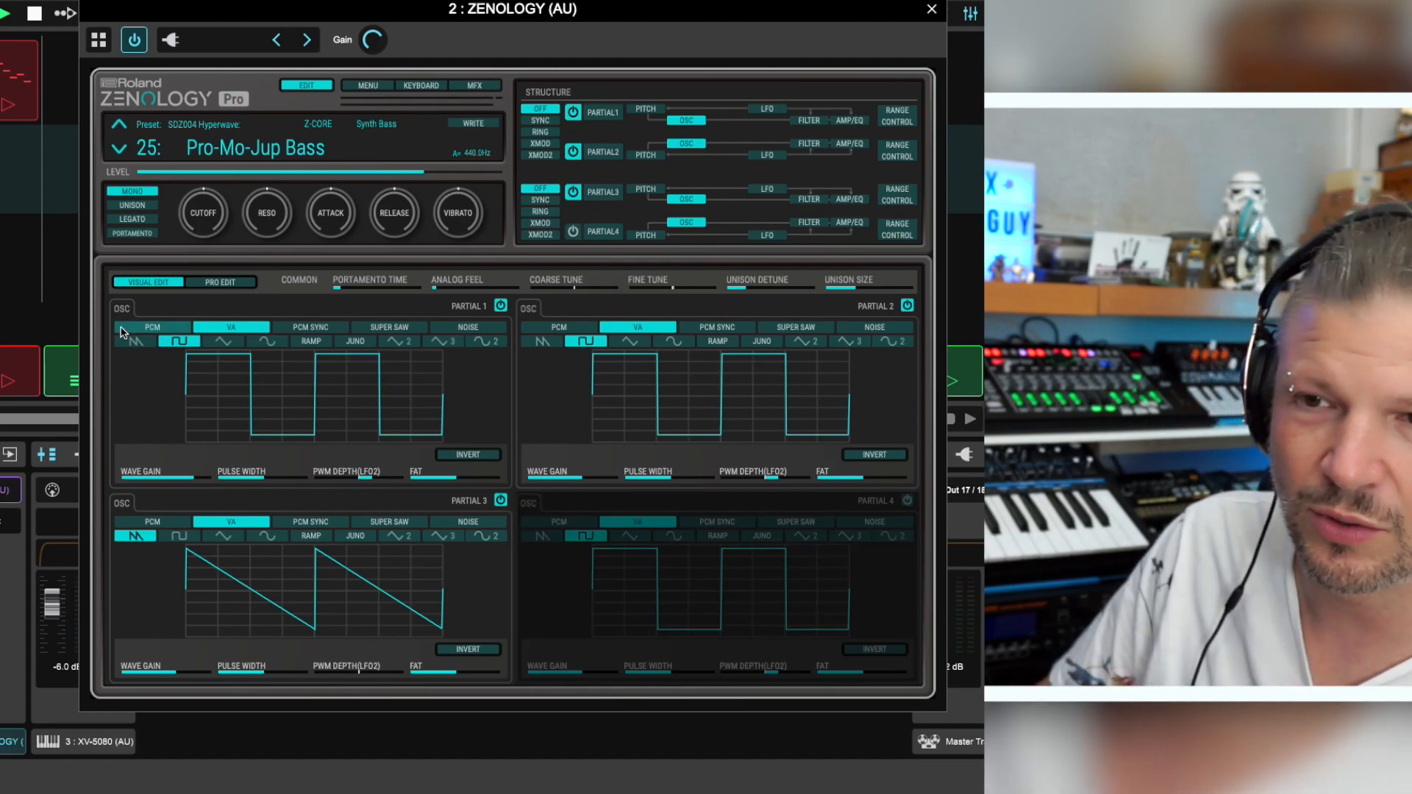
Switch Partial 1's oscillator to PCM with Piano 2 A as its first wave and C Piano p as its second.
{"action": "left_click", "coordinate": [154, 327]}
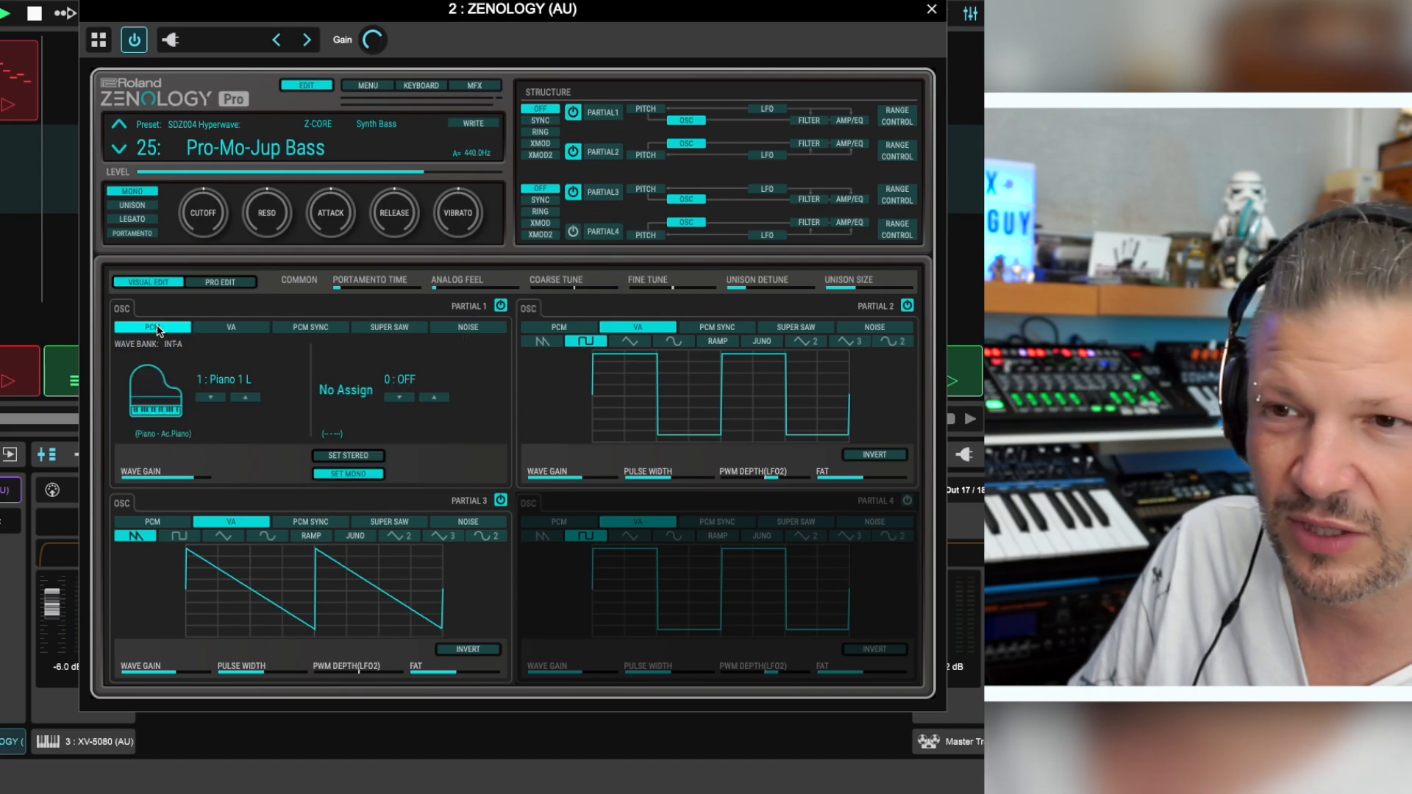
{"action": "left_click", "coordinate": [210, 397]}
{"action": "left_click", "coordinate": [245, 398]}
{"action": "left_click", "coordinate": [397, 399]}
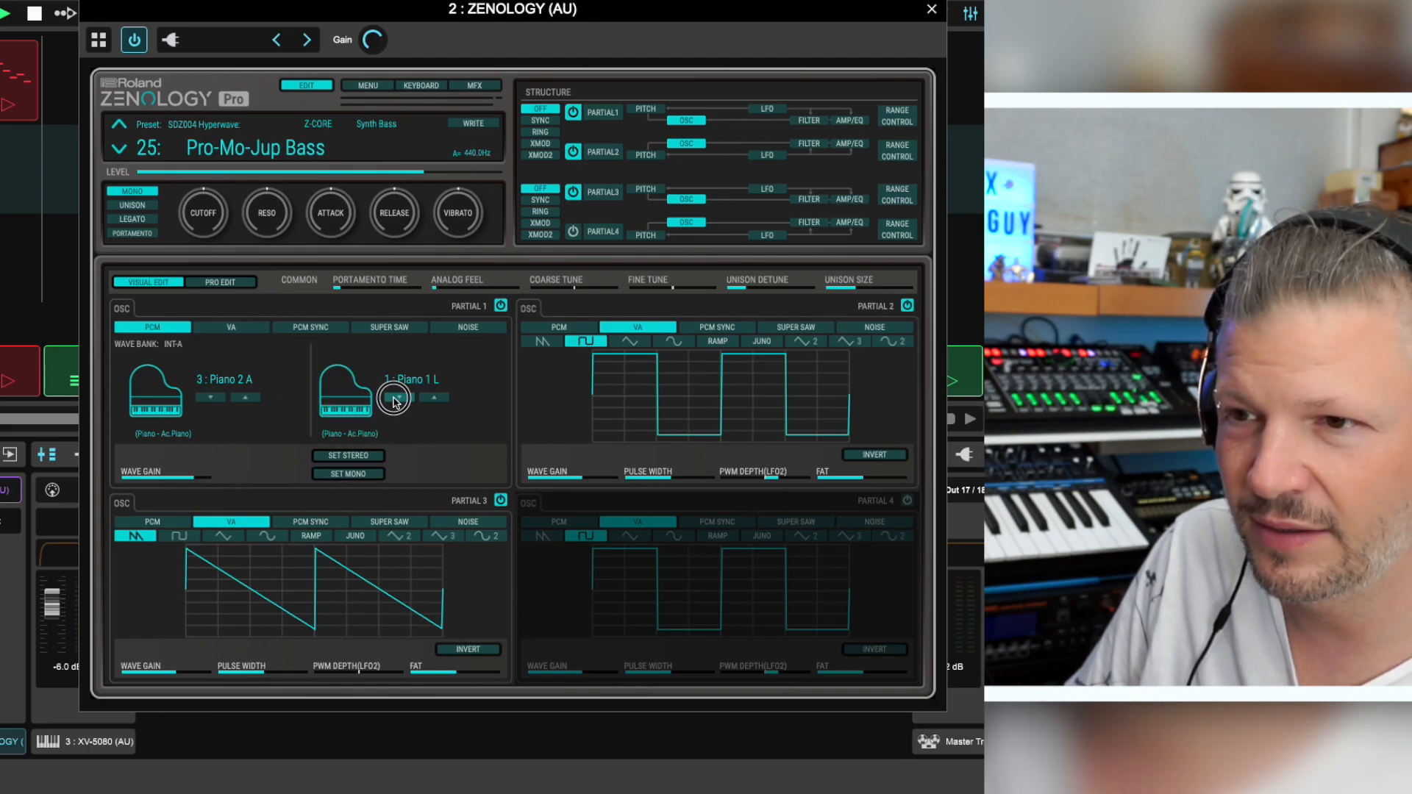
{"action": "left_click", "coordinate": [434, 397]}
{"action": "left_click", "coordinate": [434, 397]}
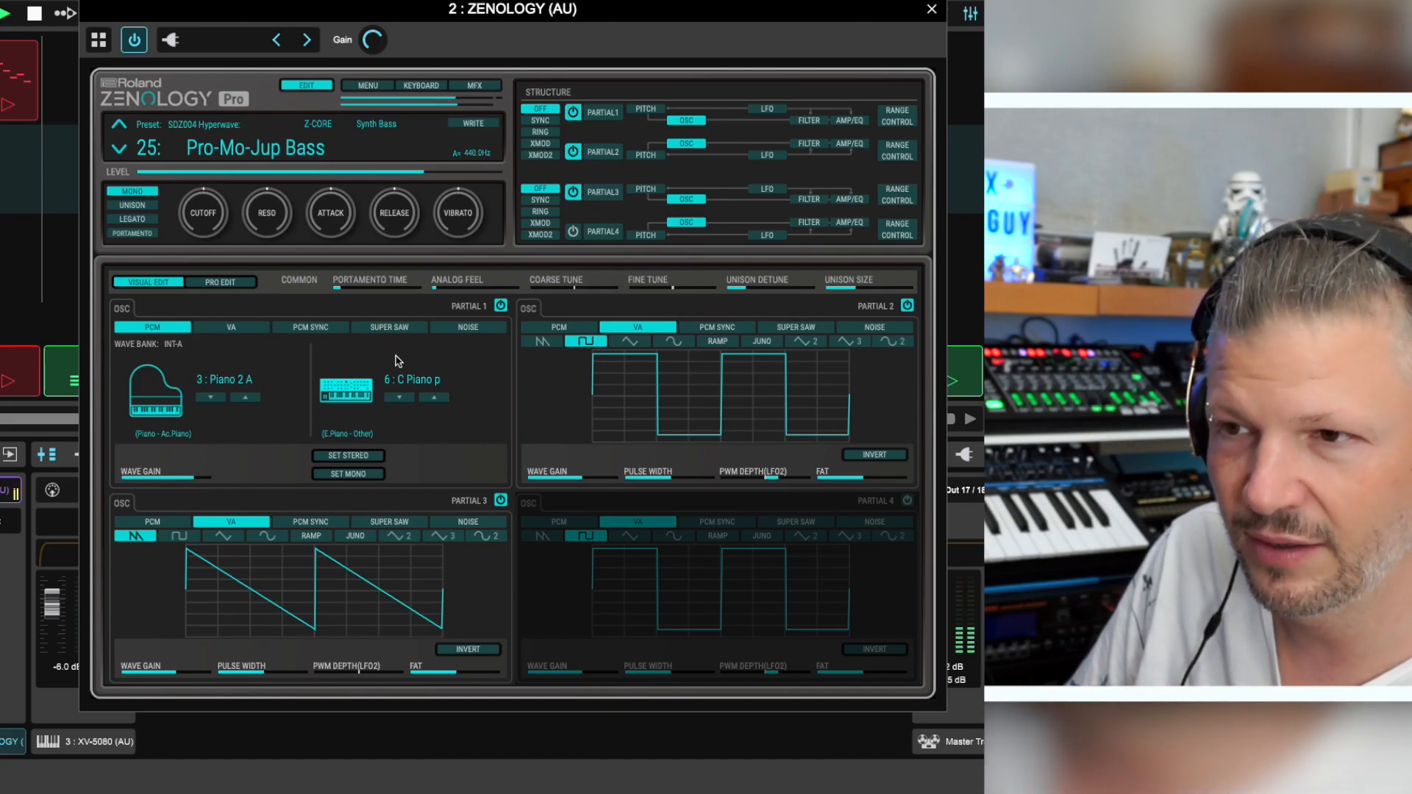
Switch off Partials 3 and 2 to isolate Partial 1.
{"action": "left_click", "coordinate": [573, 192]}
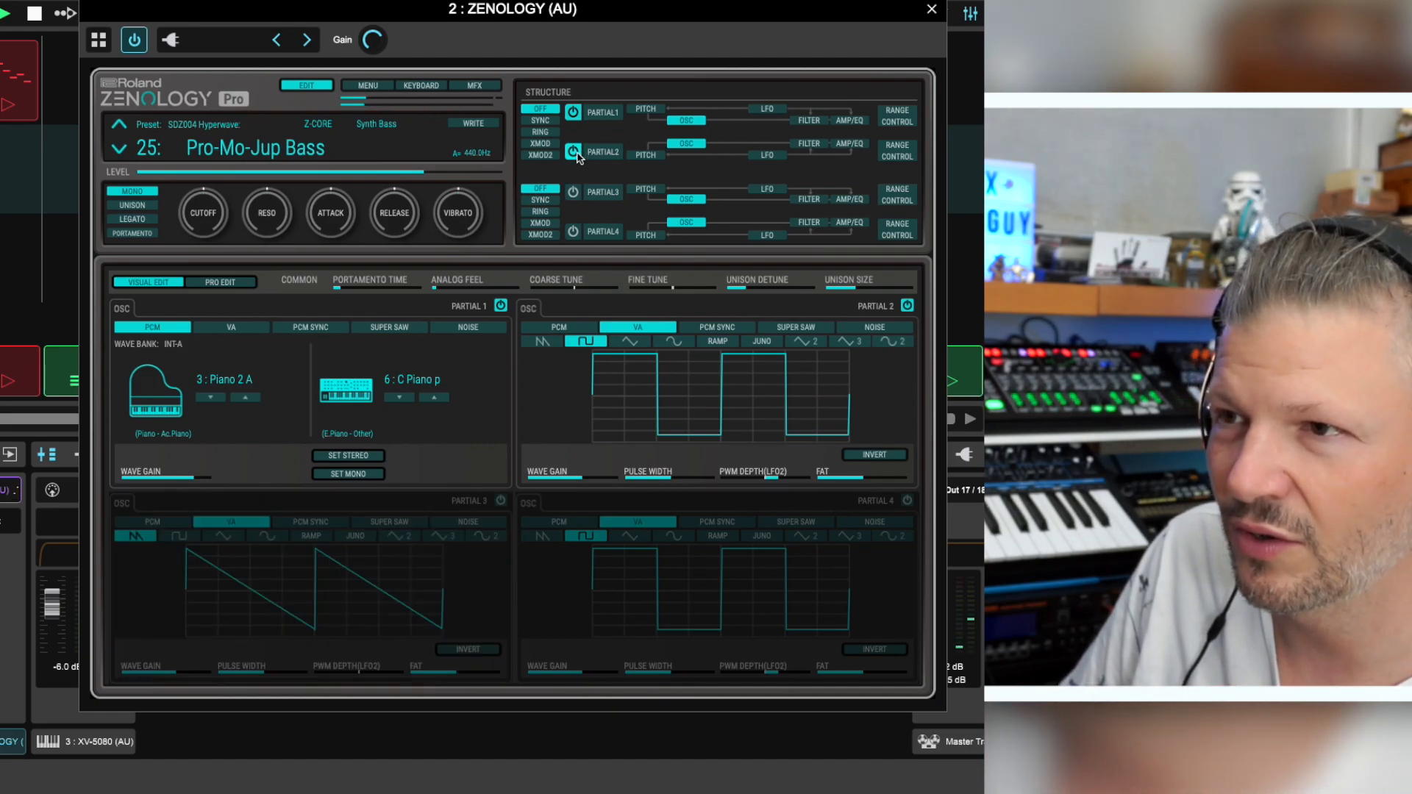
{"action": "left_click", "coordinate": [573, 152]}
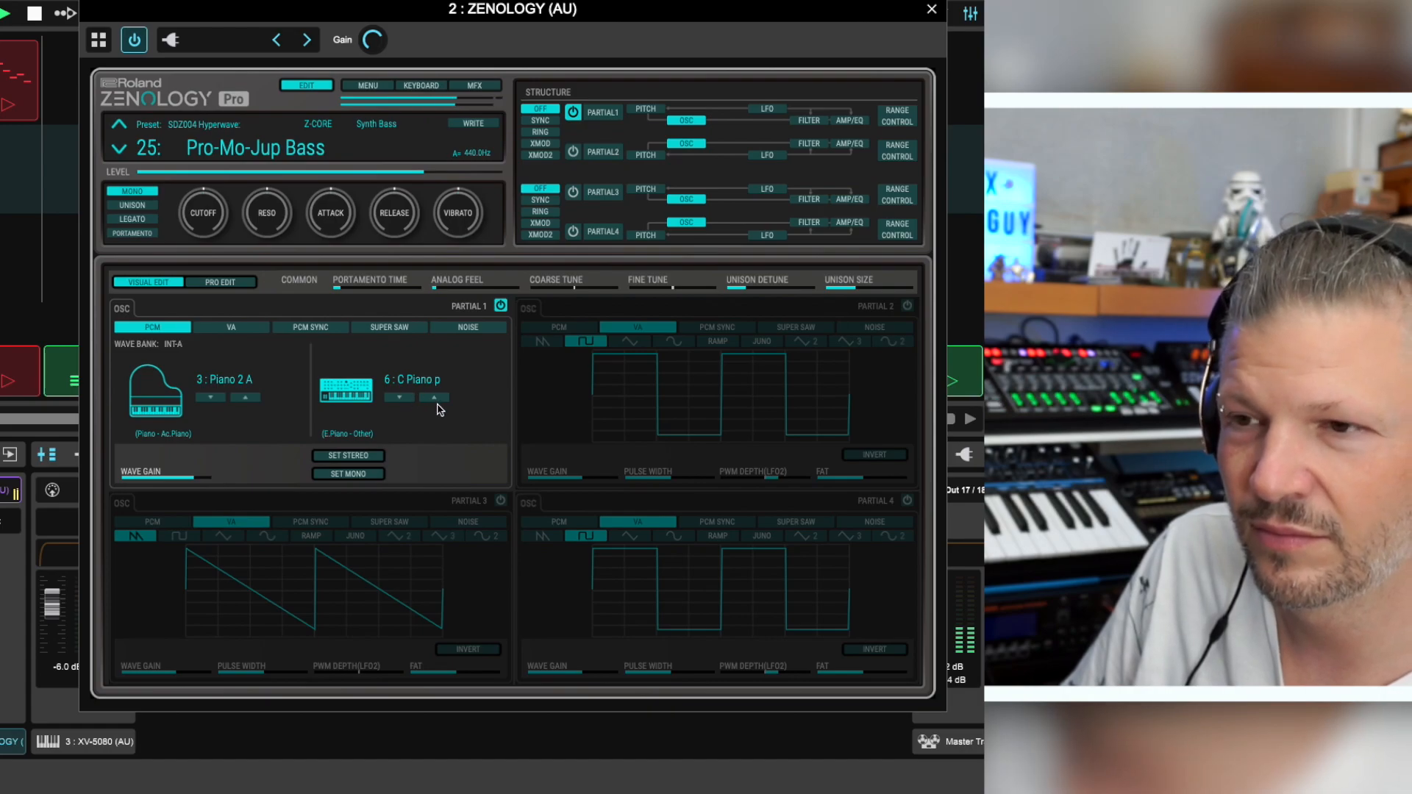
Browse the second PCM wave of Partial 1 through the electric pianos and Music Box to ClavDB Brt A.
{"action": "left_click", "coordinate": [437, 398]}
{"action": "left_click", "coordinate": [436, 399]}
{"action": "left_click", "coordinate": [398, 397]}
{"action": "left_click", "coordinate": [398, 399]}
{"action": "left_click", "coordinate": [398, 398]}
{"action": "left_click", "coordinate": [398, 399]}
{"action": "left_click", "coordinate": [397, 399]}
{"action": "left_click", "coordinate": [397, 398]}
{"action": "left_click", "coordinate": [398, 399]}
{"action": "left_click", "coordinate": [398, 399]}
{"action": "left_click", "coordinate": [398, 399]}
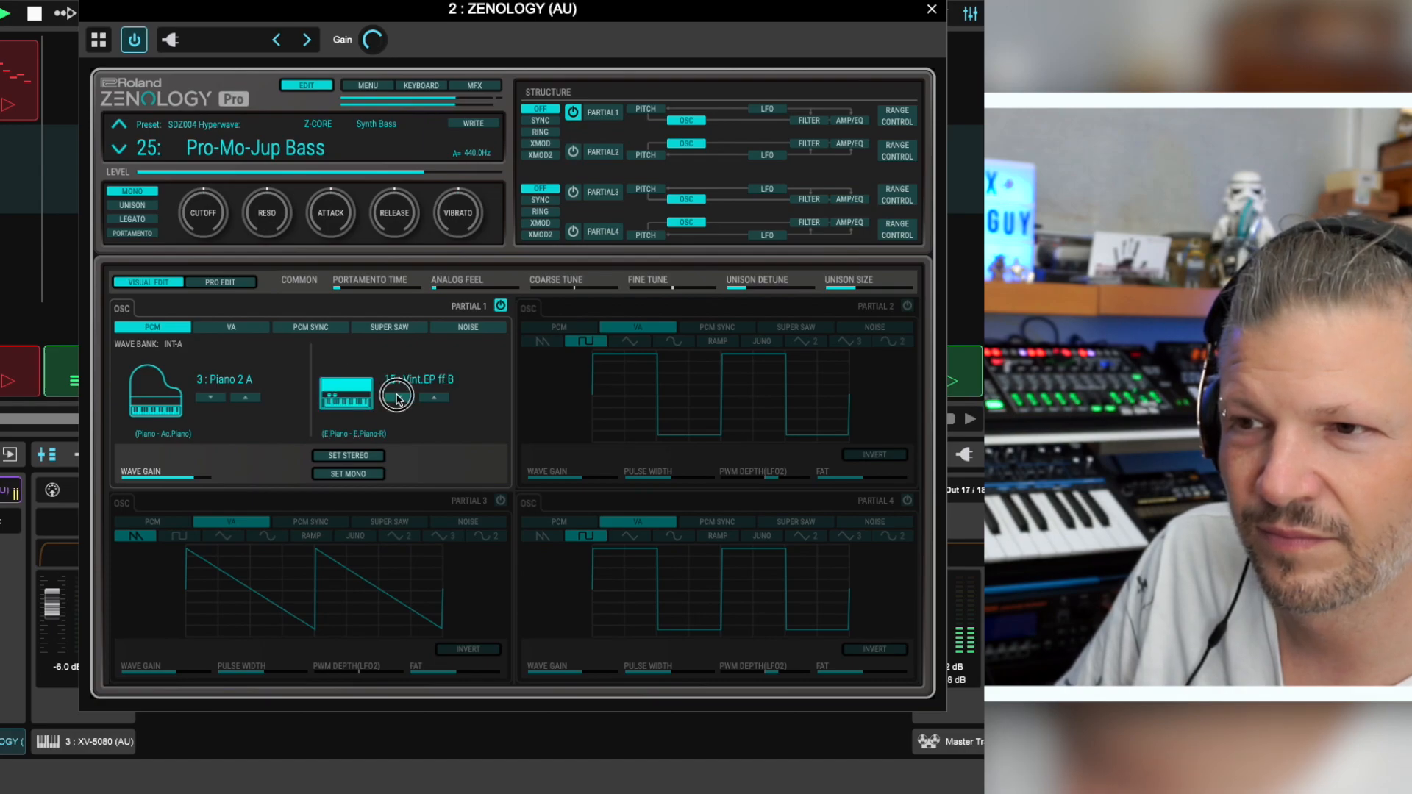
{"action": "left_click", "coordinate": [398, 398]}
{"action": "left_click", "coordinate": [398, 399]}
{"action": "left_click", "coordinate": [397, 399]}
{"action": "left_click", "coordinate": [398, 399]}
{"action": "left_click", "coordinate": [397, 398]}
{"action": "left_click", "coordinate": [397, 399]}
{"action": "left_click", "coordinate": [398, 398]}
{"action": "left_click", "coordinate": [398, 398]}
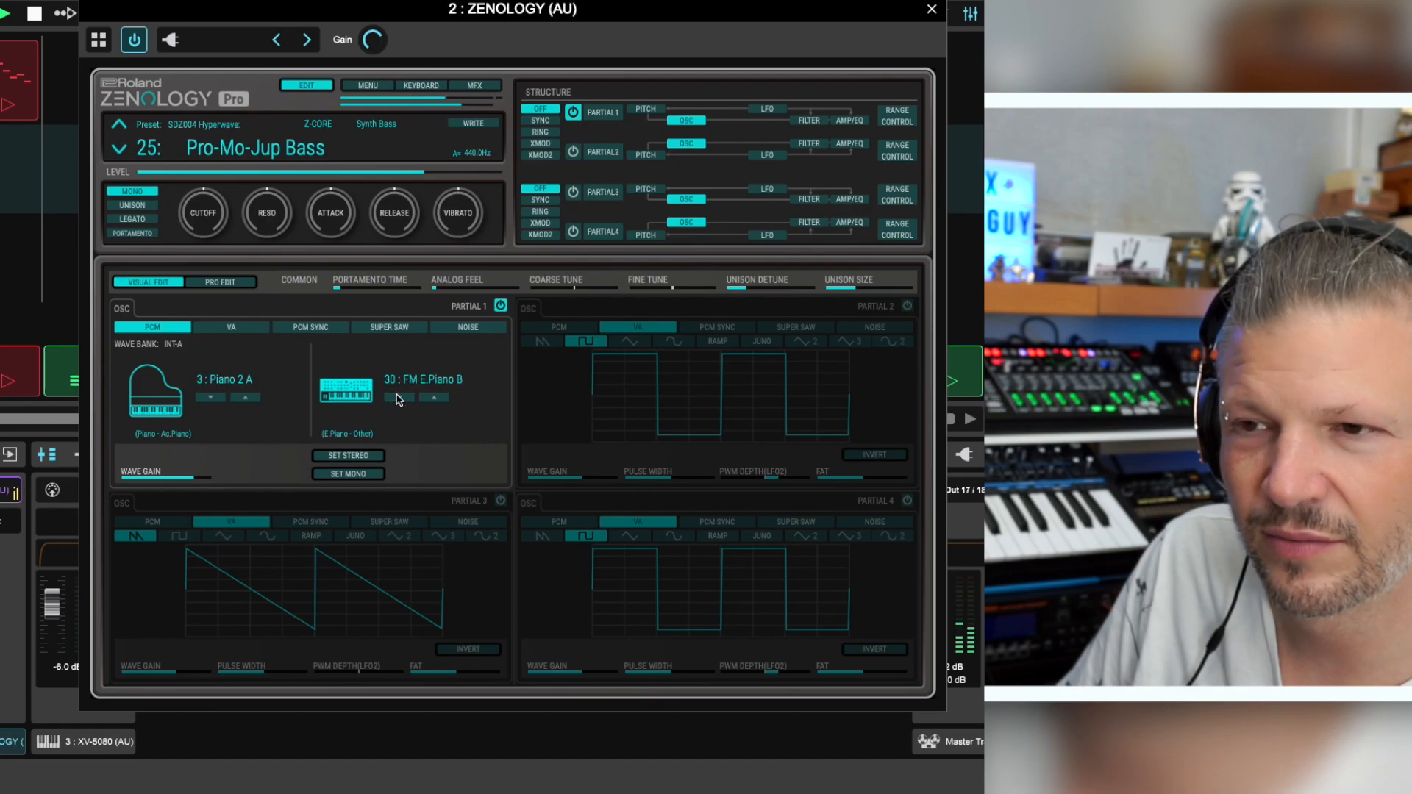
{"action": "left_click", "coordinate": [398, 399]}
{"action": "left_click", "coordinate": [397, 398]}
{"action": "left_click", "coordinate": [398, 399]}
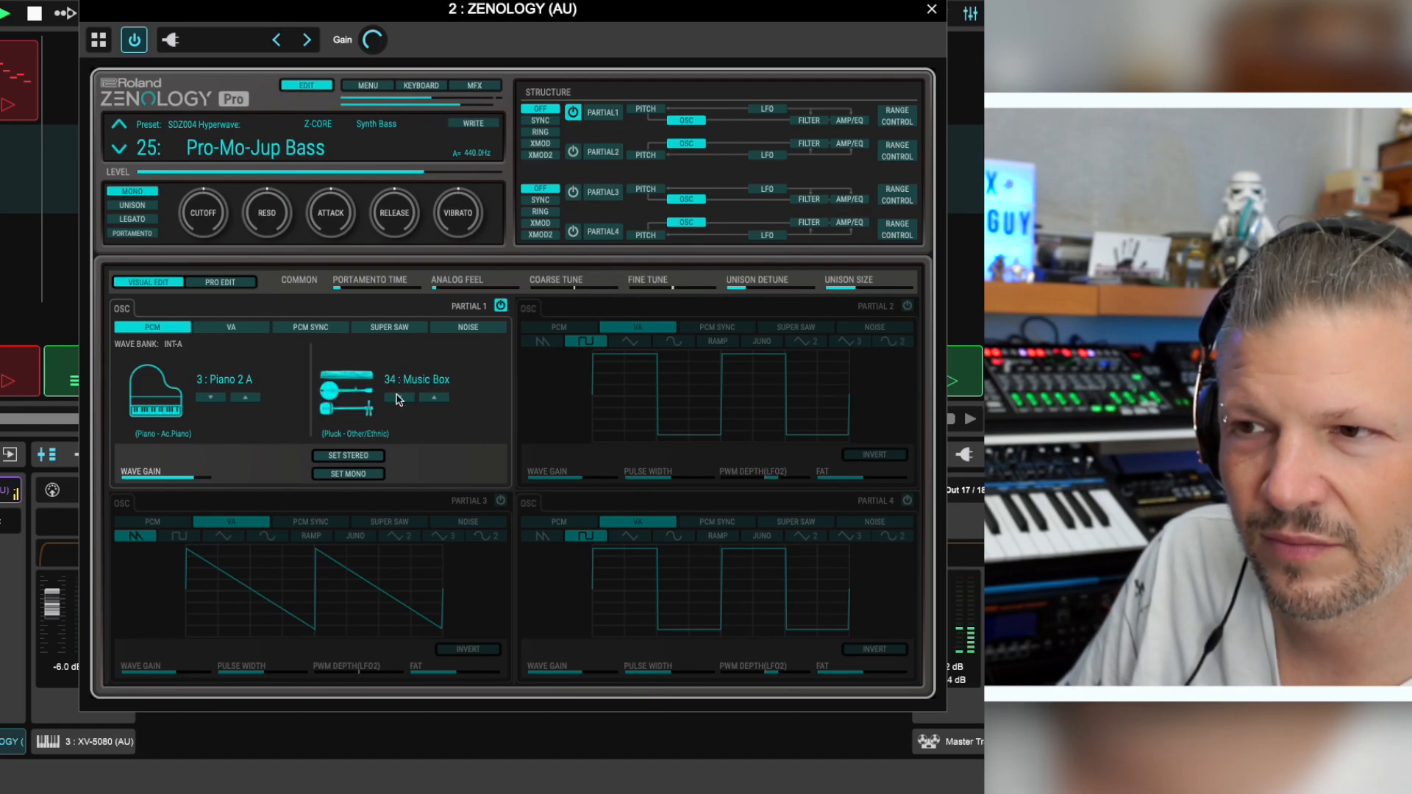
{"action": "left_click", "coordinate": [398, 399]}
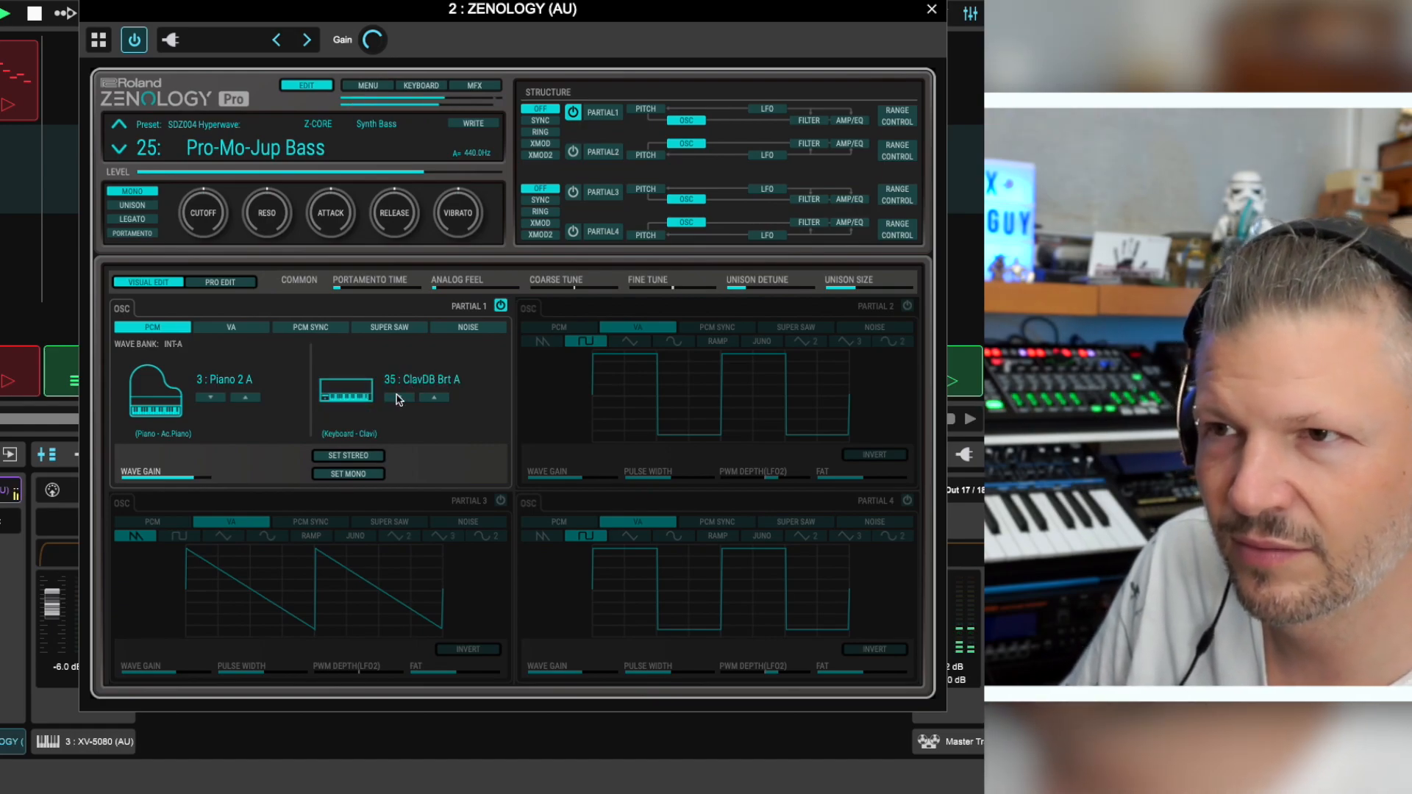
Switch off the Modulation Delay in the MFX section, leaving that section hidden again.
{"action": "left_click", "coordinate": [475, 87]}
{"action": "left_click_drag", "start_coordinate": [453, 659], "coordinate": [88, 773]}
{"action": "left_click", "coordinate": [142, 724]}
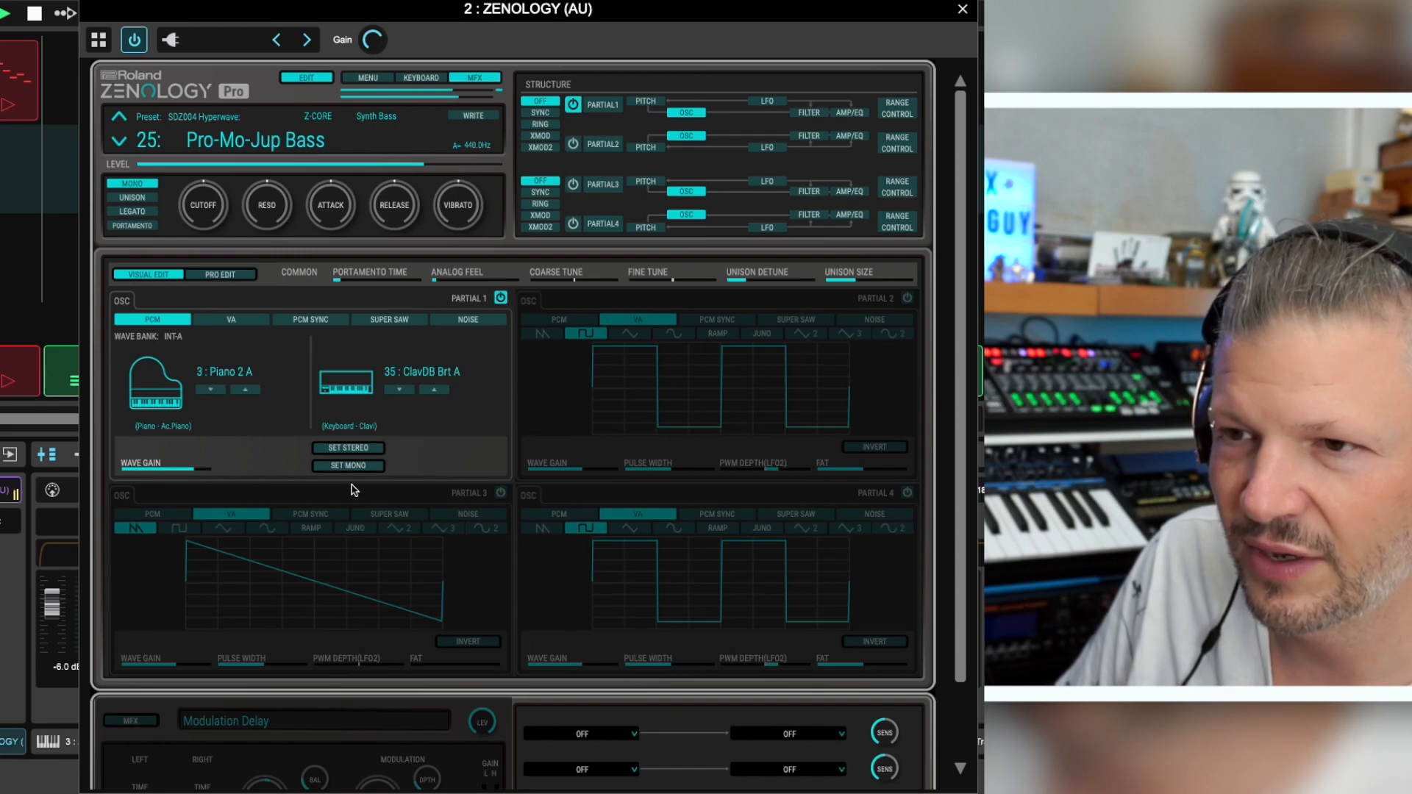
{"action": "left_click", "coordinate": [480, 77]}
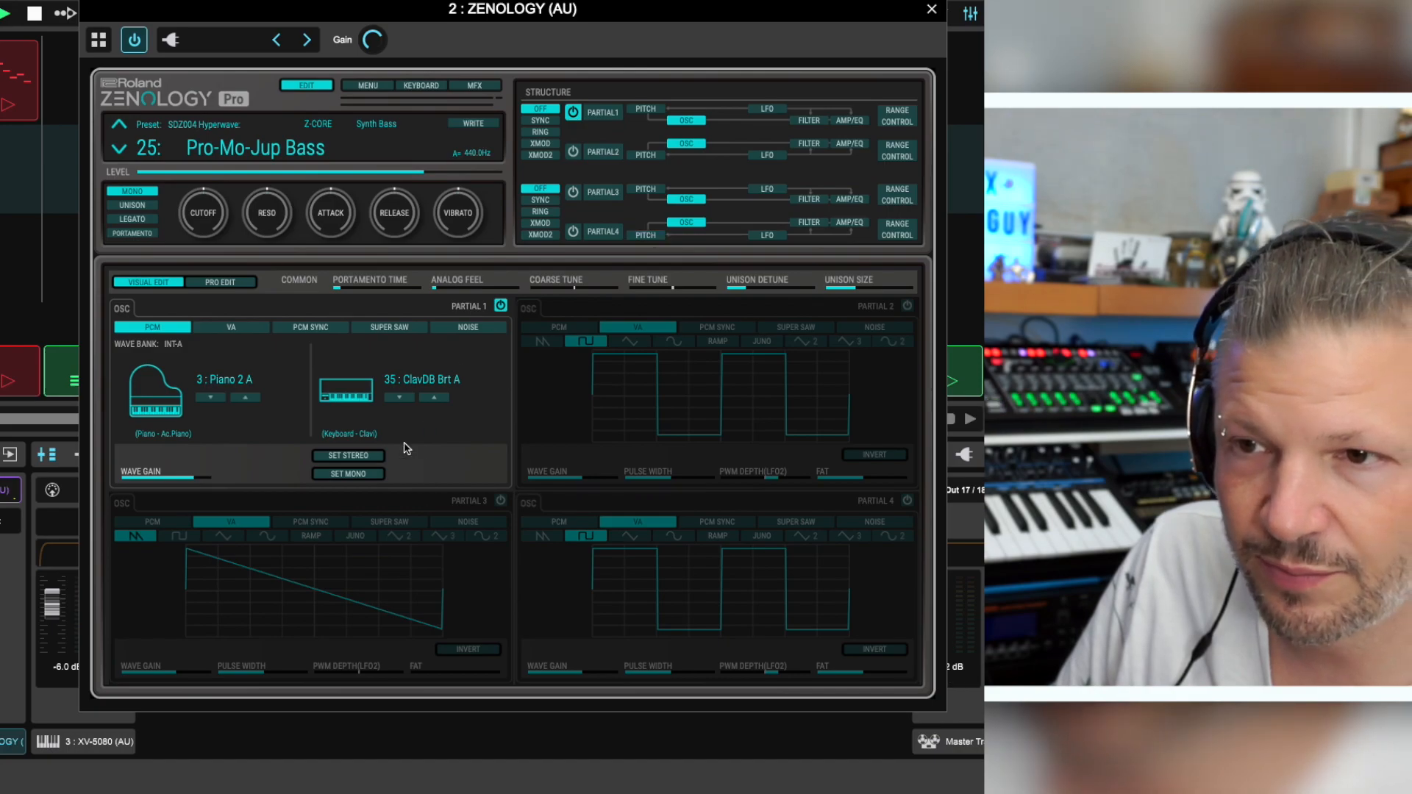
Switch Partial 1 to VA, audition its waveforms from saw to ramp, and choose the square wave with a pulse width of 75.
{"action": "left_click", "coordinate": [244, 328]}
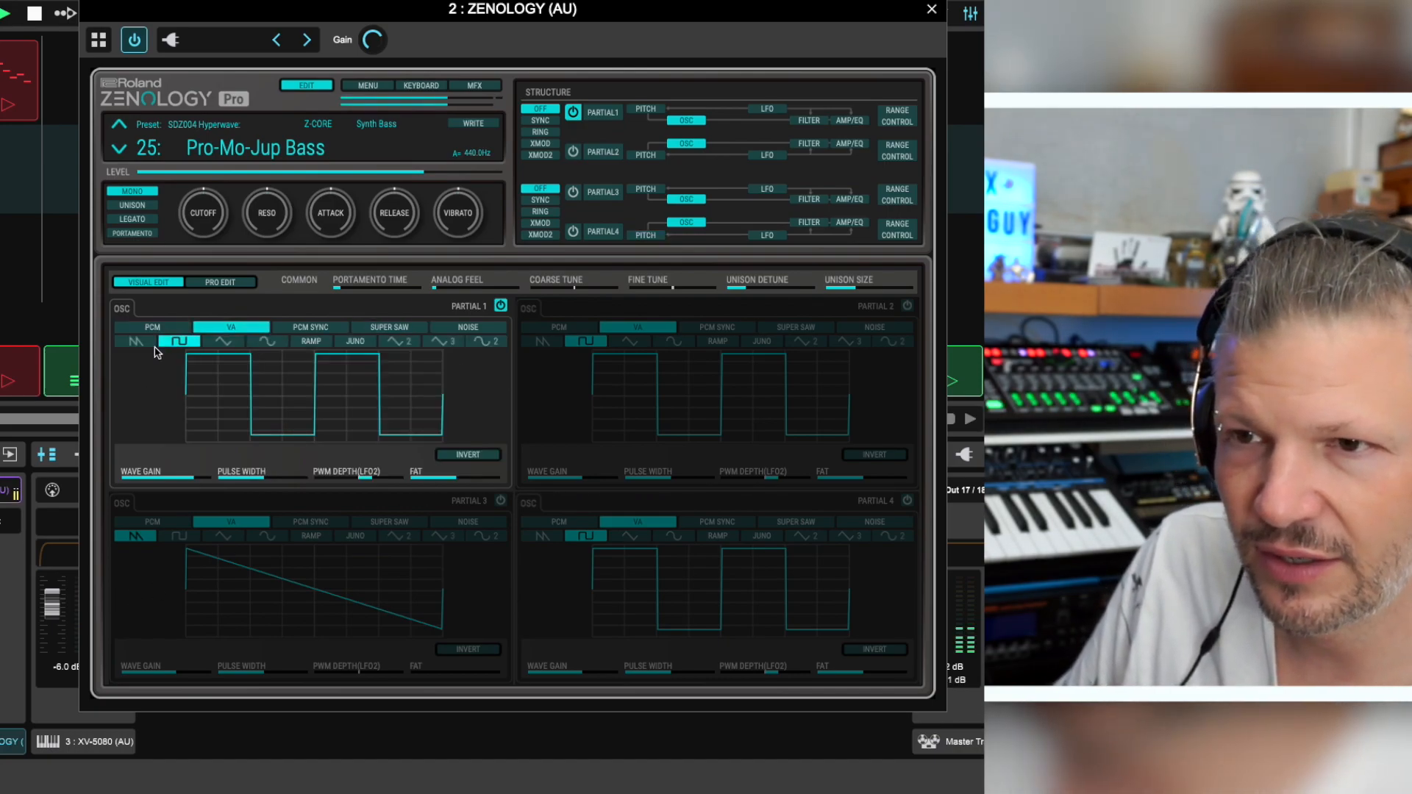
{"action": "left_click", "coordinate": [136, 341]}
{"action": "left_click", "coordinate": [178, 342]}
{"action": "left_click", "coordinate": [222, 341]}
{"action": "left_click", "coordinate": [267, 341]}
{"action": "left_click", "coordinate": [311, 341]}
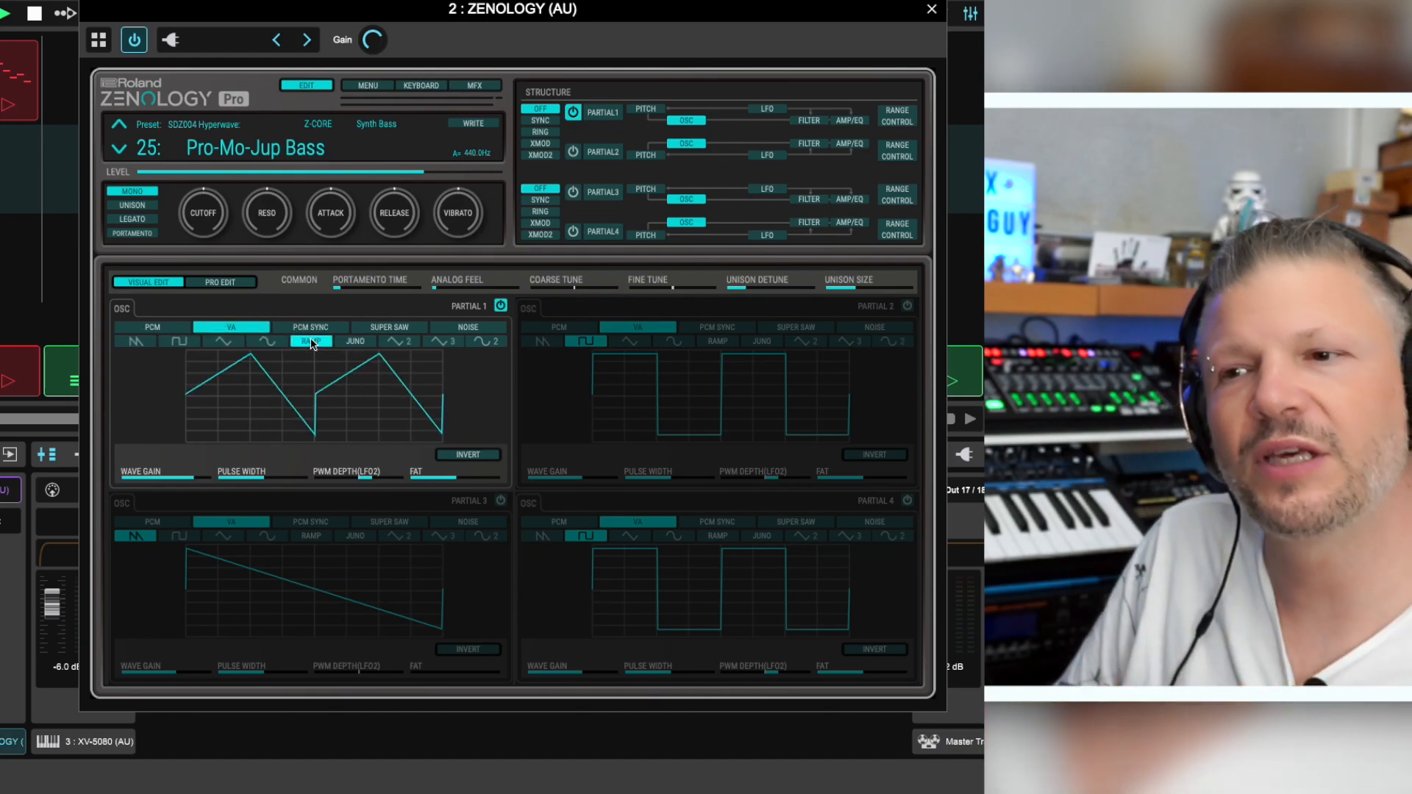
{"action": "left_click", "coordinate": [184, 343]}
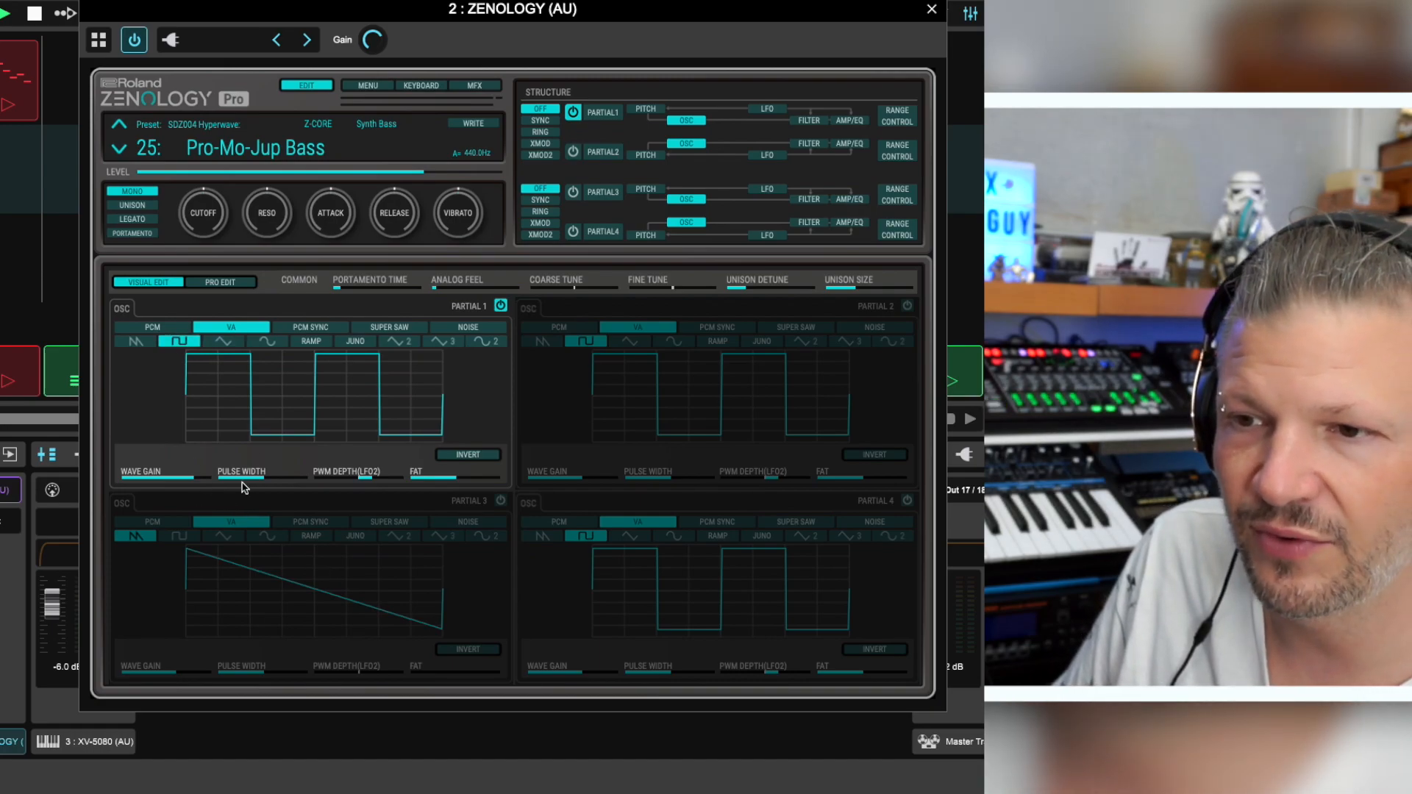
{"action": "mouse_move", "coordinate": [264, 482]}
{"action": "left_mouse_down"}
{"action": "mouse_move", "coordinate": [294, 479]}
{"action": "mouse_move", "coordinate": [227, 478]}
{"action": "mouse_move", "coordinate": [294, 477]}
{"action": "mouse_move", "coordinate": [237, 483]}
{"action": "mouse_move", "coordinate": [277, 473]}
{"action": "left_mouse_up"}
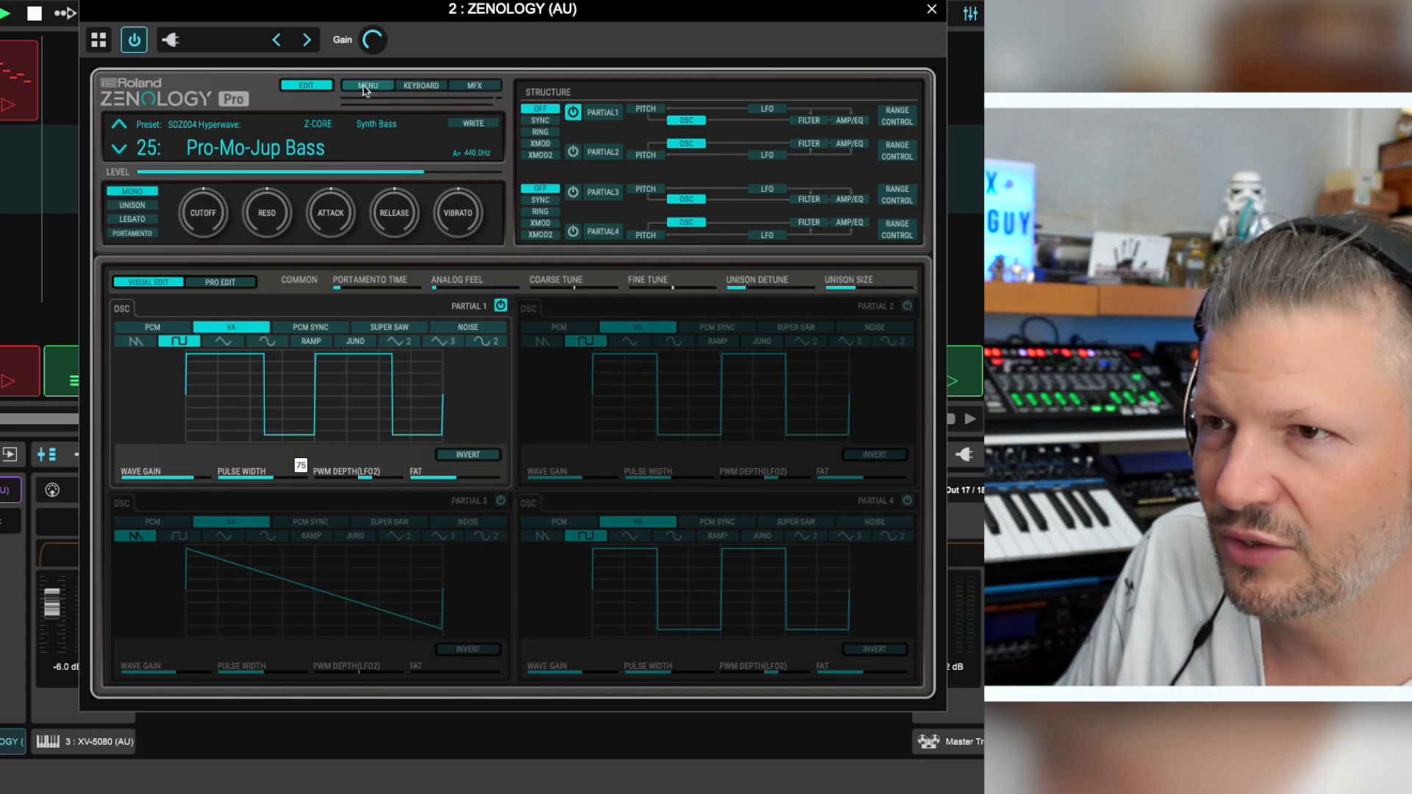
Load INITIAL TONE 0127 from the User bank and switch Partial 1's oscillator to VA.
{"action": "left_click", "coordinate": [231, 152]}
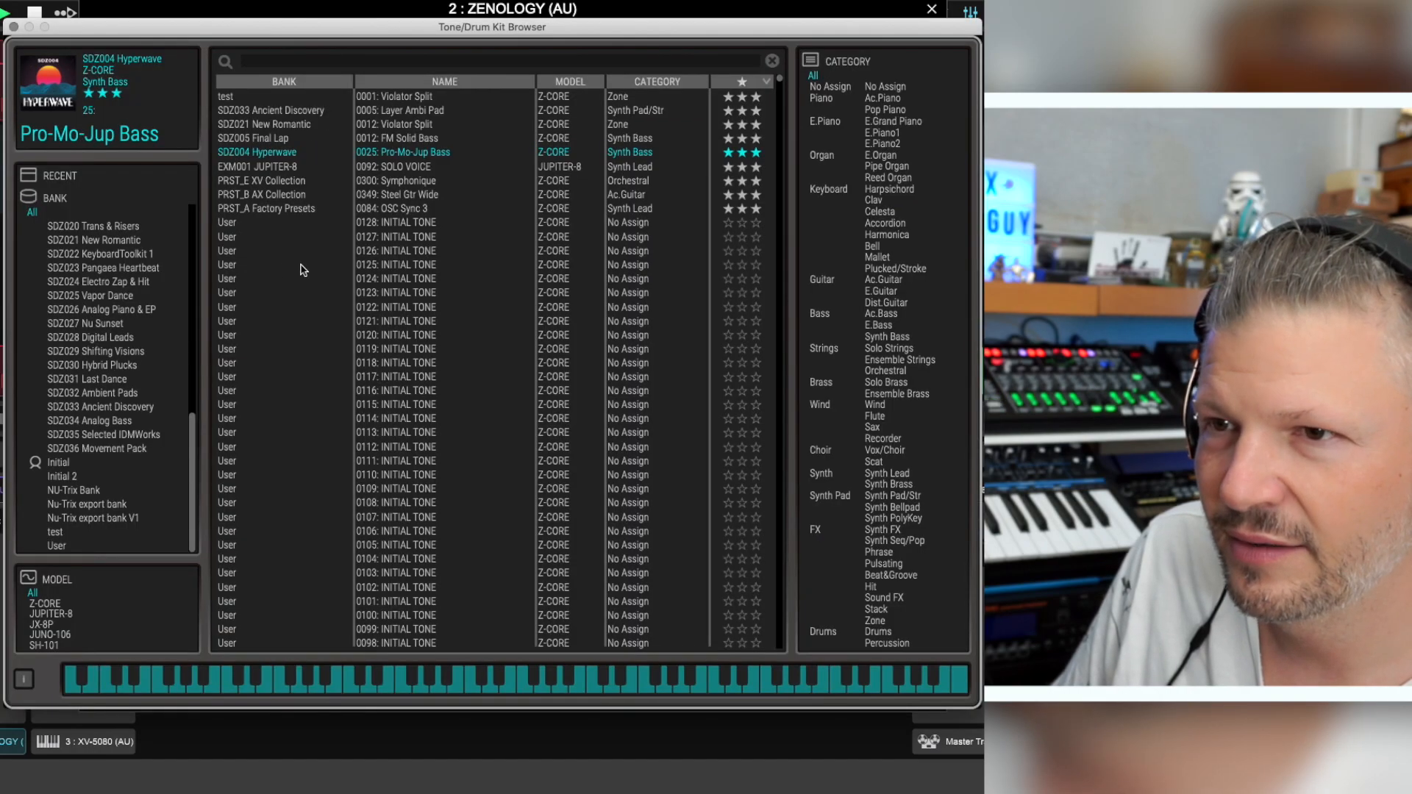
{"action": "double_click", "coordinate": [258, 239]}
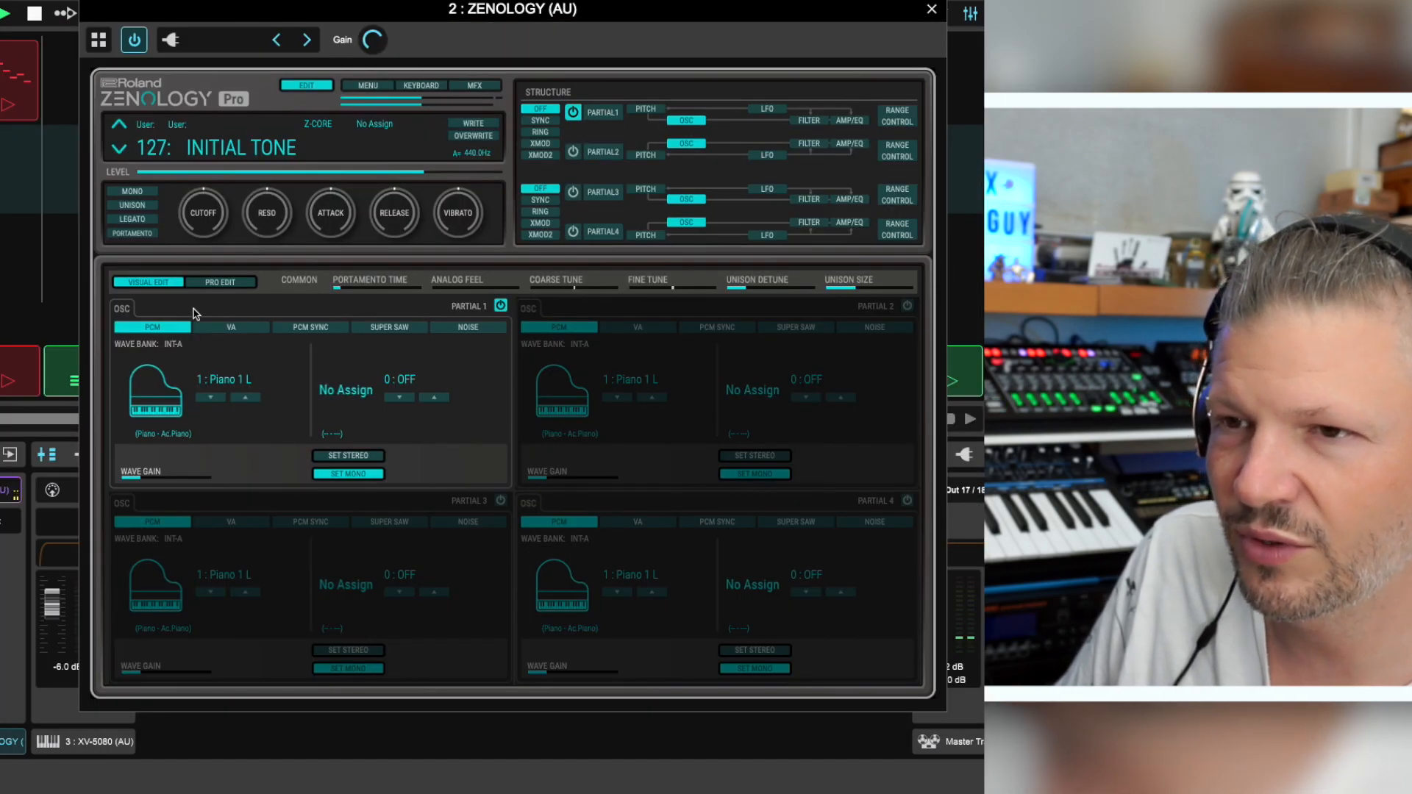
{"action": "left_click", "coordinate": [225, 327]}
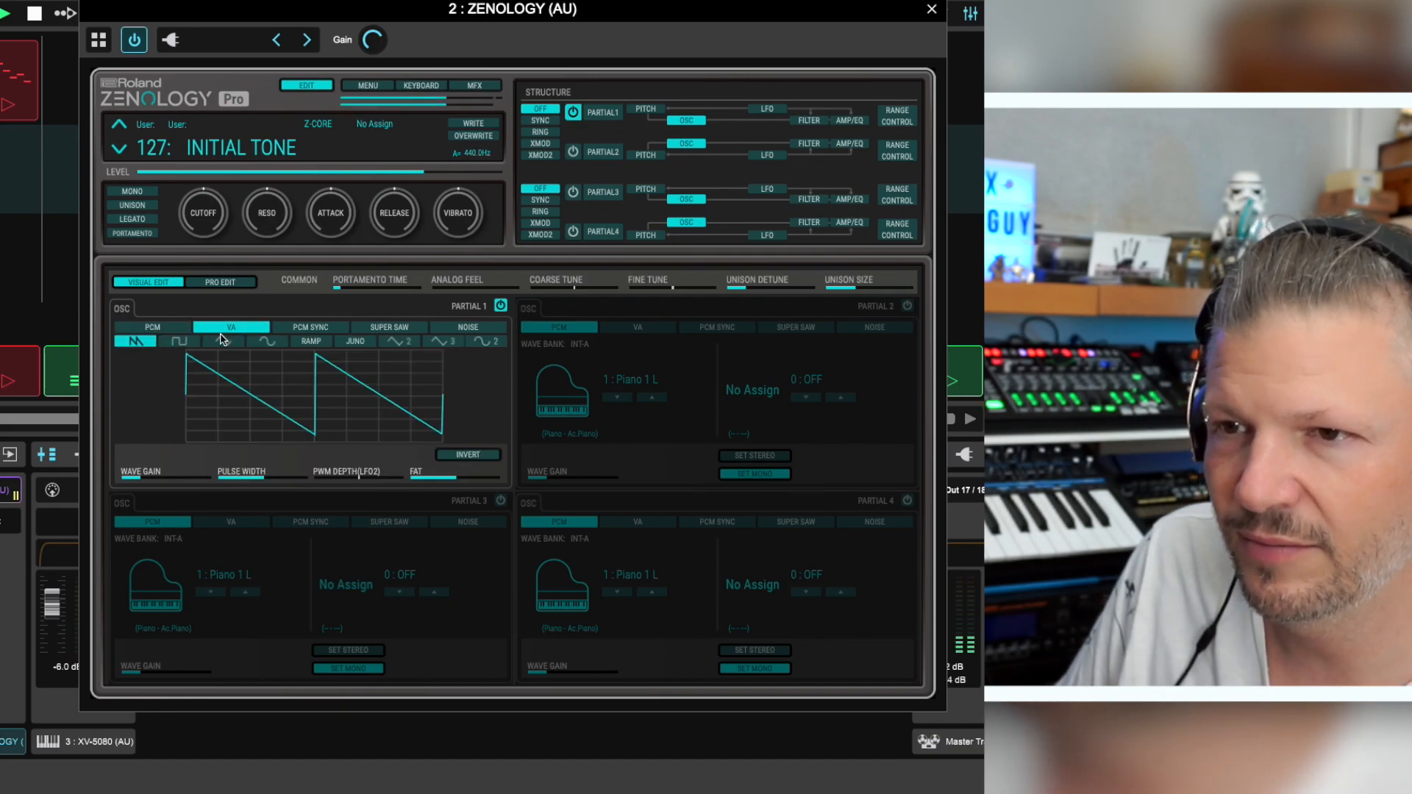
Give Partial 1 a square wave with a slightly narrower pulse width and a PWM depth of 31.
{"action": "left_click", "coordinate": [179, 342]}
{"action": "mouse_move", "coordinate": [247, 475]}
{"action": "left_mouse_down"}
{"action": "mouse_move", "coordinate": [300, 475]}
{"action": "mouse_move", "coordinate": [252, 477]}
{"action": "left_mouse_up"}
{"action": "left_click_drag", "start_coordinate": [356, 479], "coordinate": [380, 482]}
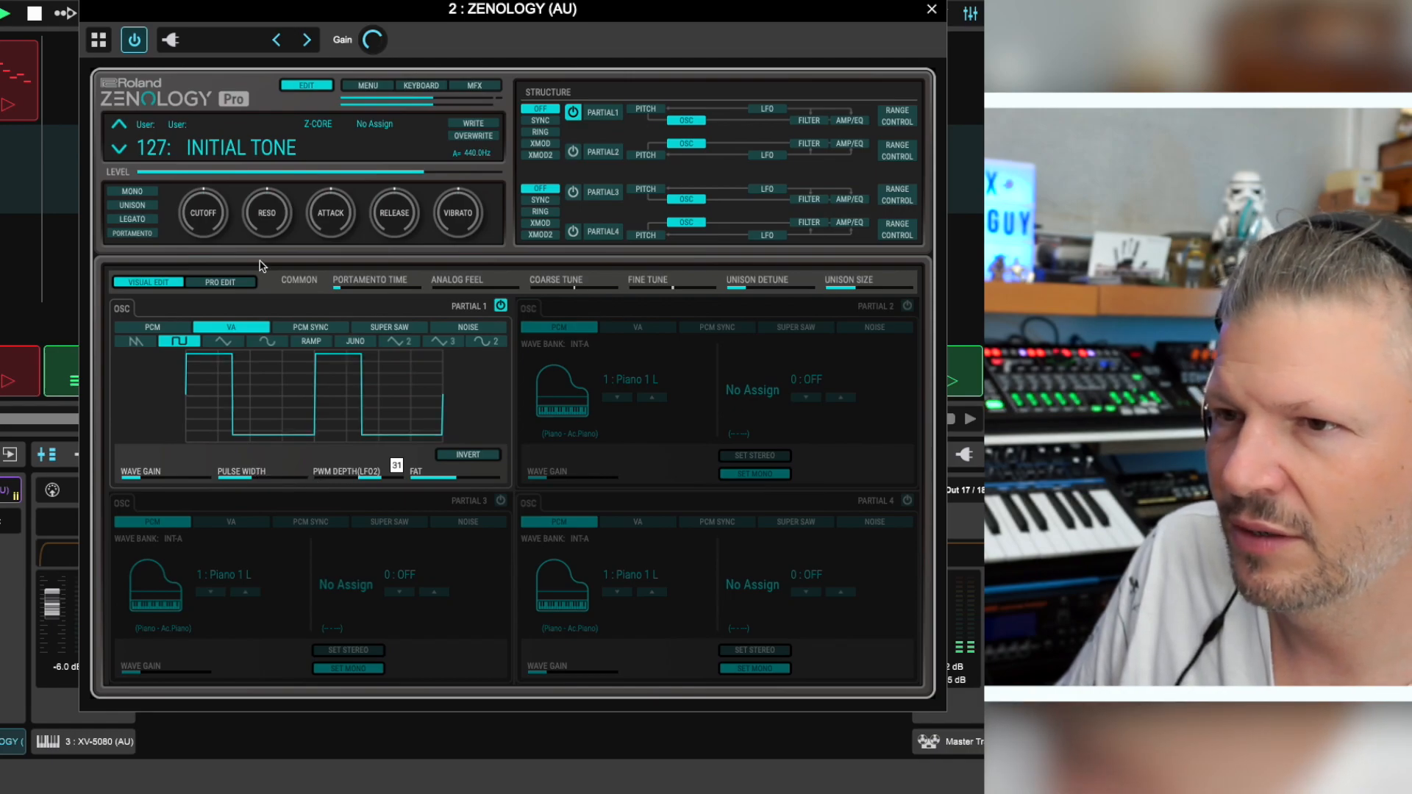
Show all modules of Partial 1 and slow down the rates of its LFO 1 and LFO 2.
{"action": "left_click", "coordinate": [598, 114]}
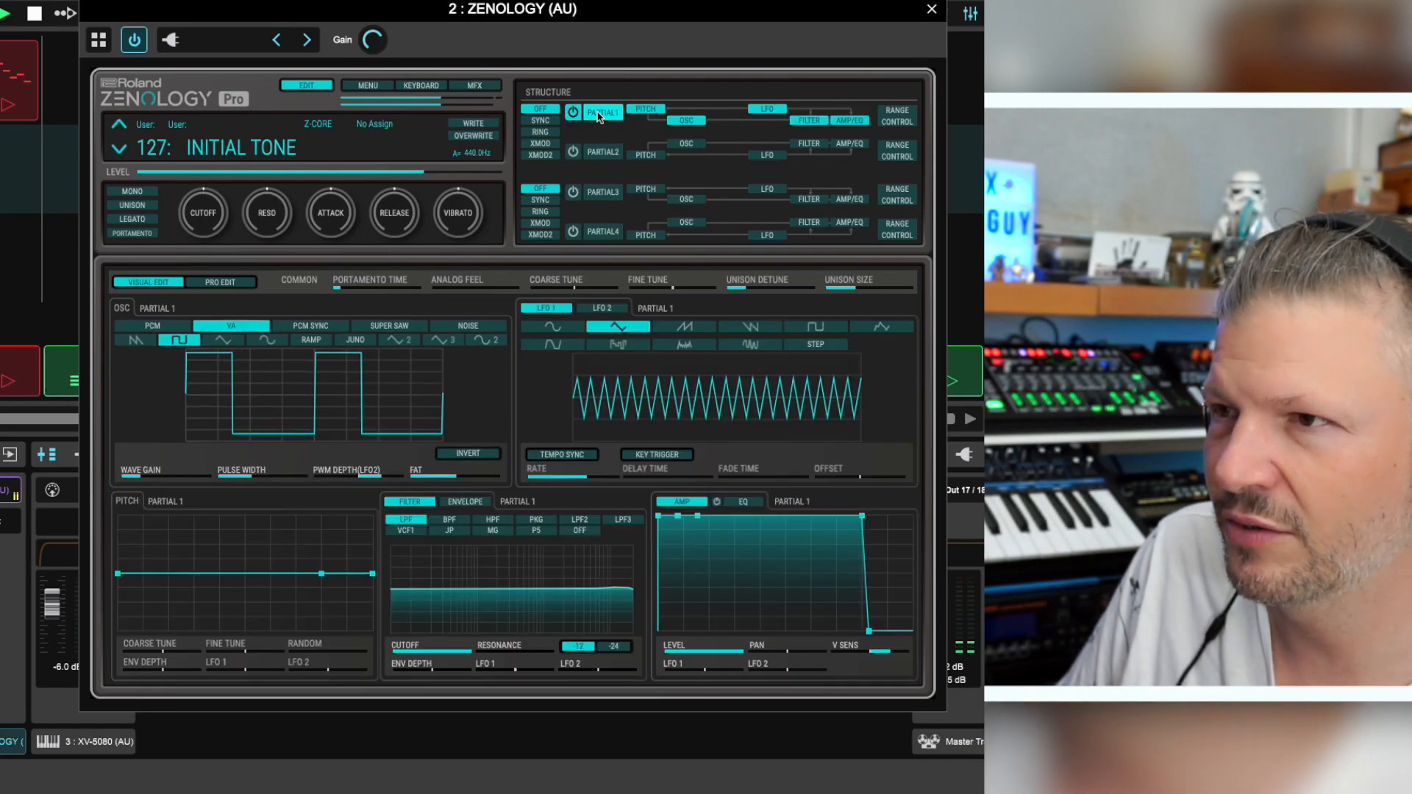
{"action": "left_click_drag", "start_coordinate": [630, 398], "coordinate": [768, 399]}
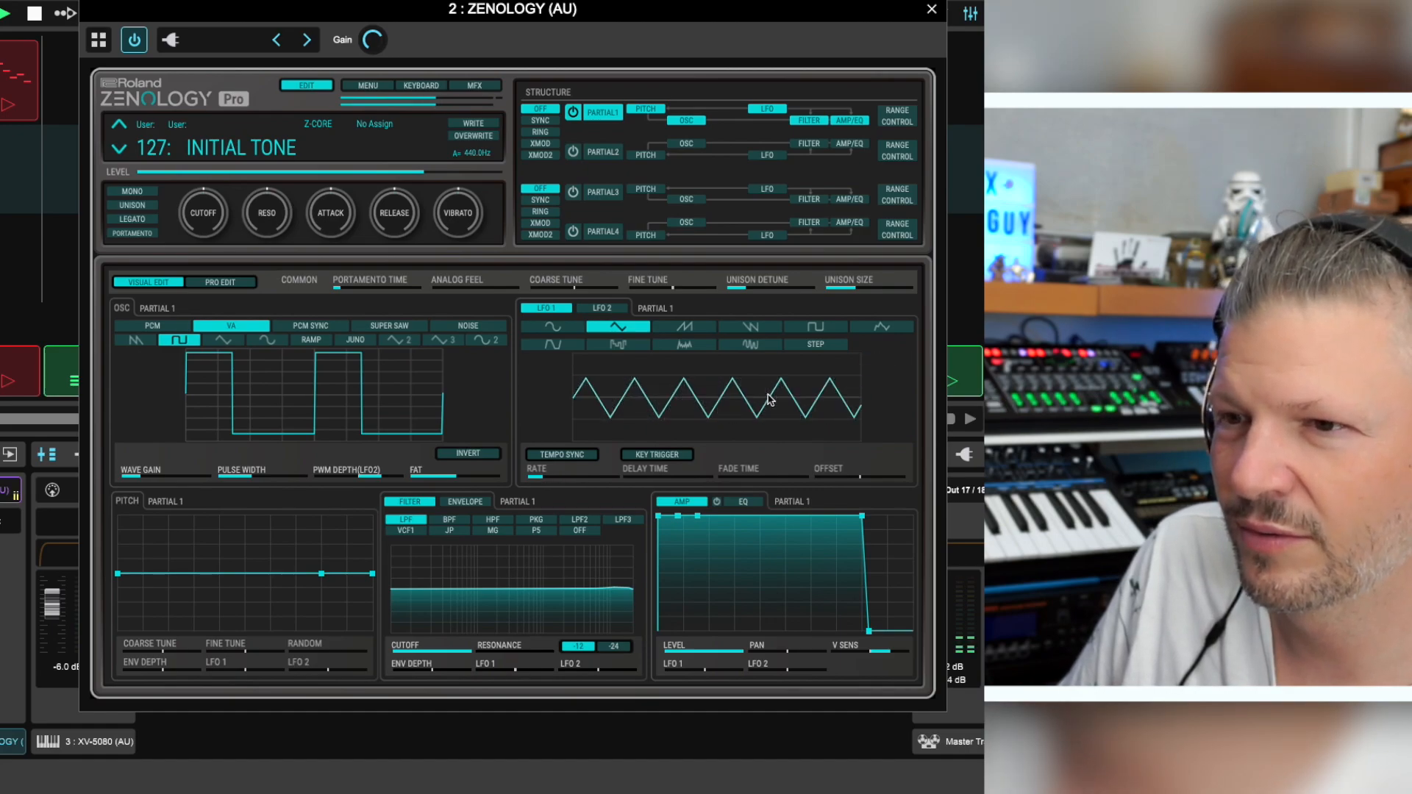
{"action": "left_click", "coordinate": [601, 308]}
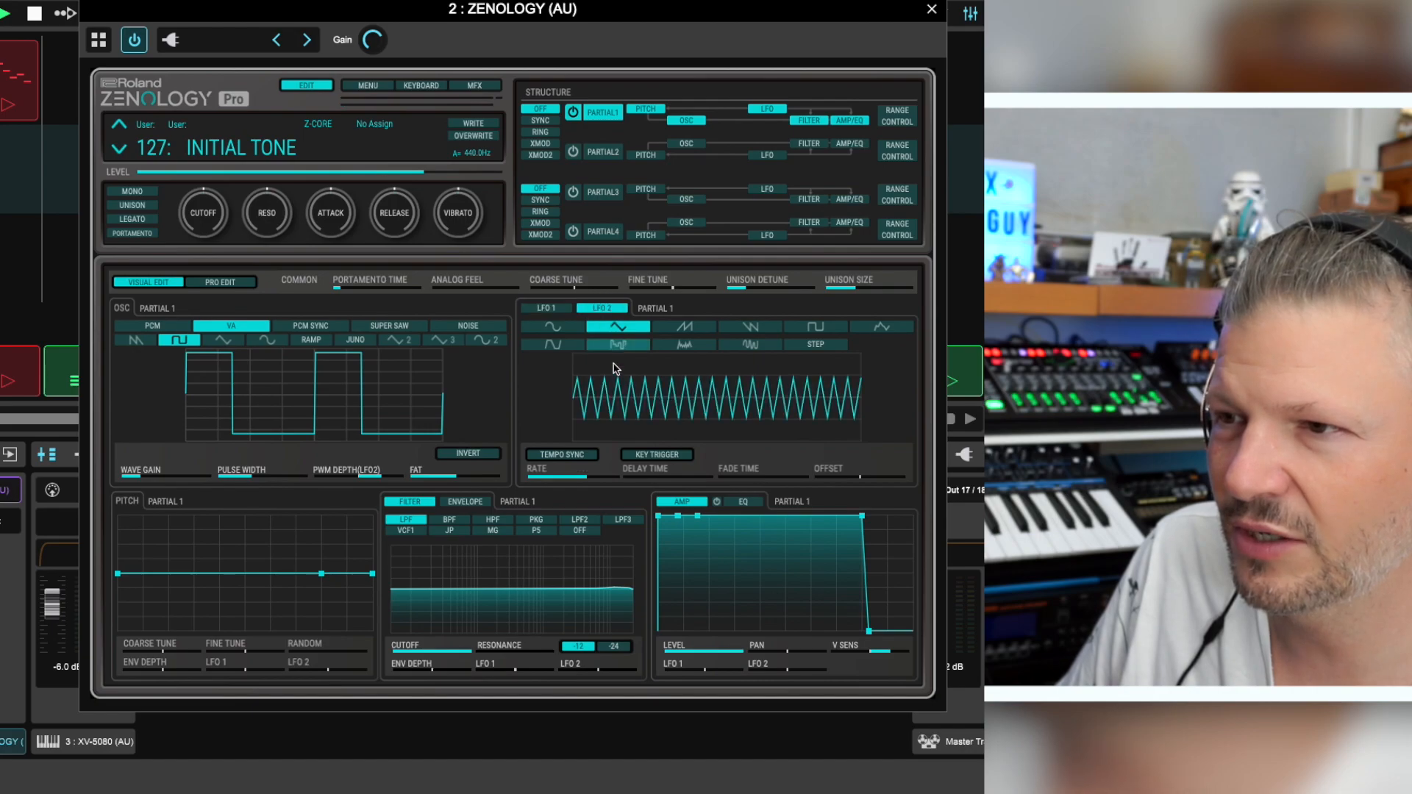
{"action": "left_click_drag", "start_coordinate": [626, 404], "coordinate": [717, 417]}
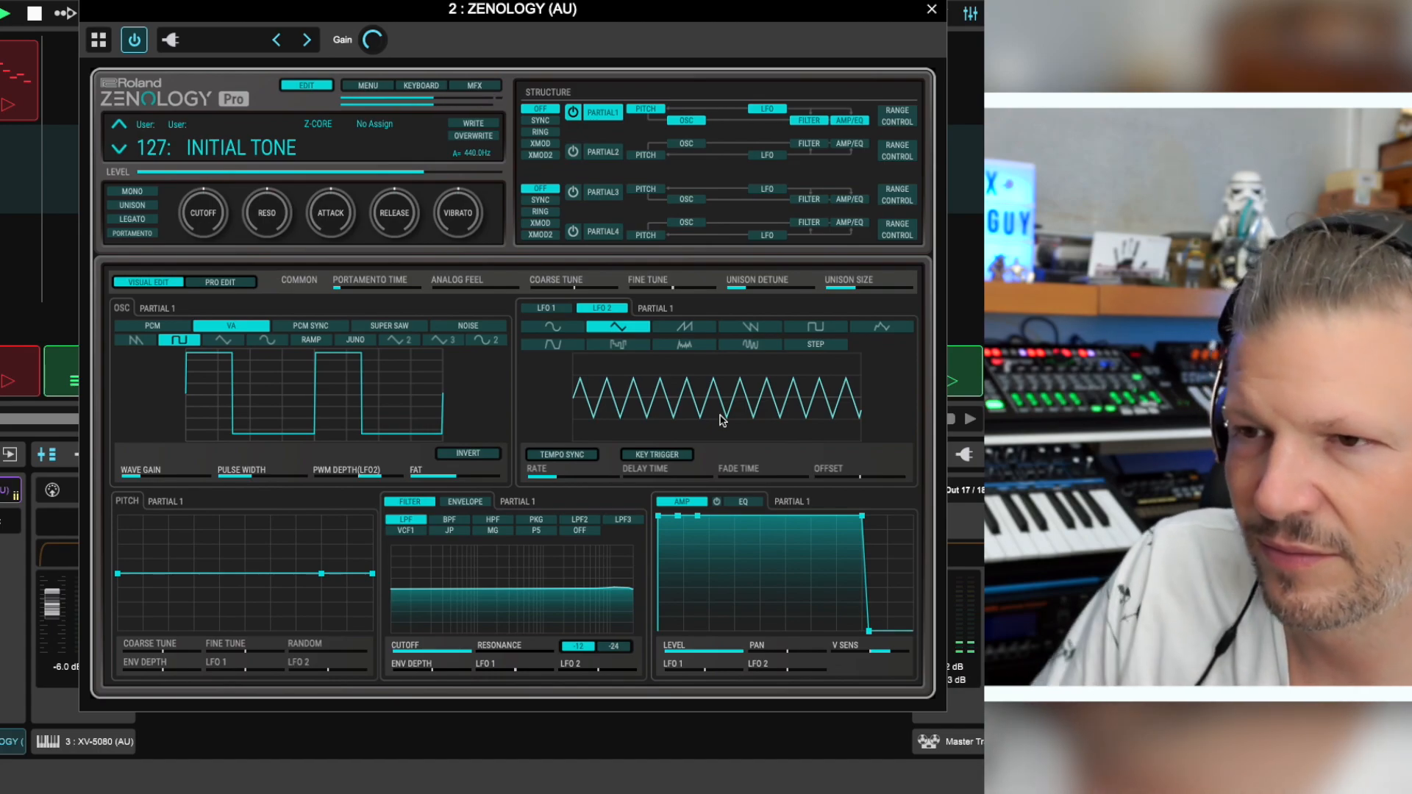
Audition Partial 1's triangle, sine, ramp, JUNO, triangle 2, triangle 3 and sine 2 waveforms in turn.
{"action": "left_click", "coordinate": [228, 342]}
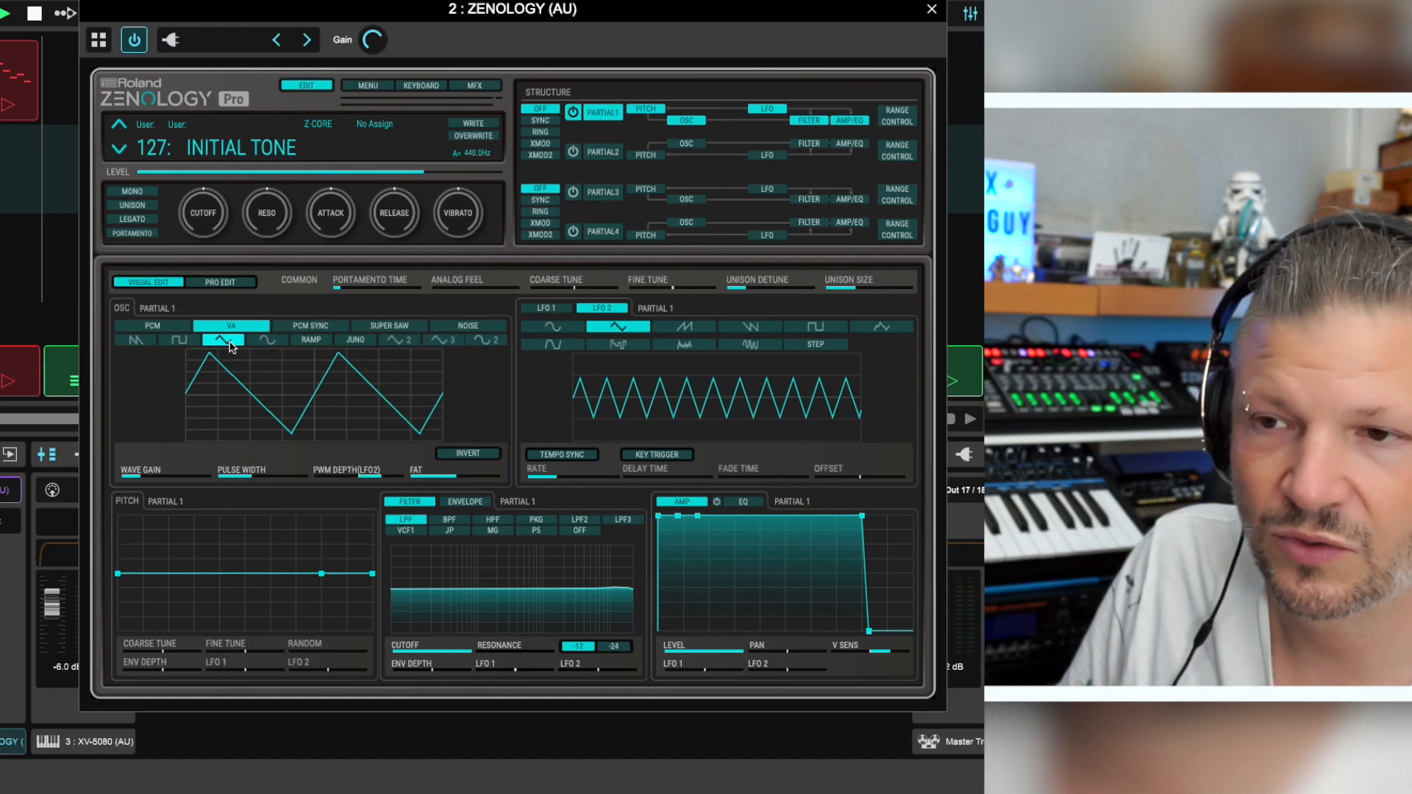
{"action": "left_click", "coordinate": [267, 343]}
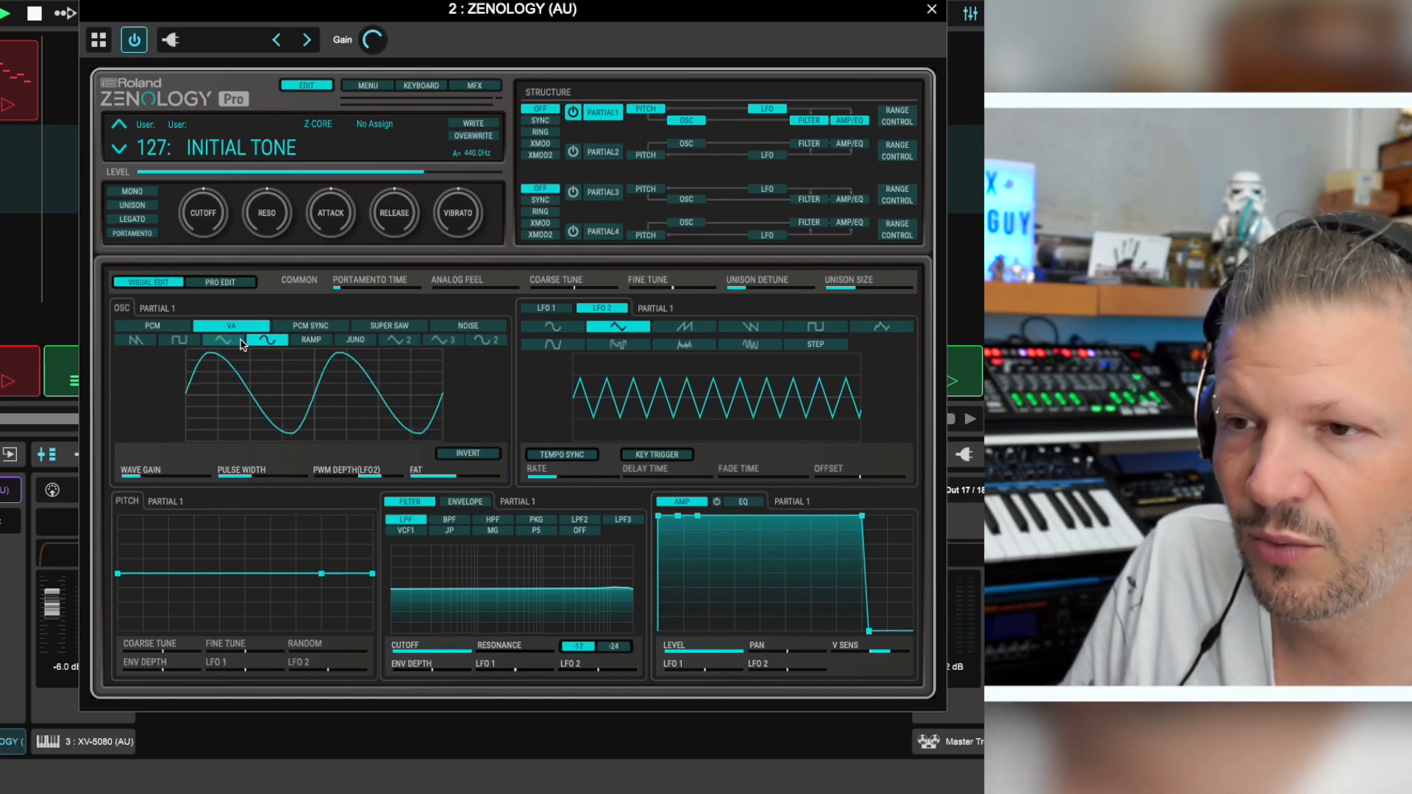
{"action": "left_click", "coordinate": [309, 341]}
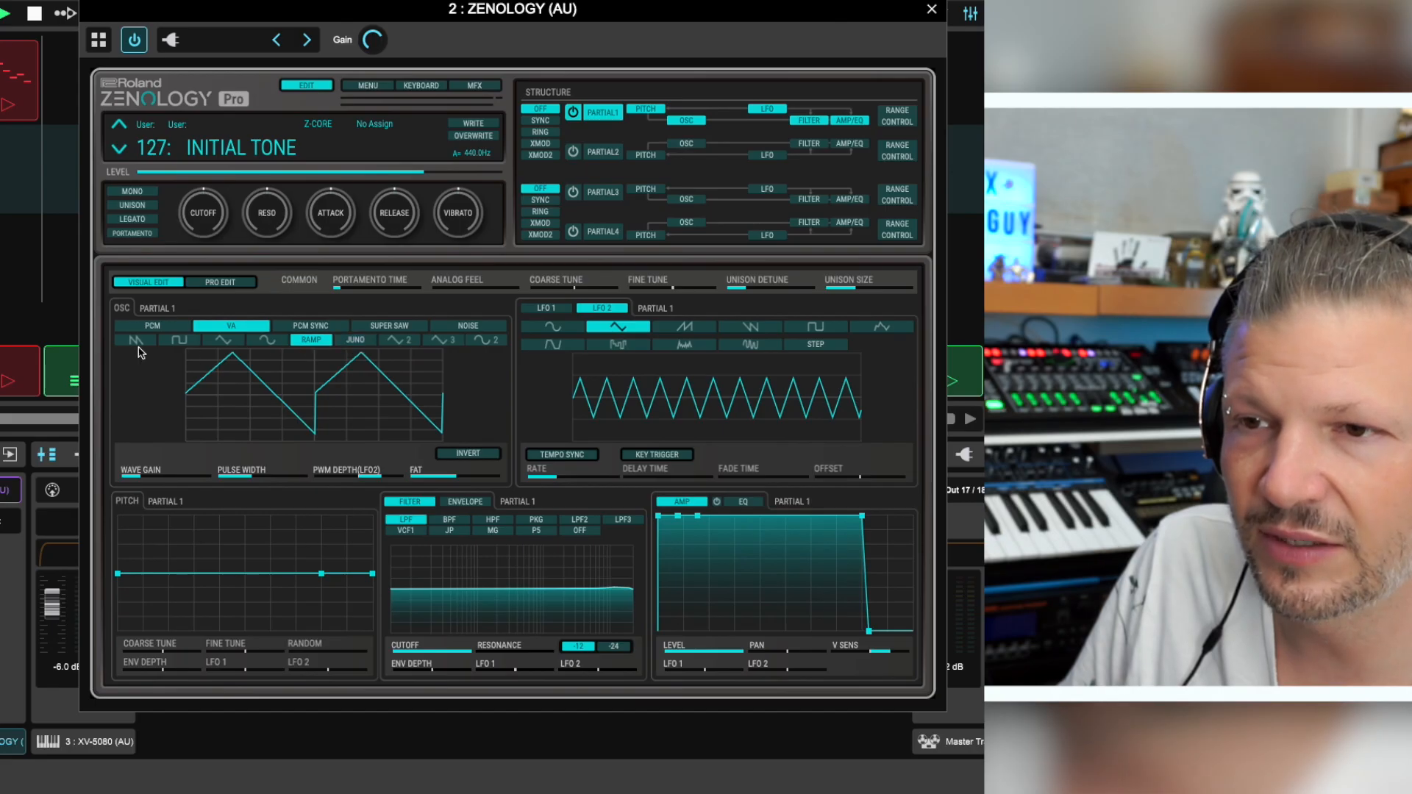
{"action": "left_click", "coordinate": [354, 340]}
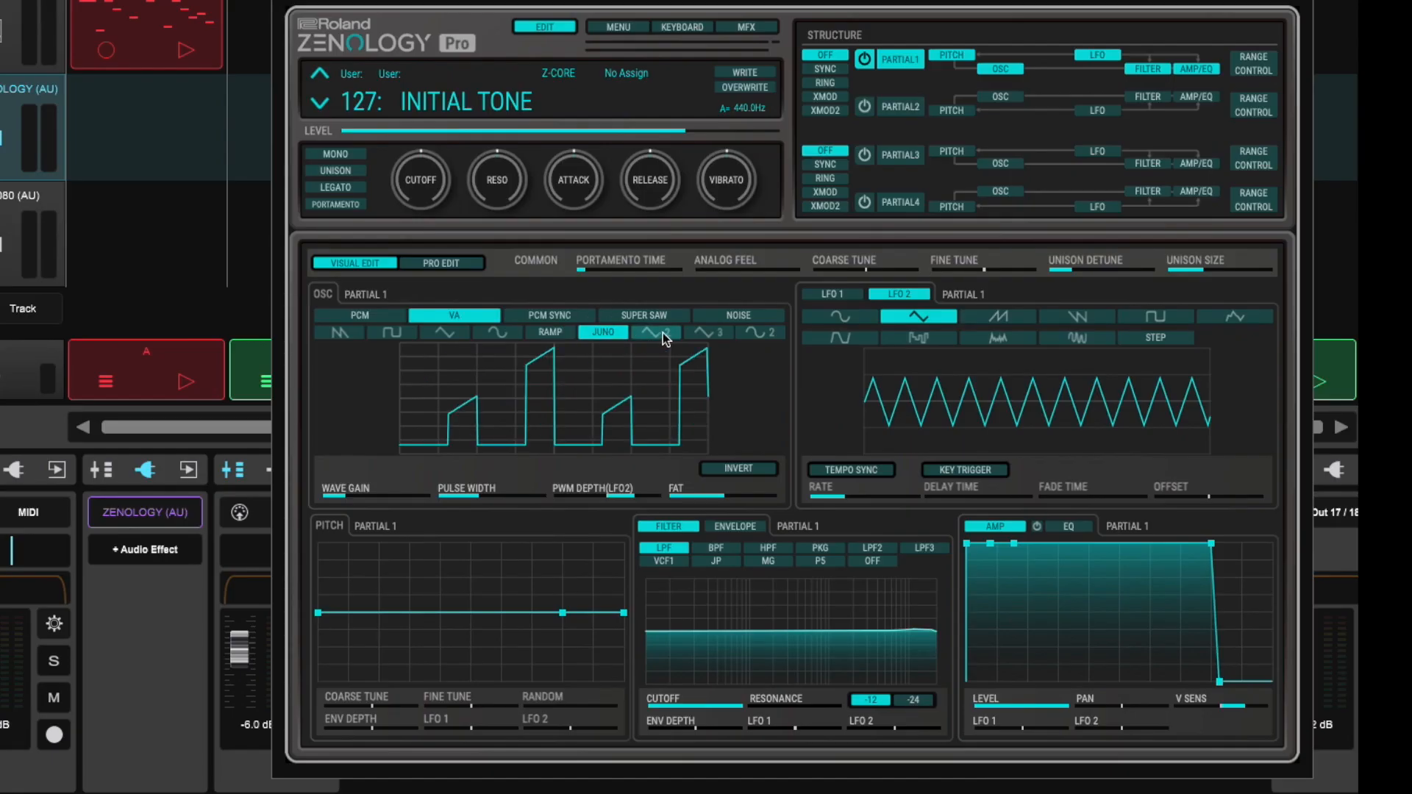
{"action": "left_click", "coordinate": [663, 335]}
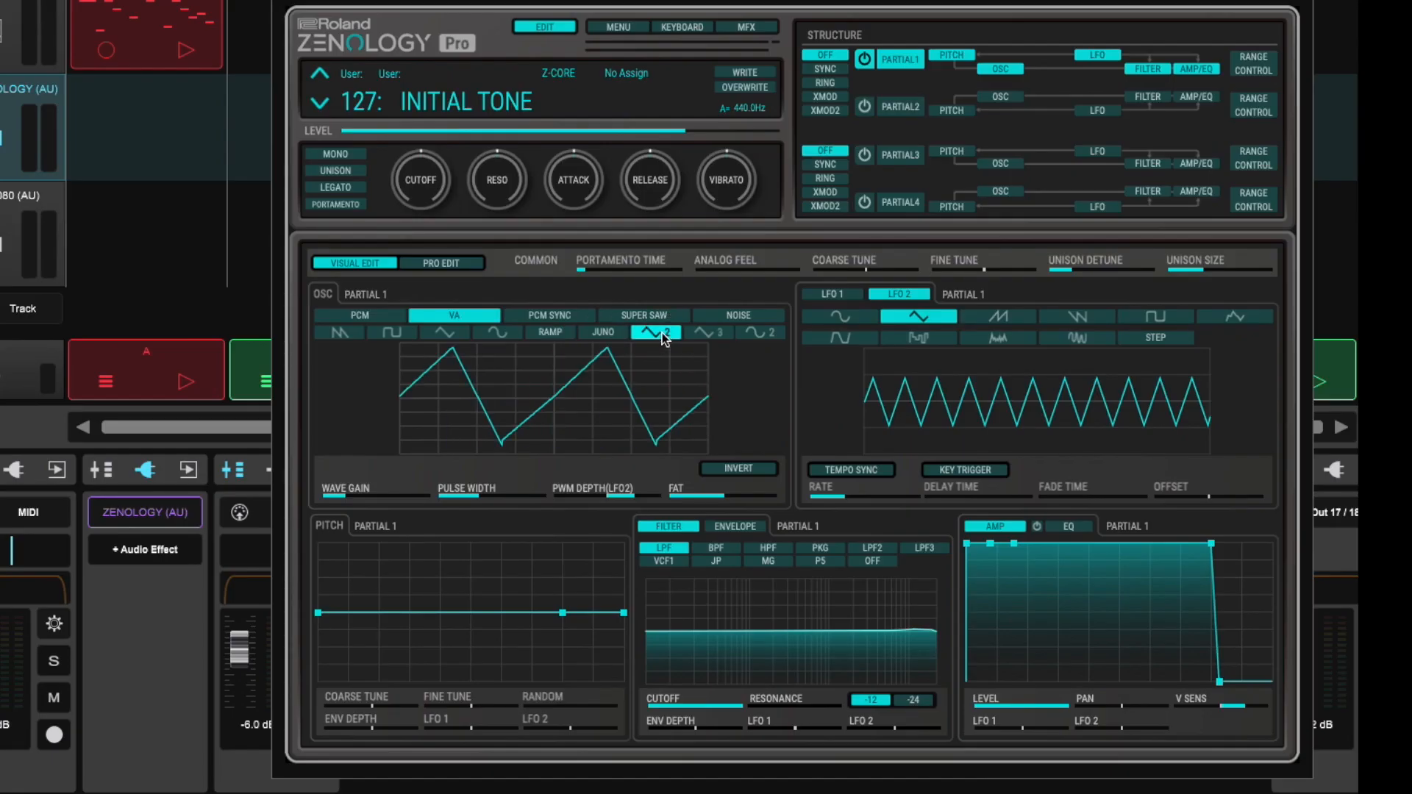
{"action": "left_click", "coordinate": [701, 333]}
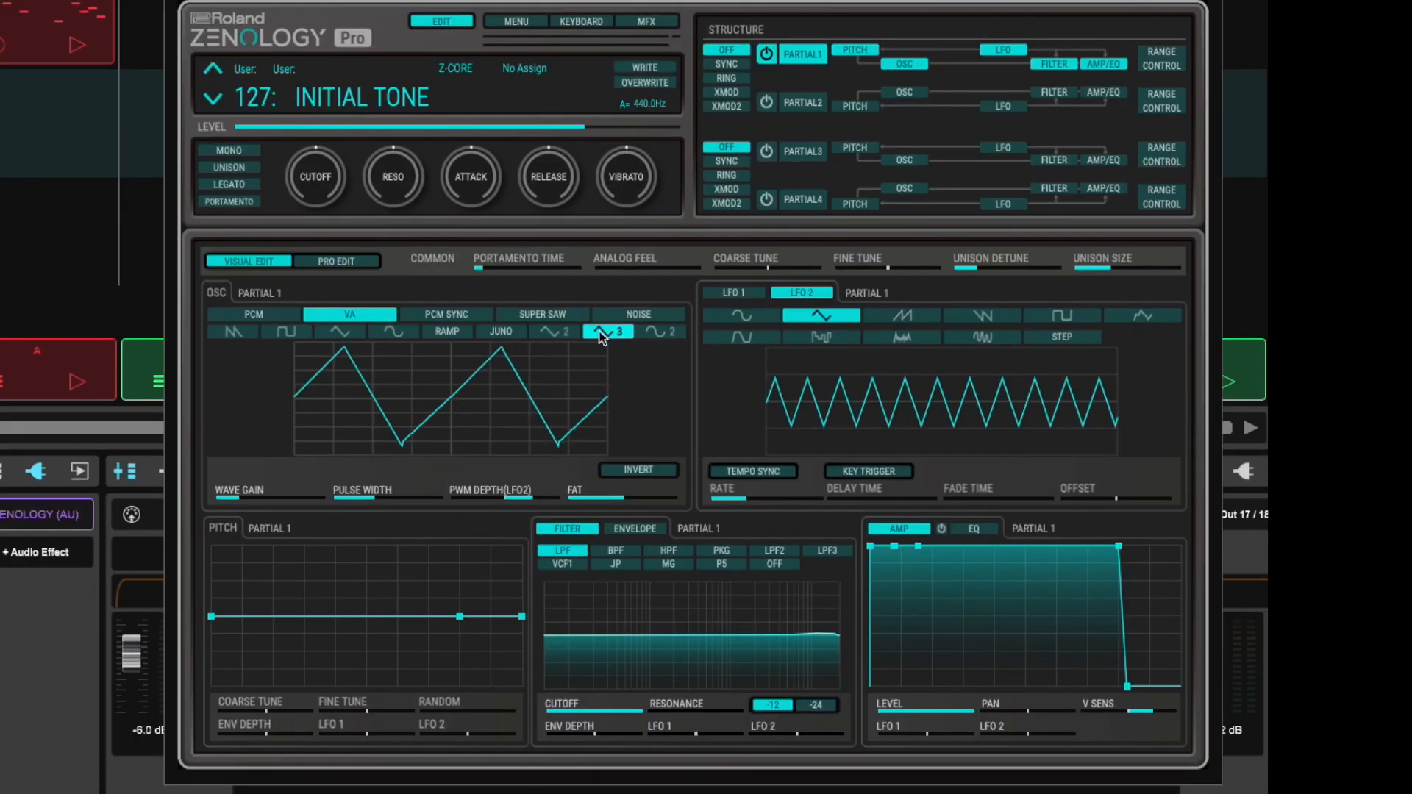
{"action": "left_click", "coordinate": [760, 334]}
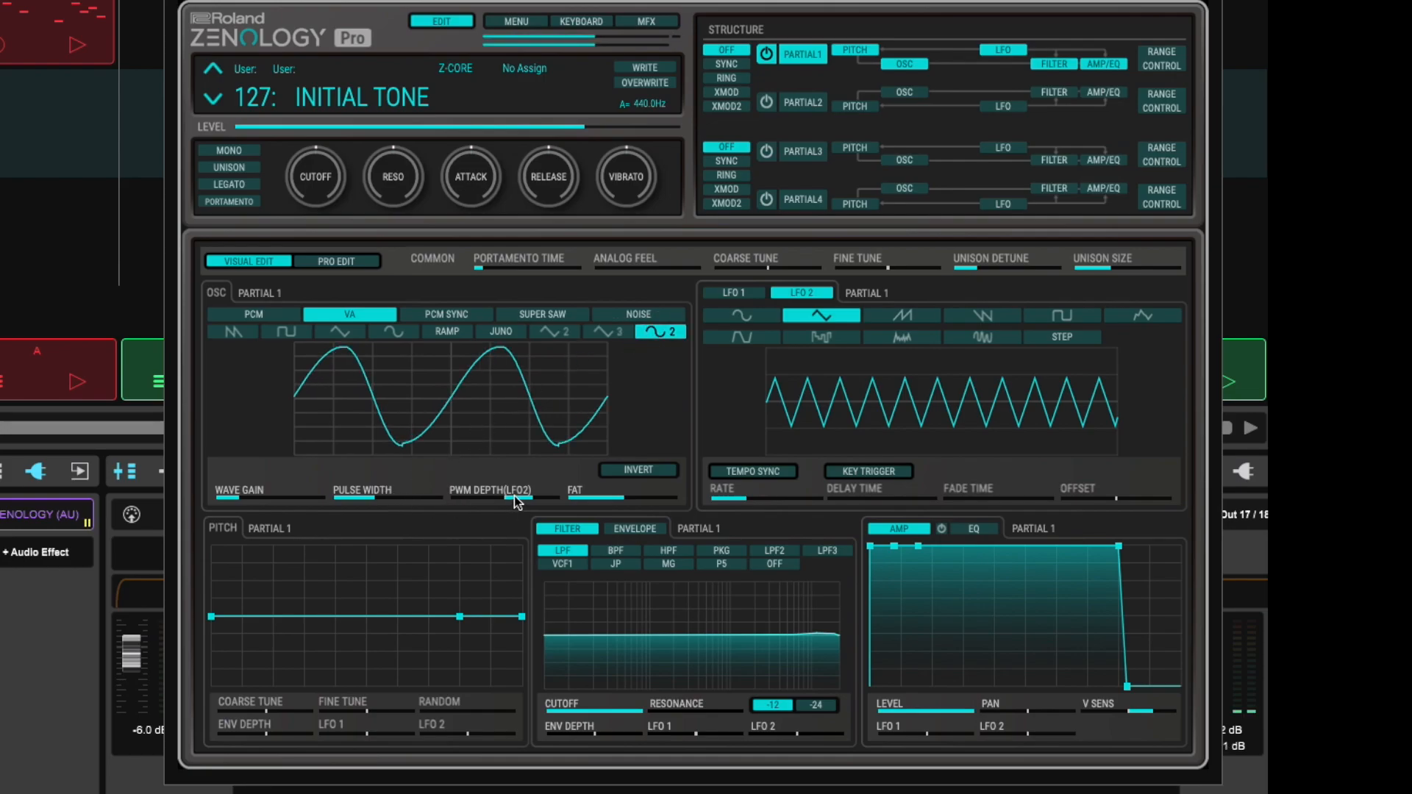
Try a pulse width of 24 on the sine 2 wave and 127 on the saw wave.
{"action": "mouse_move", "coordinate": [364, 496]}
{"action": "left_mouse_down"}
{"action": "mouse_move", "coordinate": [430, 497]}
{"action": "mouse_move", "coordinate": [339, 496]}
{"action": "mouse_move", "coordinate": [361, 498]}
{"action": "left_mouse_up"}
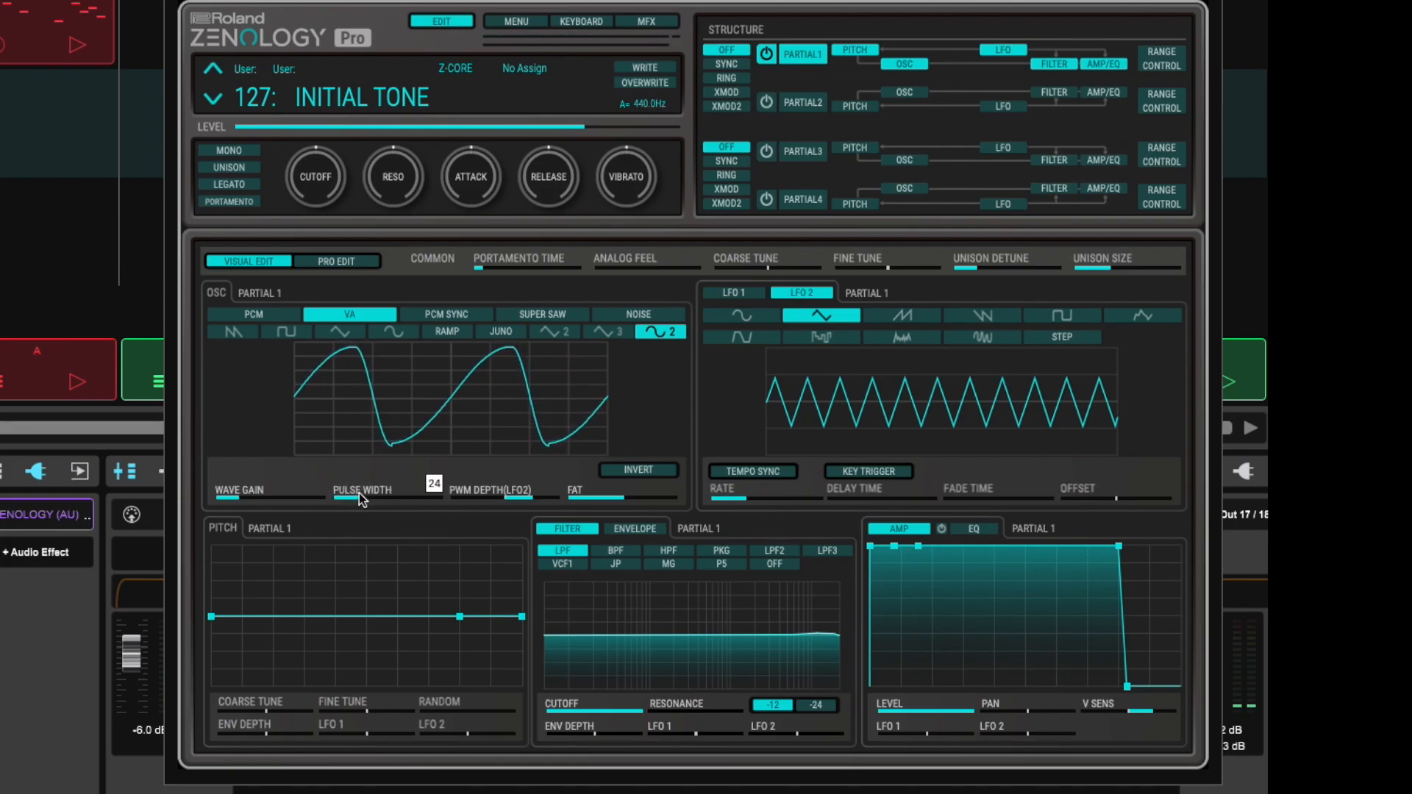
{"action": "left_click", "coordinate": [231, 332]}
{"action": "left_click_drag", "start_coordinate": [360, 500], "coordinate": [457, 505]}
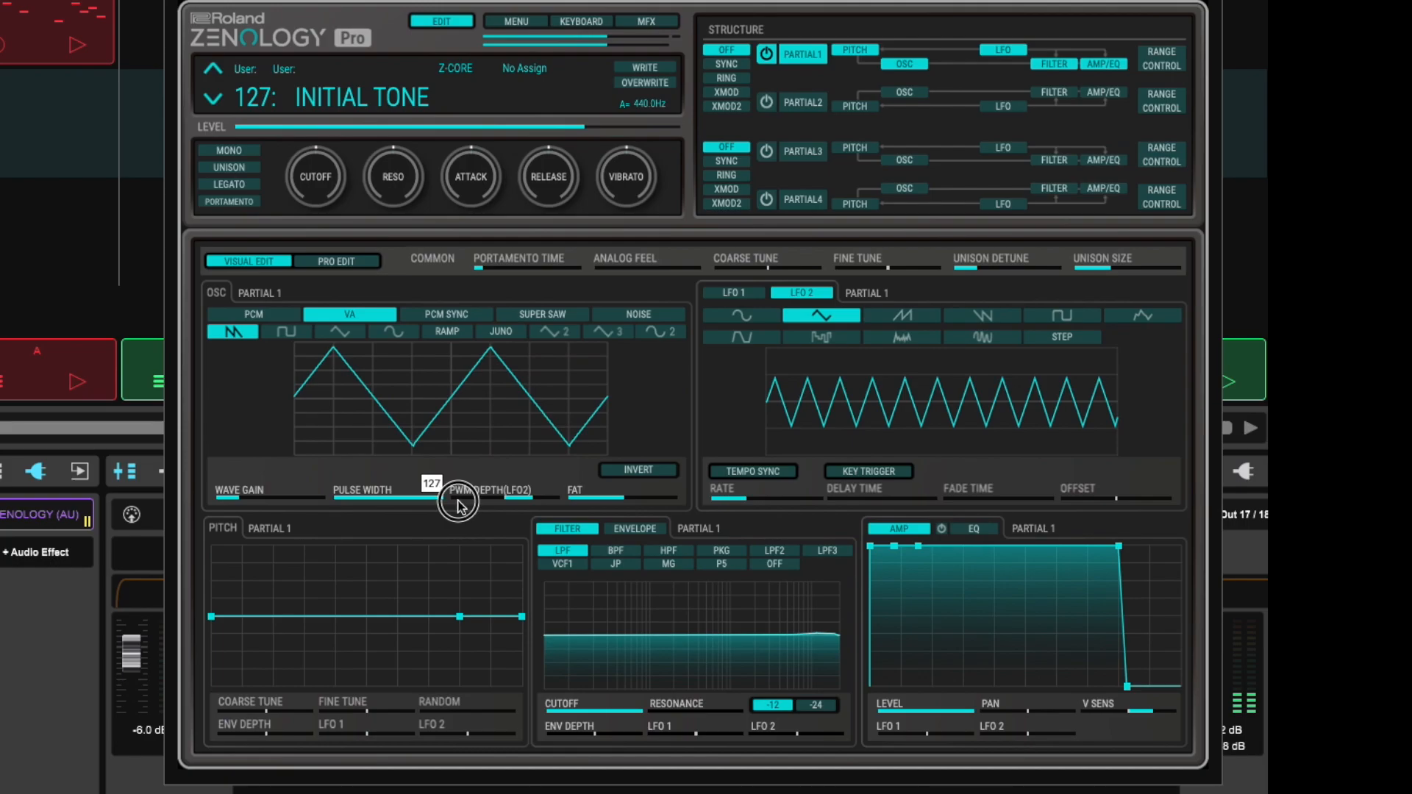
Switch Partial 1 to the triangle wave, set its PWM depth to 54, and vary its pulse width.
{"action": "left_click", "coordinate": [356, 335]}
{"action": "left_click_drag", "start_coordinate": [441, 496], "coordinate": [401, 503]}
{"action": "left_click_drag", "start_coordinate": [532, 496], "coordinate": [564, 502]}
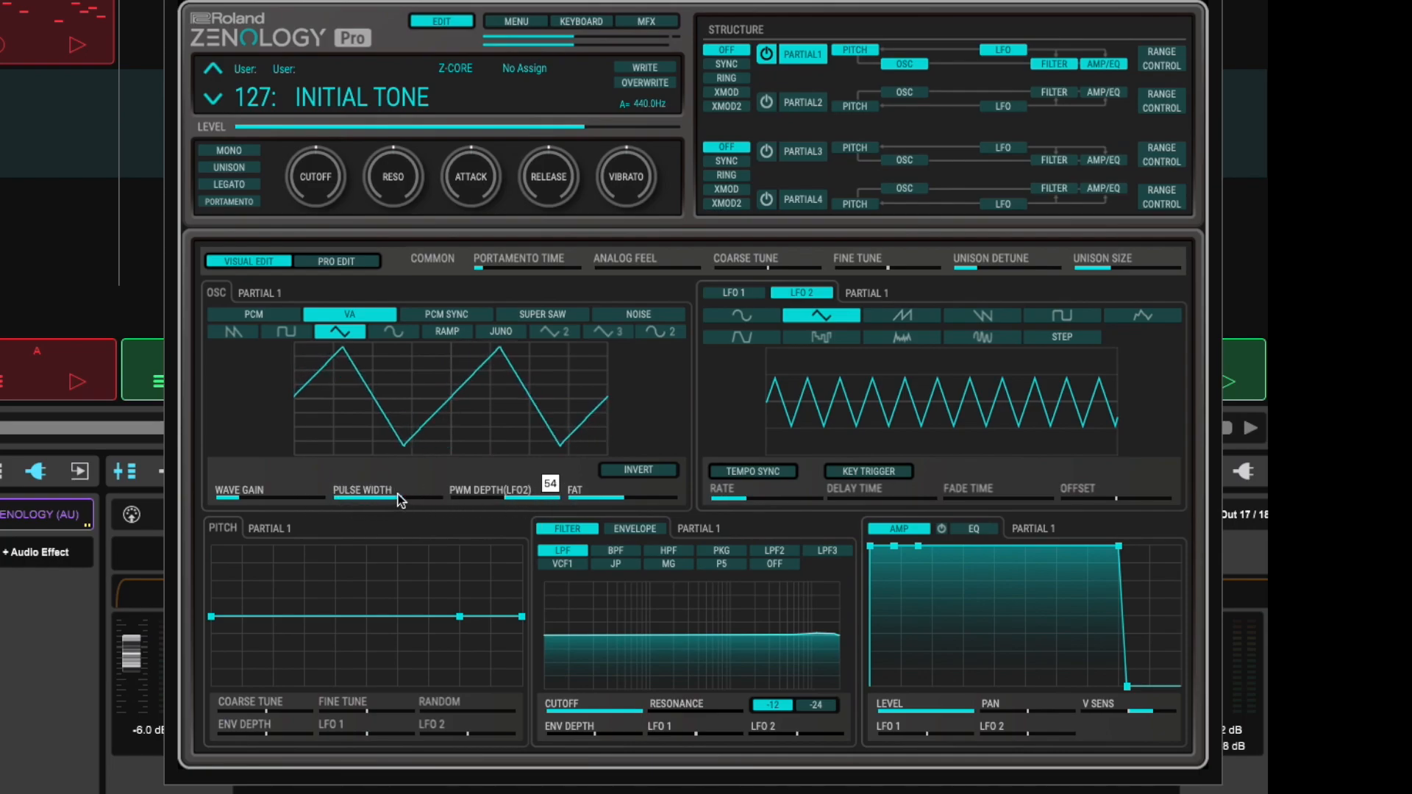
{"action": "left_click_drag", "start_coordinate": [403, 495], "coordinate": [421, 500]}
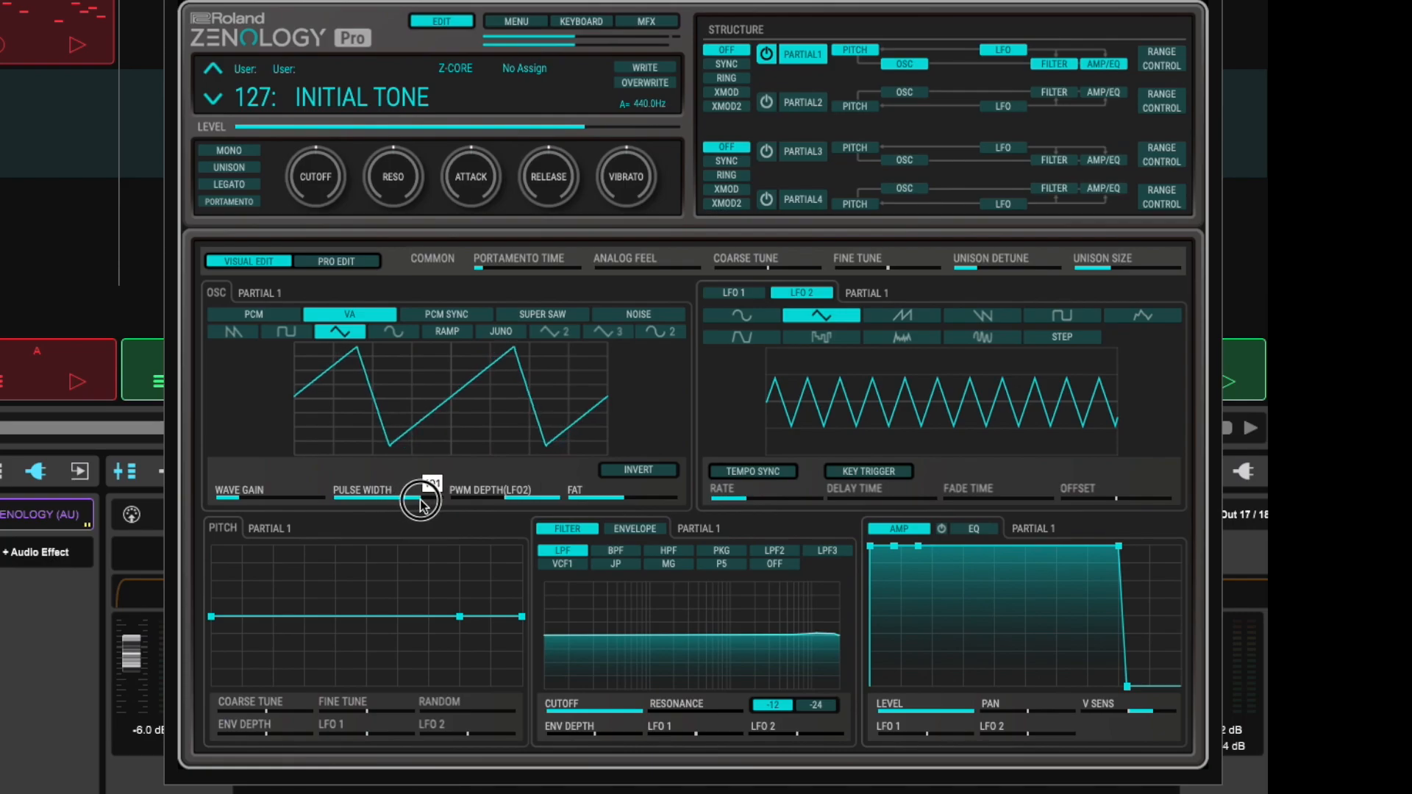
Compare the square wave with the JUNO wave at a pulse width of 34, and slightly raise the LFO 2 rate.
{"action": "left_click", "coordinate": [286, 332]}
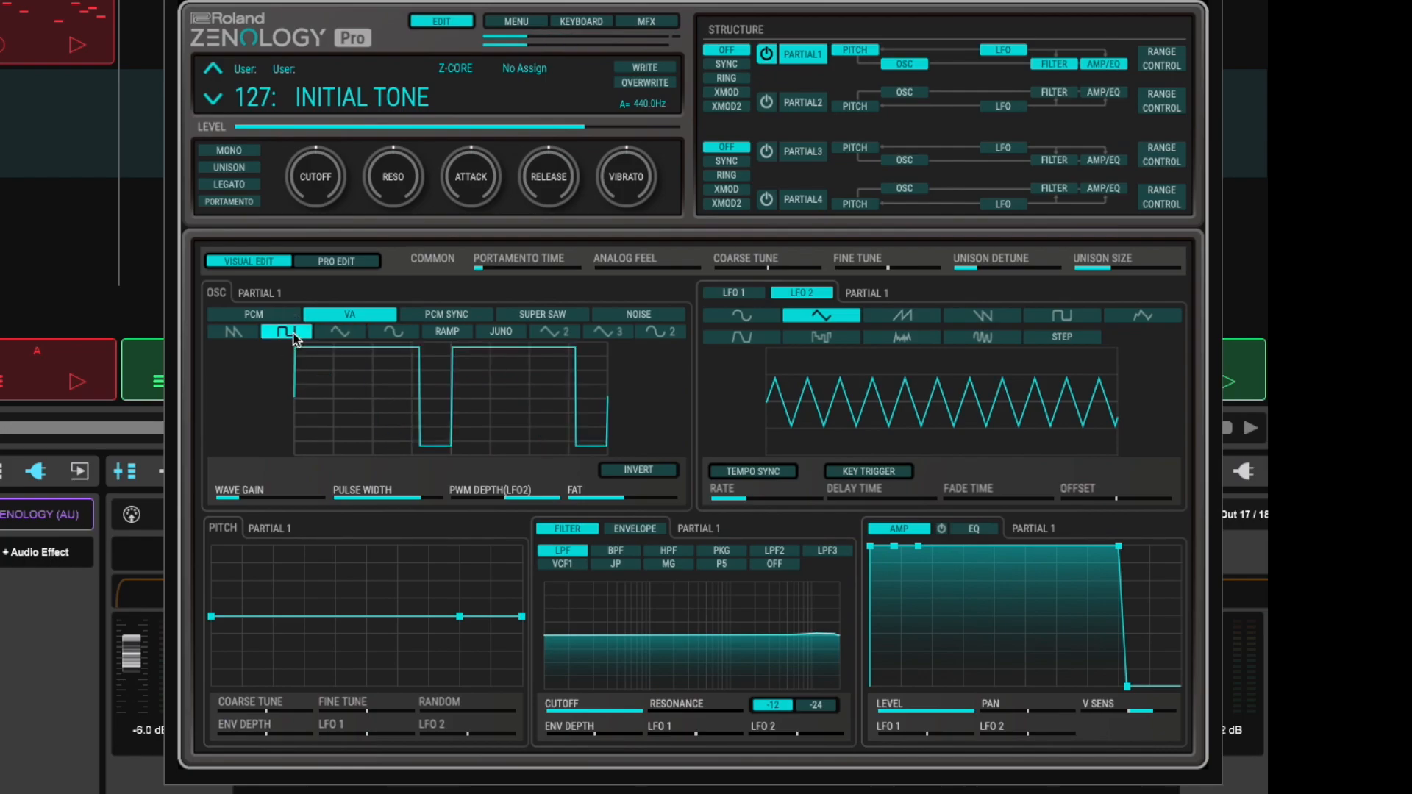
{"action": "left_click", "coordinate": [498, 331]}
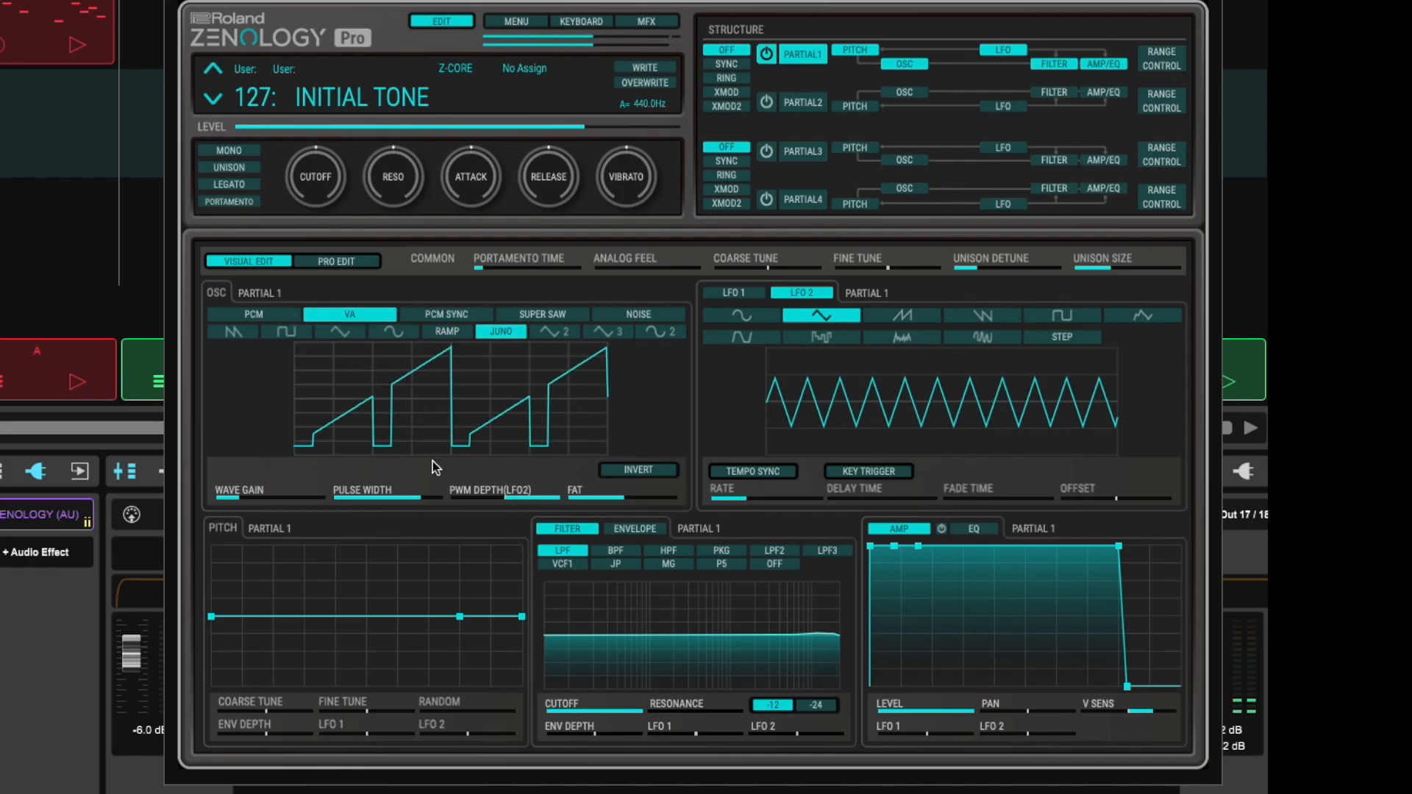
{"action": "left_click_drag", "start_coordinate": [421, 503], "coordinate": [365, 491]}
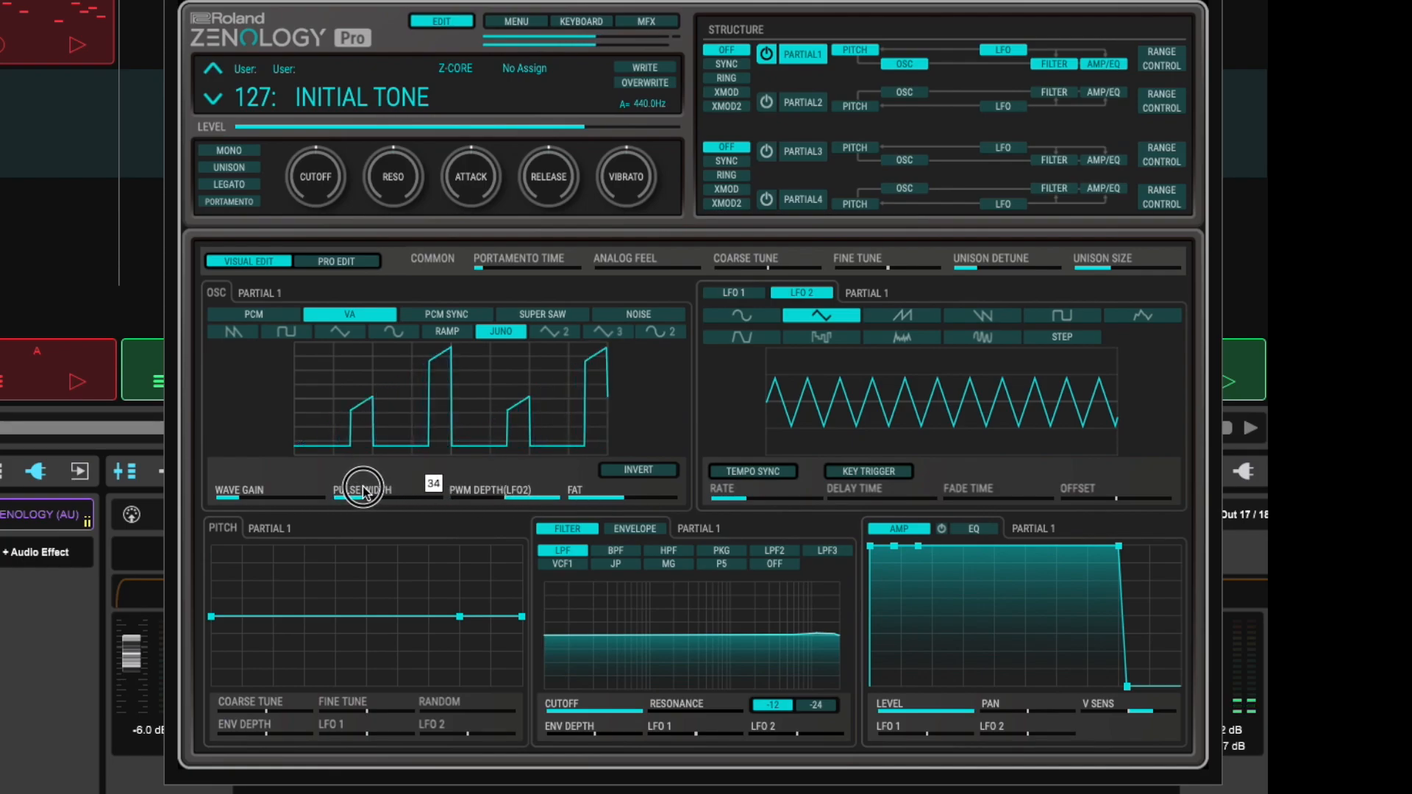
{"action": "mouse_move", "coordinate": [964, 396]}
{"action": "left_mouse_down"}
{"action": "mouse_move", "coordinate": [935, 397]}
{"action": "mouse_move", "coordinate": [977, 404]}
{"action": "left_mouse_up"}
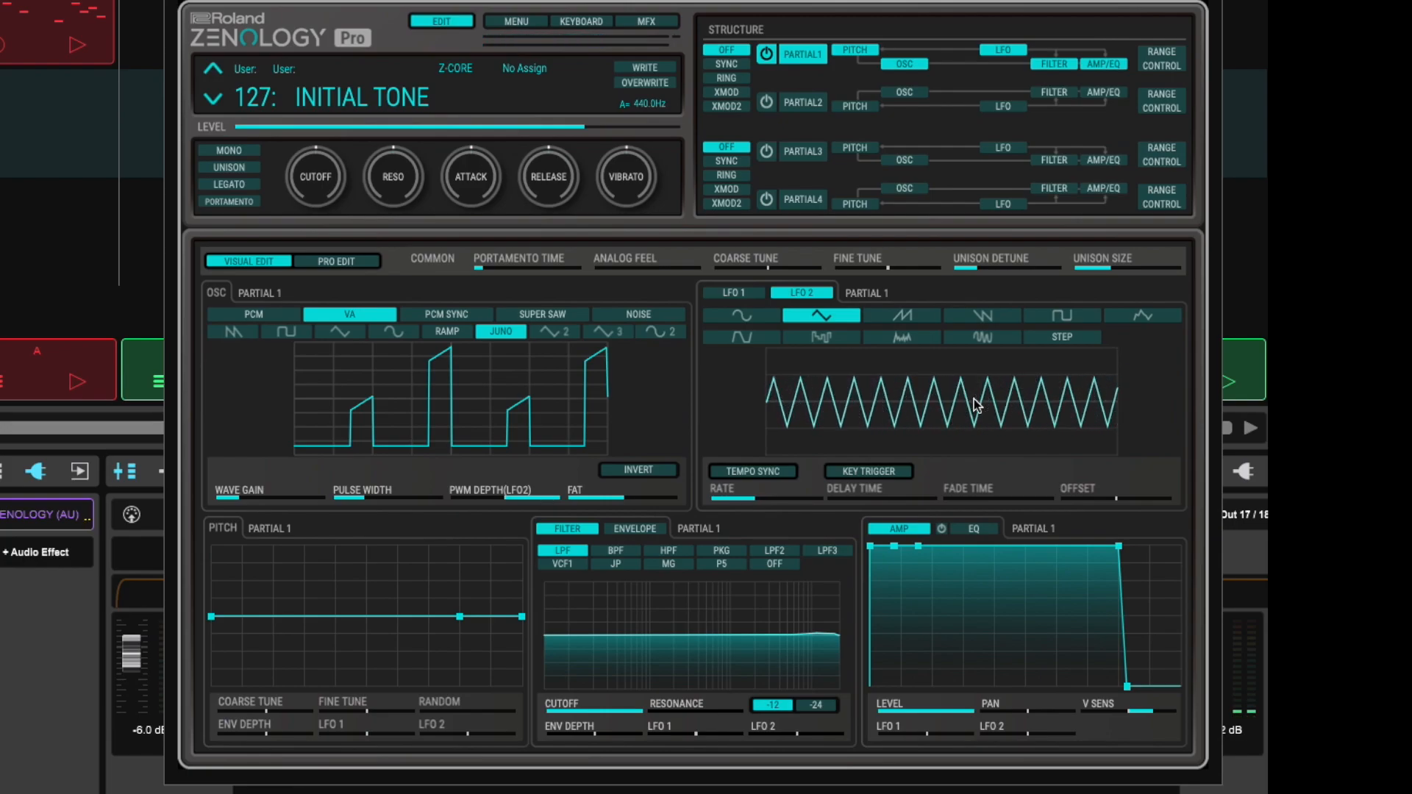
Show the PCM Sync wave selection for Partial 1 and switch its oscillator to Super Saw.
{"action": "left_click", "coordinate": [449, 315]}
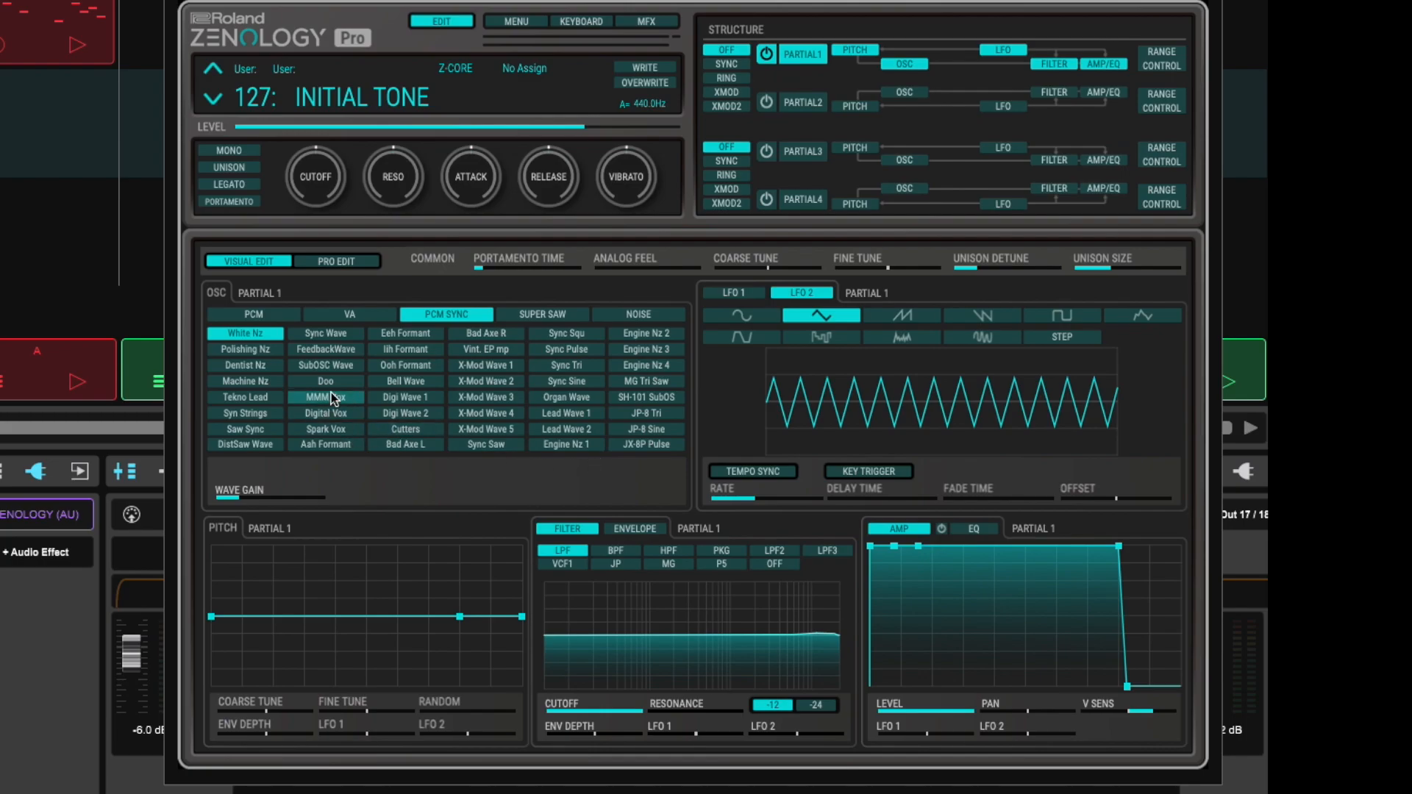
{"action": "left_click", "coordinate": [541, 315]}
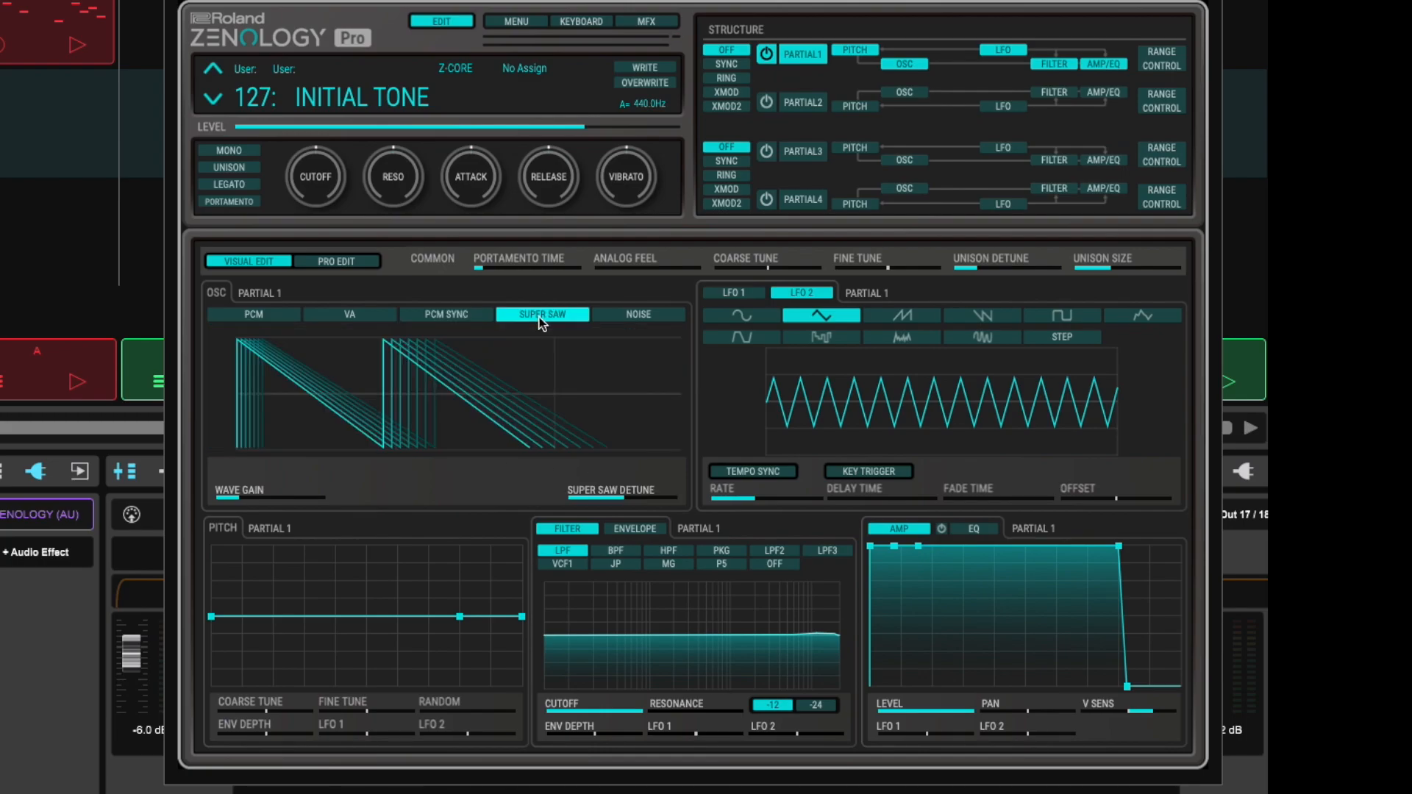
Raise Partial 1's Super Saw wave gain and adjust its detune slightly, and switch the oscillator type to Noise.
{"action": "left_click_drag", "start_coordinate": [234, 501], "coordinate": [272, 500]}
{"action": "mouse_move", "coordinate": [622, 500]}
{"action": "left_mouse_down"}
{"action": "mouse_move", "coordinate": [688, 500]}
{"action": "mouse_move", "coordinate": [575, 500]}
{"action": "mouse_move", "coordinate": [695, 501]}
{"action": "mouse_move", "coordinate": [625, 503]}
{"action": "left_mouse_up"}
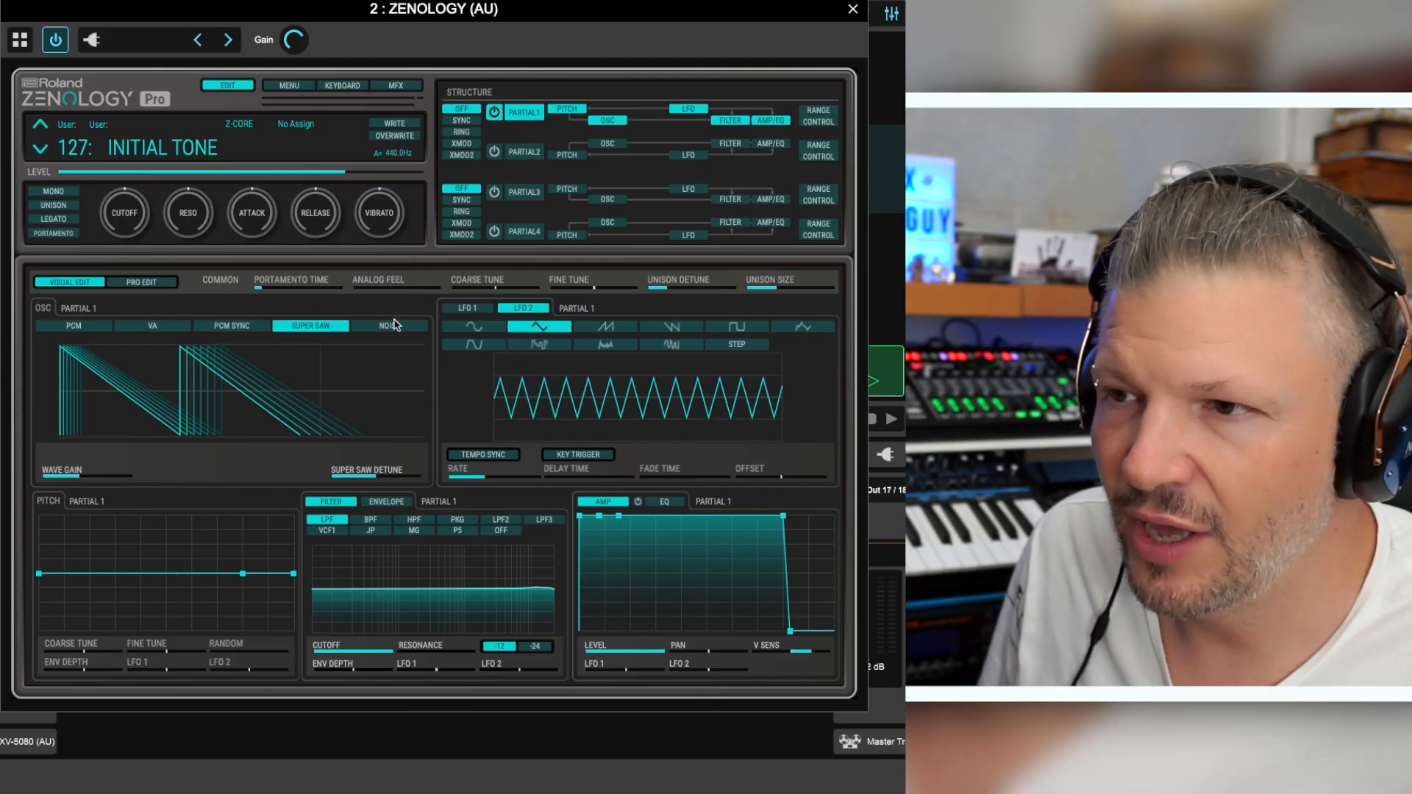
{"action": "left_click", "coordinate": [638, 314]}
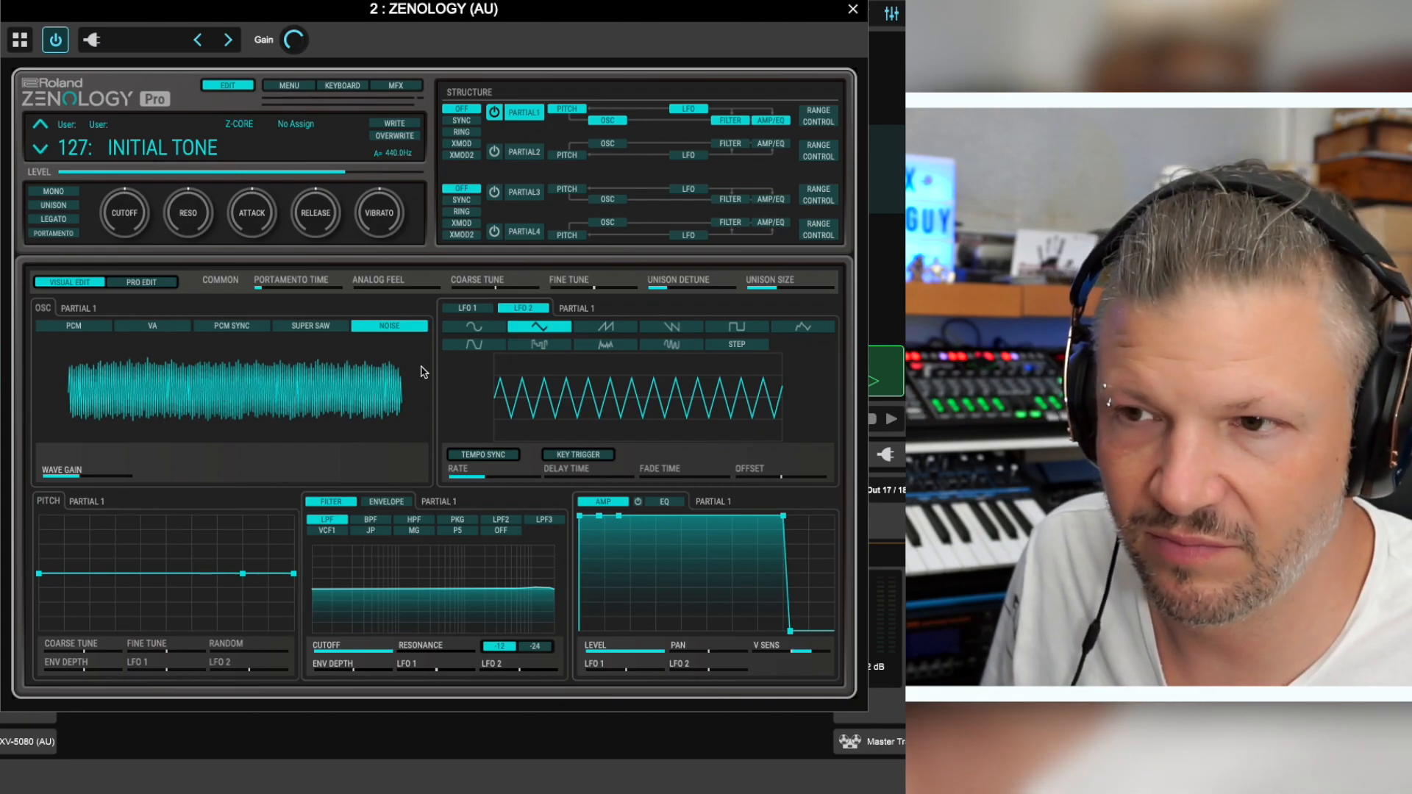
Show the VA and PCM Sync oscillator types on Partial 1 and set its oscillator to PCM.
{"action": "left_click", "coordinate": [154, 324]}
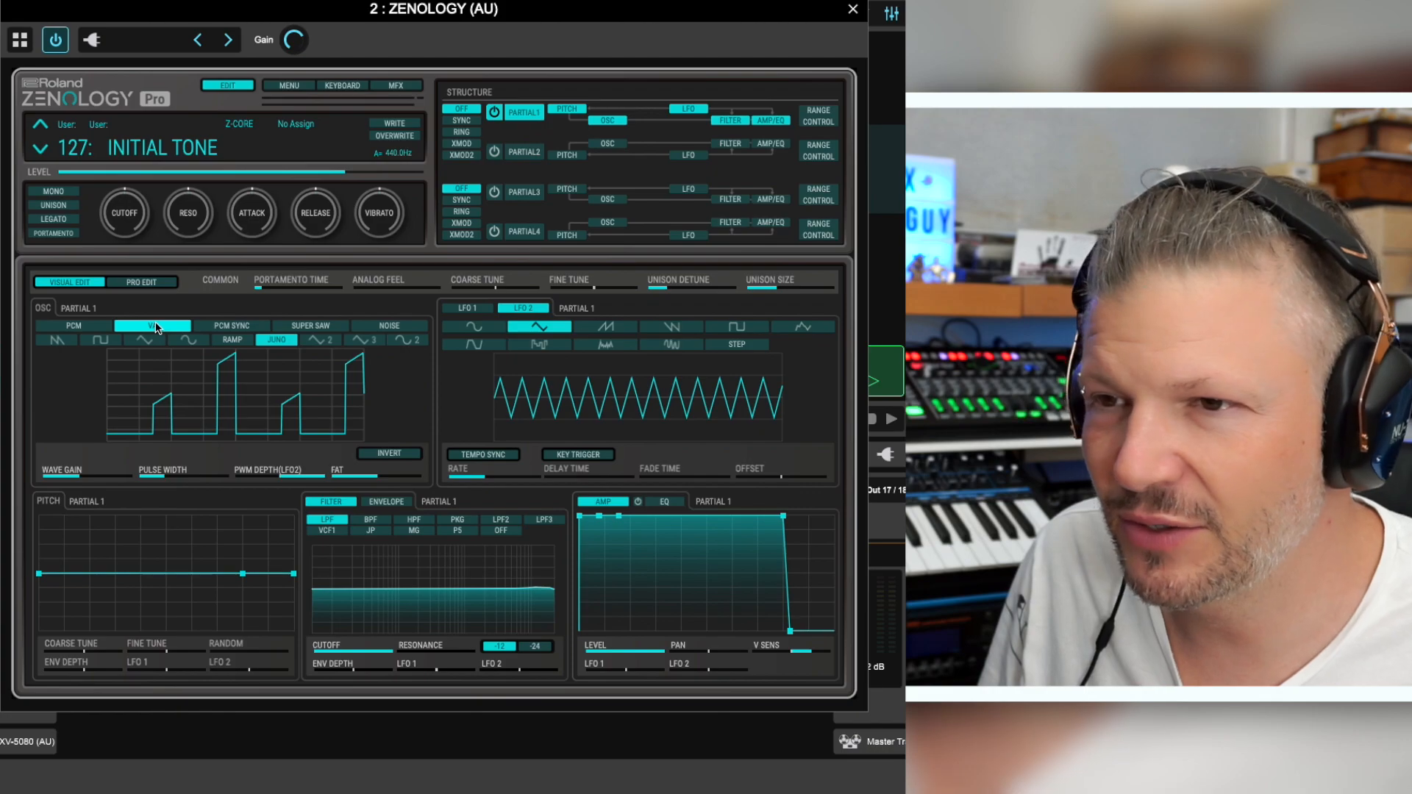
{"action": "left_click", "coordinate": [72, 328]}
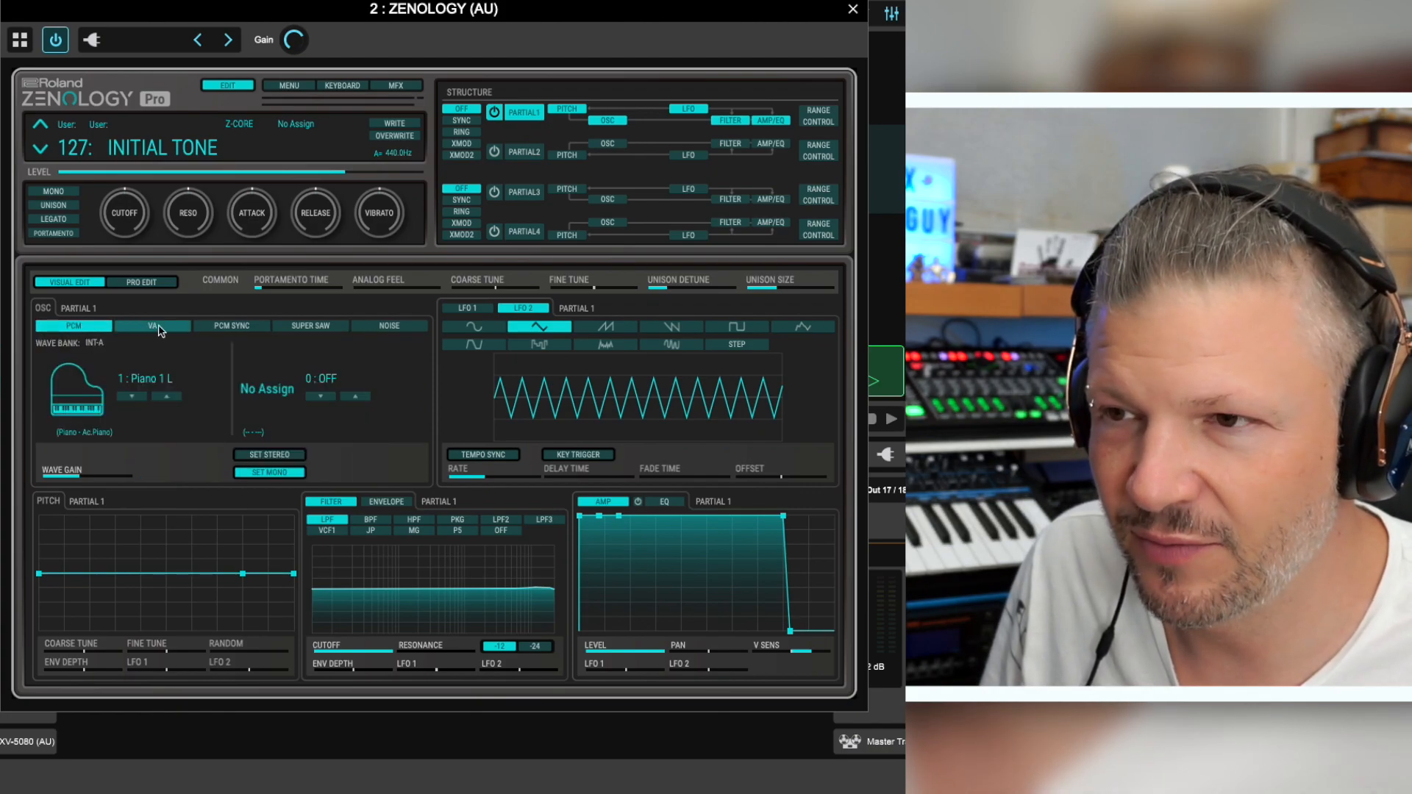
{"action": "left_click", "coordinate": [246, 328]}
{"action": "left_click", "coordinate": [96, 329]}
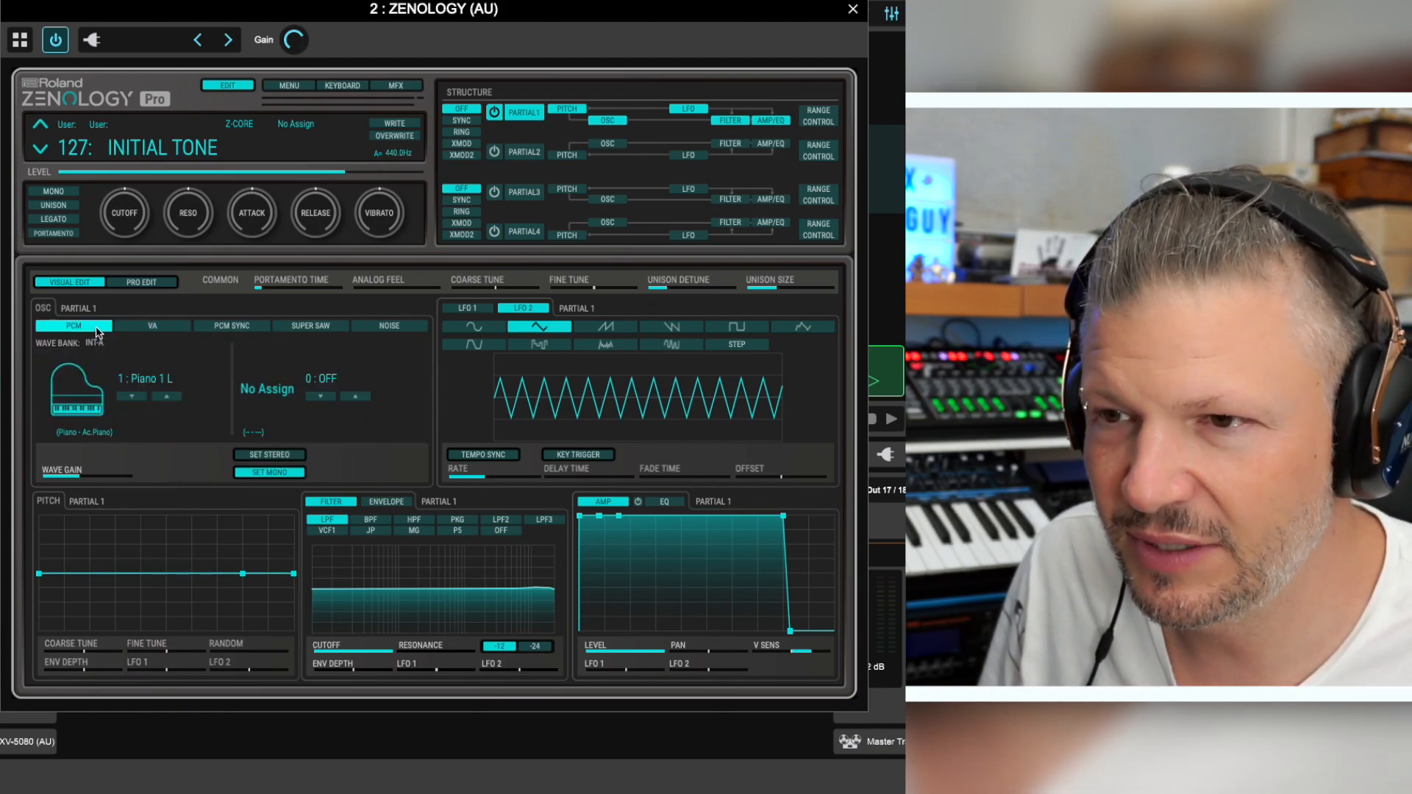
Browse the PCM waves across the preset banks and assign wave 0016, Vint.EP ff C, to Partial 1.
{"action": "left_click", "coordinate": [89, 393]}
{"action": "scroll", "coordinate": [463, 184], "scroll_direction": "down", "scroll_amount": 20}
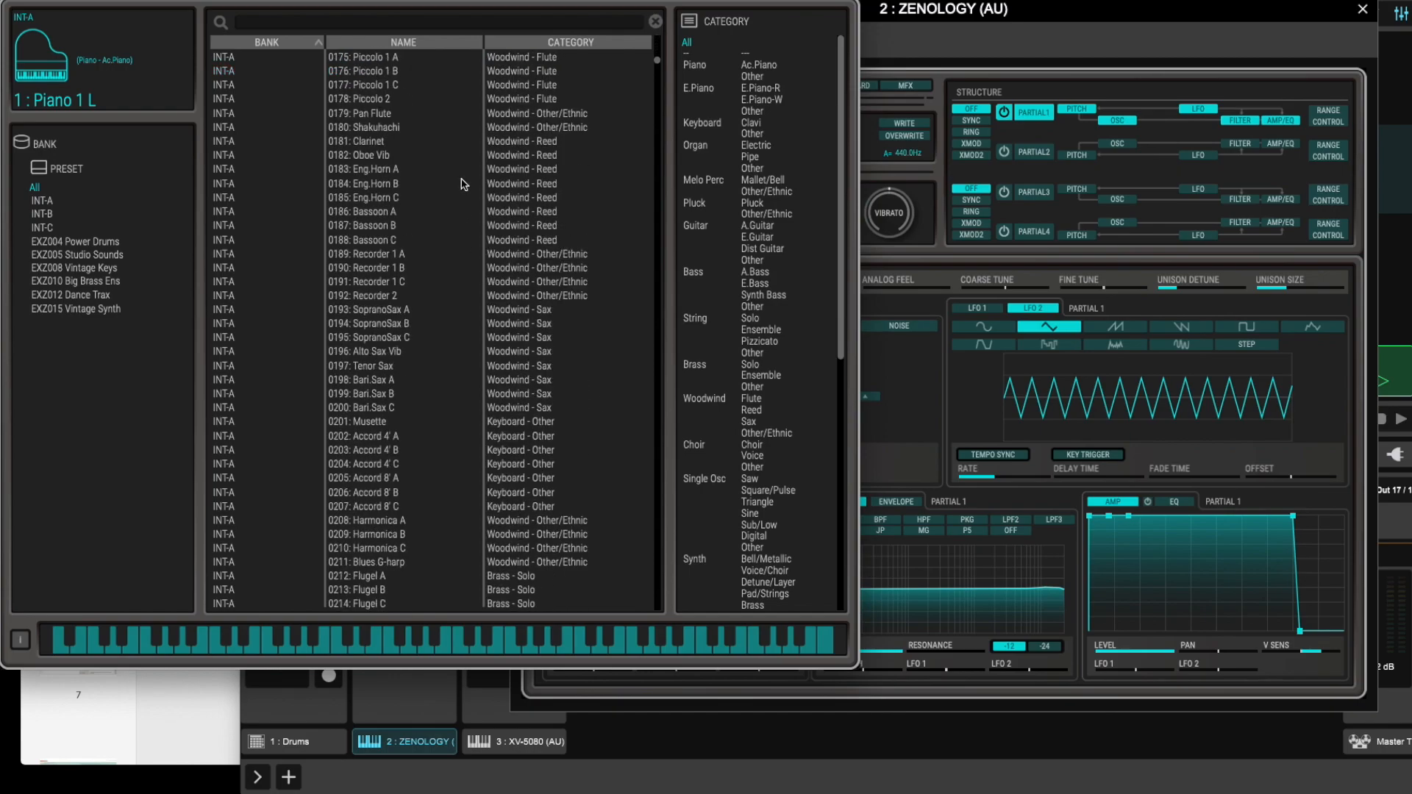
{"action": "scroll", "coordinate": [463, 183], "scroll_direction": "down", "scroll_amount": 20}
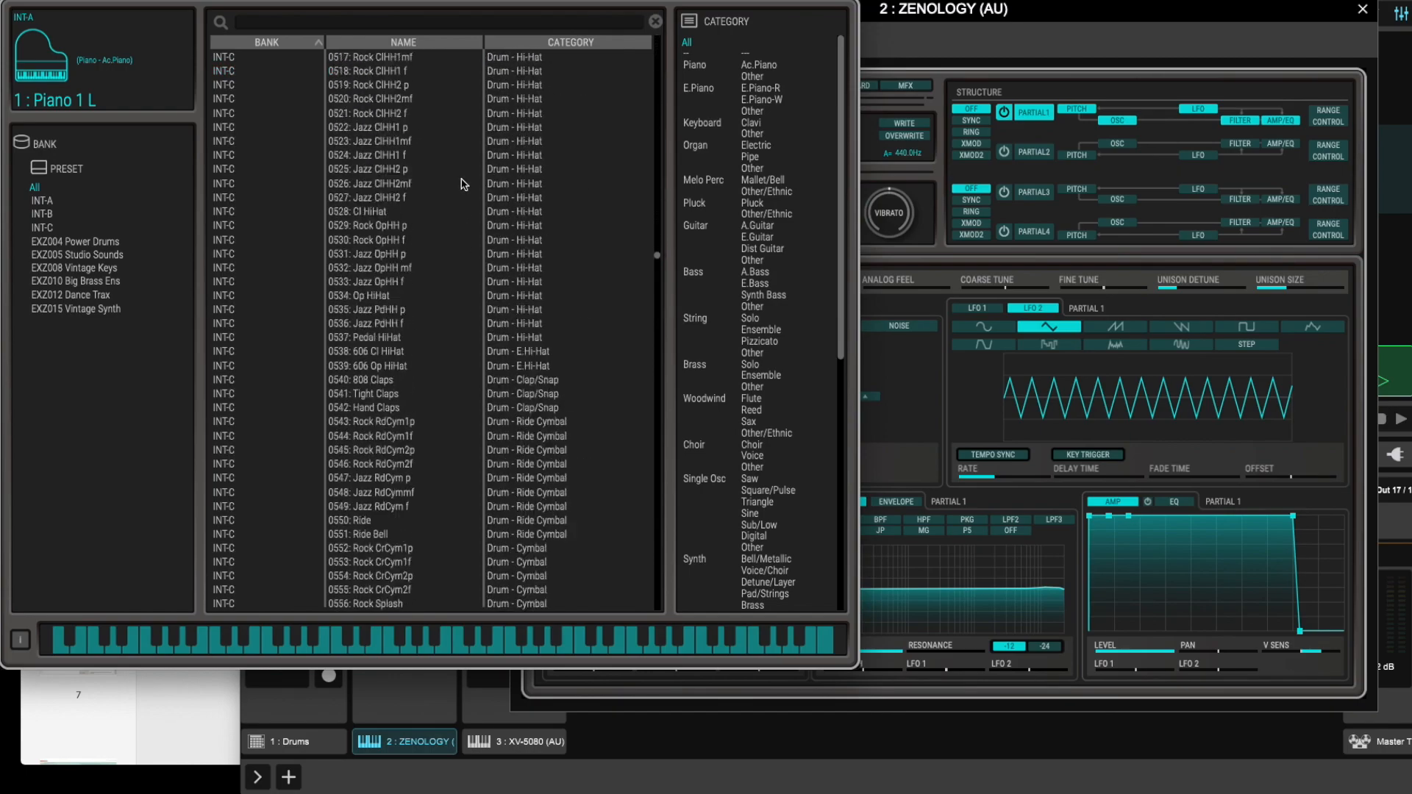
{"action": "scroll", "coordinate": [463, 183], "scroll_direction": "up", "scroll_amount": 20}
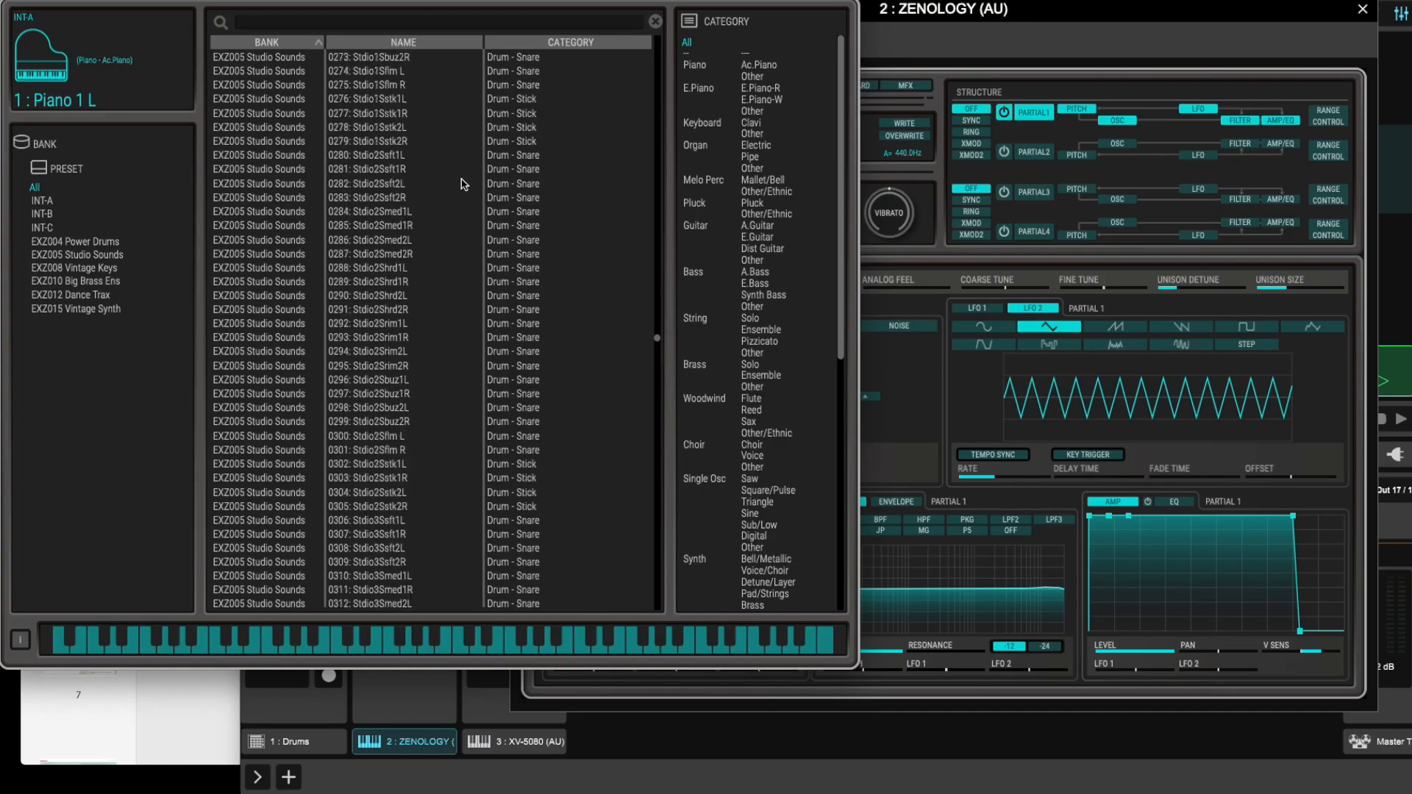
{"action": "scroll", "coordinate": [284, 129], "scroll_direction": "up", "scroll_amount": 20}
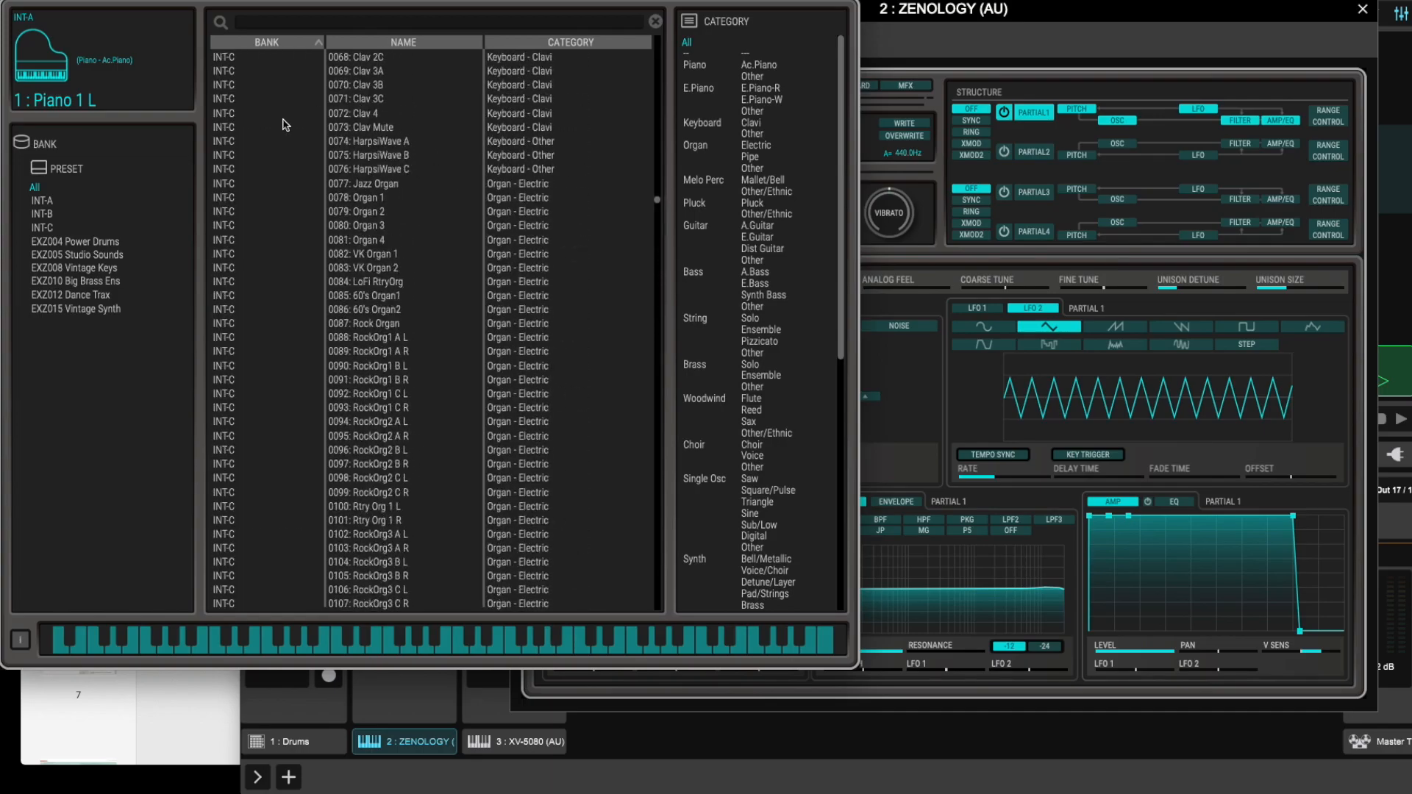
{"action": "scroll", "coordinate": [284, 136], "scroll_direction": "down", "scroll_amount": 20}
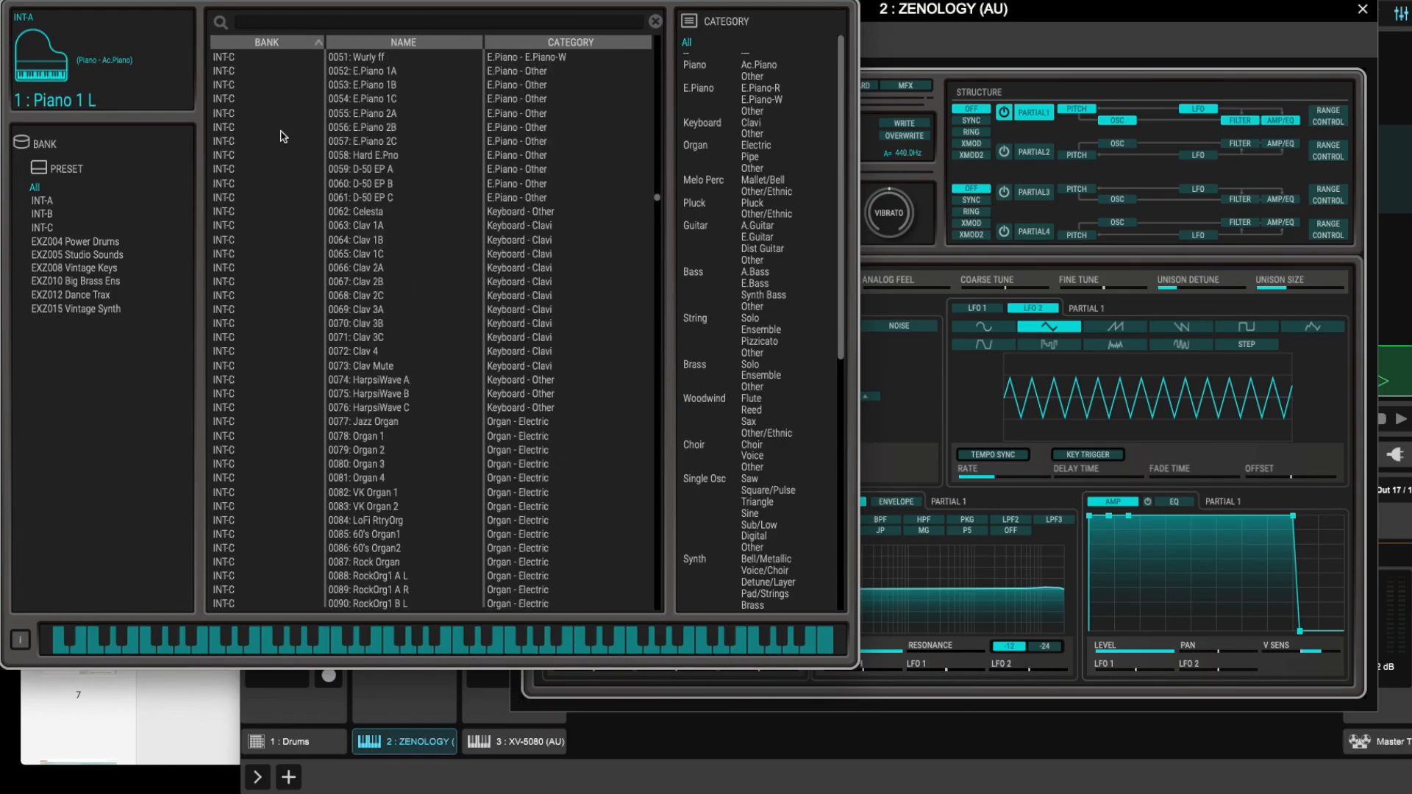
{"action": "scroll", "coordinate": [283, 136], "scroll_direction": "down", "scroll_amount": 20}
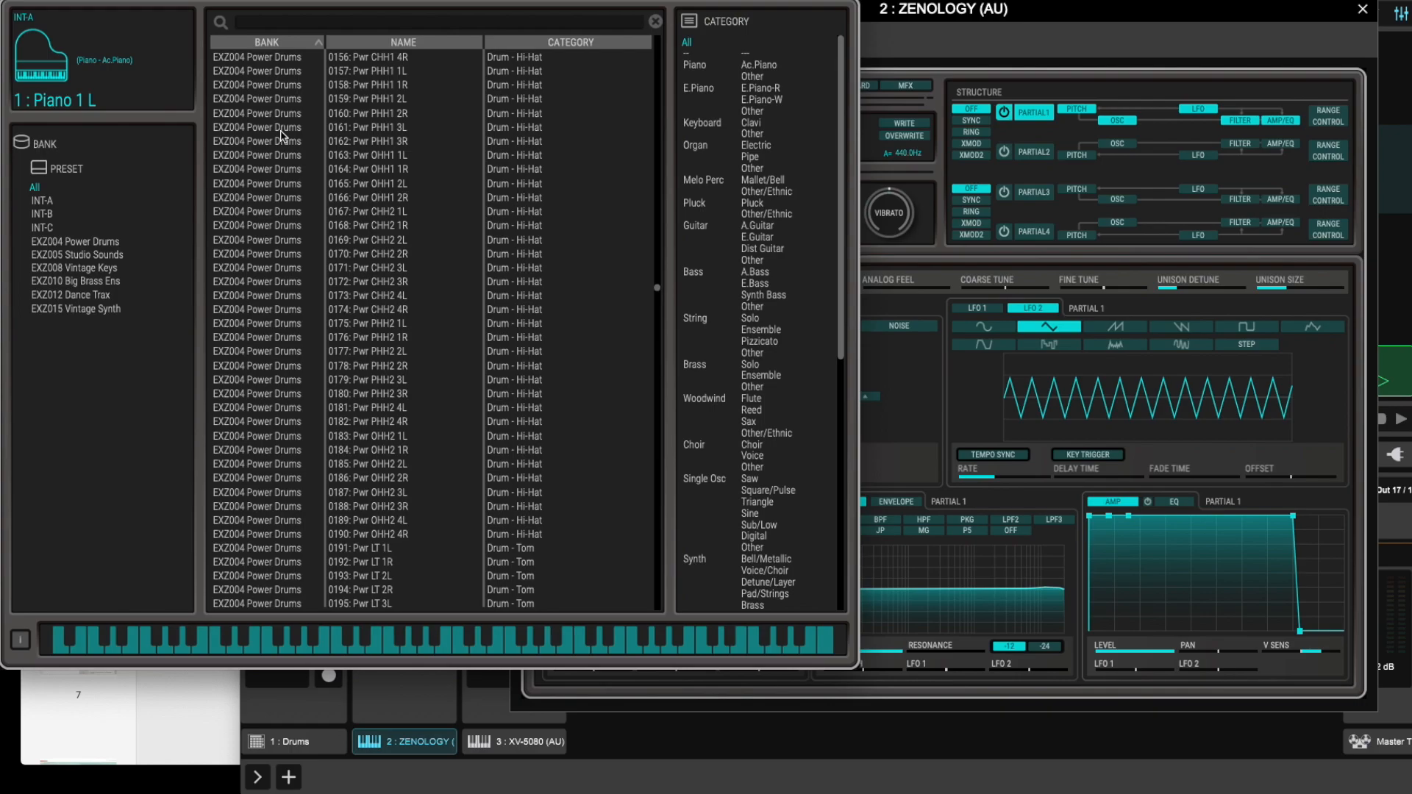
{"action": "scroll", "coordinate": [280, 134], "scroll_direction": "up", "scroll_amount": 20}
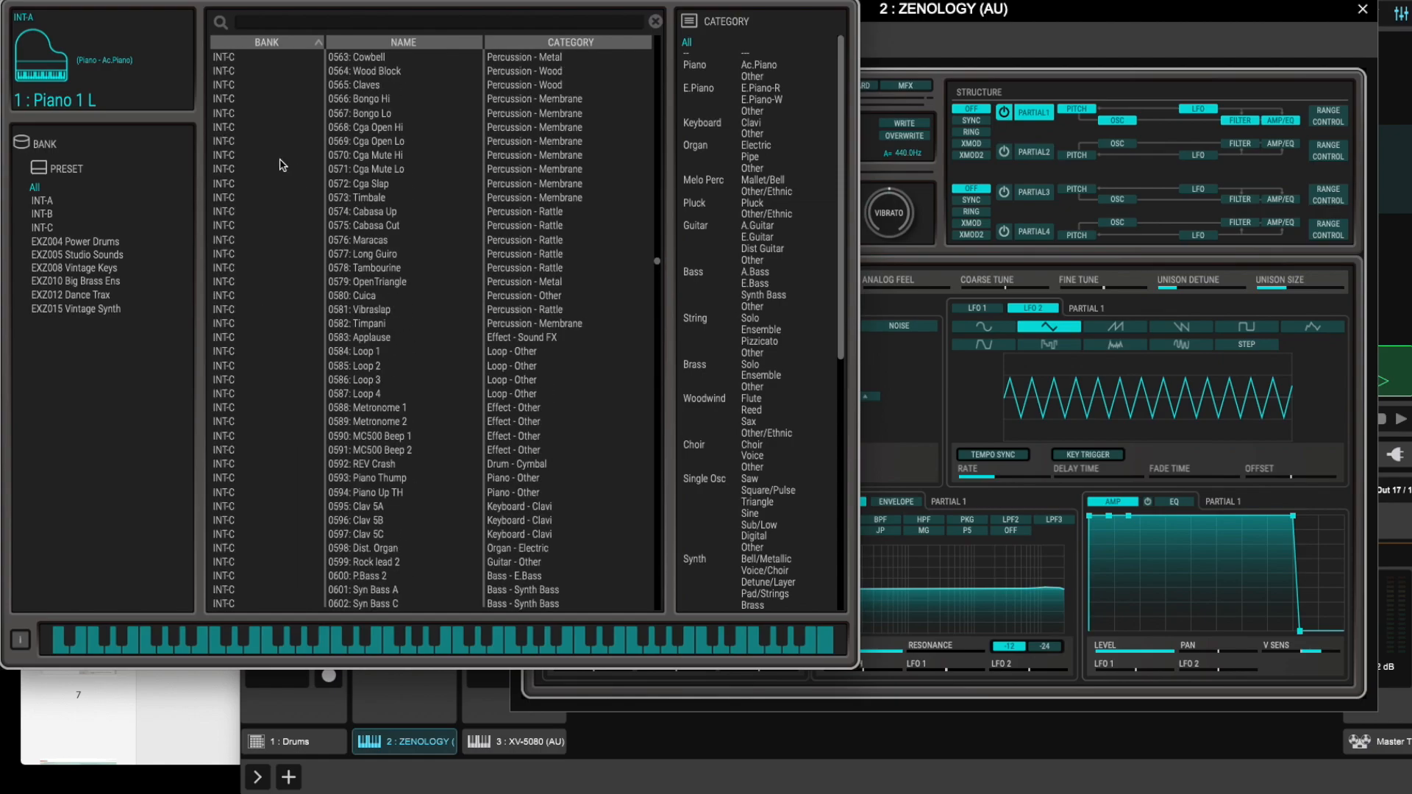
{"action": "scroll", "coordinate": [280, 165], "scroll_direction": "up", "scroll_amount": 20}
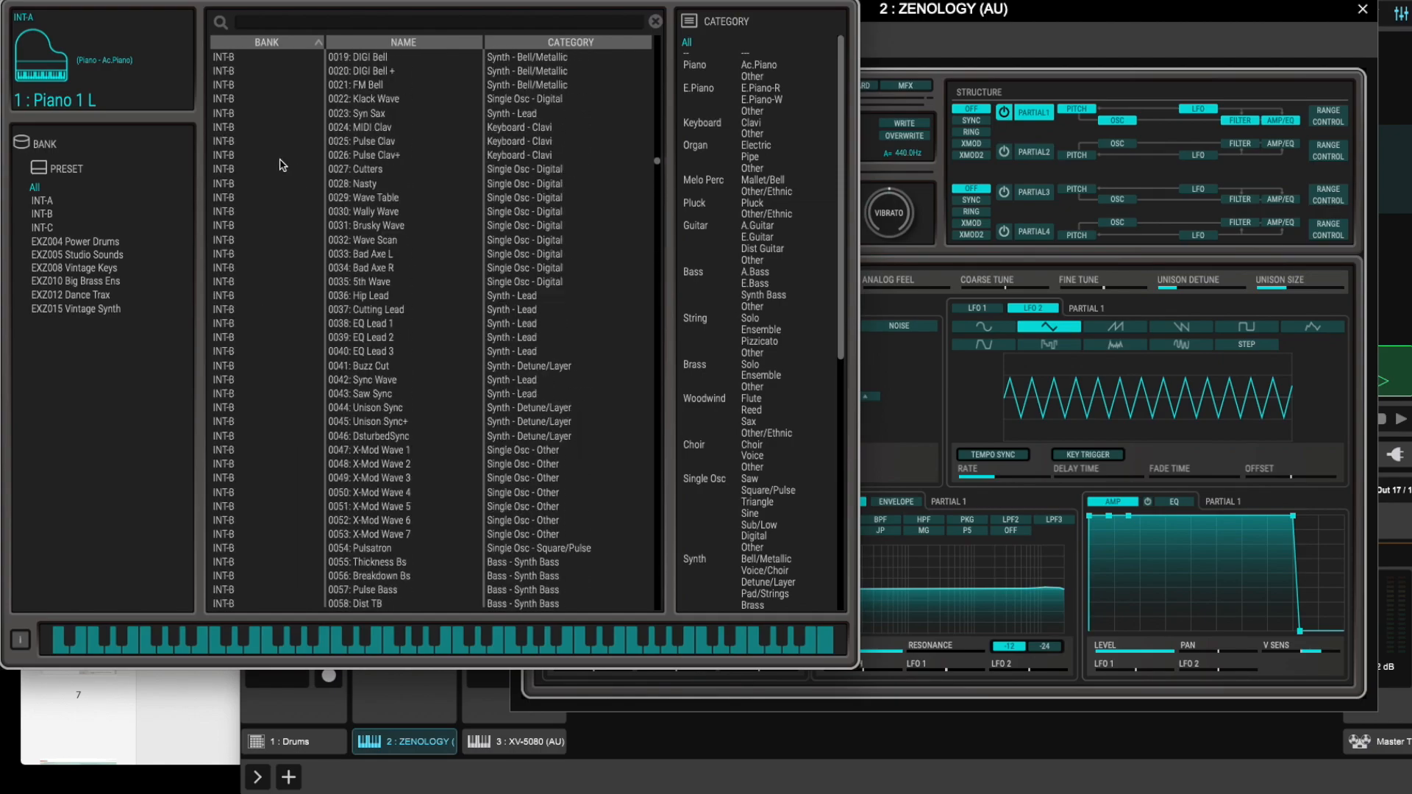
{"action": "scroll", "coordinate": [474, 219], "scroll_direction": "up", "scroll_amount": 20}
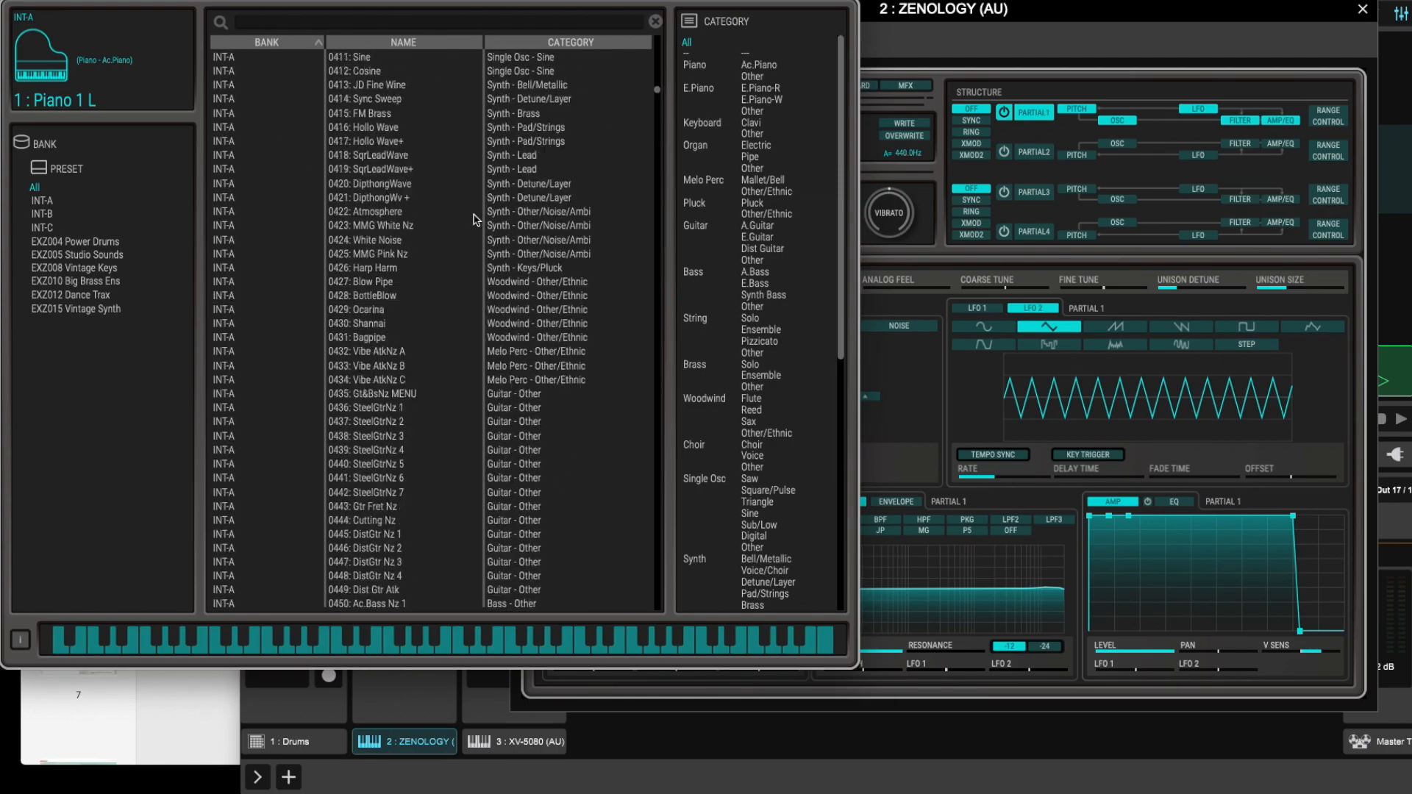
{"action": "scroll", "coordinate": [473, 219], "scroll_direction": "up", "scroll_amount": 10}
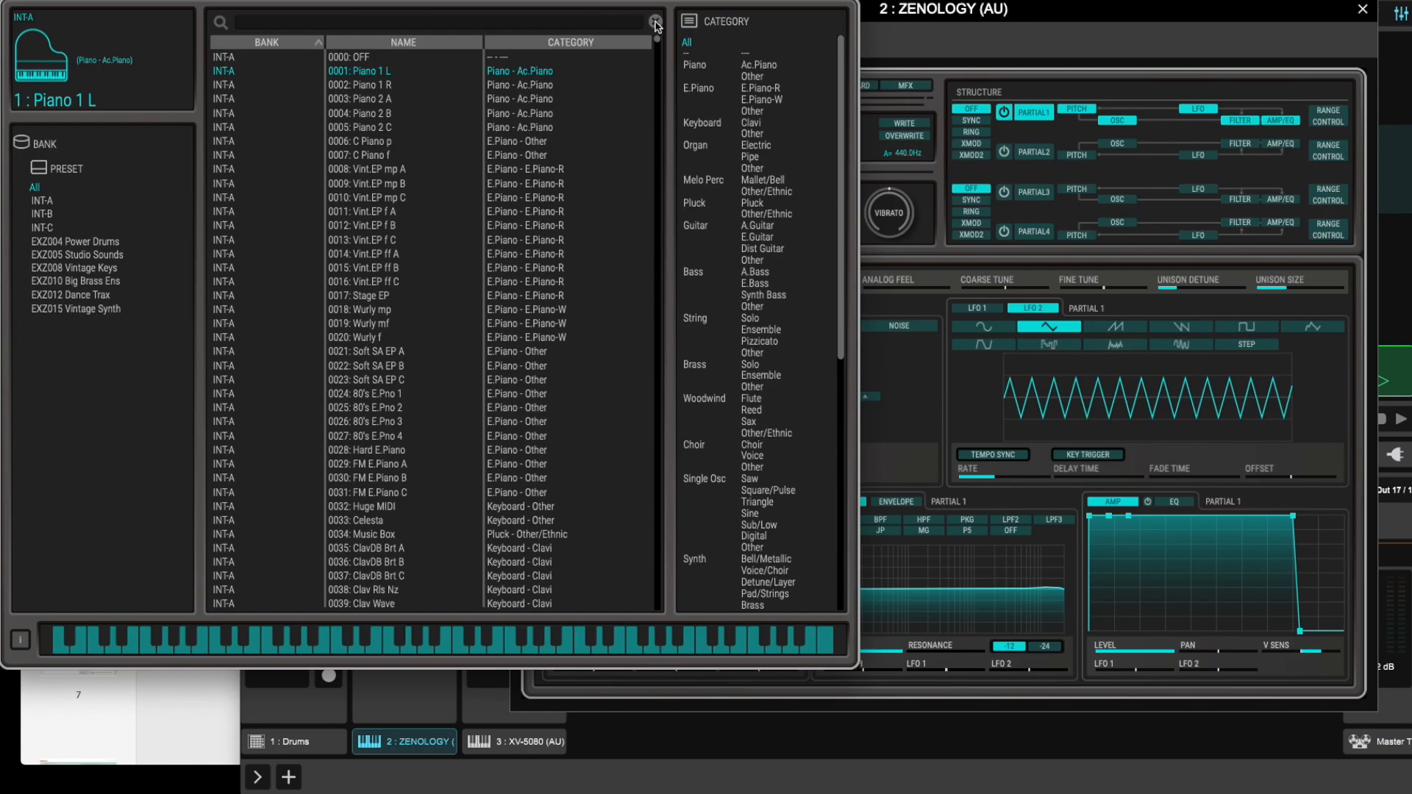
{"action": "double_click", "coordinate": [522, 282]}
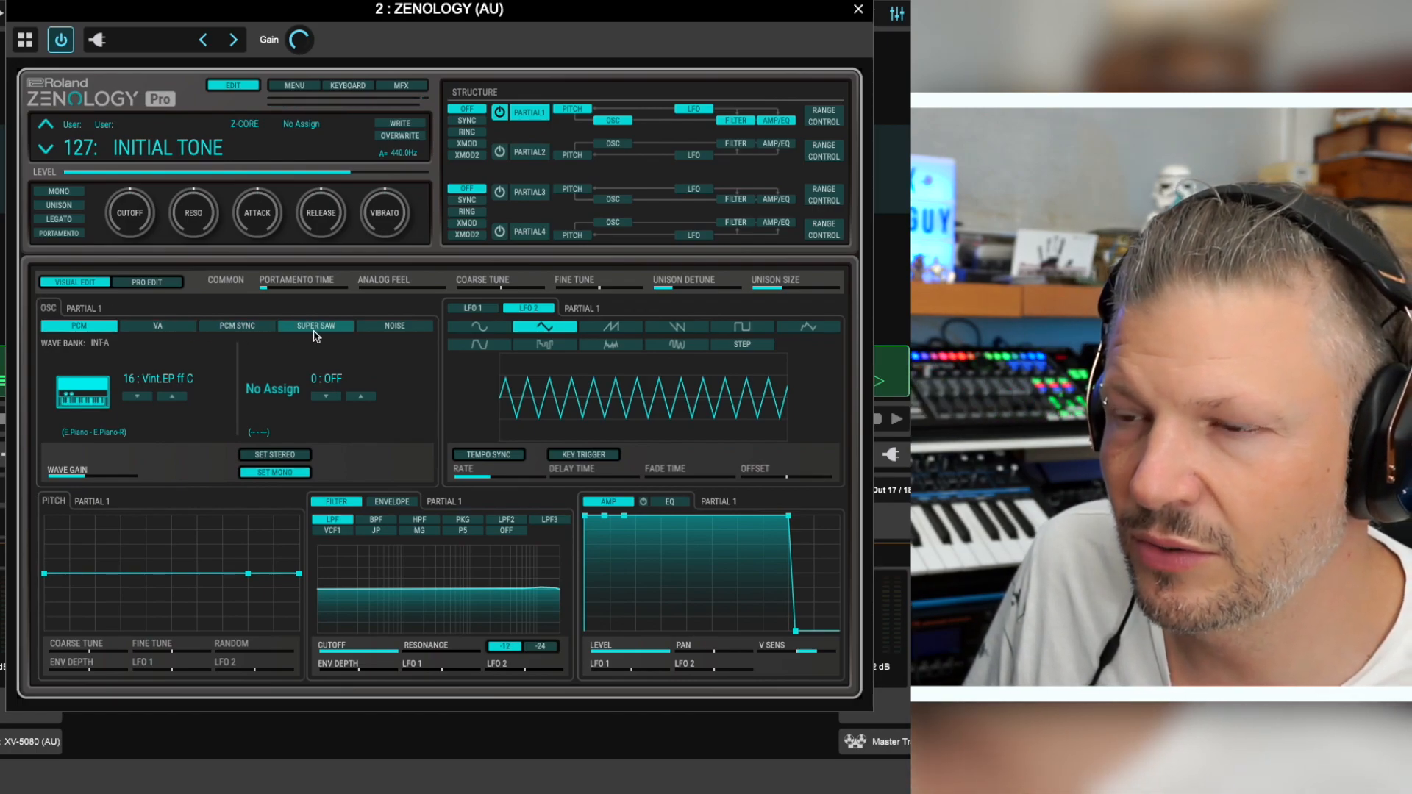
Set Partial 1's oscillator to PCM Sync, try the RING, XMOD and XMOD2 structures for Partials 1 and 2, and choose SYNC.
{"action": "left_click", "coordinate": [241, 327]}
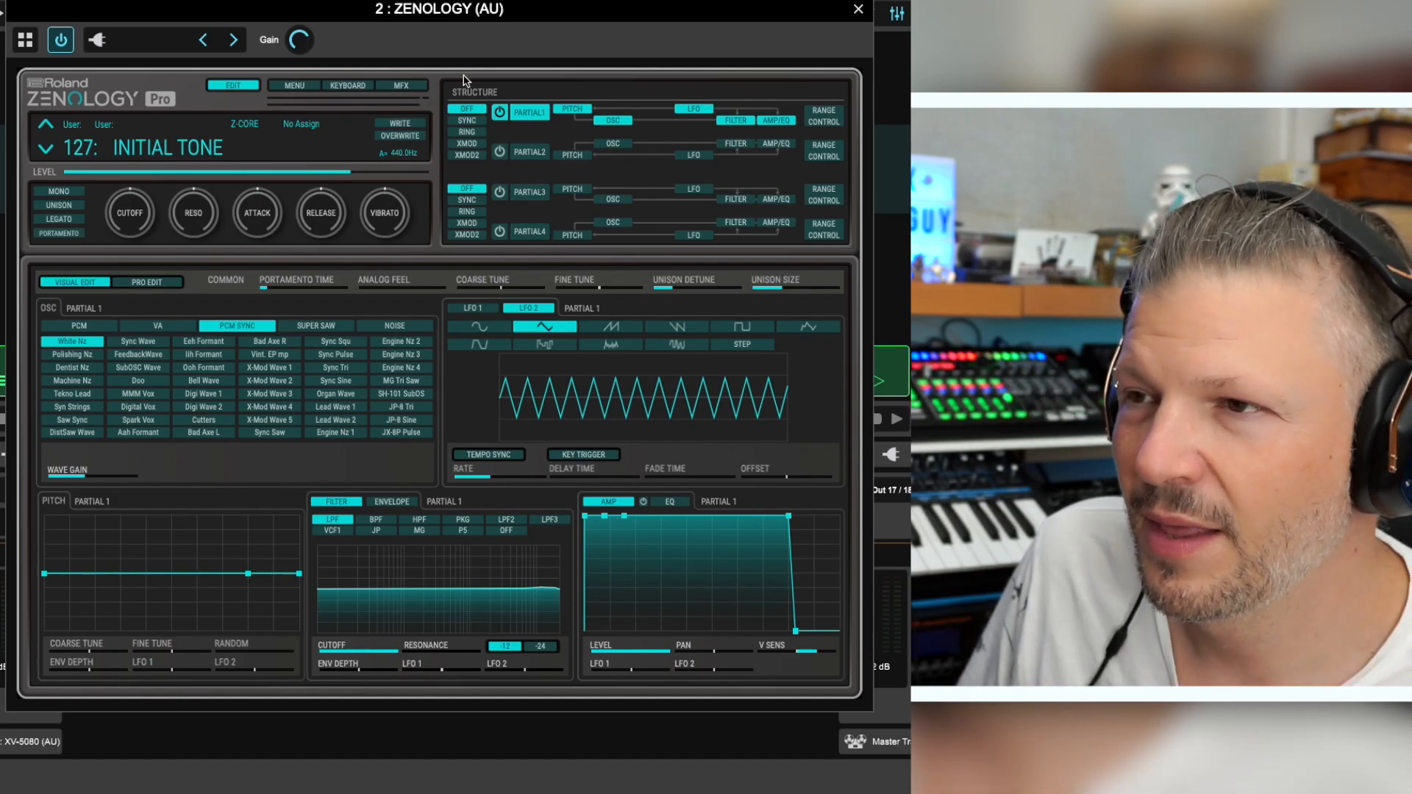
{"action": "left_click", "coordinate": [469, 132]}
{"action": "left_click", "coordinate": [468, 143]}
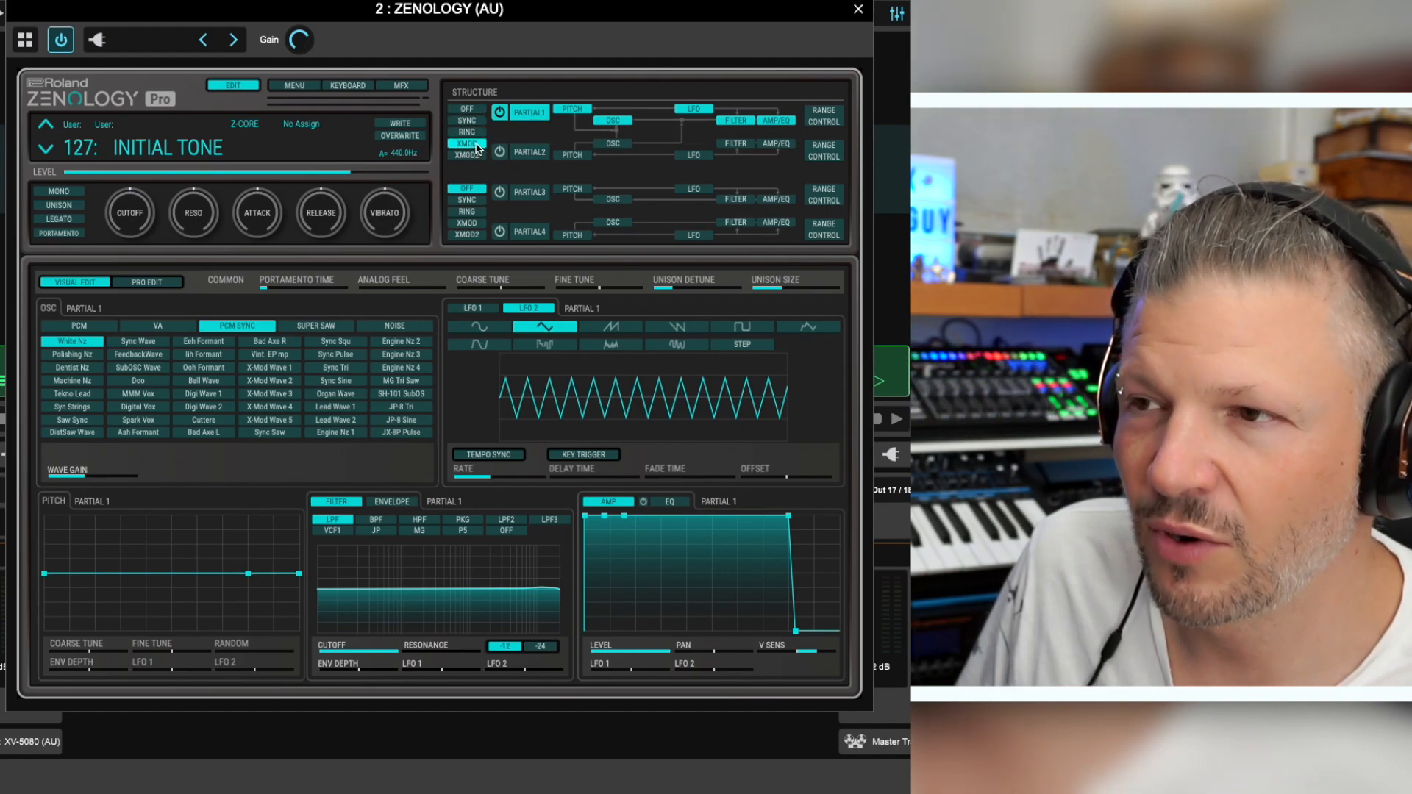
{"action": "left_click", "coordinate": [476, 155]}
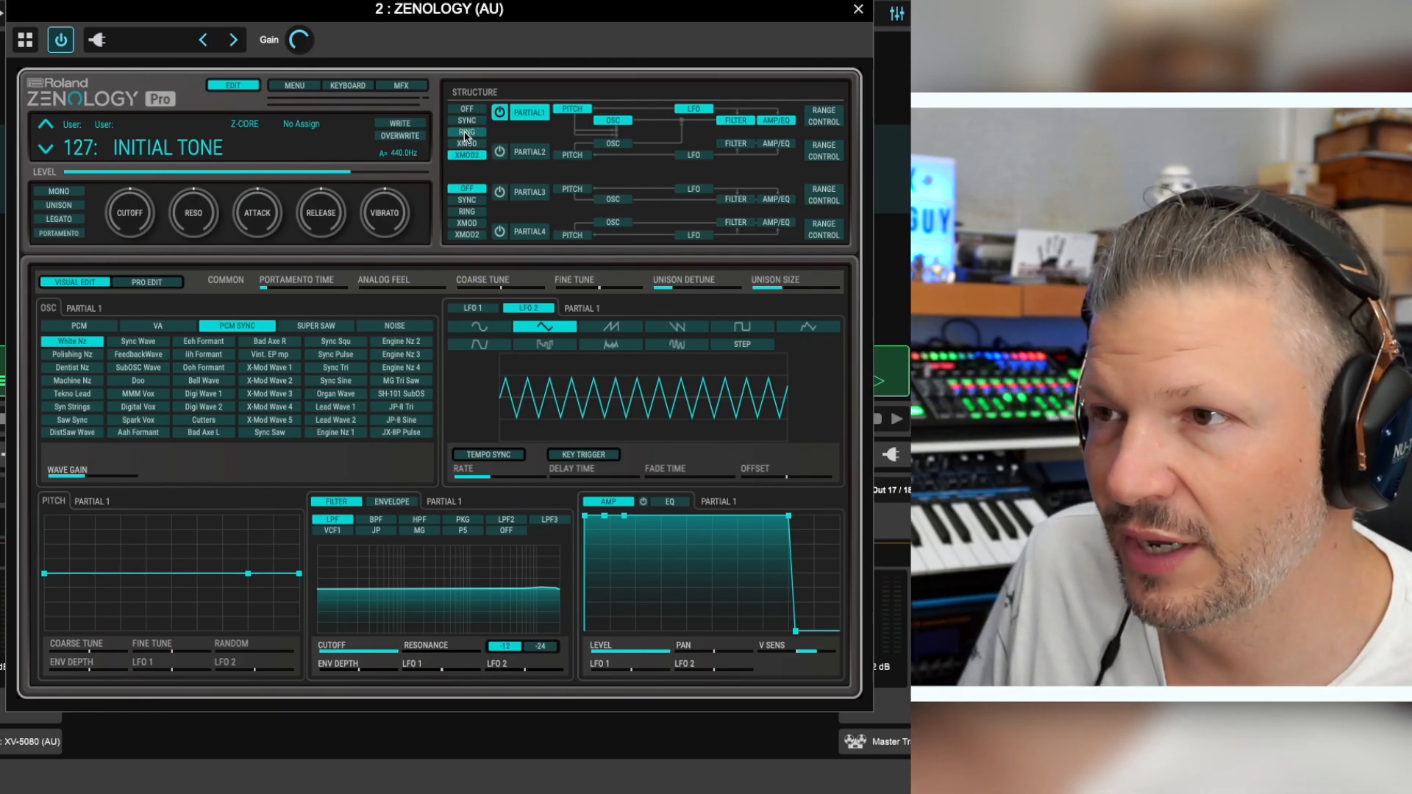
{"action": "left_click", "coordinate": [476, 120]}
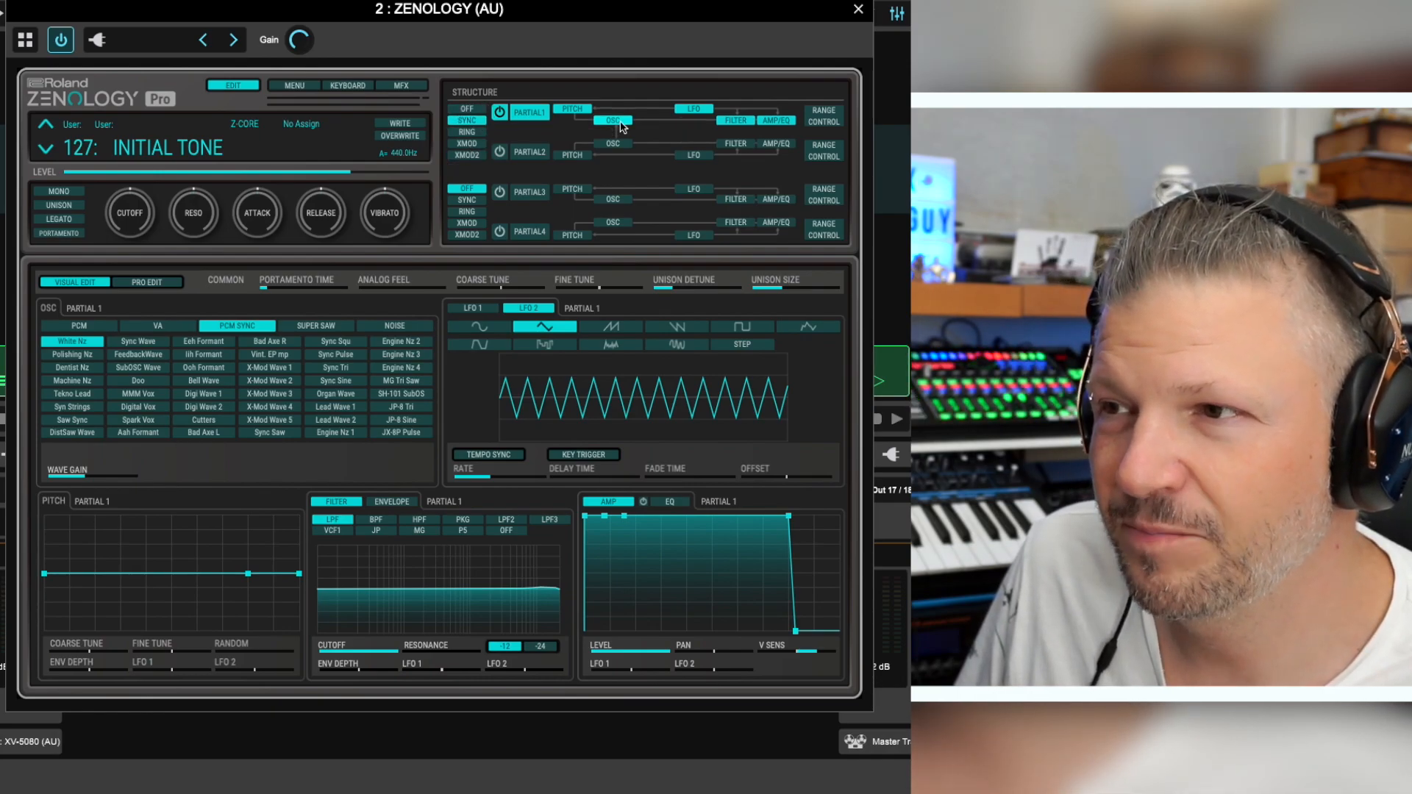
Show the oscillators of all four partials together and switch Partial 1 to VA.
{"action": "left_click", "coordinate": [615, 144]}
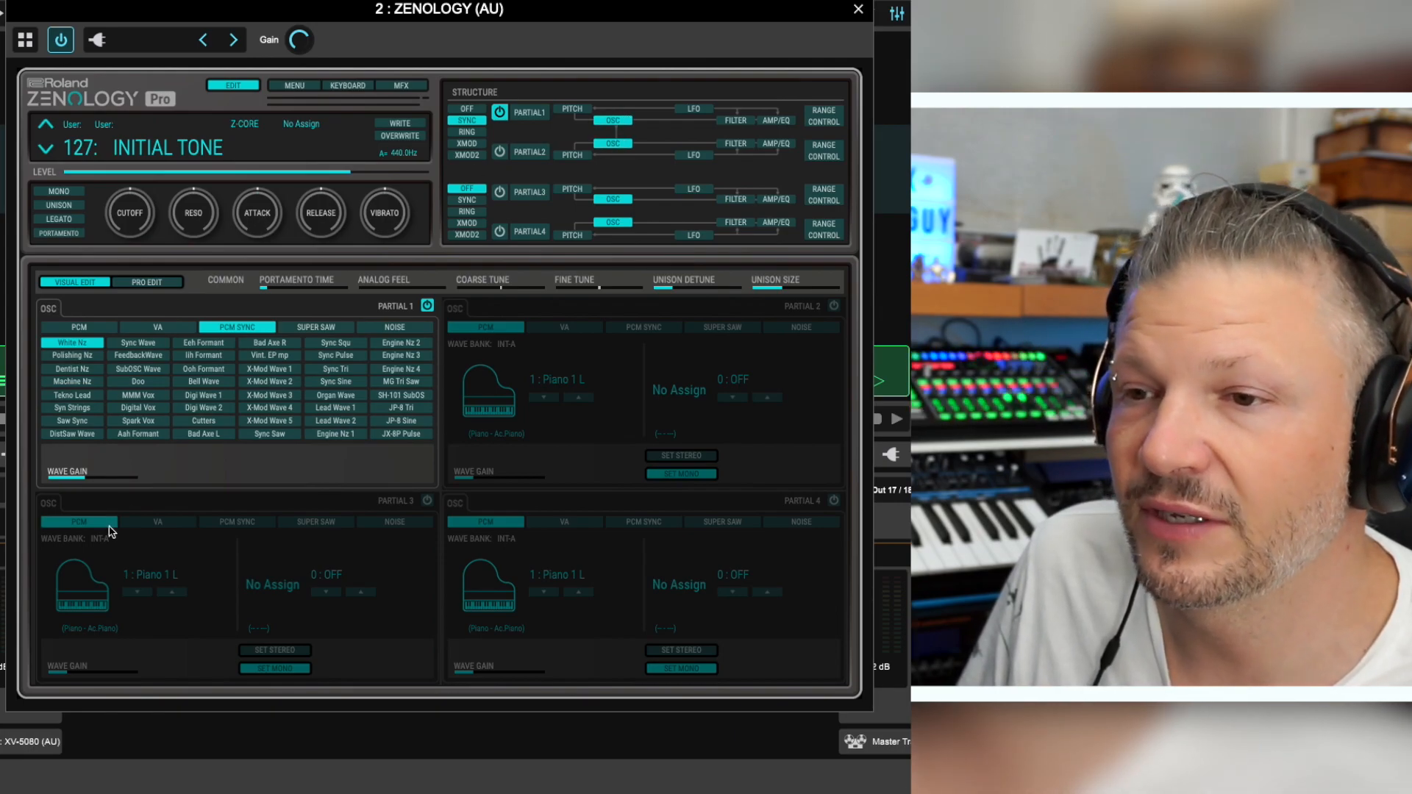
{"action": "left_click", "coordinate": [158, 326]}
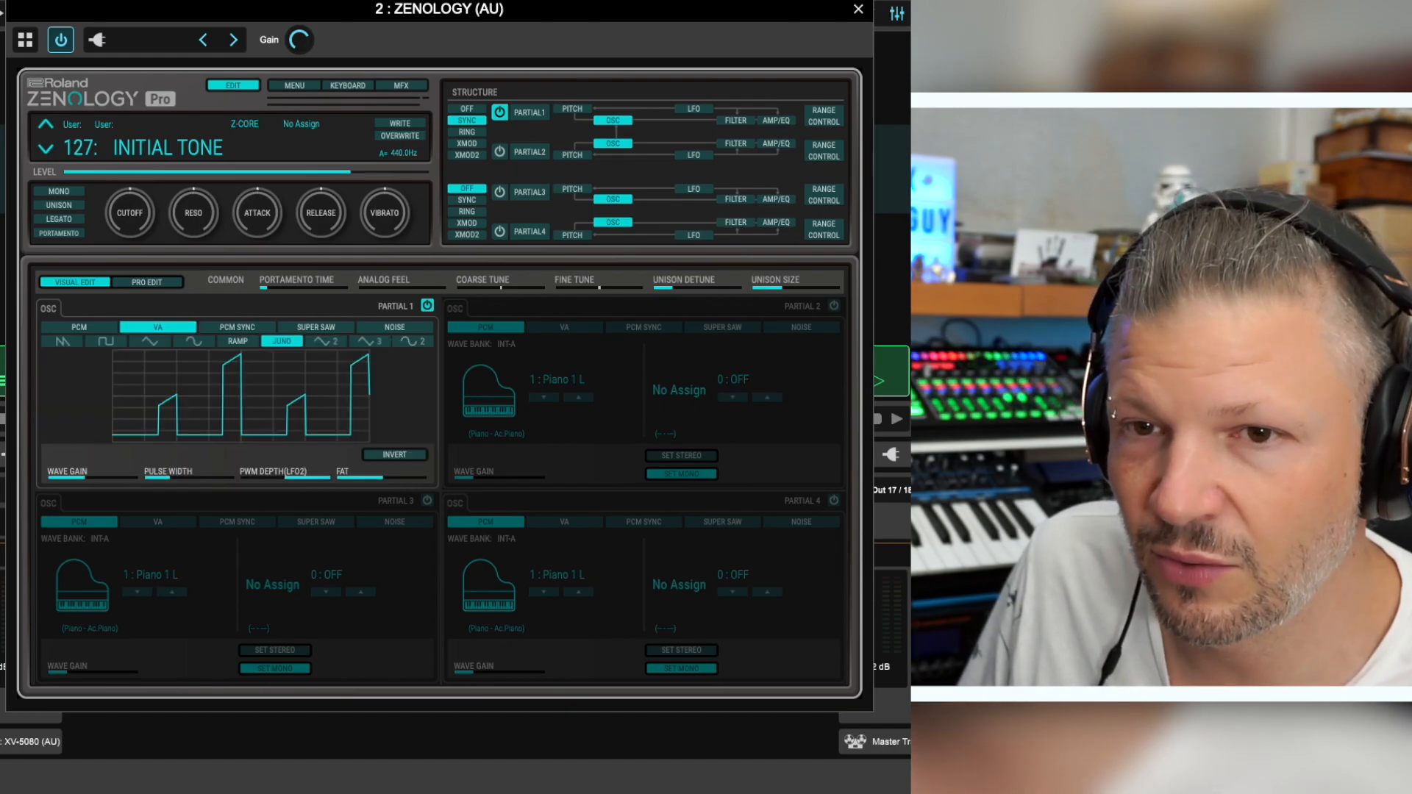
Switch to the PDF manual, read its XMOD and XMOD2 section, and return to ZENOLOGY Pro.
{"action": "key", "text": "super+Tab"}
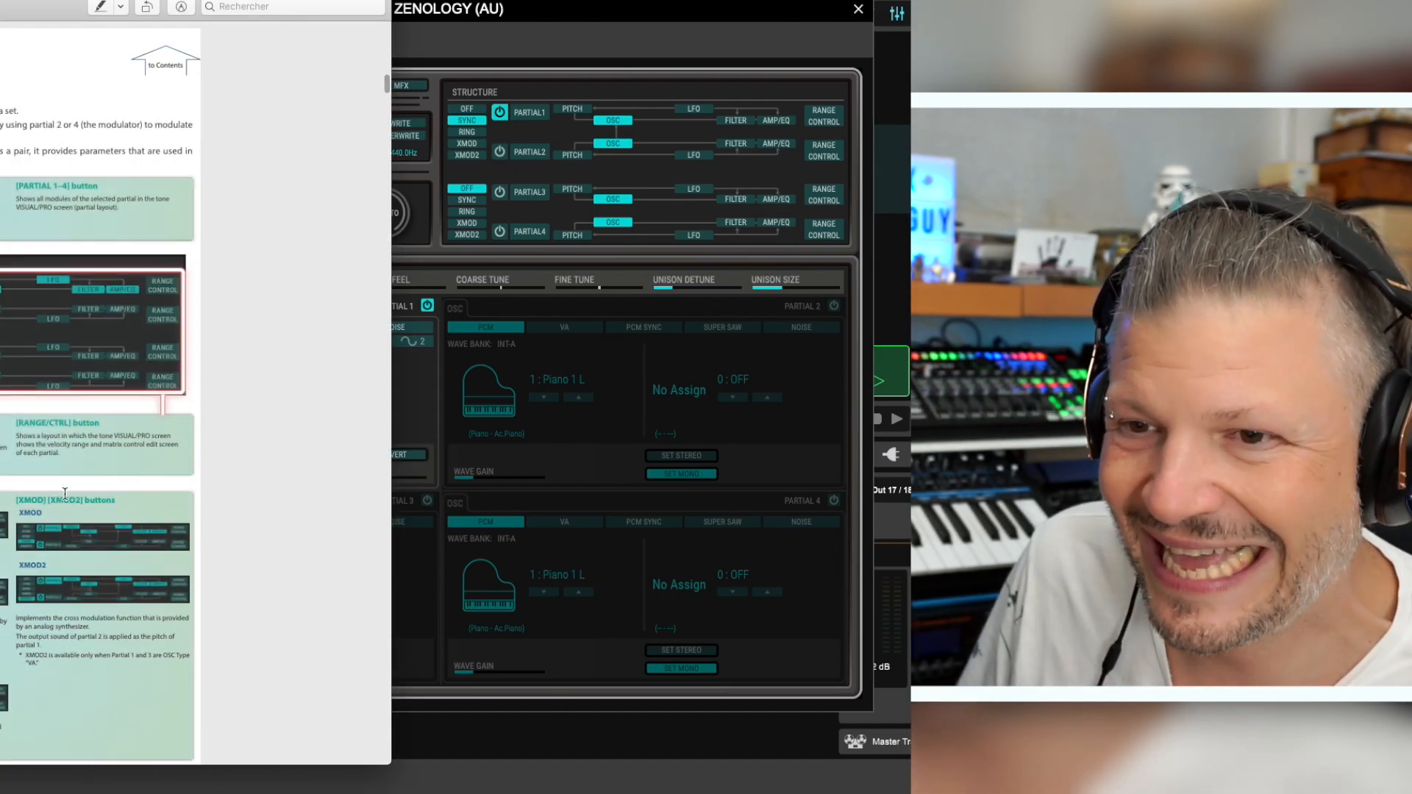
{"action": "scroll", "coordinate": [65, 494], "scroll_direction": "up", "scroll_amount": 5}
{"action": "scroll", "coordinate": [65, 494], "scroll_direction": "down", "scroll_amount": 4}
{"action": "scroll", "coordinate": [65, 494], "scroll_direction": "down", "scroll_amount": 3}
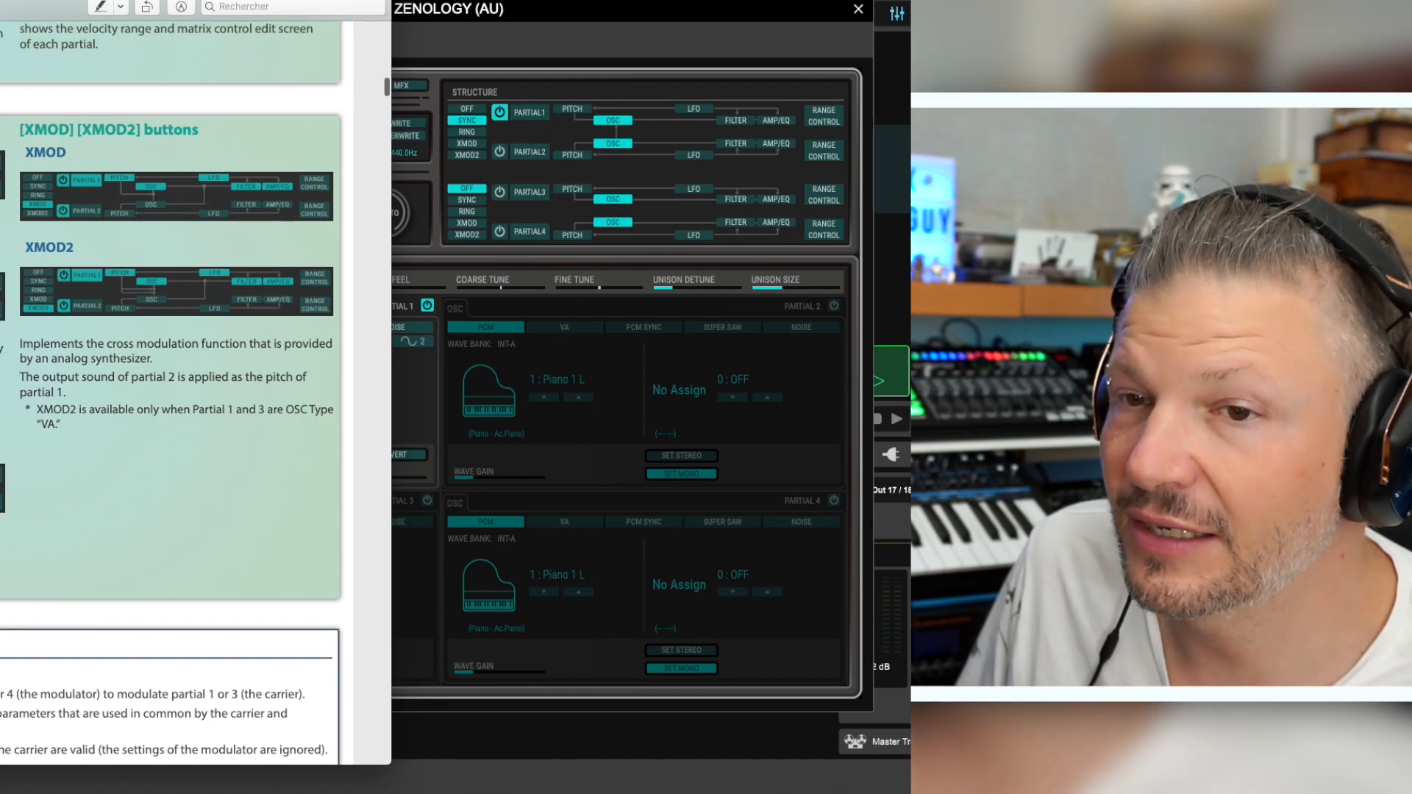
{"action": "left_click", "coordinate": [609, 29]}
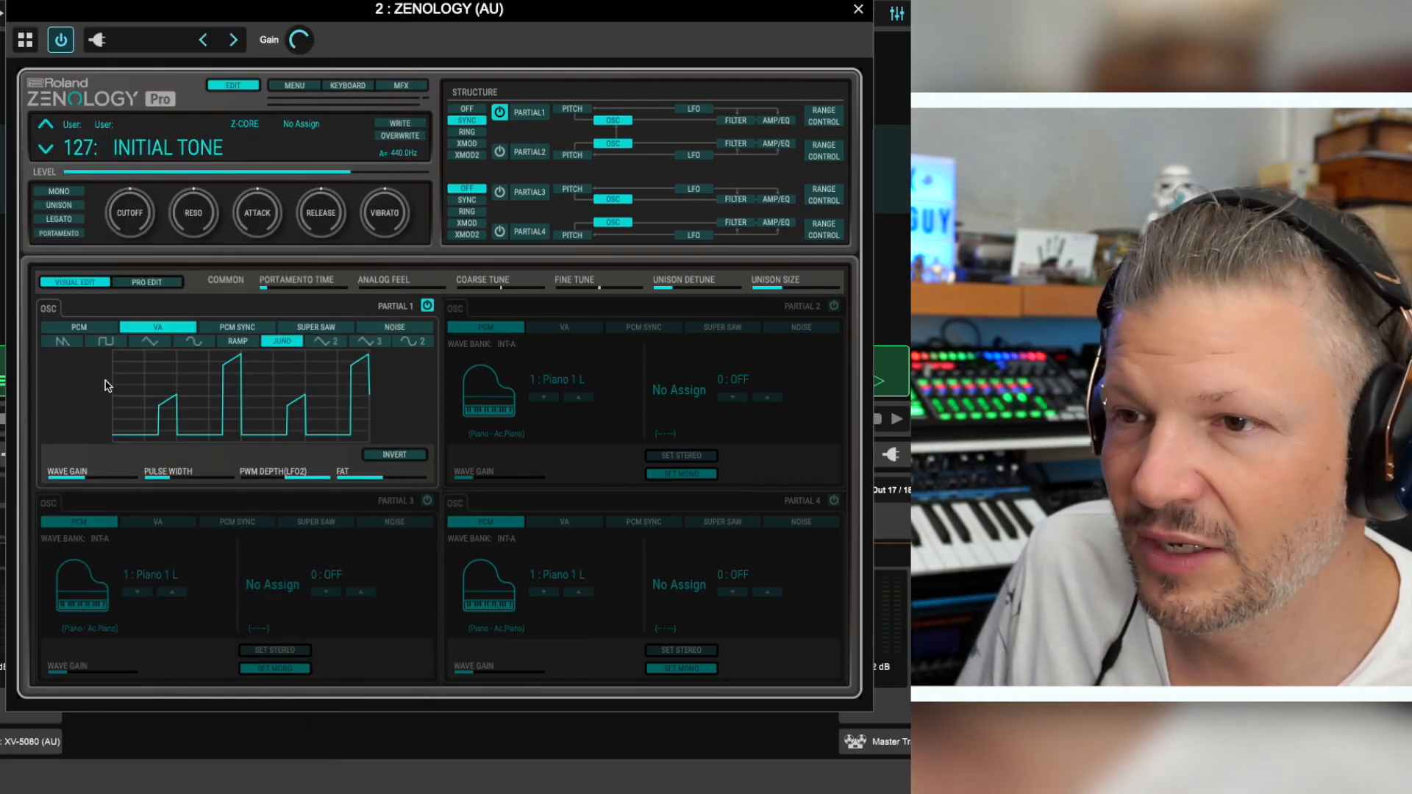
Compare PCM Sync with VA on Partial 1, keep VA, and lower its PWM depth to about 9.
{"action": "left_click", "coordinate": [232, 329]}
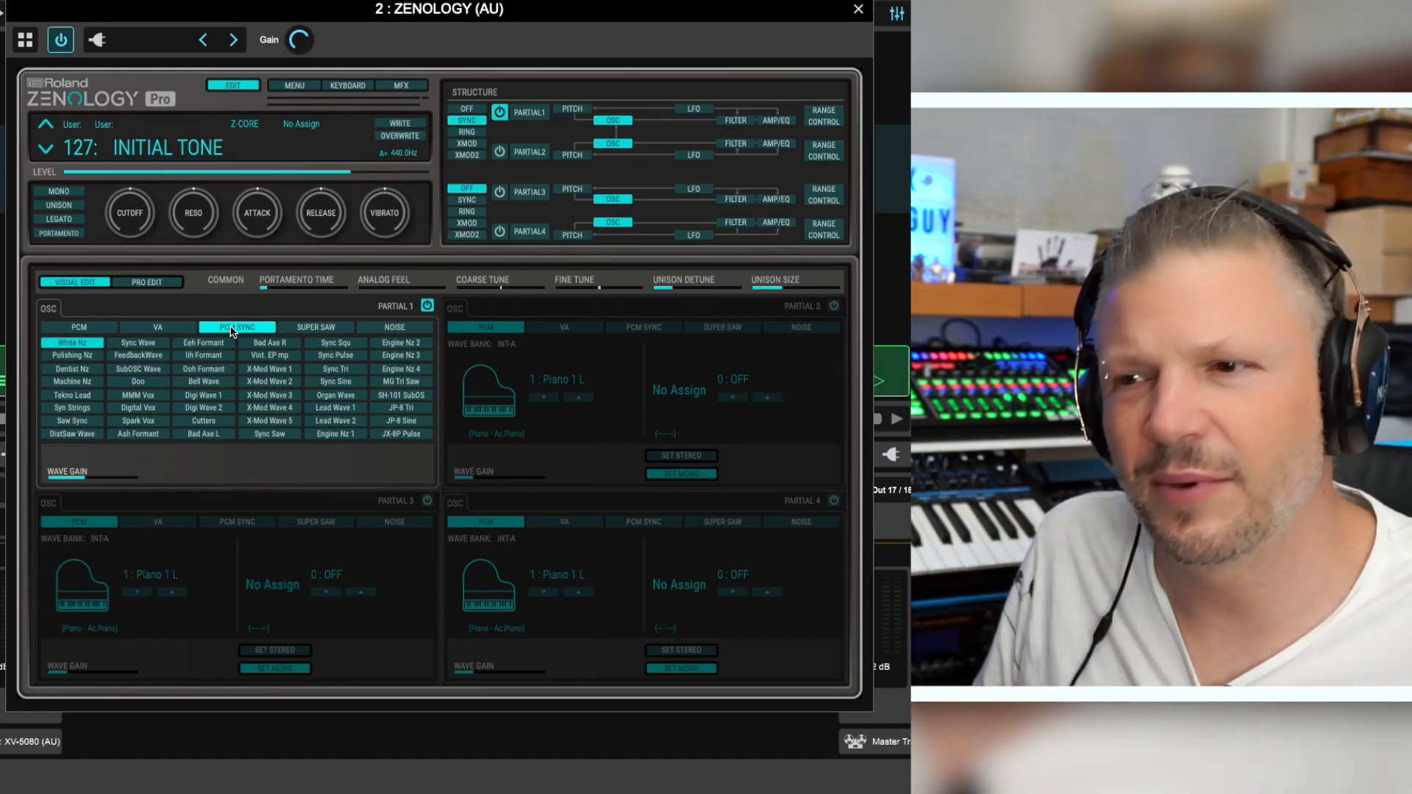
{"action": "left_click", "coordinate": [174, 332]}
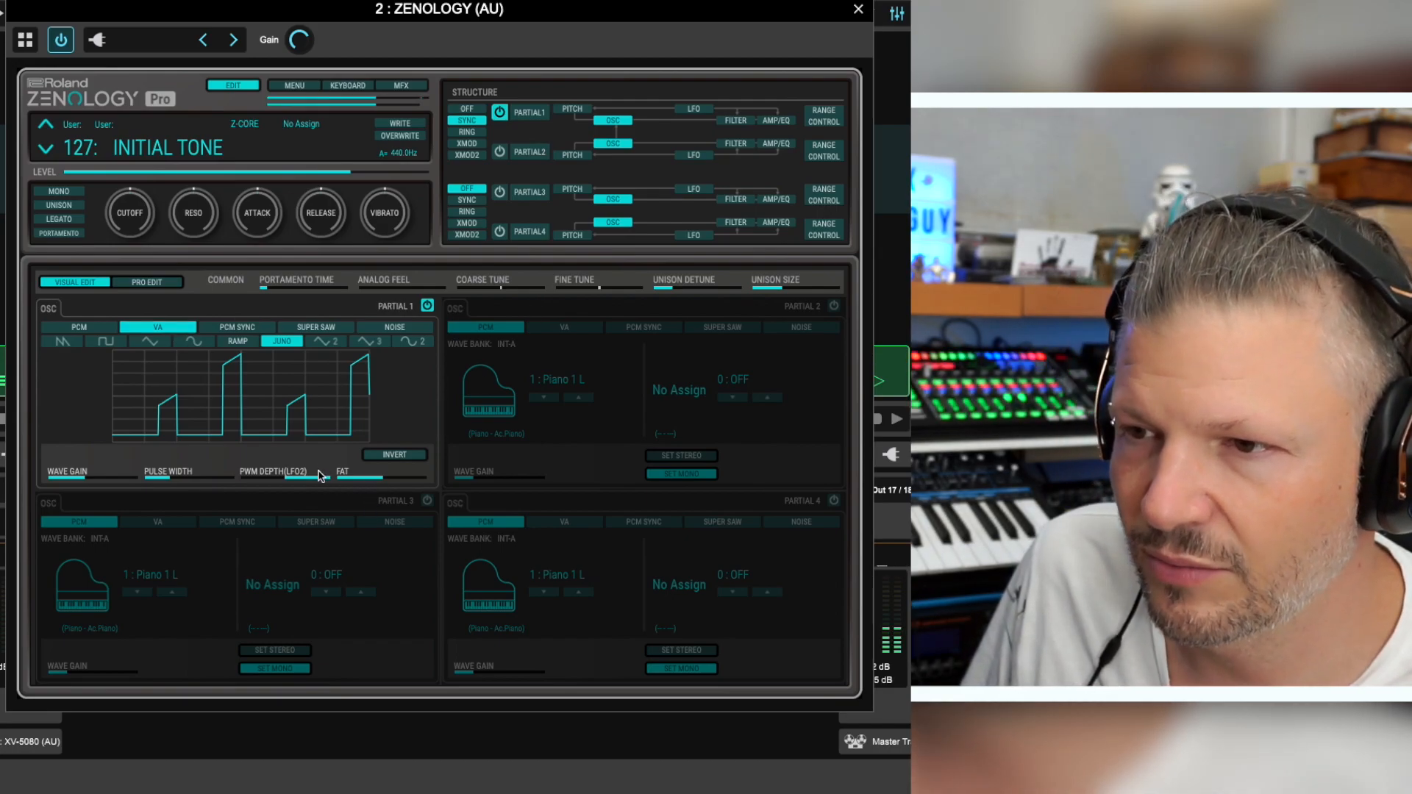
{"action": "left_click_drag", "start_coordinate": [321, 480], "coordinate": [292, 482]}
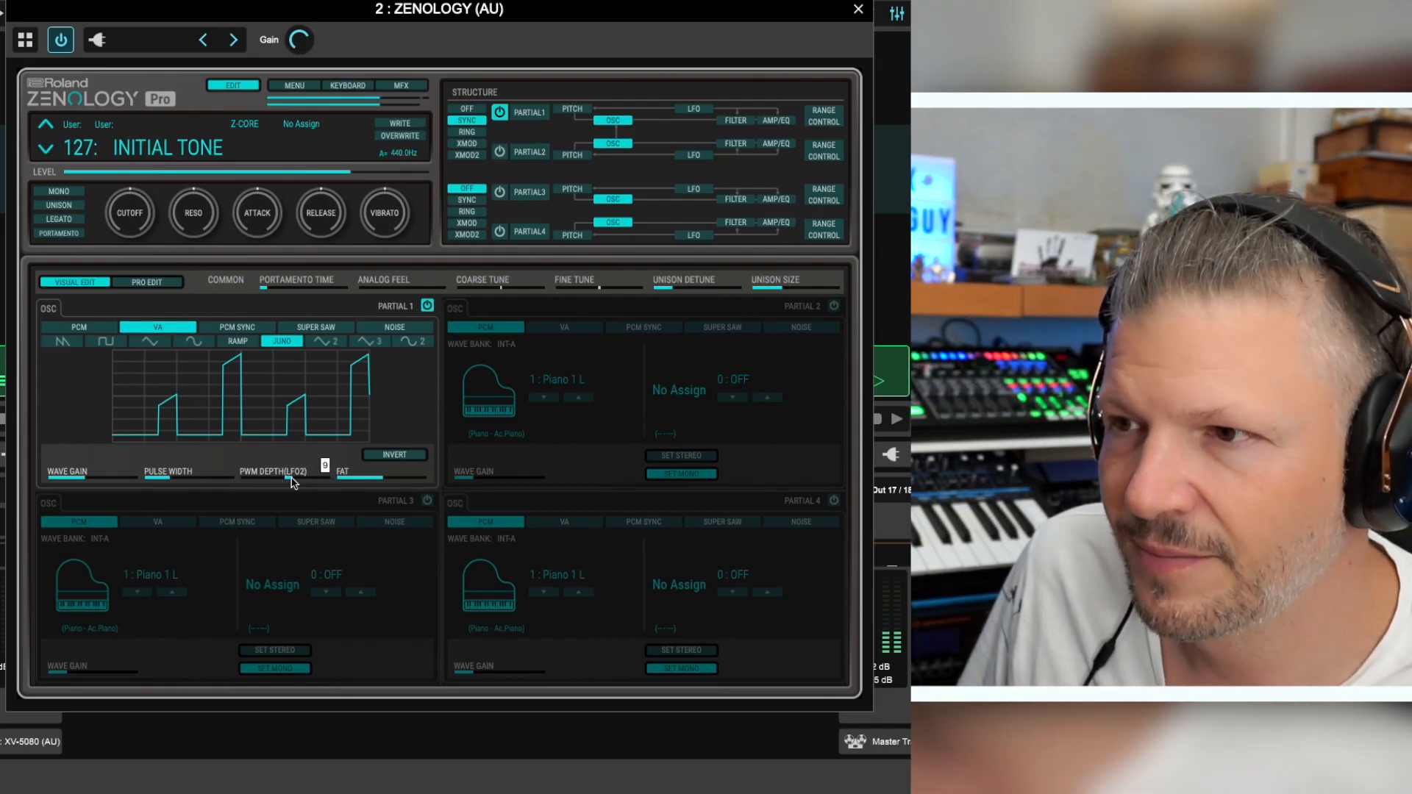
Enable Partial 2, set its oscillator to a VA saw wave, reduce its pulse width, and set its wave gain to -6 dB.
{"action": "left_click", "coordinate": [833, 306]}
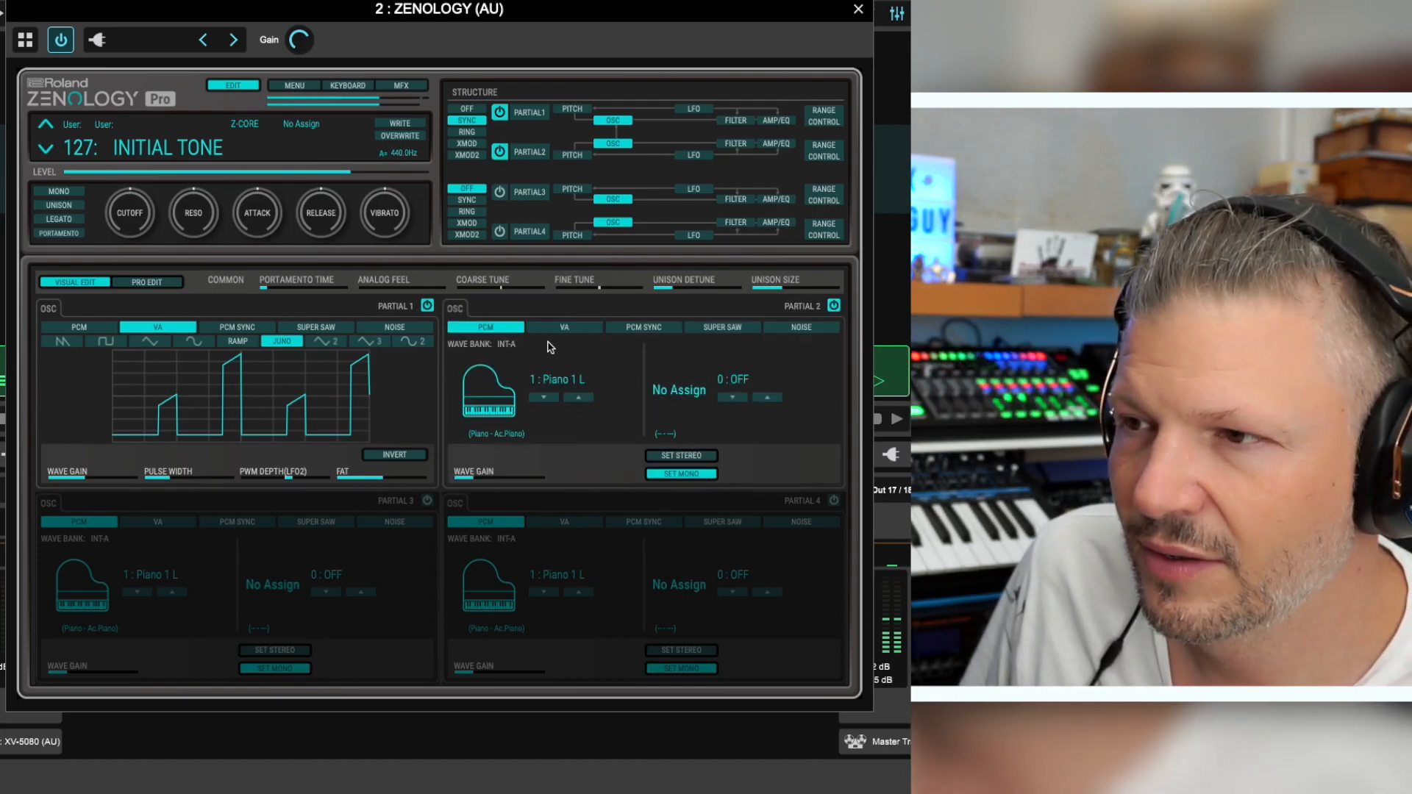
{"action": "left_click", "coordinate": [572, 328]}
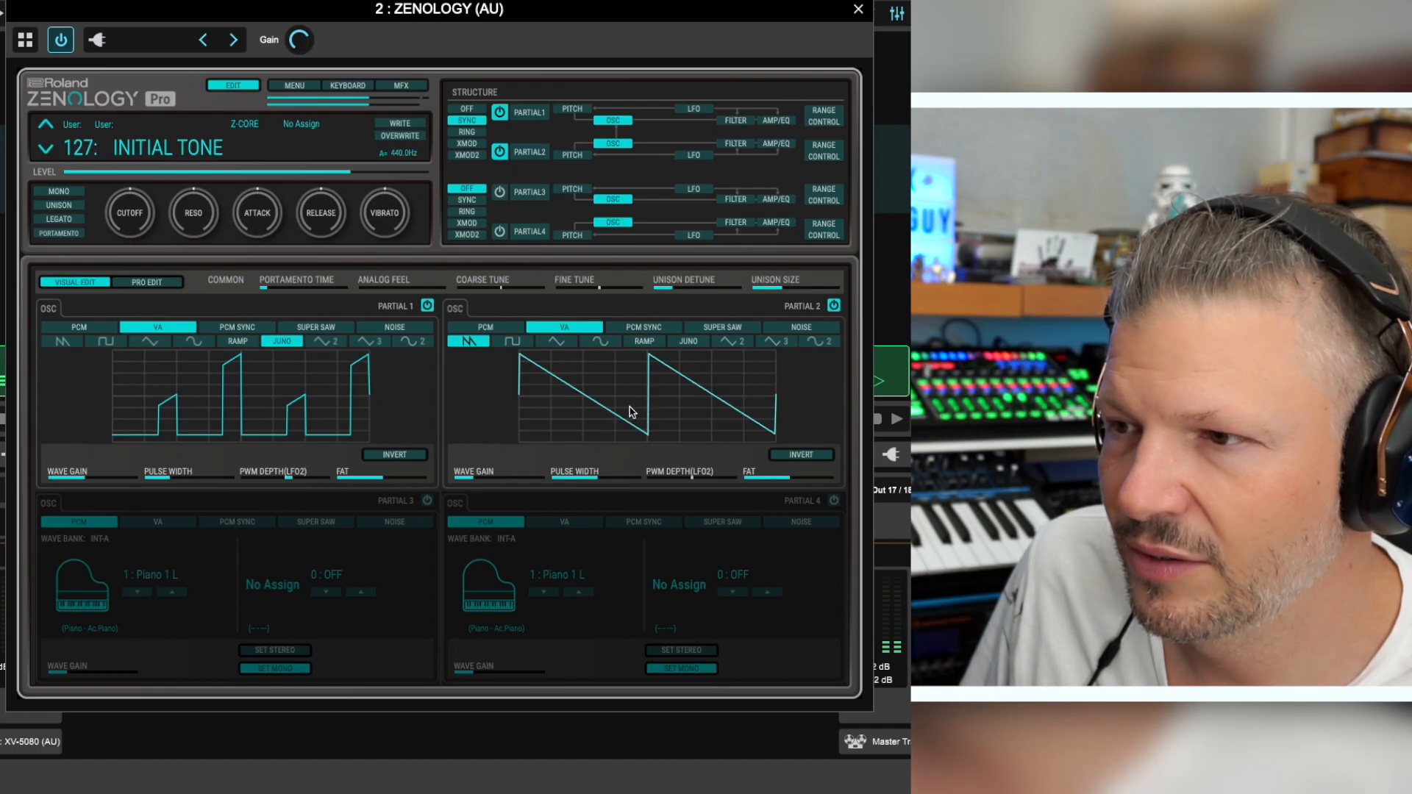
{"action": "left_click_drag", "start_coordinate": [472, 475], "coordinate": [482, 475]}
{"action": "left_click_drag", "start_coordinate": [608, 375], "coordinate": [497, 486]}
{"action": "left_click", "coordinate": [474, 486]}
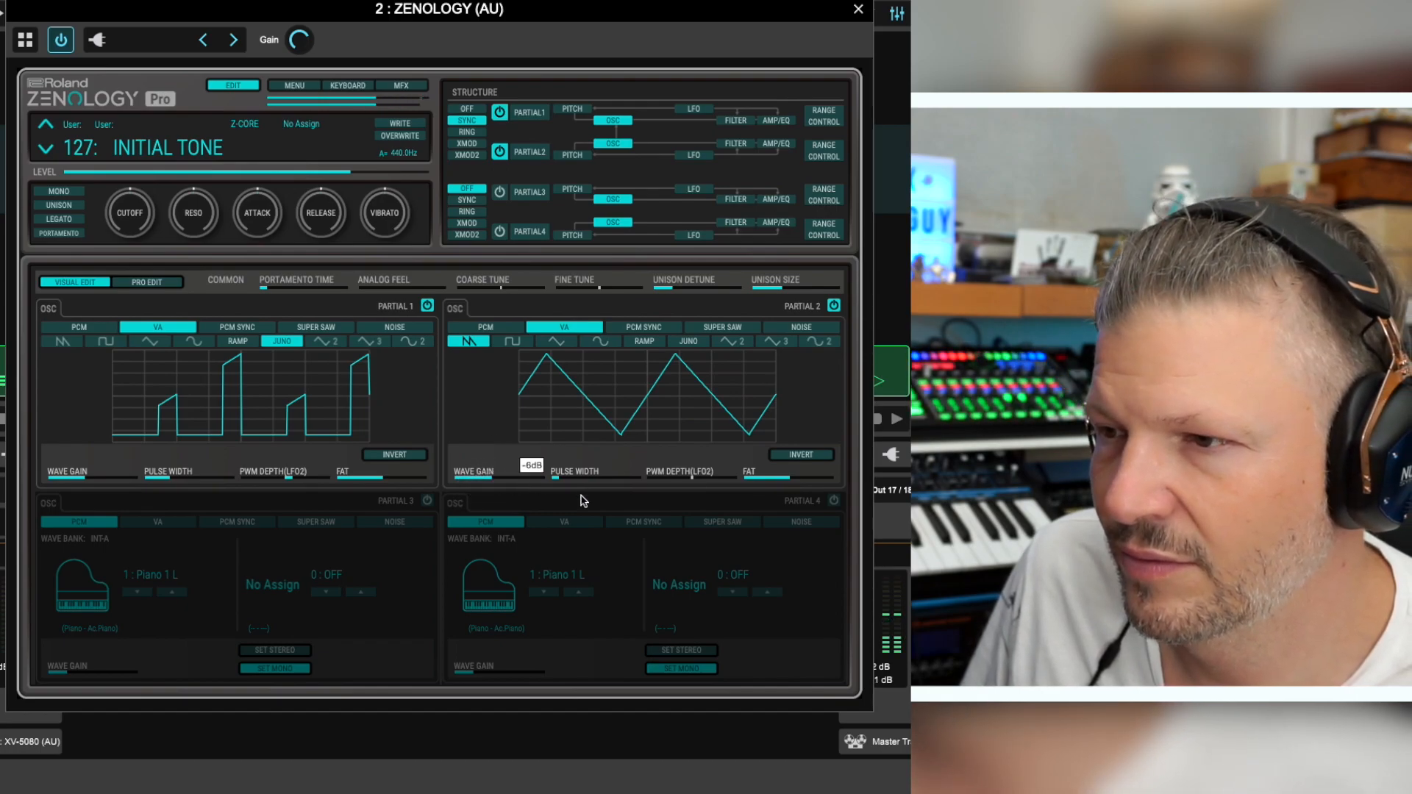
Set Partial 2's pulse width to 101 and its PWM depth to 37.
{"action": "left_click", "coordinate": [561, 482]}
{"action": "left_click_drag", "start_coordinate": [560, 482], "coordinate": [609, 476]}
{"action": "left_click_drag", "start_coordinate": [696, 485], "coordinate": [731, 474]}
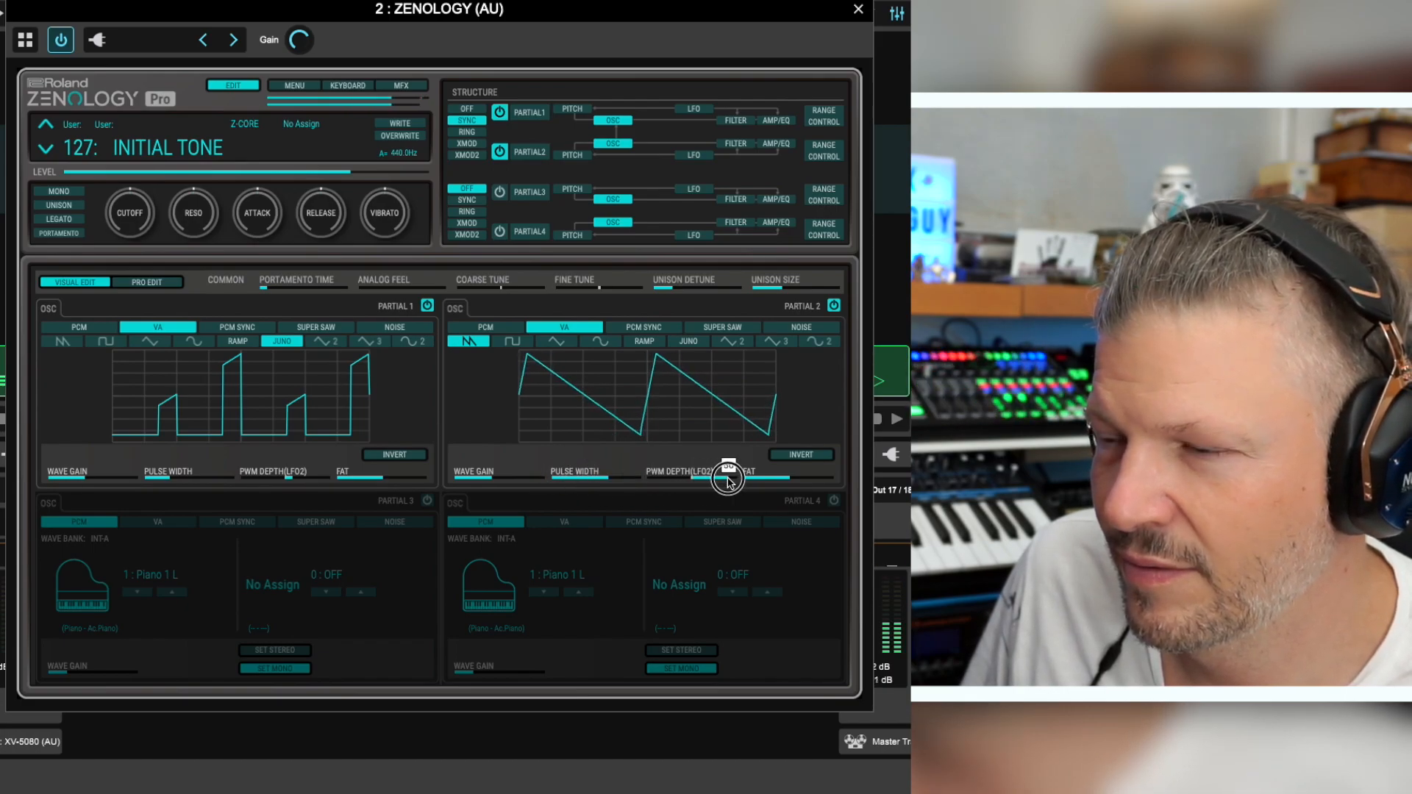
{"action": "mouse_move", "coordinate": [616, 481]}
{"action": "left_mouse_down"}
{"action": "mouse_move", "coordinate": [598, 477]}
{"action": "mouse_move", "coordinate": [627, 483]}
{"action": "left_mouse_up"}
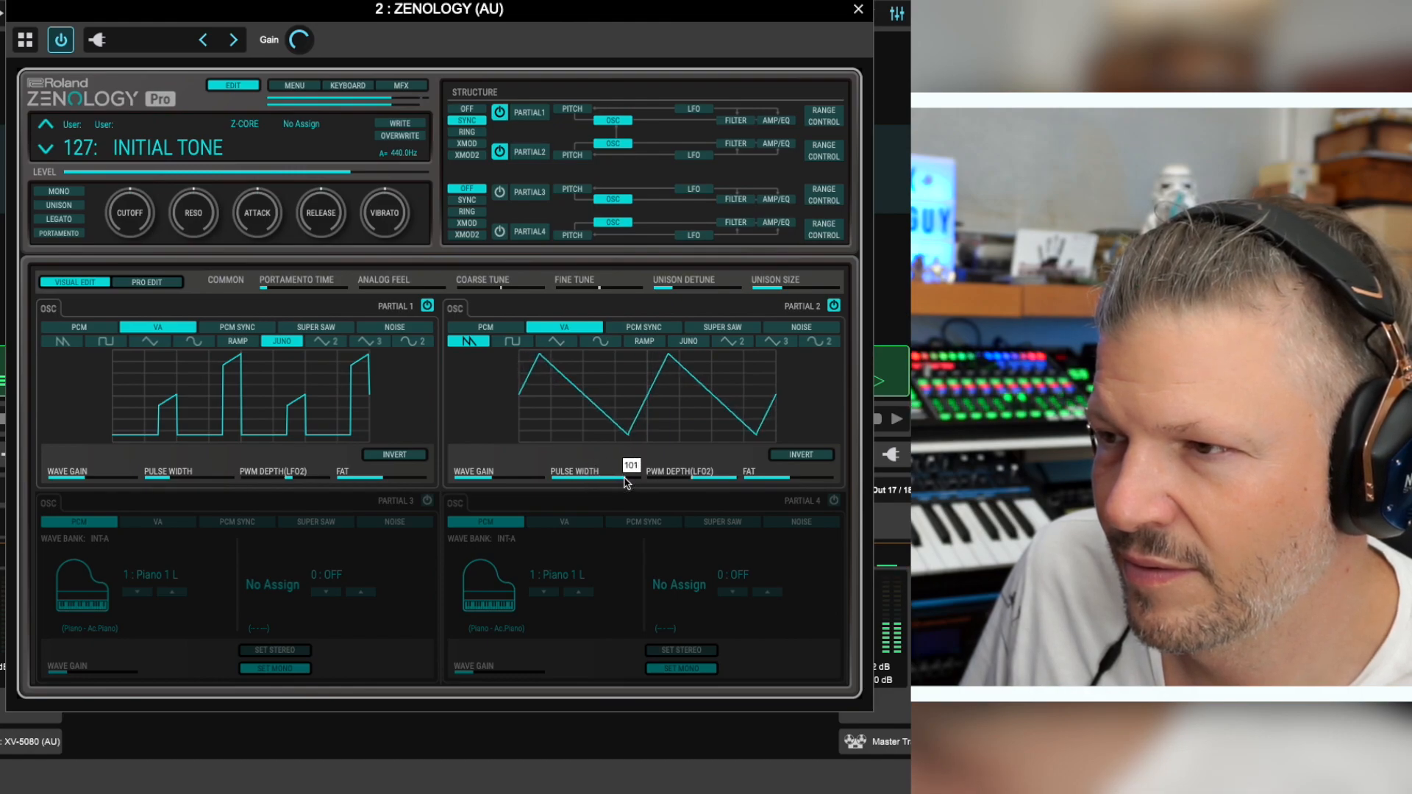
{"action": "left_click_drag", "start_coordinate": [725, 482], "coordinate": [711, 479]}
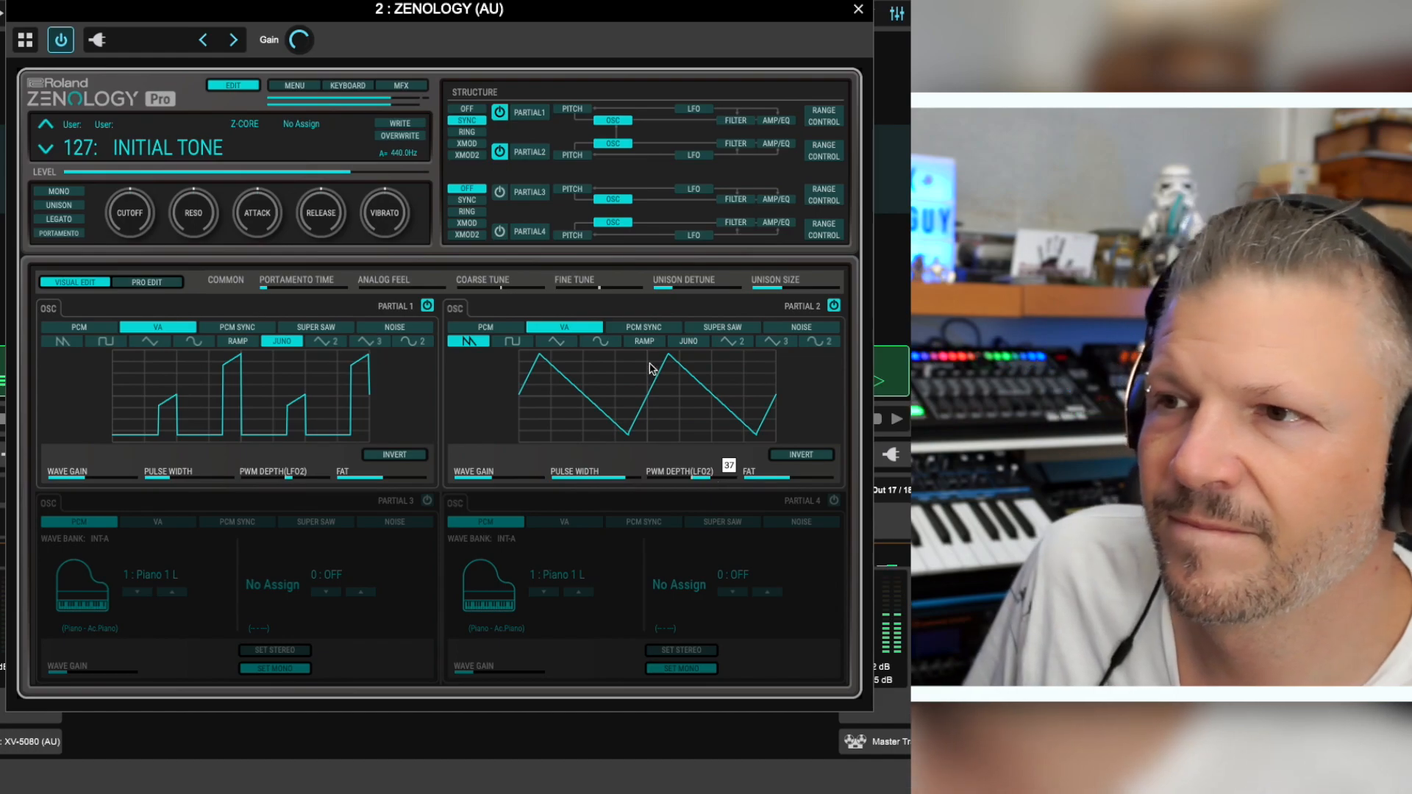
Set the structure of Partials 1 and 2 to RING.
{"action": "left_click", "coordinate": [466, 132]}
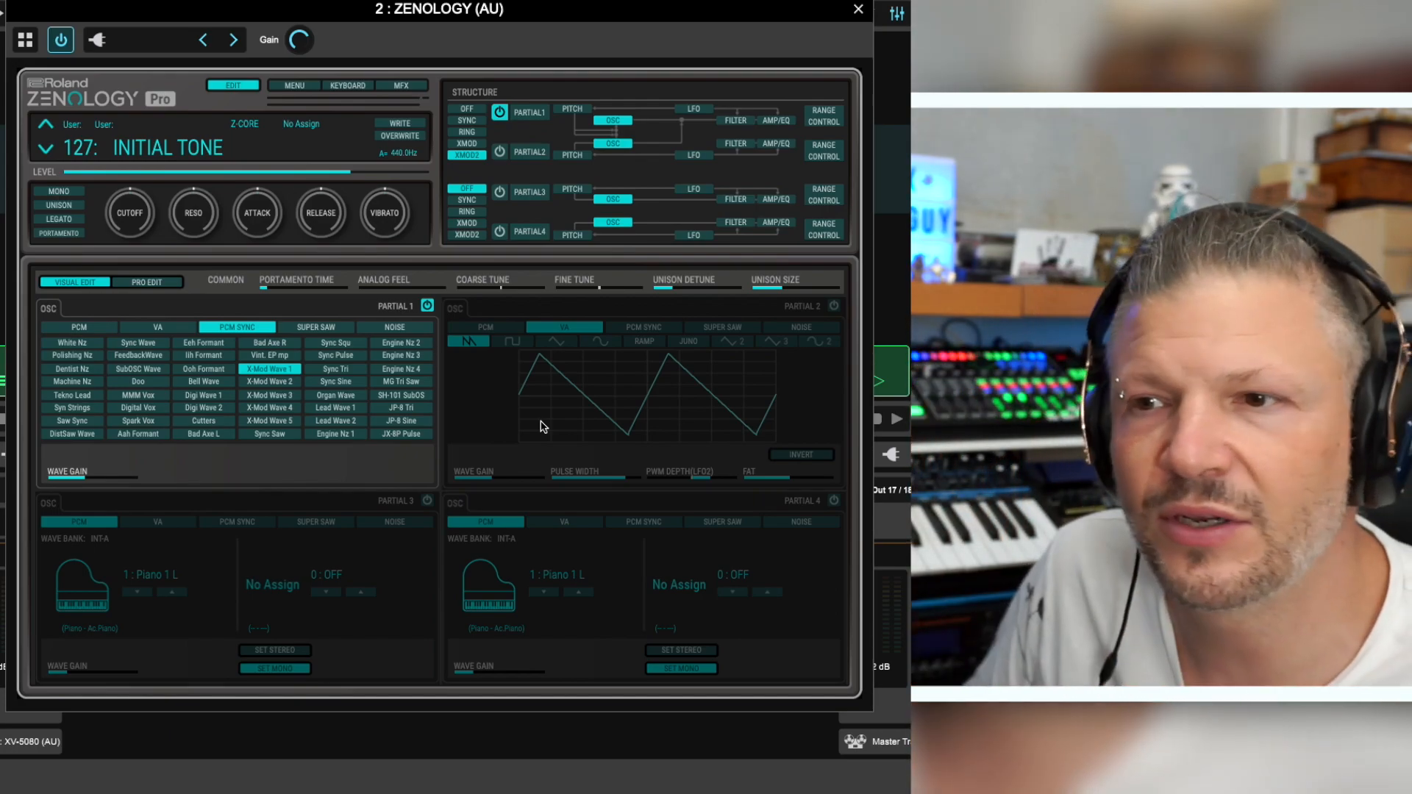
Switch to the full parameter list and set Structure 1-2 to RING in the Structure section.
{"action": "left_click", "coordinate": [156, 283]}
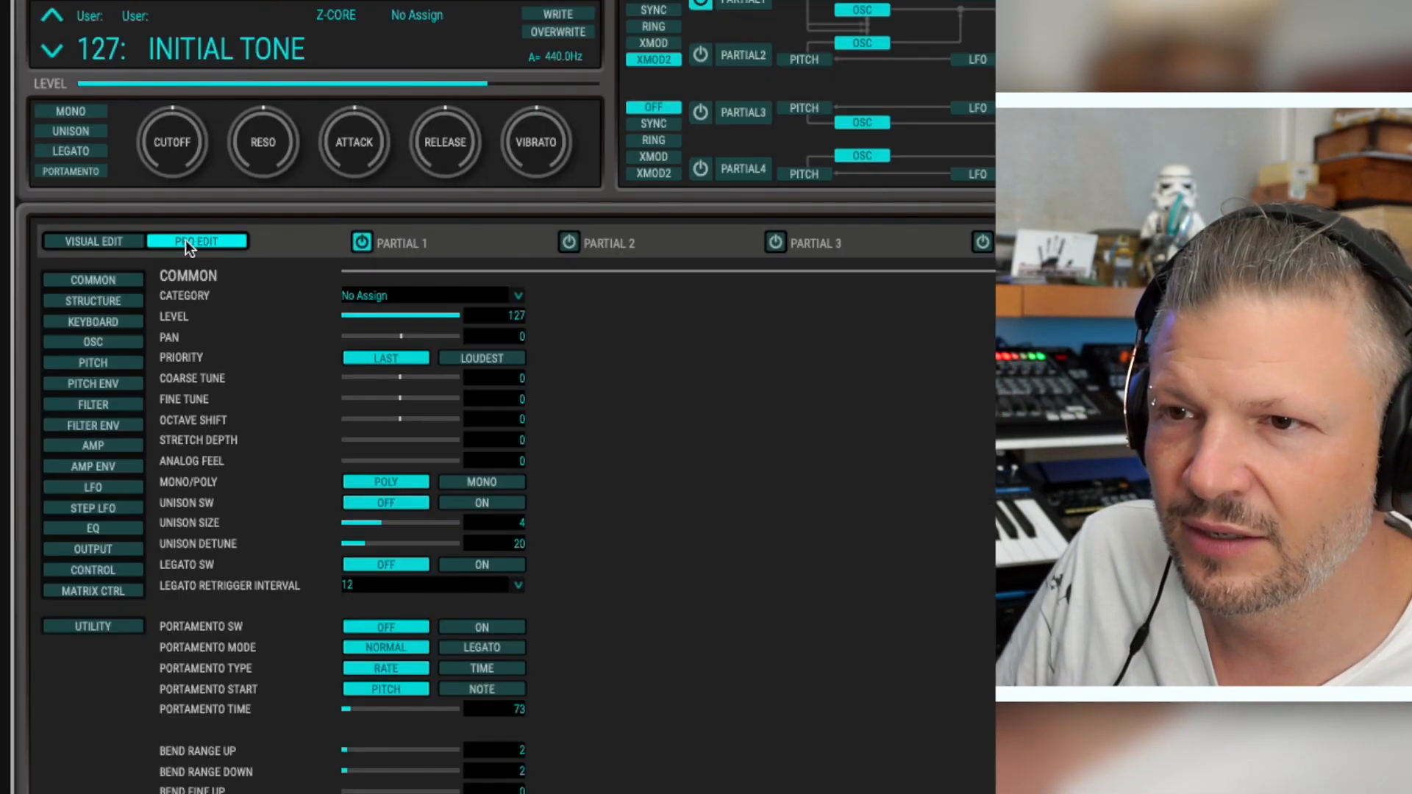
{"action": "scroll", "coordinate": [265, 500], "scroll_direction": "down", "scroll_amount": 1}
{"action": "scroll", "coordinate": [264, 500], "scroll_direction": "up", "scroll_amount": 1}
{"action": "scroll", "coordinate": [266, 500], "scroll_direction": "down", "scroll_amount": 20}
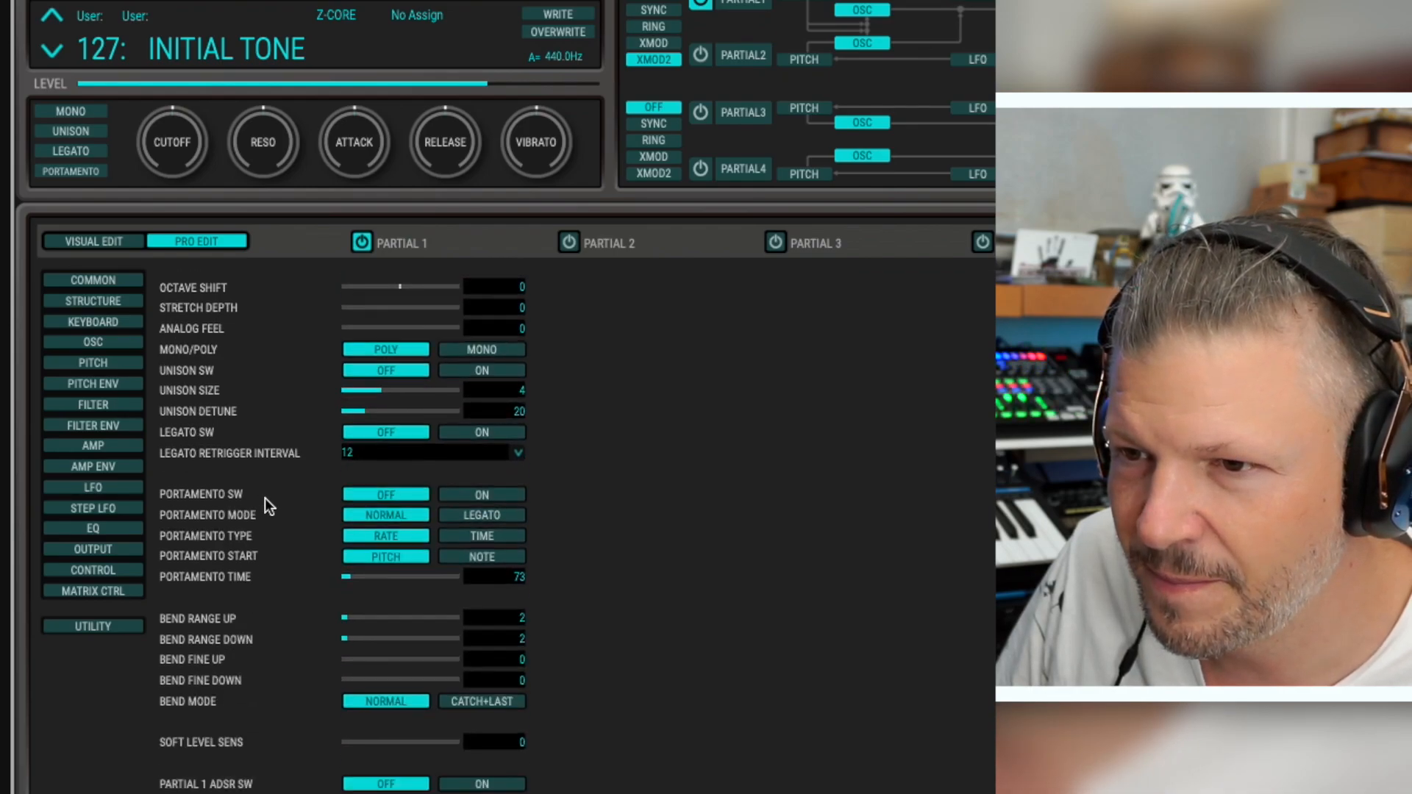
{"action": "scroll", "coordinate": [264, 498], "scroll_direction": "down", "scroll_amount": 5}
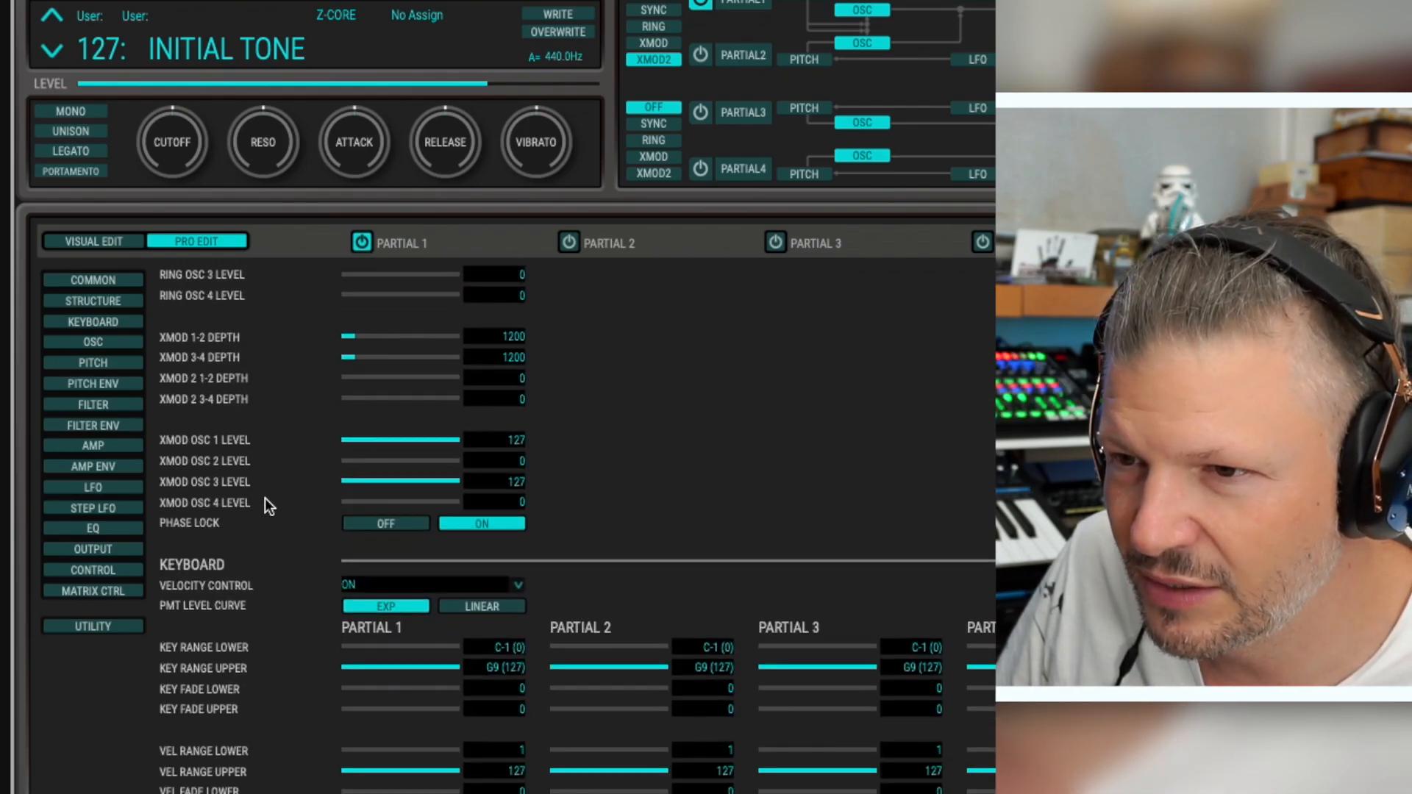
{"action": "left_click", "coordinate": [94, 301]}
{"action": "mouse_move", "coordinate": [476, 360]}
{"action": "left_mouse_down"}
{"action": "mouse_move", "coordinate": [378, 356]}
{"action": "mouse_move", "coordinate": [456, 366]}
{"action": "left_mouse_up"}
{"action": "left_click_drag", "start_coordinate": [373, 379], "coordinate": [492, 375]}
{"action": "left_click", "coordinate": [381, 294]}
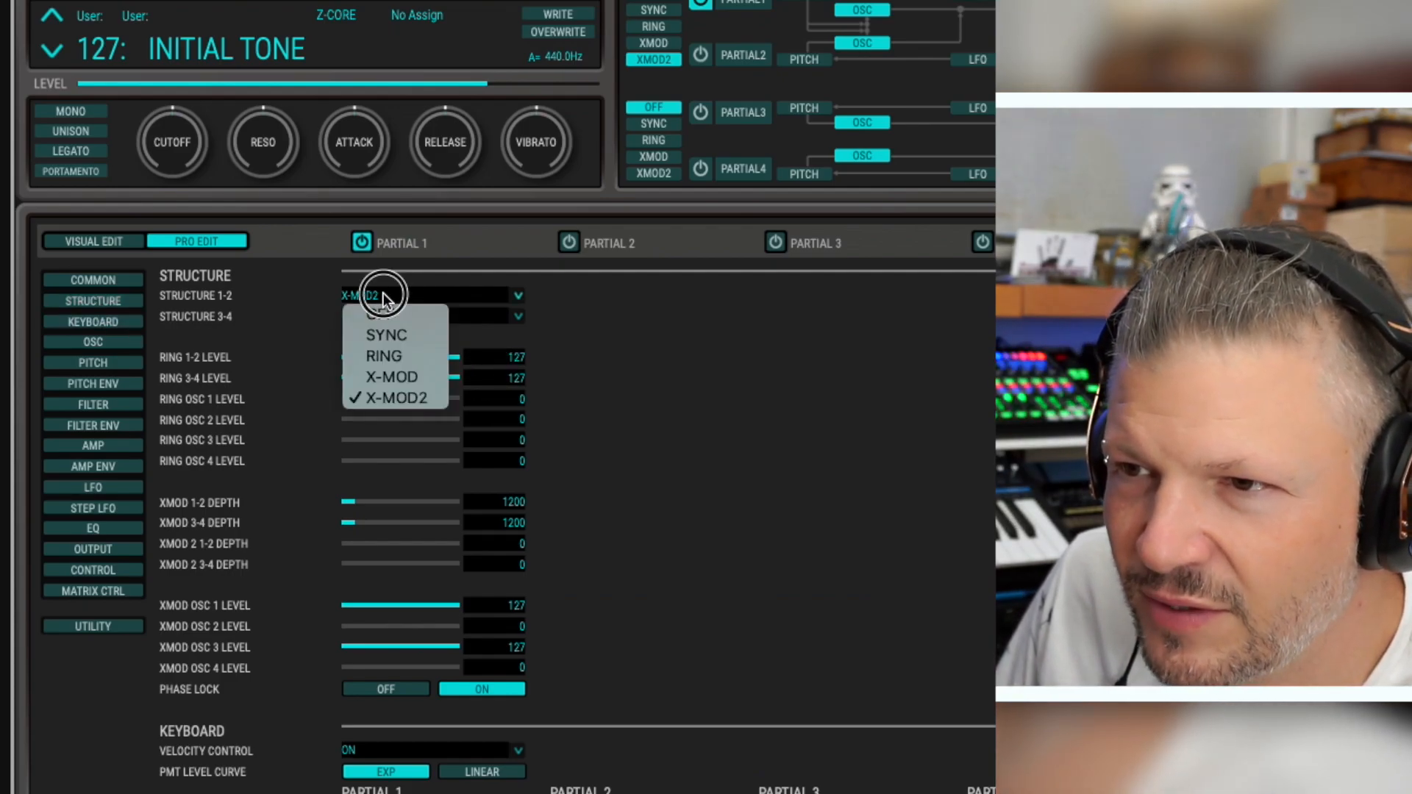
{"action": "left_click", "coordinate": [402, 360]}
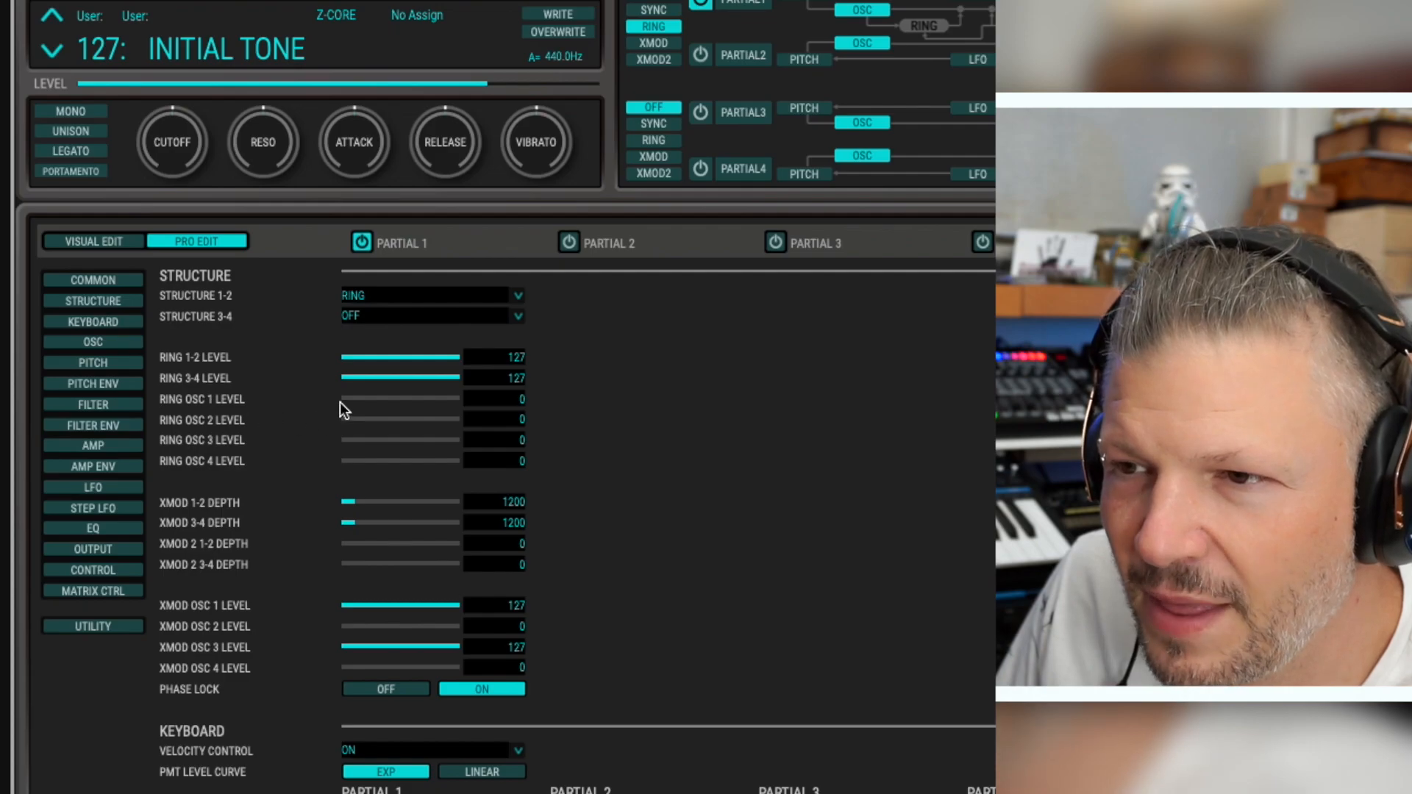
Lower the XMOD 3-4 depth to 685 and compare the LINEAR PMT level curve with EXP, keeping EXP.
{"action": "left_click_drag", "start_coordinate": [348, 403], "coordinate": [310, 403]}
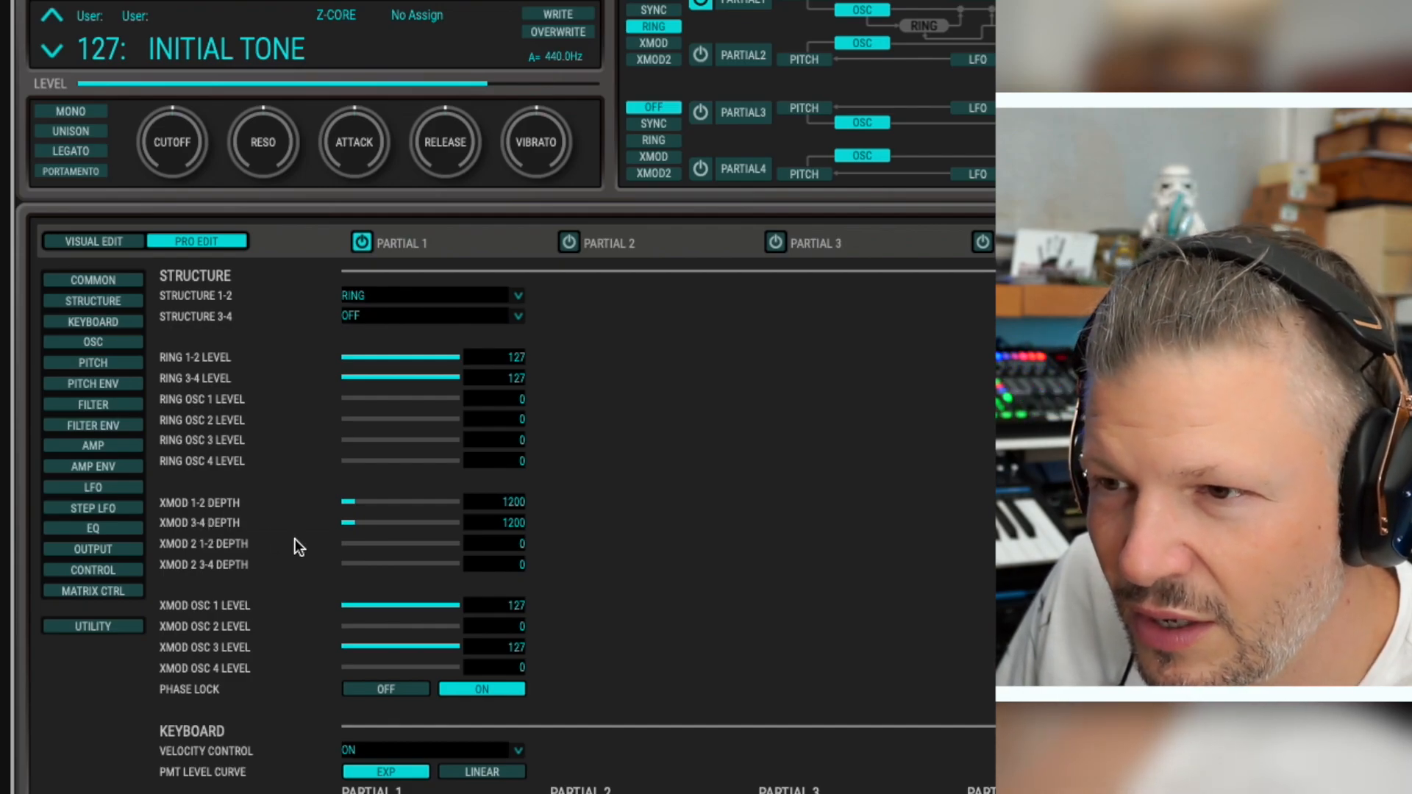
{"action": "mouse_move", "coordinate": [351, 526]}
{"action": "left_mouse_down"}
{"action": "mouse_move", "coordinate": [495, 521]}
{"action": "mouse_move", "coordinate": [346, 521]}
{"action": "mouse_move", "coordinate": [361, 525]}
{"action": "left_mouse_up"}
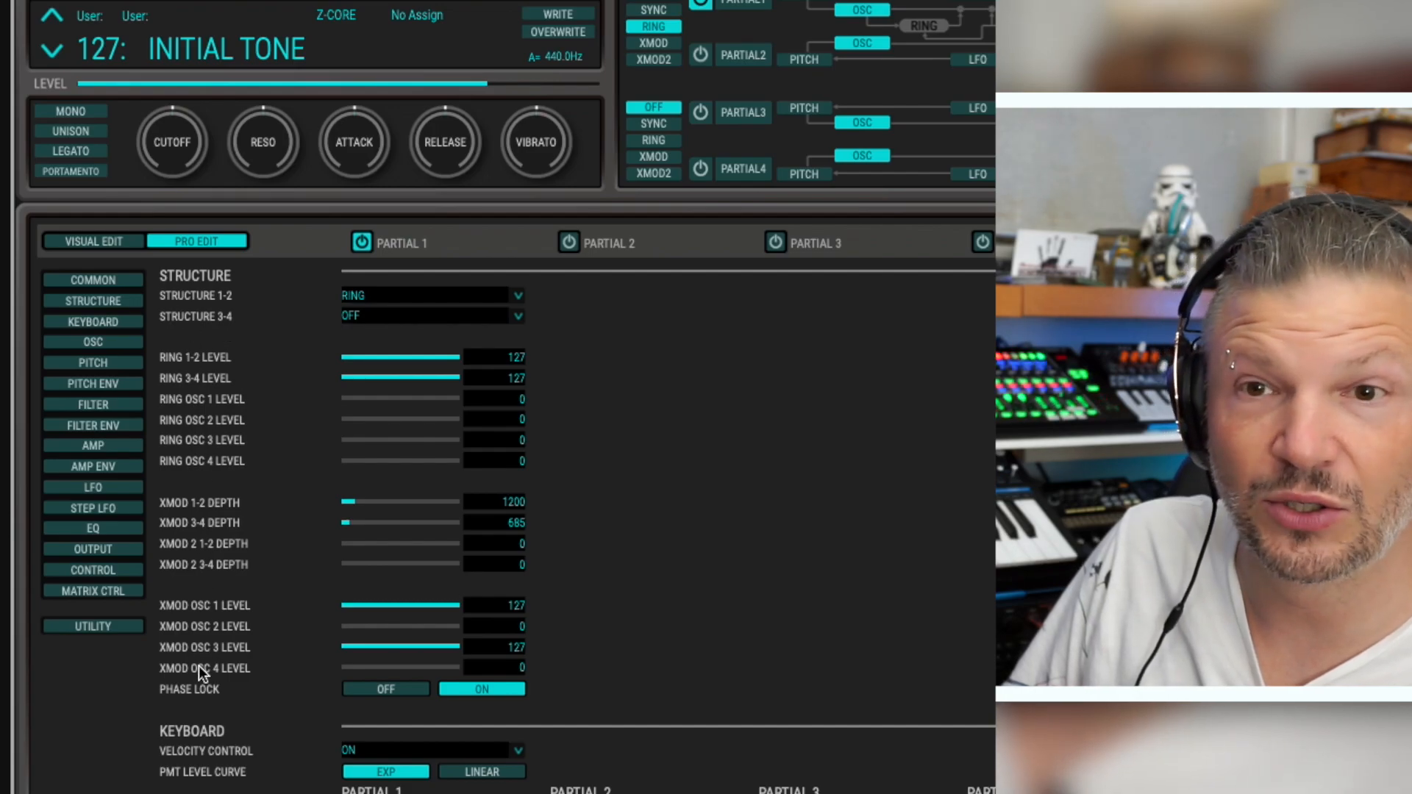
{"action": "left_click", "coordinate": [471, 774]}
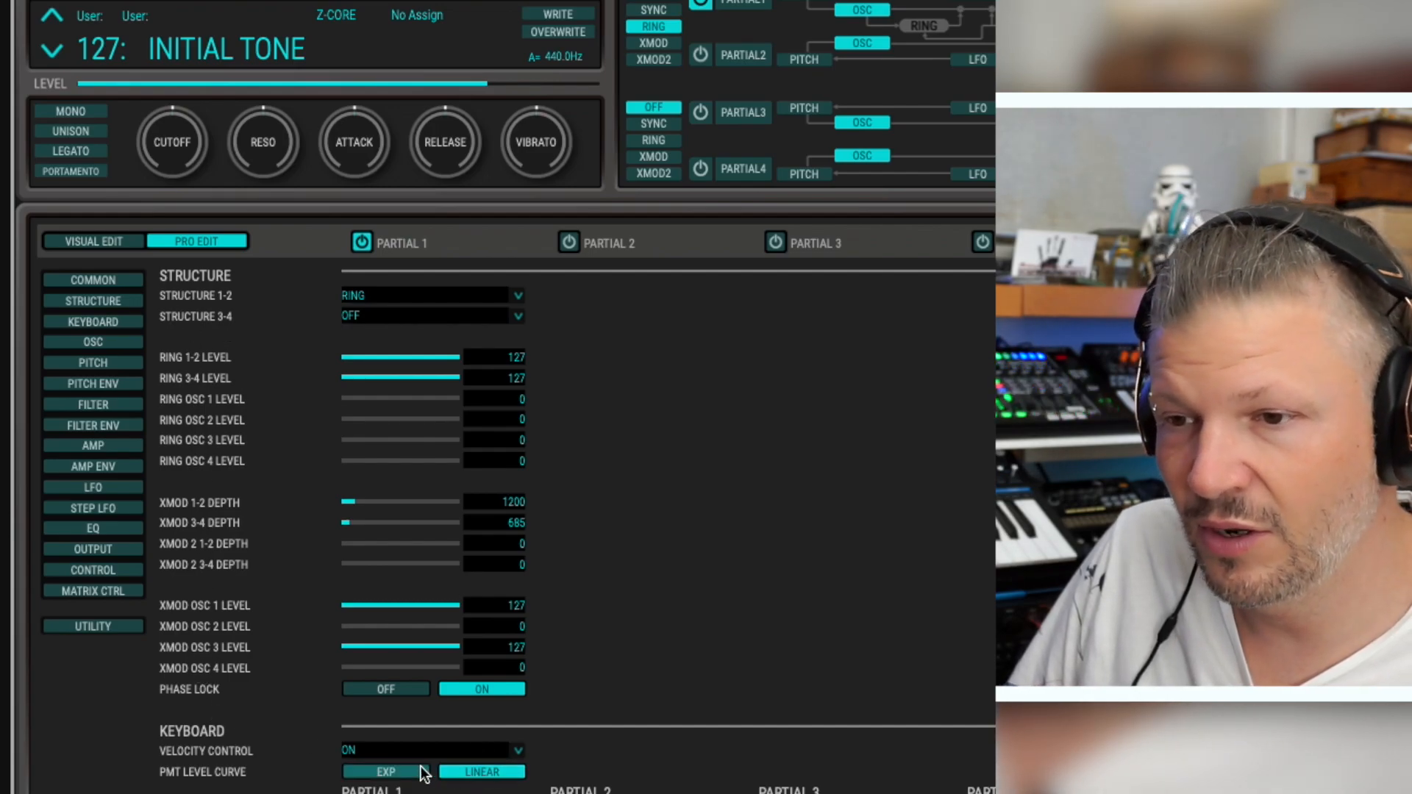
{"action": "left_click", "coordinate": [386, 772]}
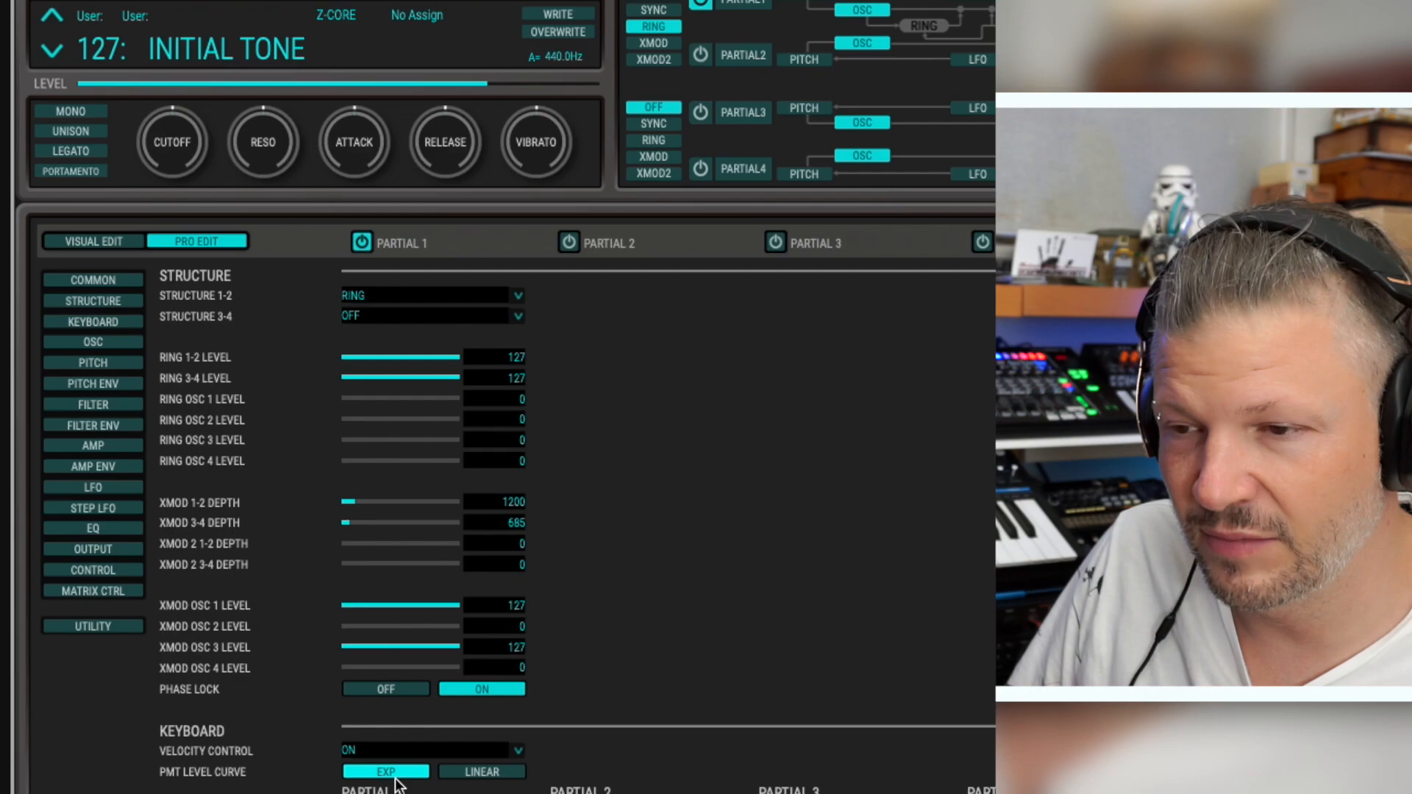
Look through the keyboard, pitch envelope and filter parameters in the full list, and return to the visual editor.
{"action": "scroll", "coordinate": [290, 735], "scroll_direction": "down", "scroll_amount": 3}
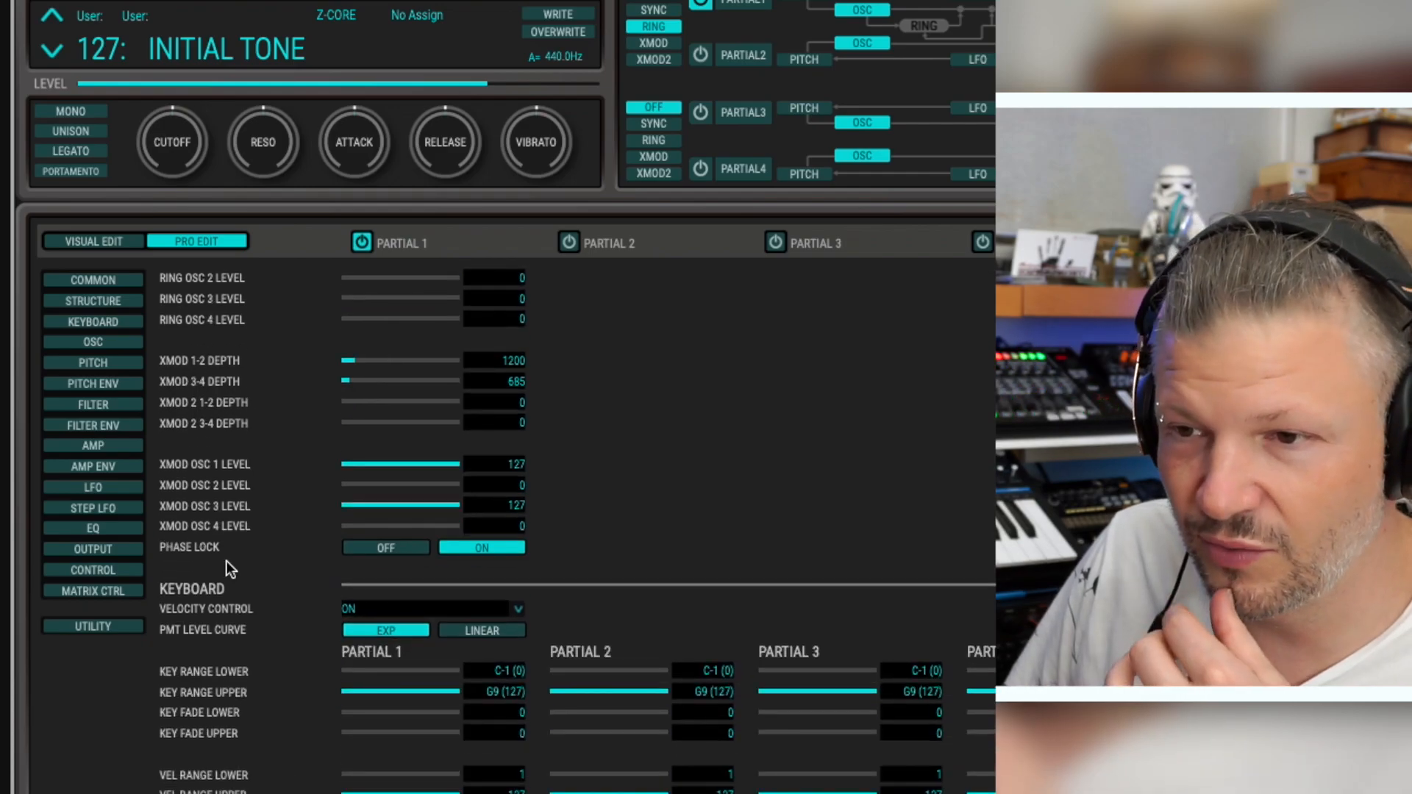
{"action": "scroll", "coordinate": [291, 658], "scroll_direction": "down", "scroll_amount": 5}
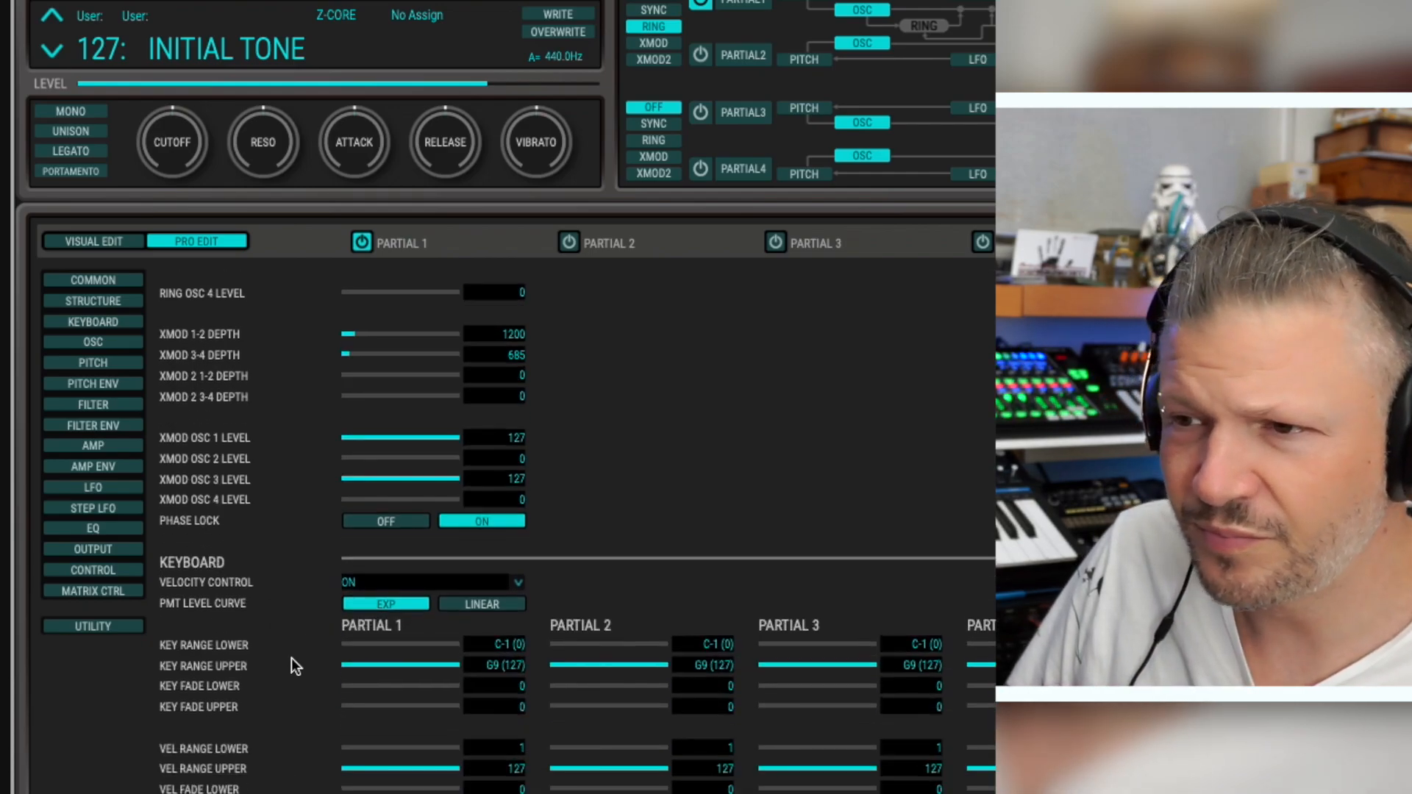
{"action": "scroll", "coordinate": [291, 660], "scroll_direction": "down", "scroll_amount": 20}
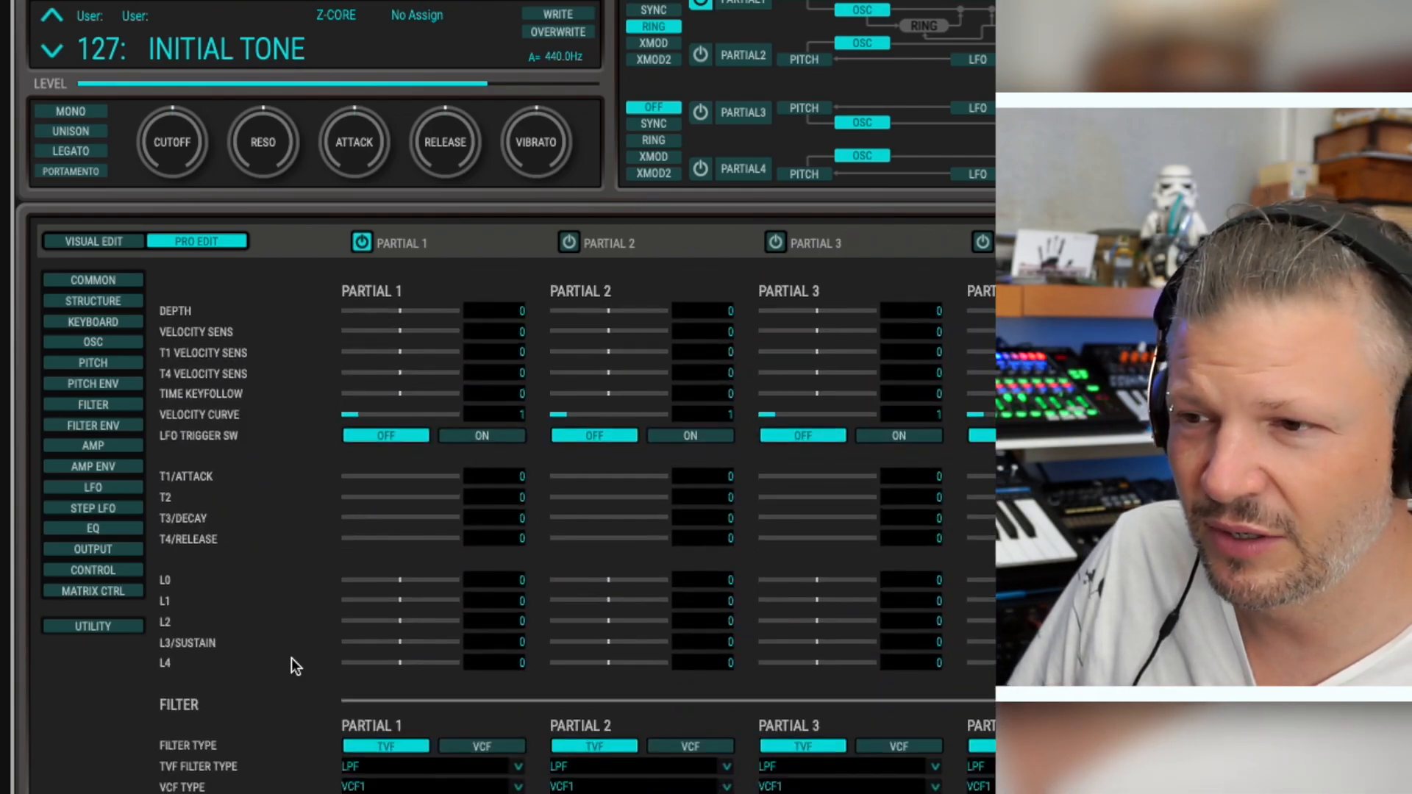
{"action": "scroll", "coordinate": [291, 657], "scroll_direction": "up", "scroll_amount": 20}
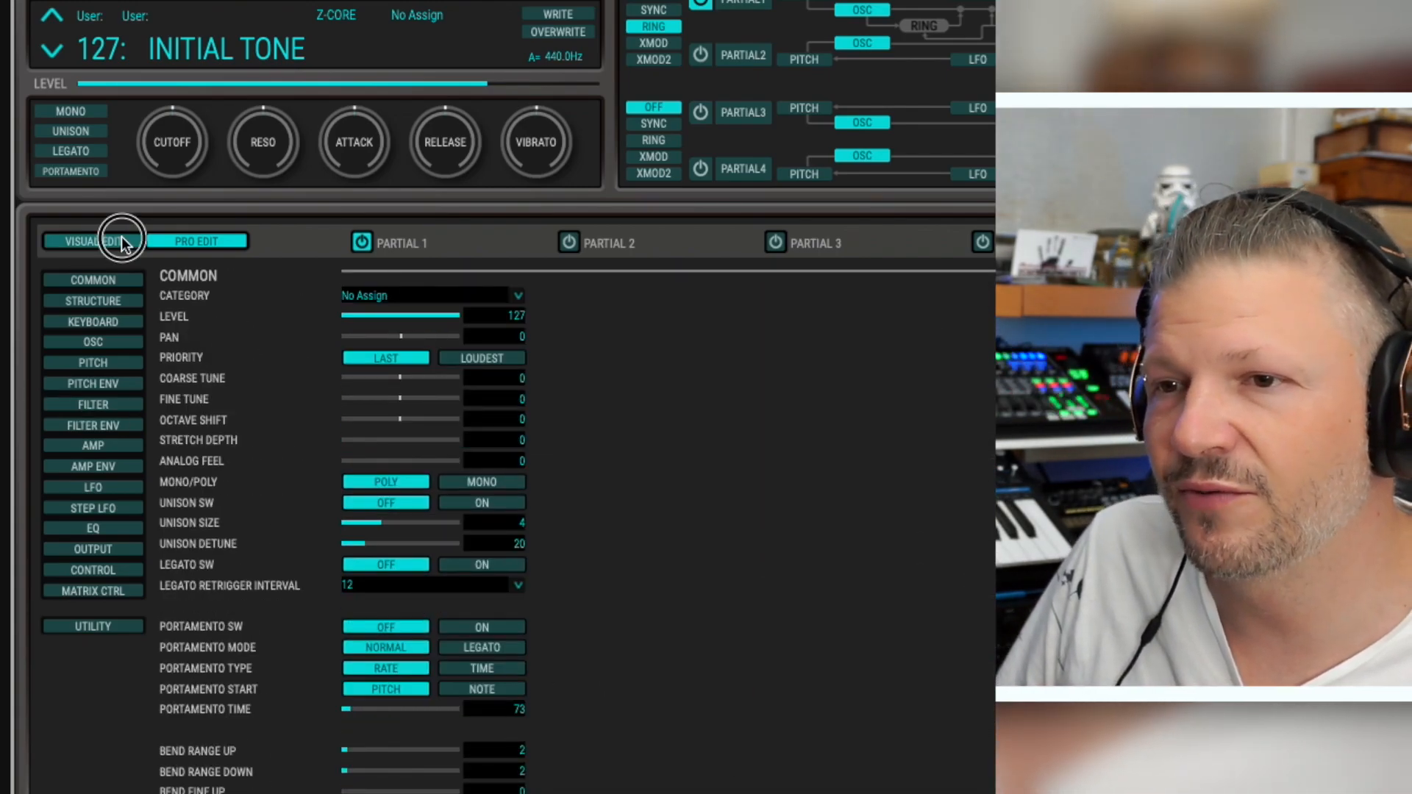
{"action": "left_click", "coordinate": [96, 242]}
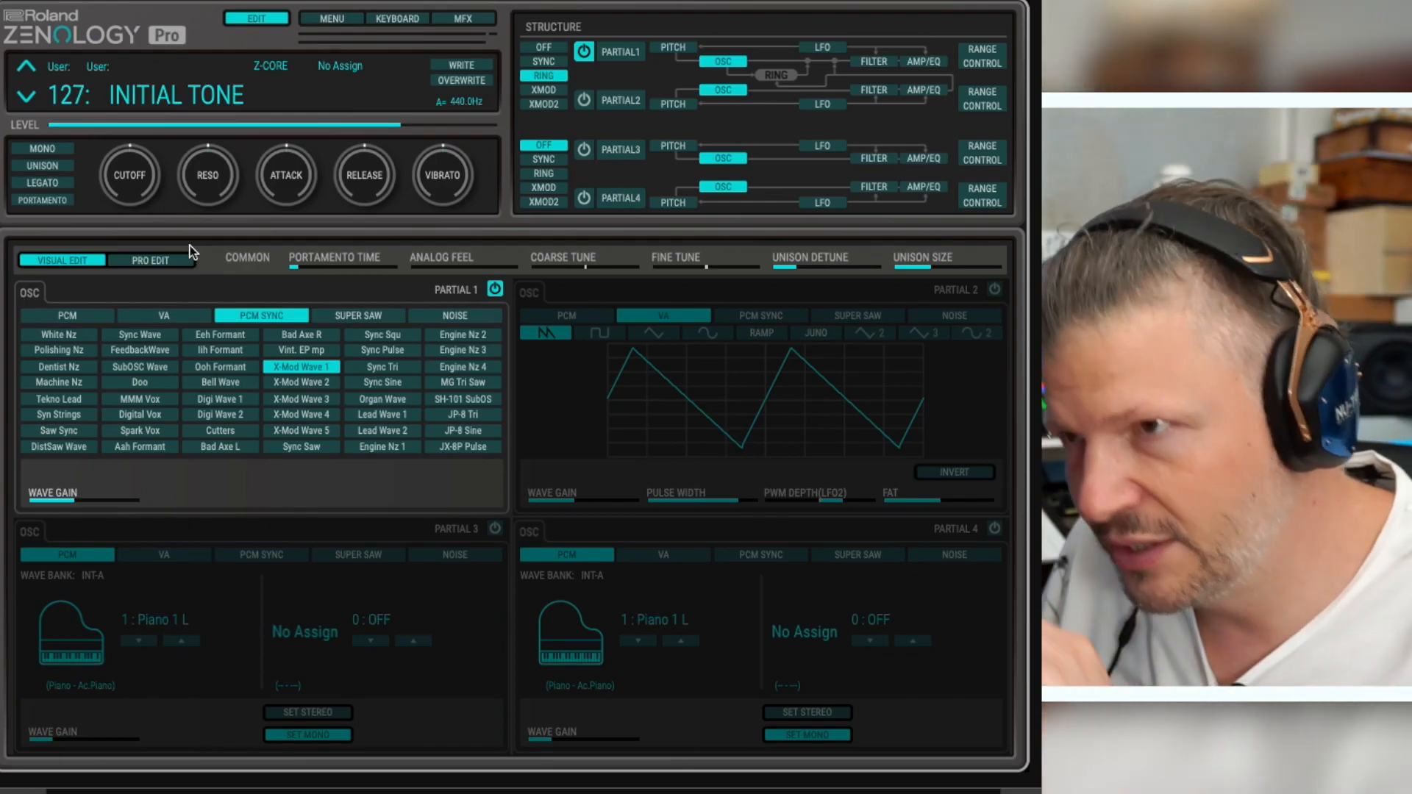
Set the structure of Partials 1 and 2 to OFF and compare LFO 1 with LFO 2 in Partial 1's detailed view.
{"action": "left_click", "coordinate": [548, 49]}
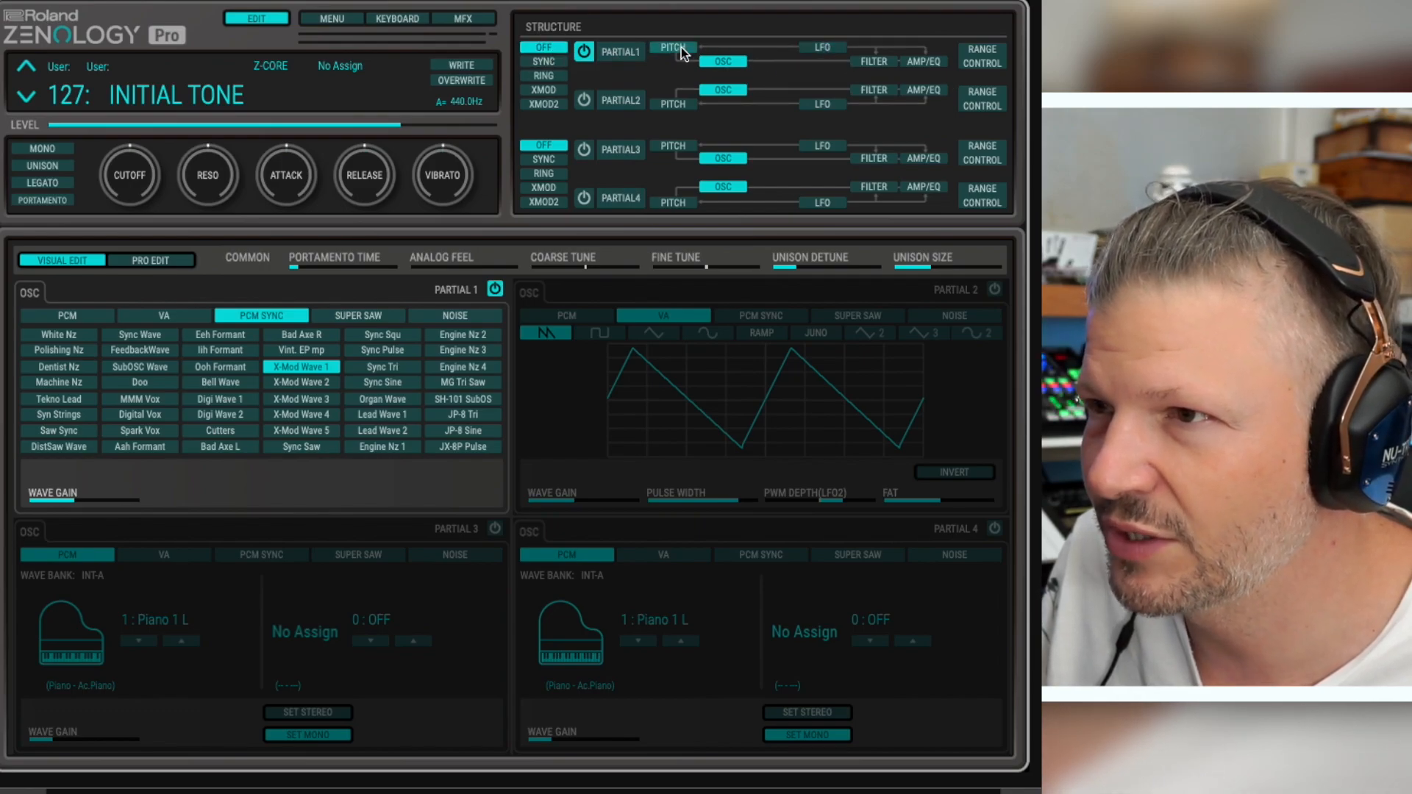
{"action": "left_click", "coordinate": [618, 53]}
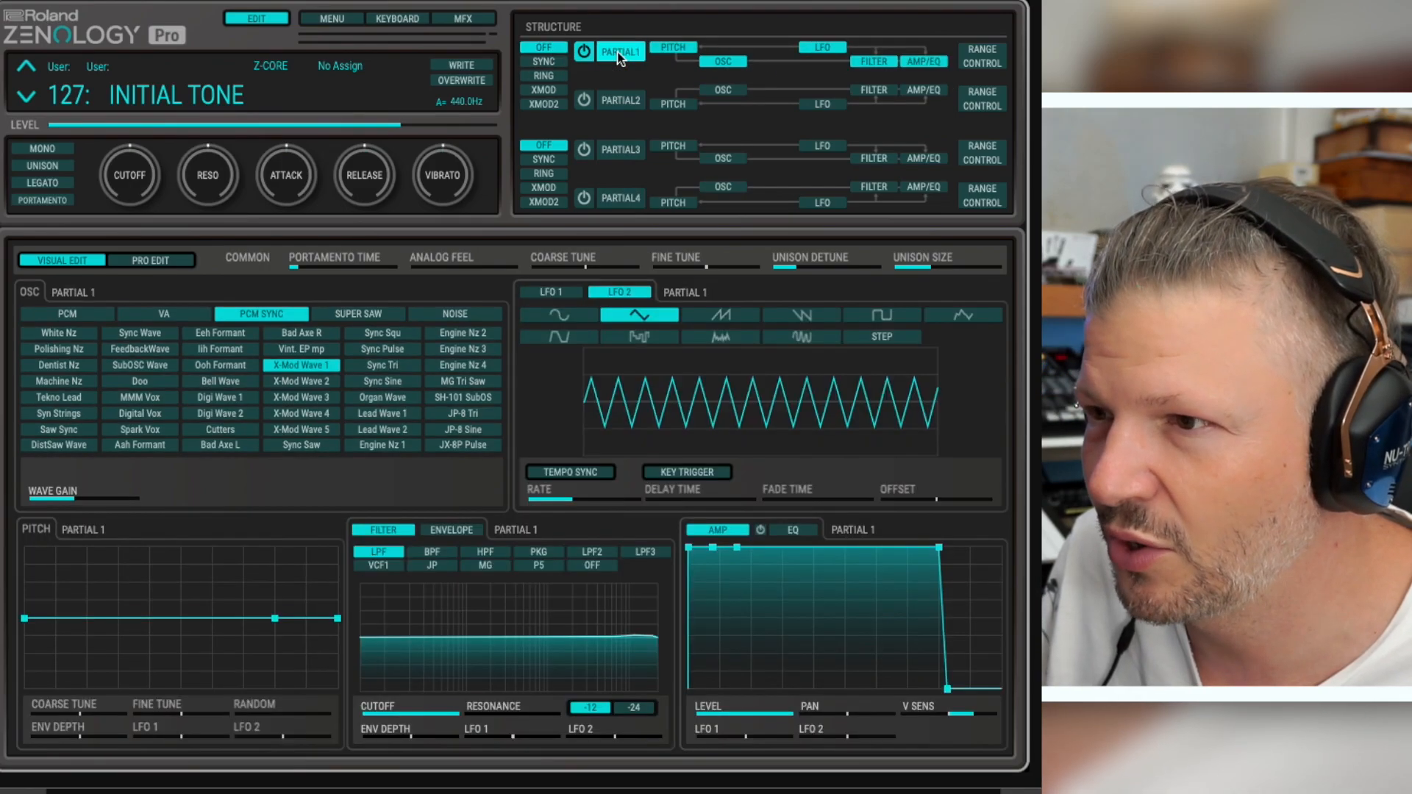
{"action": "left_click", "coordinate": [560, 293]}
{"action": "left_click", "coordinate": [619, 292]}
{"action": "left_click", "coordinate": [553, 294]}
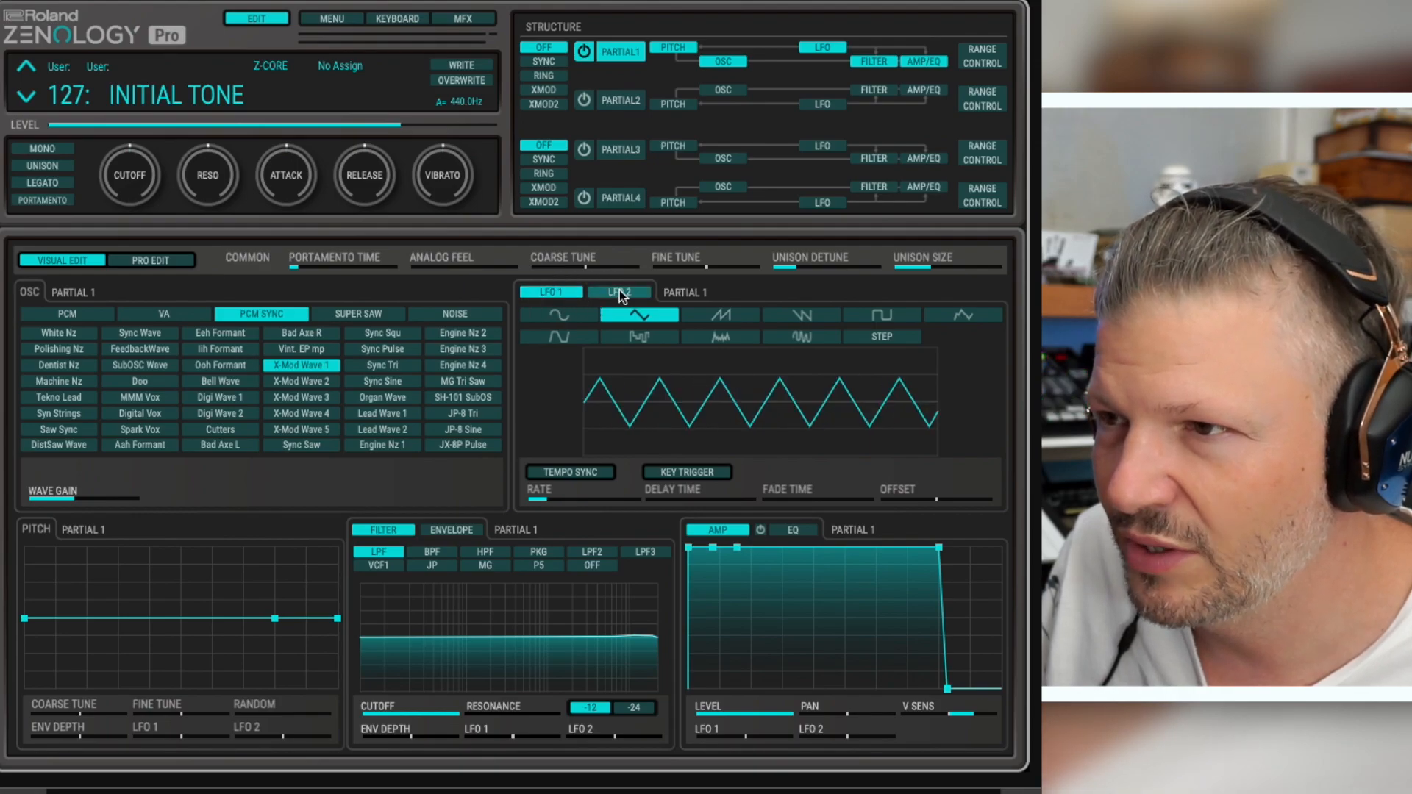
{"action": "left_click", "coordinate": [619, 292]}
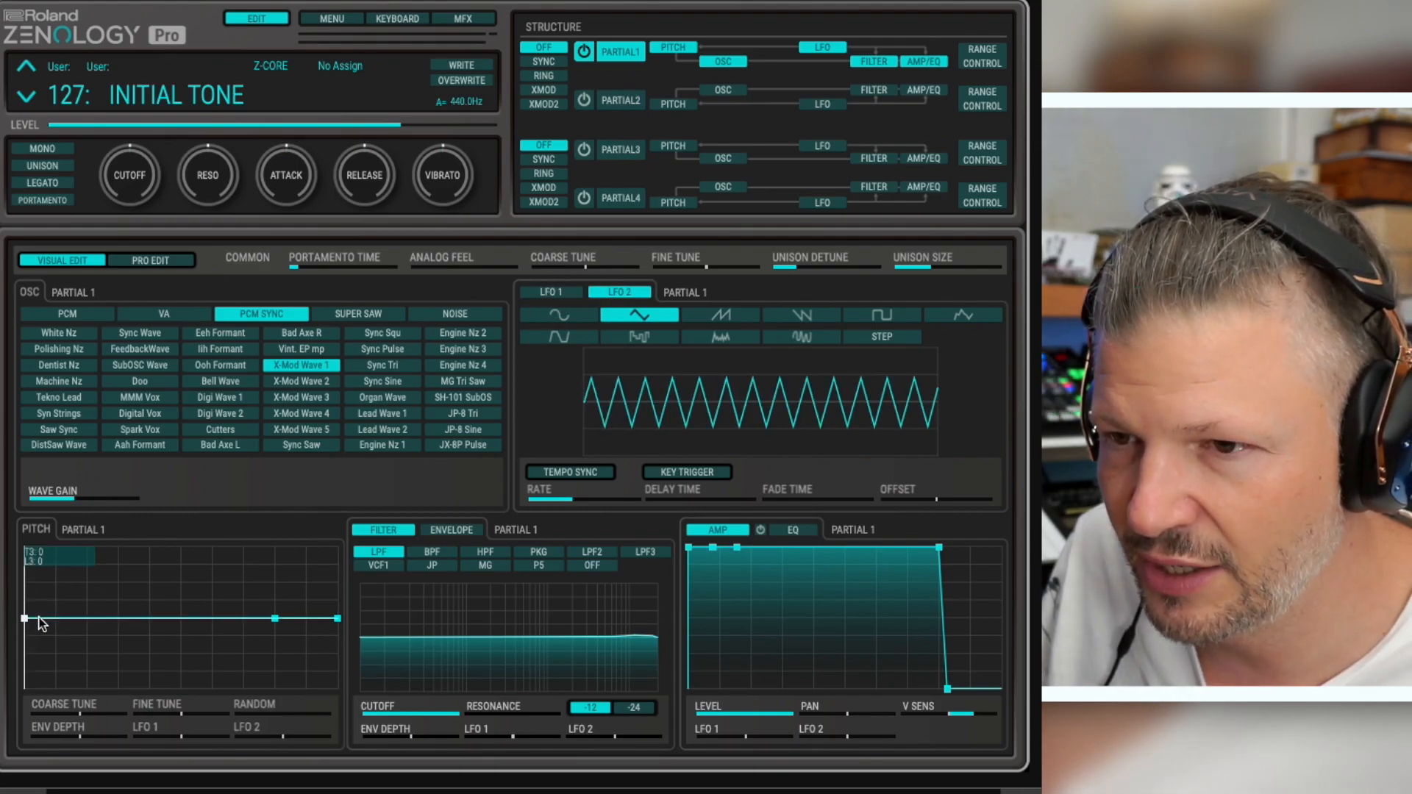
Switch Partial 1's oscillator to VA, and give its pitch envelope a gradual initial rise with an envelope depth of 80.
{"action": "left_click_drag", "start_coordinate": [27, 618], "coordinate": [44, 582]}
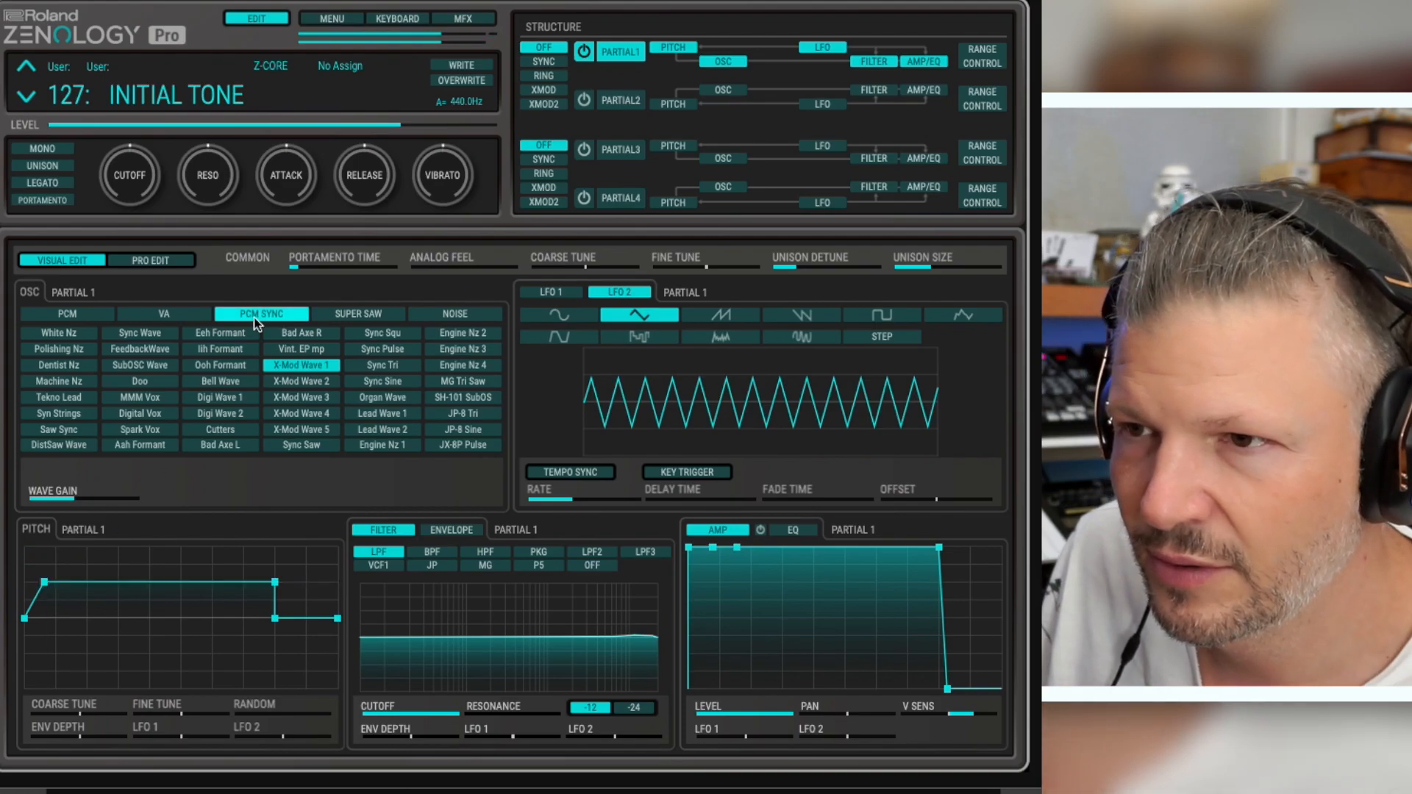
{"action": "left_click", "coordinate": [172, 314]}
{"action": "left_click_drag", "start_coordinate": [274, 582], "coordinate": [85, 586]}
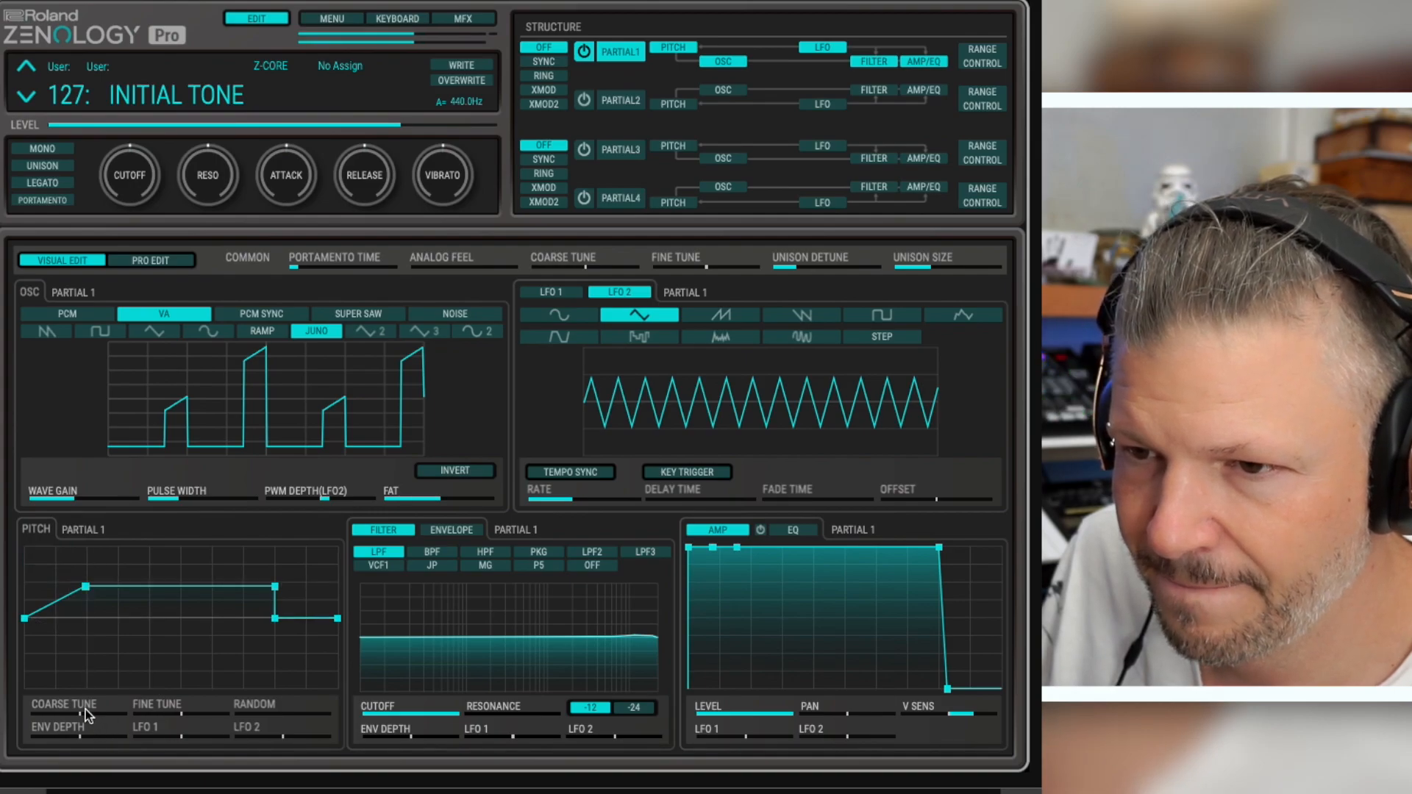
{"action": "left_click_drag", "start_coordinate": [81, 734], "coordinate": [118, 734]}
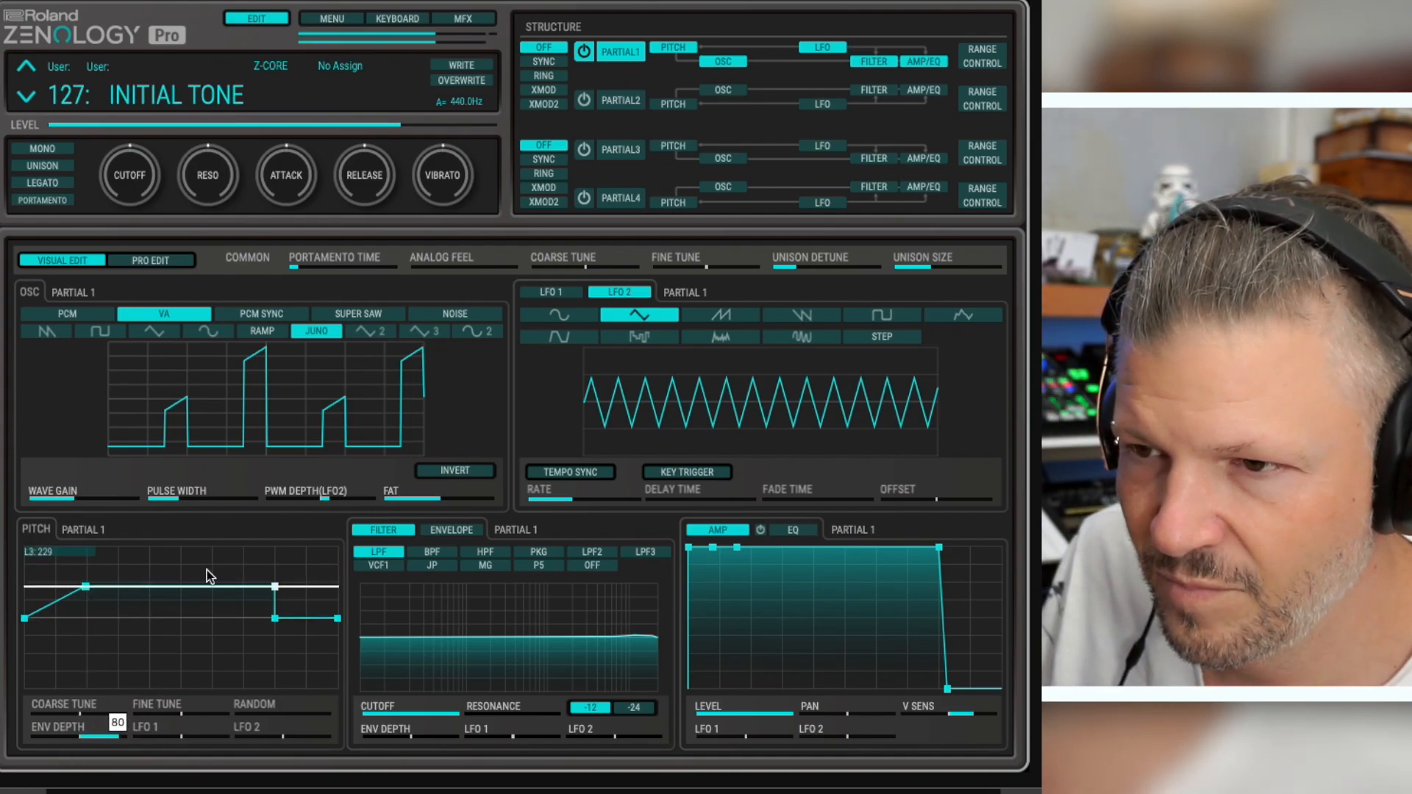
Reshape Partial 1's pitch envelope with a sustain level of 30, a raised end level and an early dip to about -98.
{"action": "mouse_move", "coordinate": [272, 590]}
{"action": "left_mouse_down"}
{"action": "mouse_move", "coordinate": [199, 592]}
{"action": "mouse_move", "coordinate": [179, 608]}
{"action": "mouse_move", "coordinate": [285, 625]}
{"action": "mouse_move", "coordinate": [283, 576]}
{"action": "left_mouse_up"}
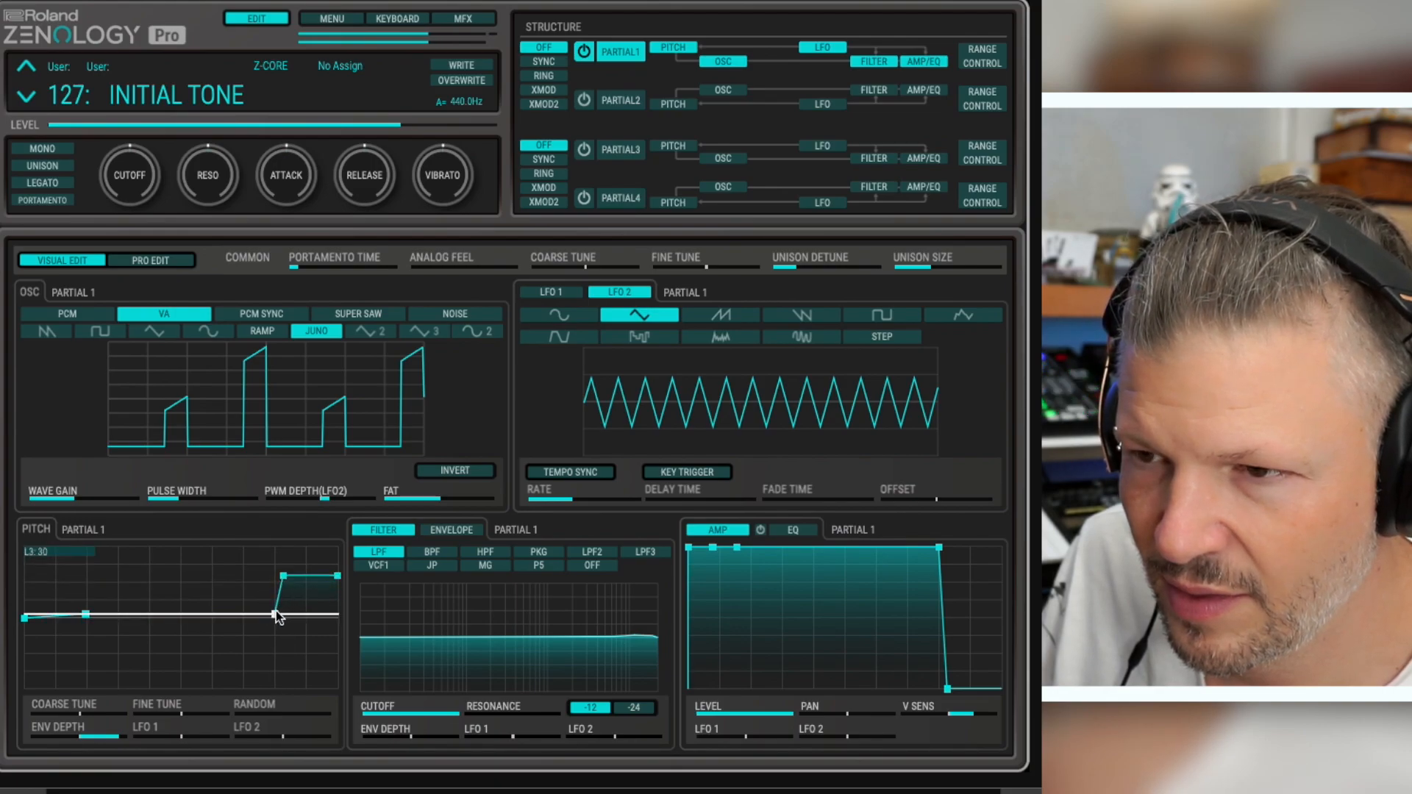
{"action": "mouse_move", "coordinate": [284, 576]}
{"action": "left_mouse_down"}
{"action": "mouse_move", "coordinate": [320, 578]}
{"action": "mouse_move", "coordinate": [295, 576]}
{"action": "left_mouse_up"}
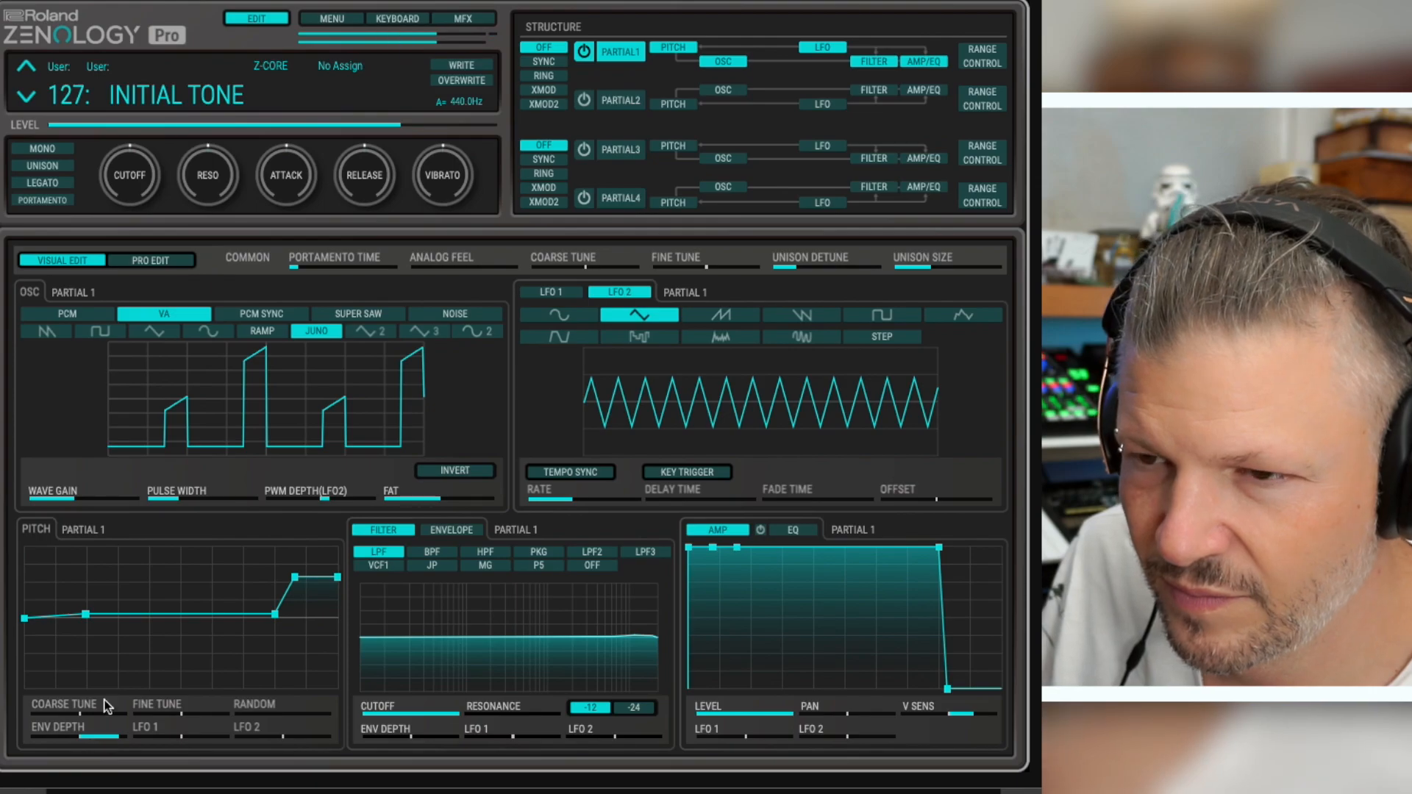
{"action": "mouse_move", "coordinate": [24, 619]}
{"action": "left_mouse_down"}
{"action": "mouse_move", "coordinate": [27, 669]}
{"action": "mouse_move", "coordinate": [44, 631]}
{"action": "left_mouse_up"}
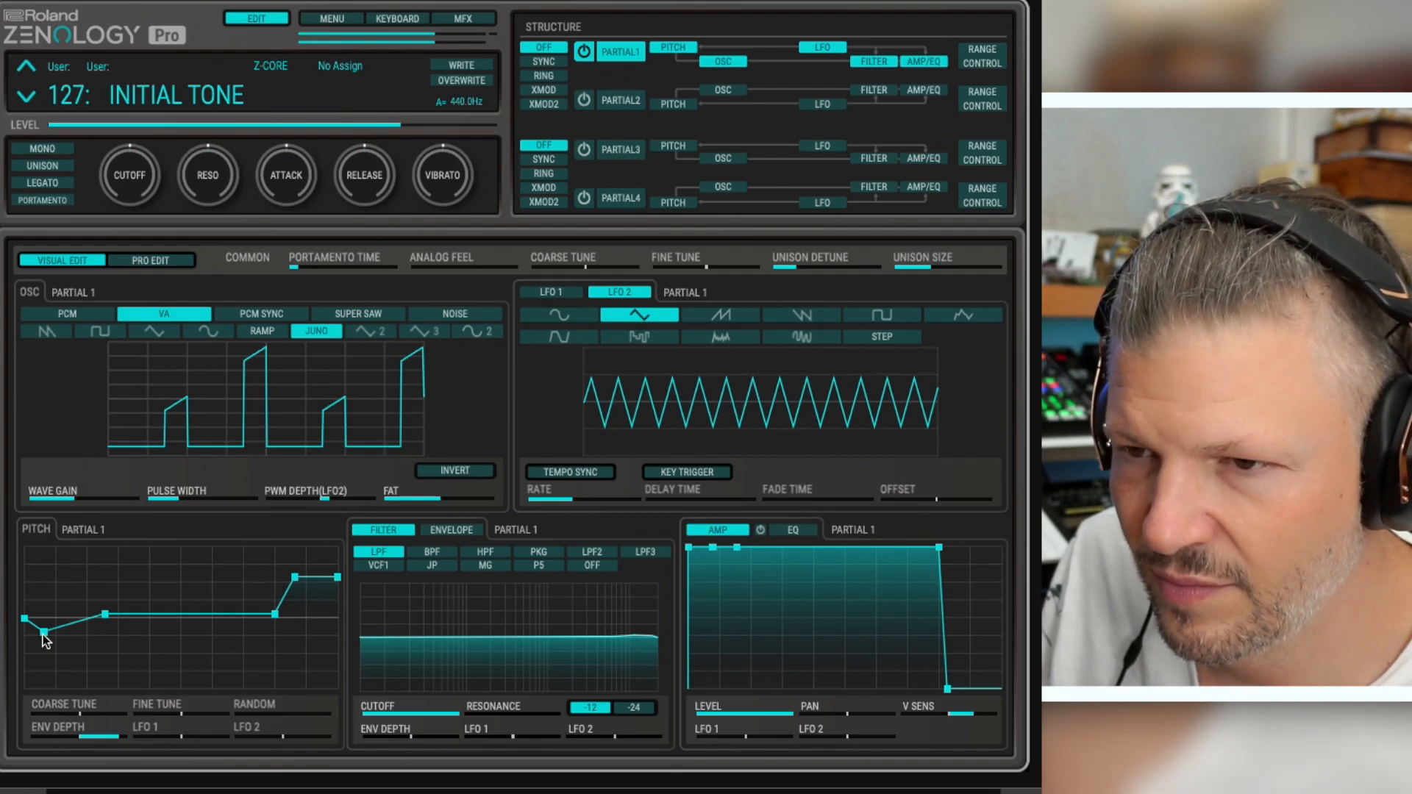
{"action": "left_click_drag", "start_coordinate": [43, 634], "coordinate": [49, 643]}
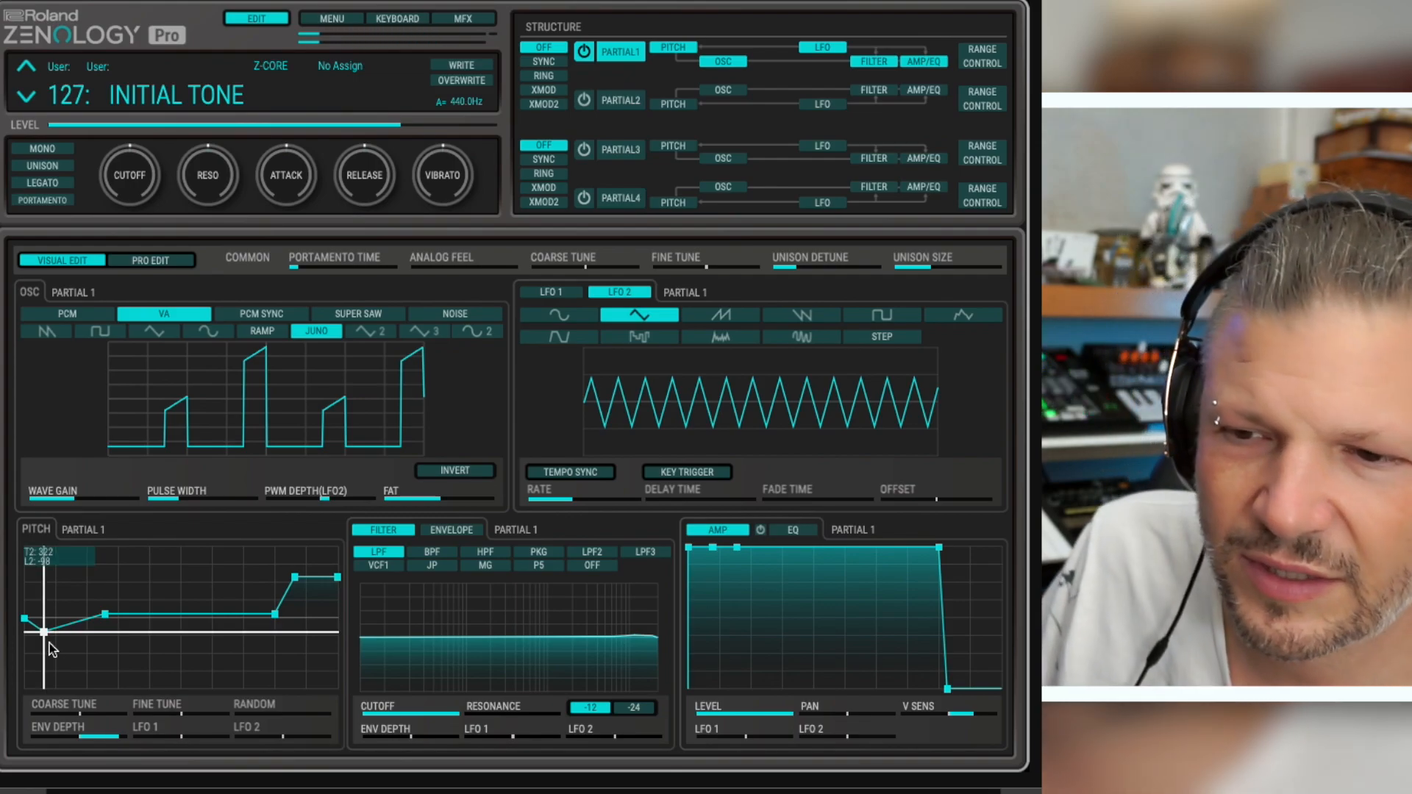
Return Partial 1's pitch envelope depth to its neutral centre value.
{"action": "left_click_drag", "start_coordinate": [116, 741], "coordinate": [76, 739]}
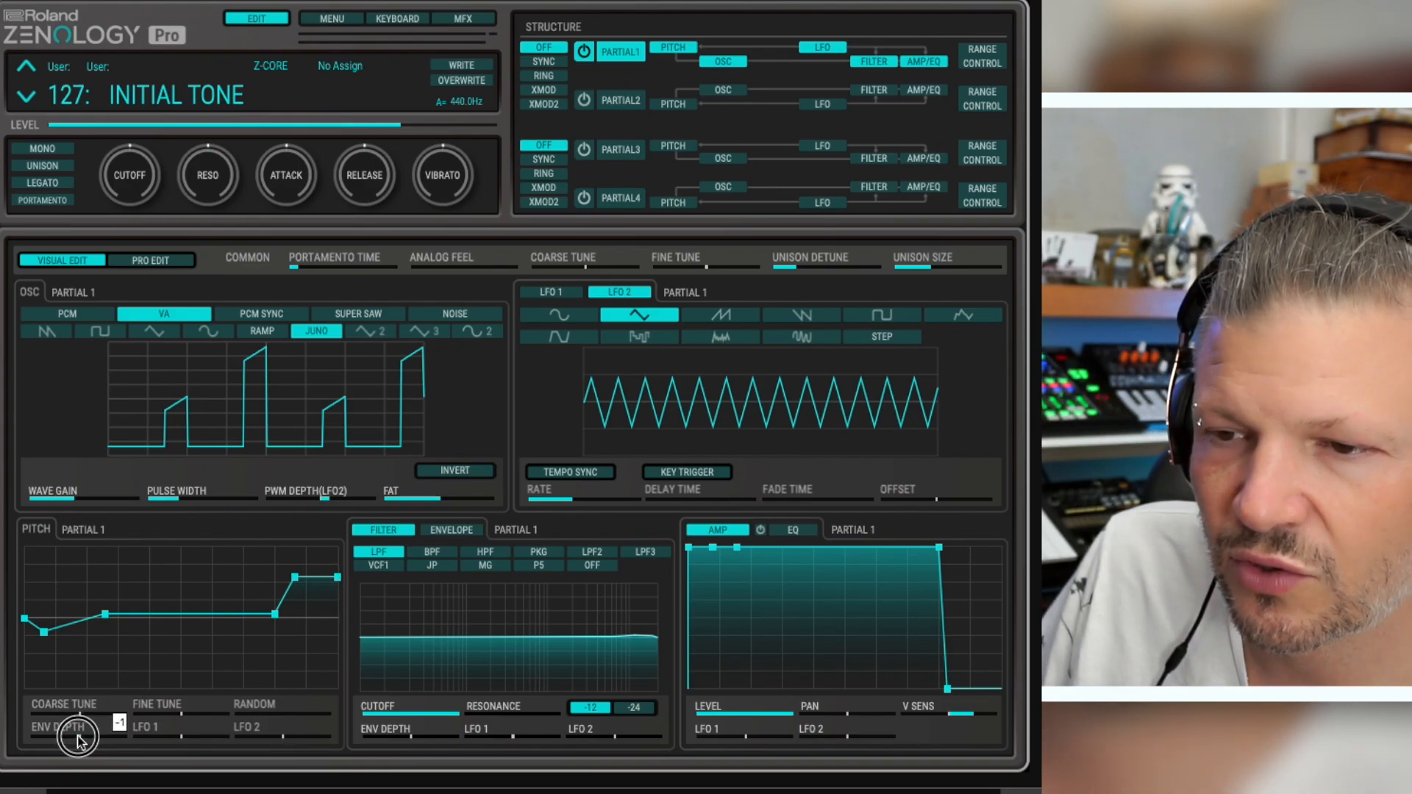
{"action": "left_click_drag", "start_coordinate": [77, 740], "coordinate": [79, 740]}
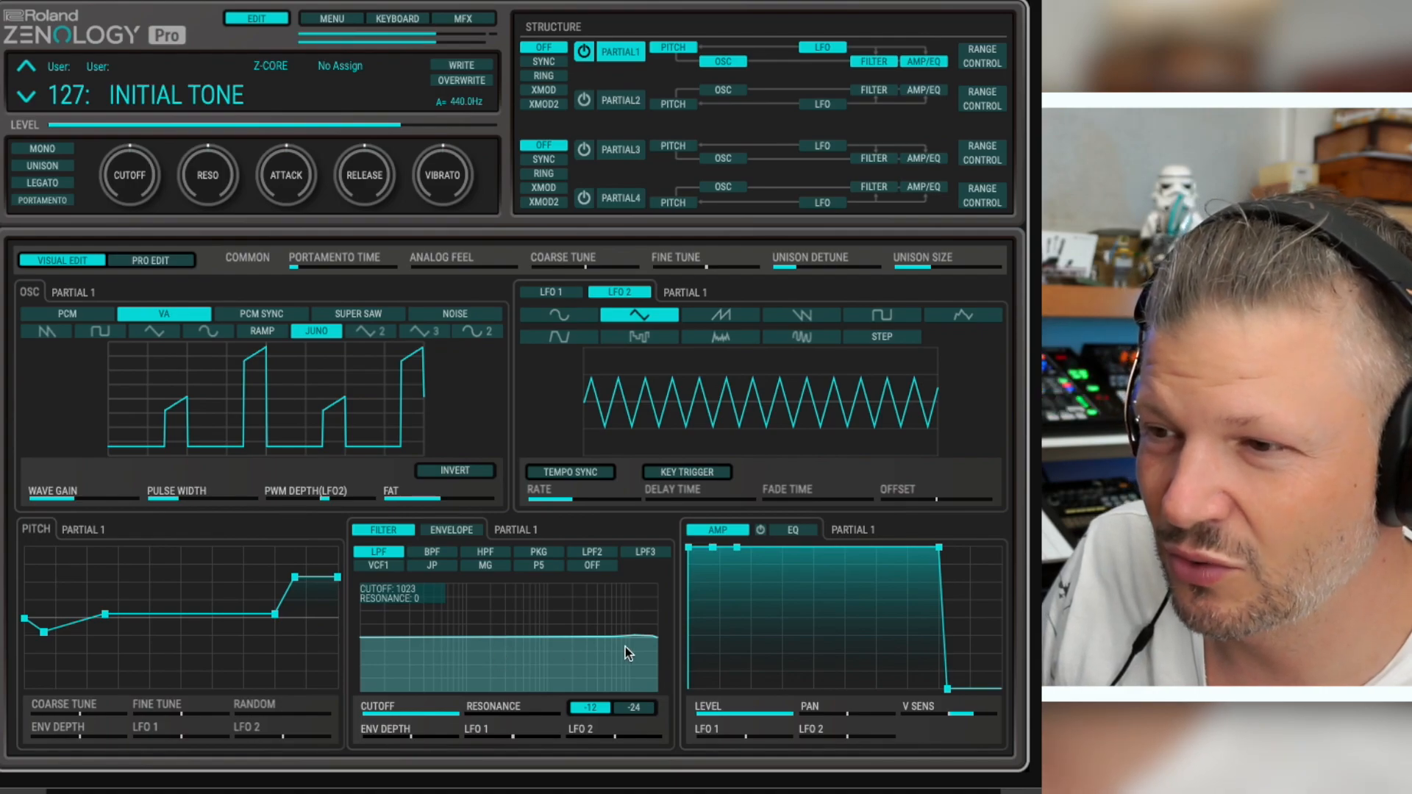
Lower Partial 1's filter cutoff with a slight resonance peak, and try the BPF, HPF, PKG and LPF2 filter types.
{"action": "left_click_drag", "start_coordinate": [645, 638], "coordinate": [569, 624]}
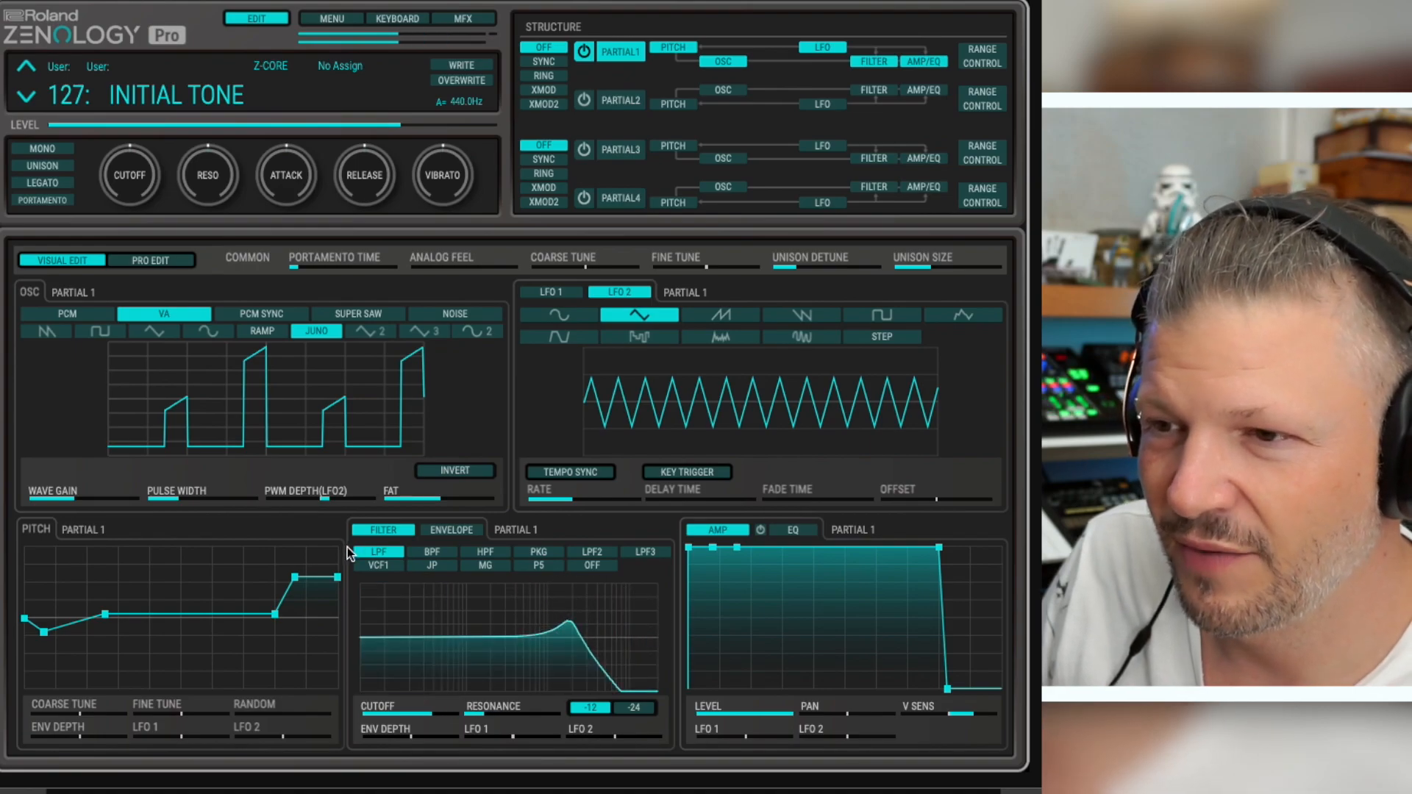
{"action": "left_click", "coordinate": [433, 550]}
{"action": "left_click", "coordinate": [485, 551]}
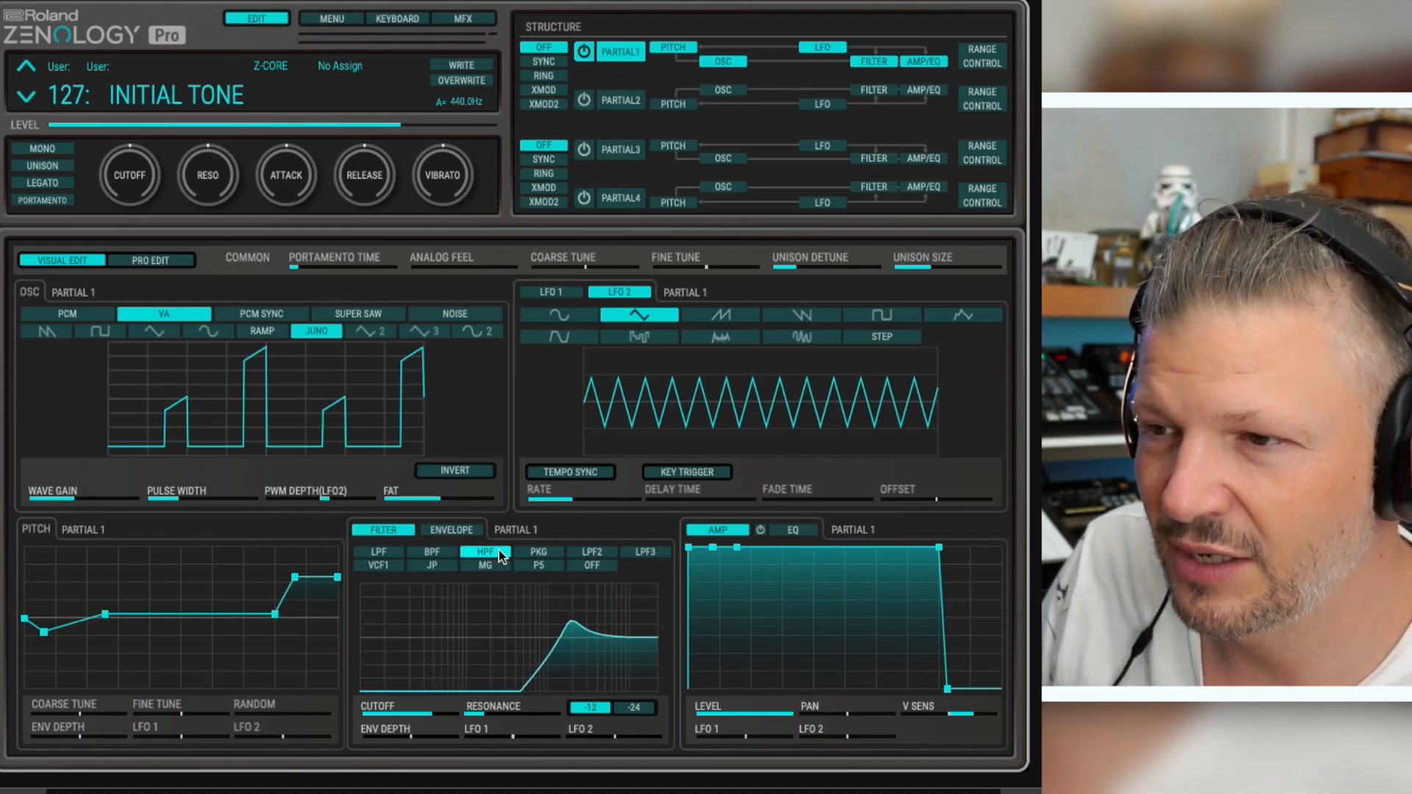
{"action": "left_click", "coordinate": [535, 553]}
{"action": "left_click", "coordinate": [606, 553]}
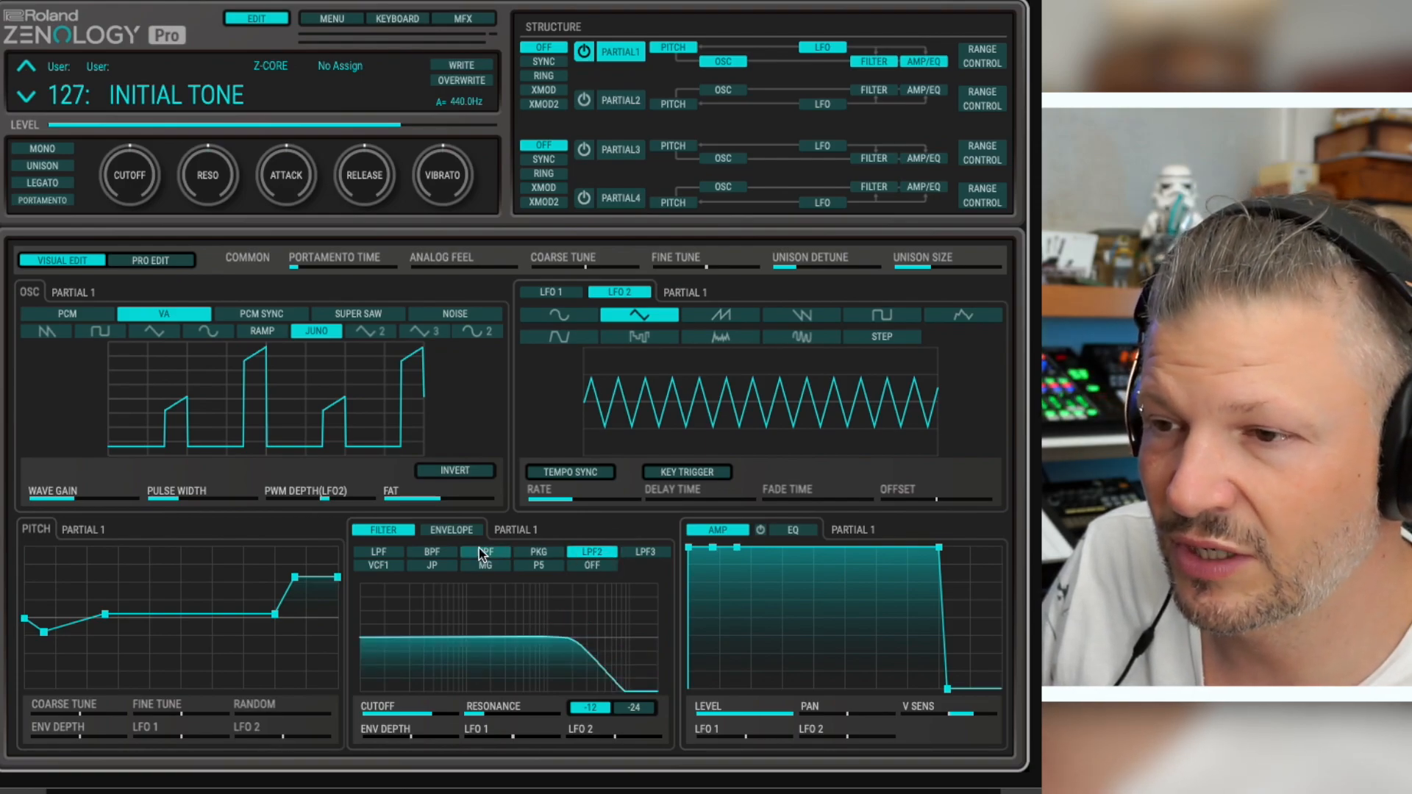
Compare the LPF and LPF2 filter types on Partial 1 with the cutoff at 607 and the resonance at 302.
{"action": "left_click", "coordinate": [381, 553]}
{"action": "left_click", "coordinate": [592, 552]}
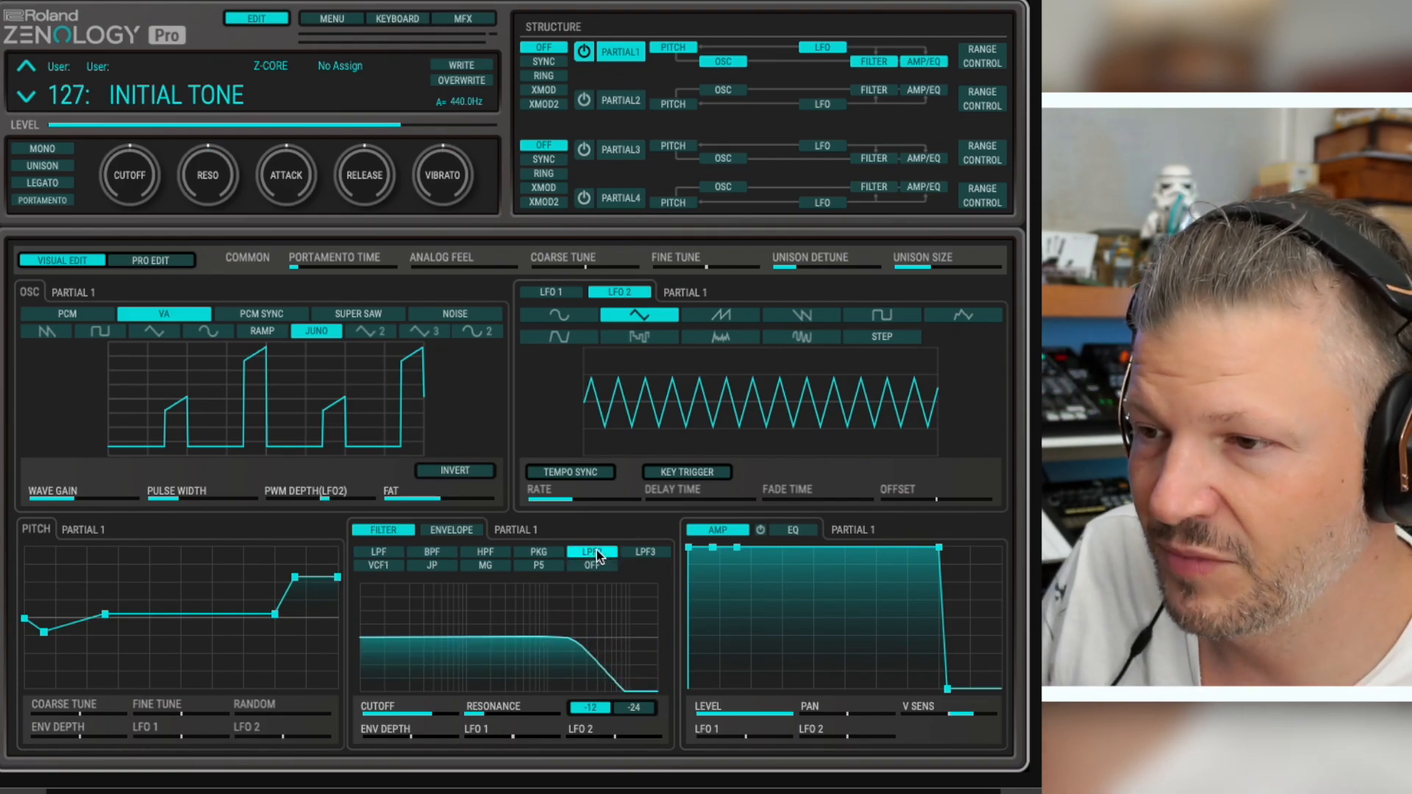
{"action": "left_click_drag", "start_coordinate": [571, 637], "coordinate": [536, 615]}
{"action": "left_click", "coordinate": [379, 553]}
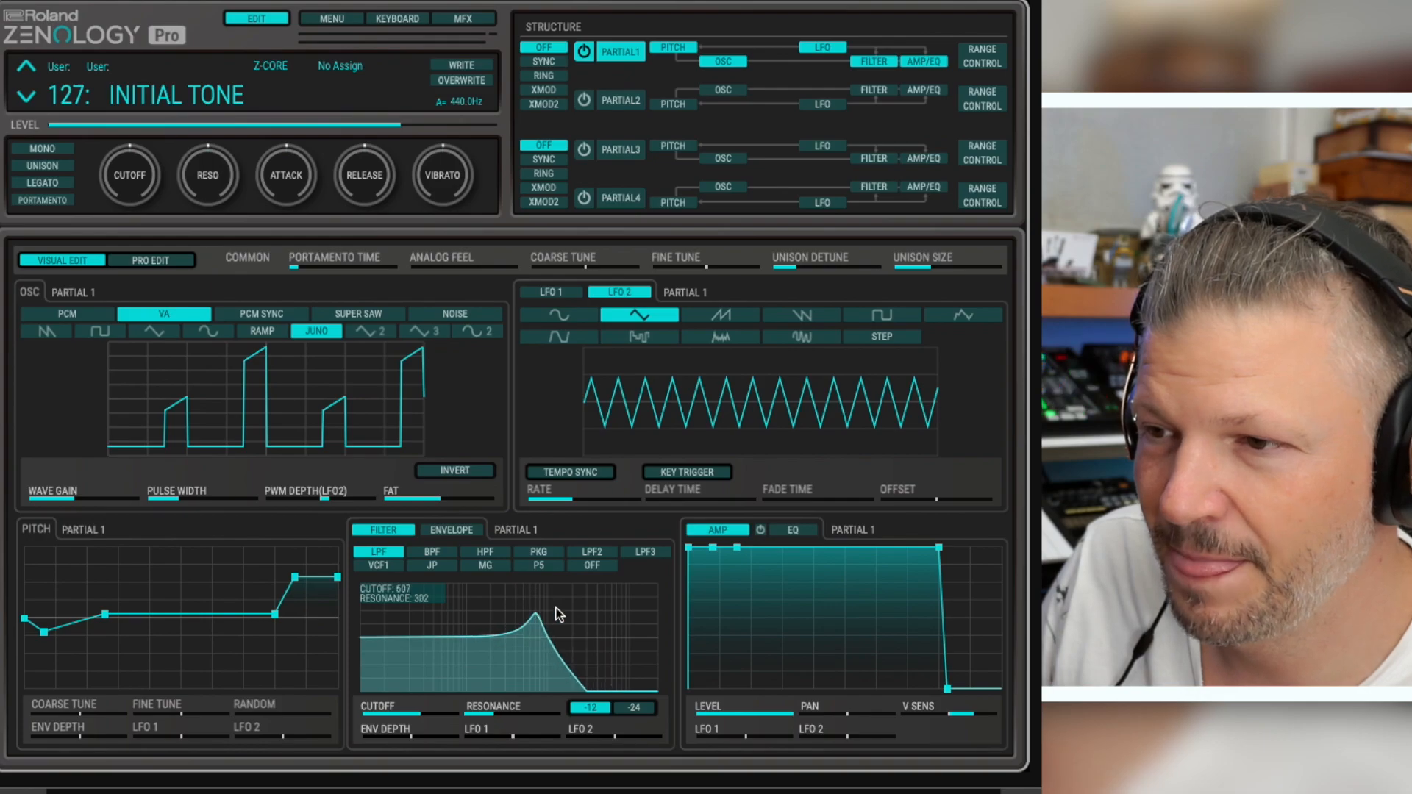
{"action": "left_click", "coordinate": [592, 553]}
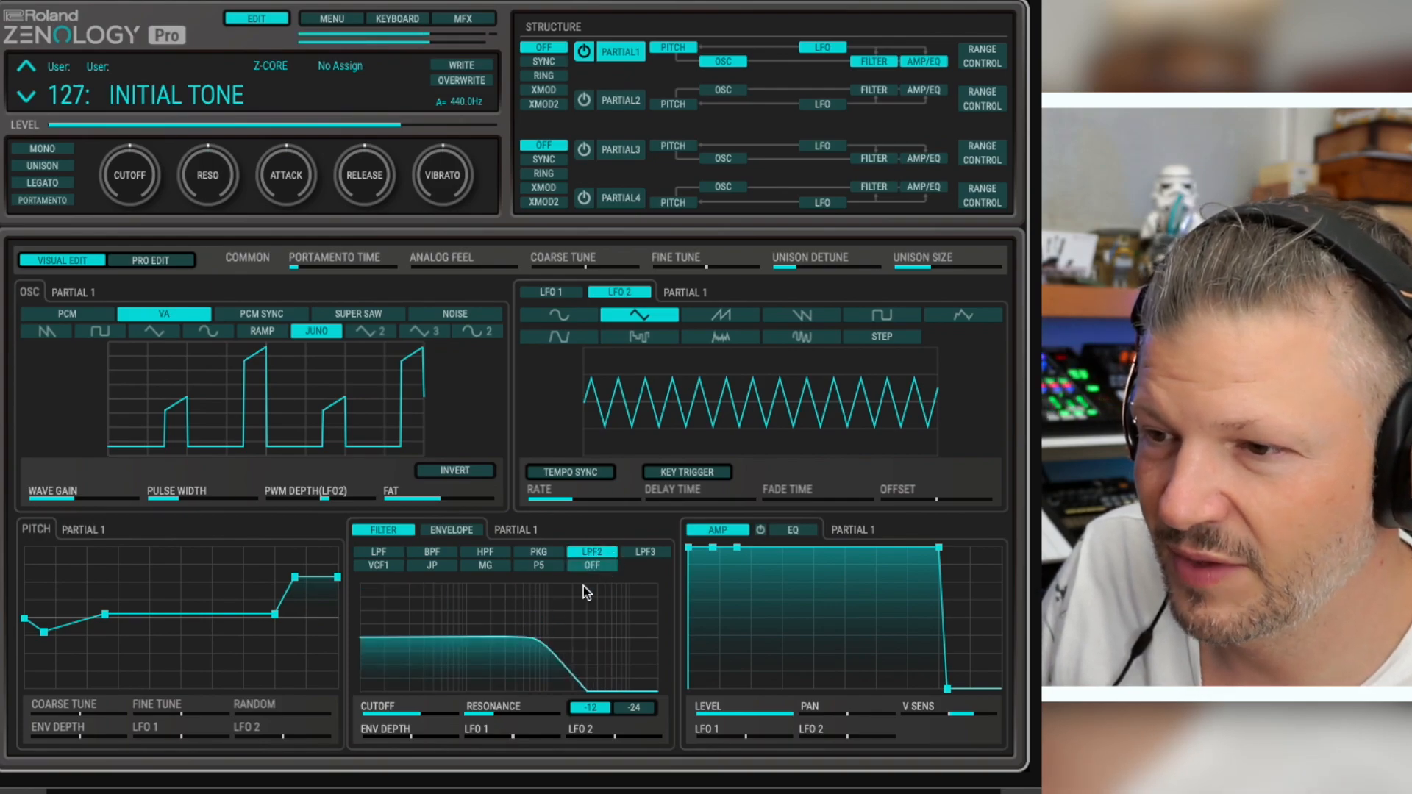
Raise Partial 1's filter resonance further and try the LPF3 and VCF1 filter types.
{"action": "mouse_move", "coordinate": [494, 713]}
{"action": "left_mouse_down"}
{"action": "mouse_move", "coordinate": [562, 717]}
{"action": "mouse_move", "coordinate": [498, 715]}
{"action": "mouse_move", "coordinate": [542, 703]}
{"action": "mouse_move", "coordinate": [502, 710]}
{"action": "left_mouse_up"}
{"action": "left_click", "coordinate": [645, 551]}
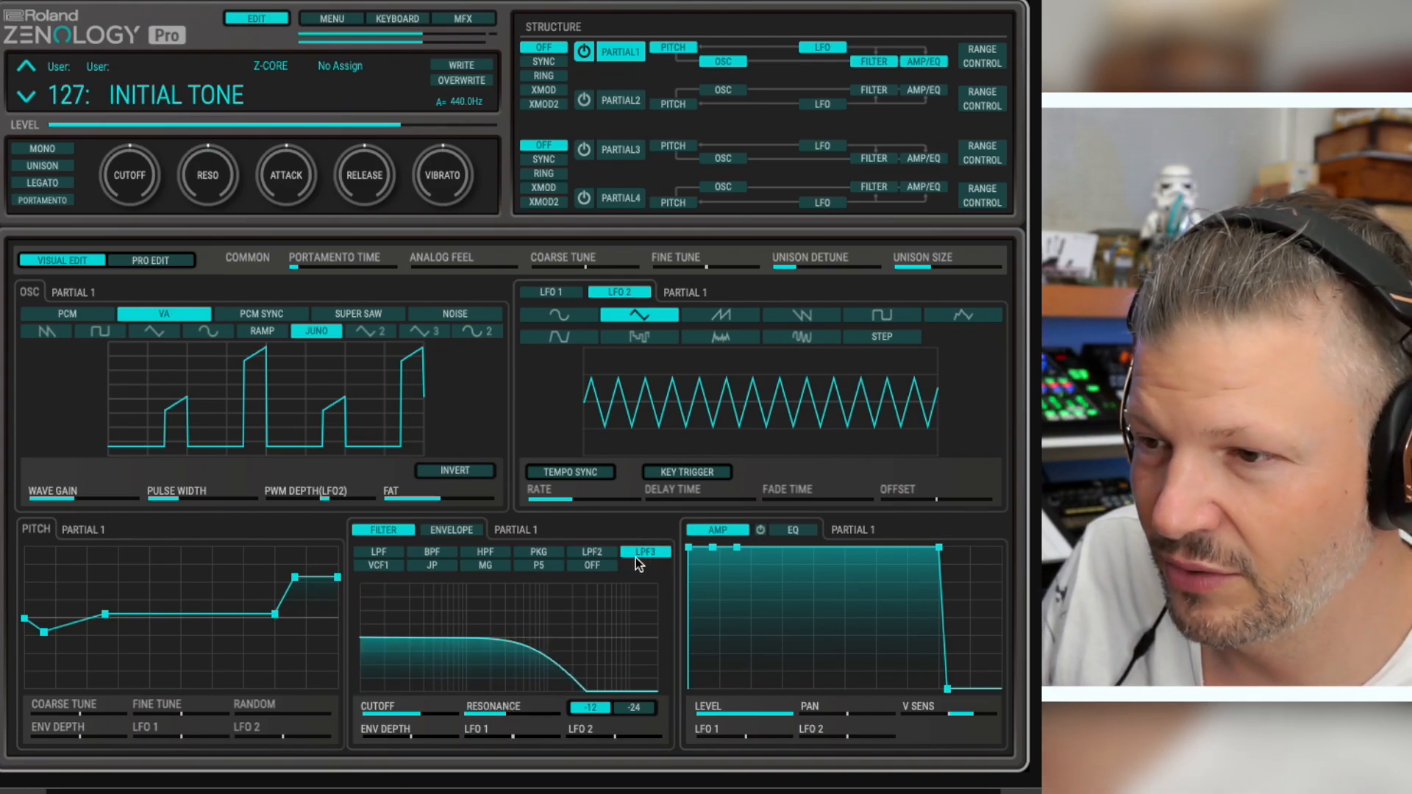
{"action": "left_click", "coordinate": [384, 567]}
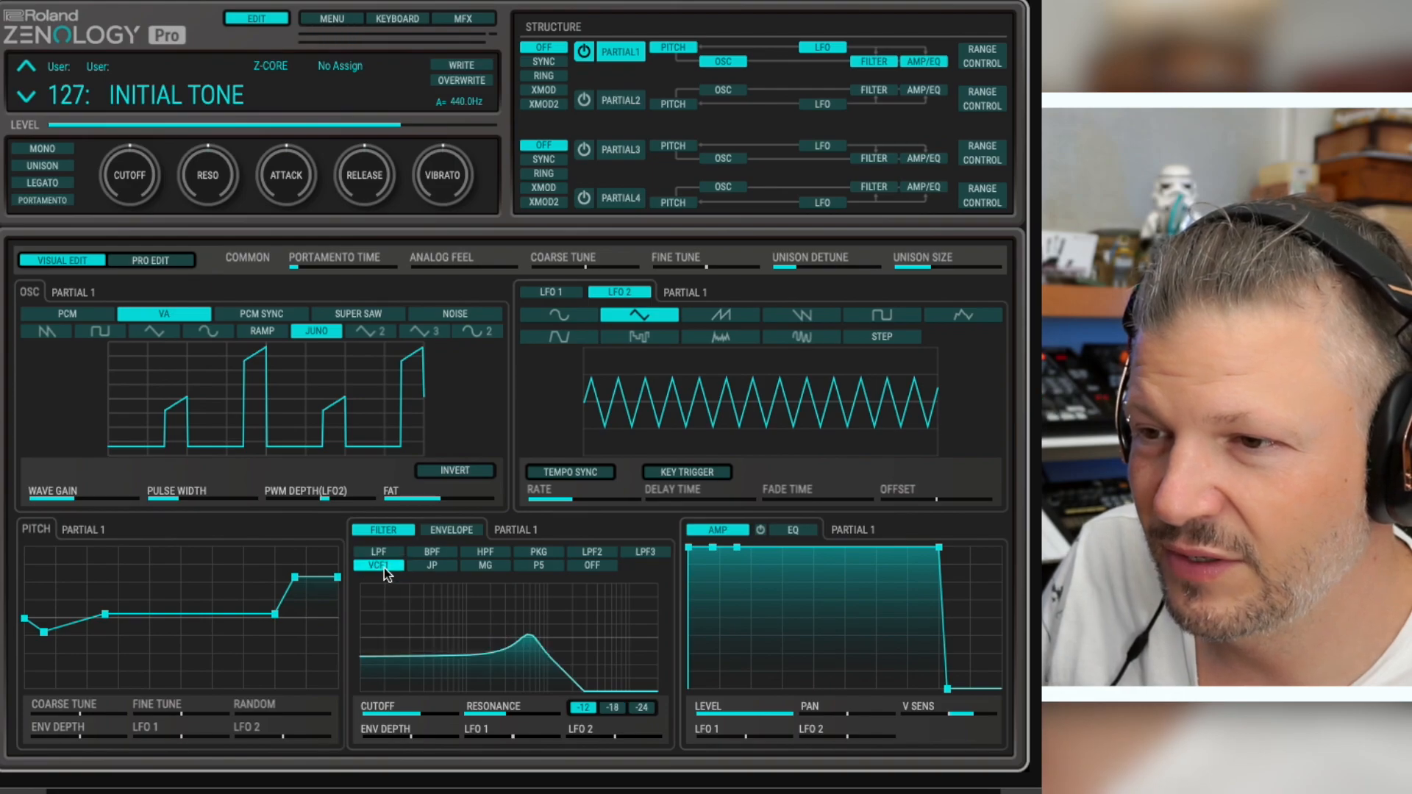
Adjust Partial 1's VCF1 filter slightly, try the JP type with varied resonance, and settle at cutoff 605 and resonance 184.
{"action": "mouse_move", "coordinate": [524, 642]}
{"action": "left_mouse_down"}
{"action": "mouse_move", "coordinate": [552, 609]}
{"action": "mouse_move", "coordinate": [495, 602]}
{"action": "mouse_move", "coordinate": [434, 634]}
{"action": "mouse_move", "coordinate": [558, 624]}
{"action": "mouse_move", "coordinate": [502, 616]}
{"action": "mouse_move", "coordinate": [550, 599]}
{"action": "mouse_move", "coordinate": [498, 605]}
{"action": "mouse_move", "coordinate": [506, 642]}
{"action": "mouse_move", "coordinate": [536, 666]}
{"action": "mouse_move", "coordinate": [533, 650]}
{"action": "left_mouse_up"}
{"action": "left_click", "coordinate": [432, 565]}
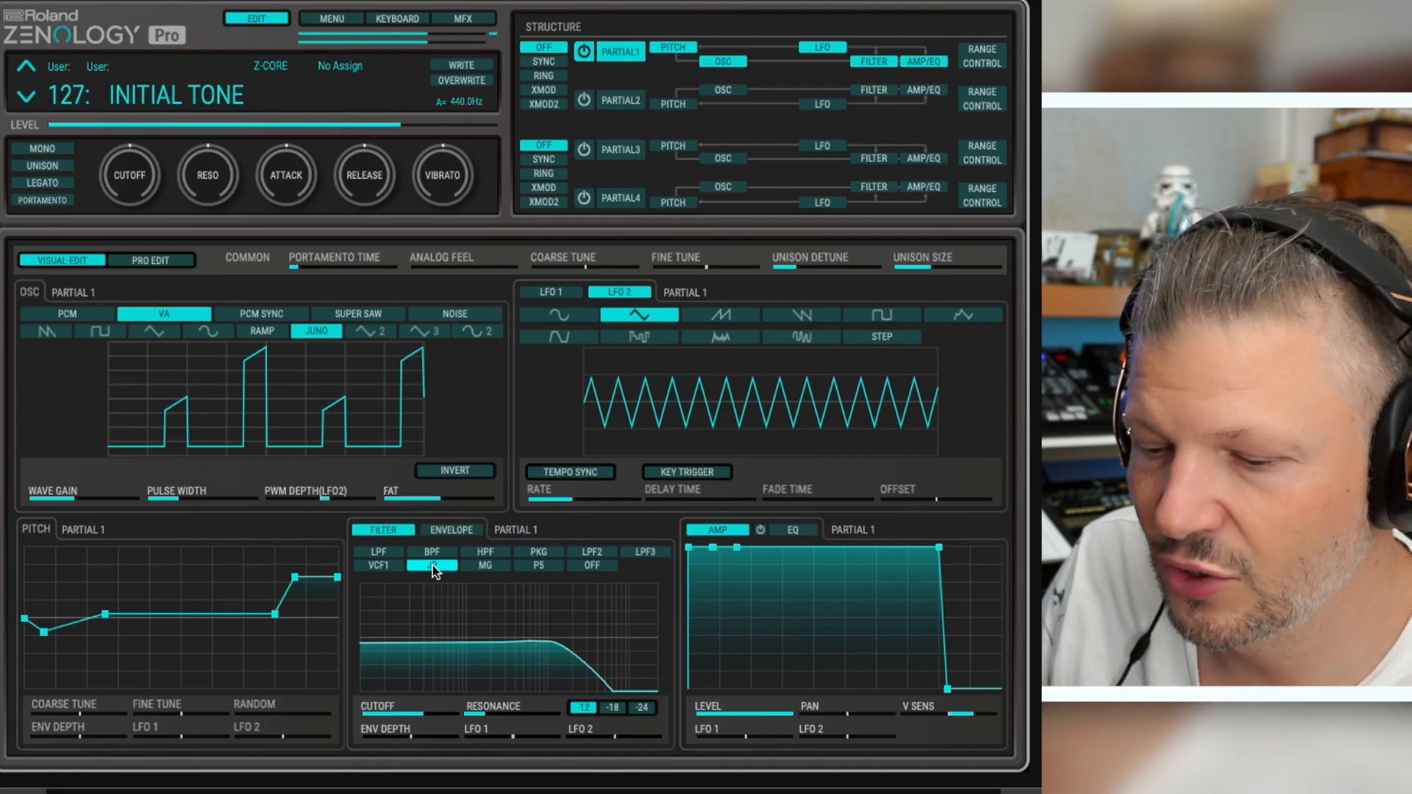
{"action": "left_click_drag", "start_coordinate": [552, 640], "coordinate": [503, 610]}
{"action": "left_click_drag", "start_coordinate": [513, 616], "coordinate": [544, 646]}
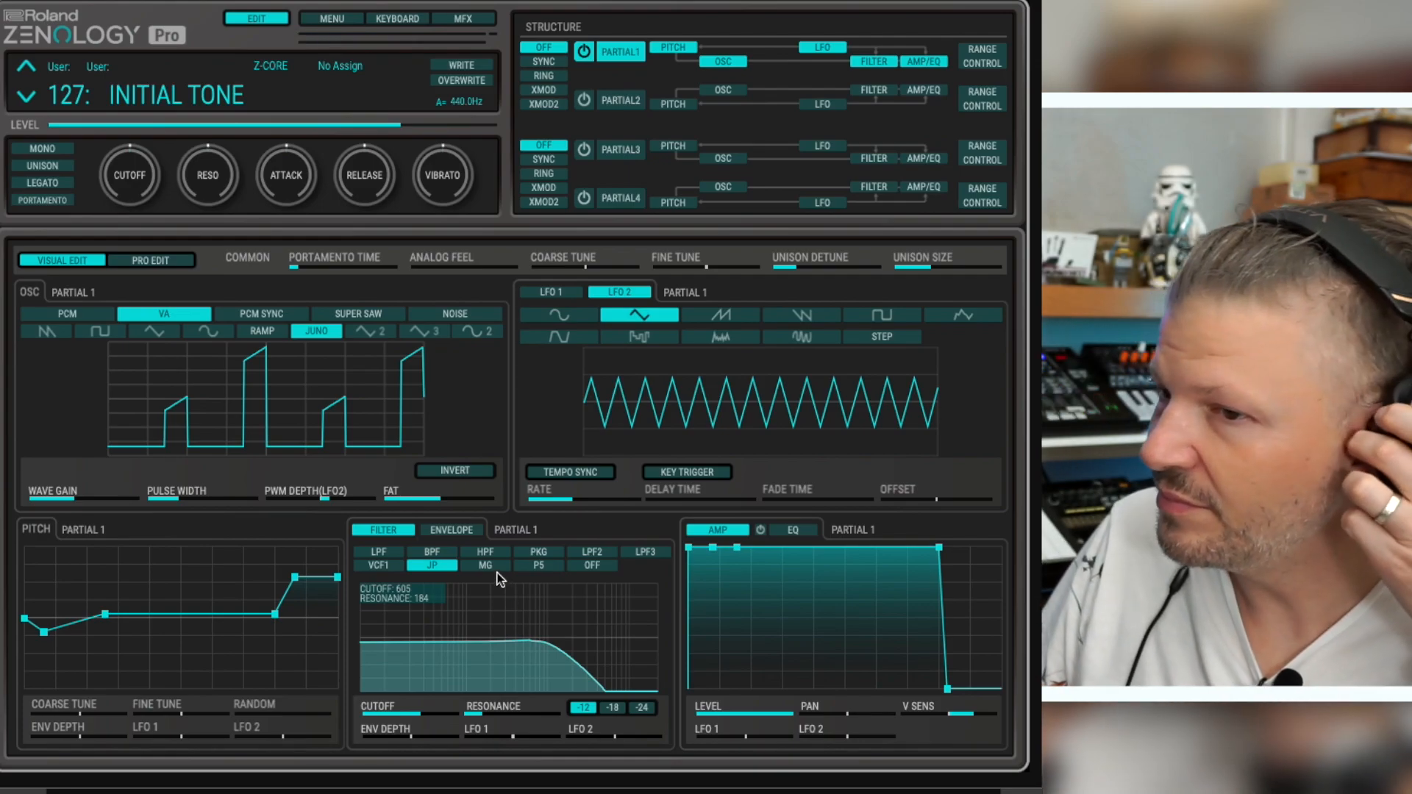
Try the MG filter type on Partial 1, switch to P5, and set the cutoff to 622 and the resonance to 164.
{"action": "left_click", "coordinate": [497, 572]}
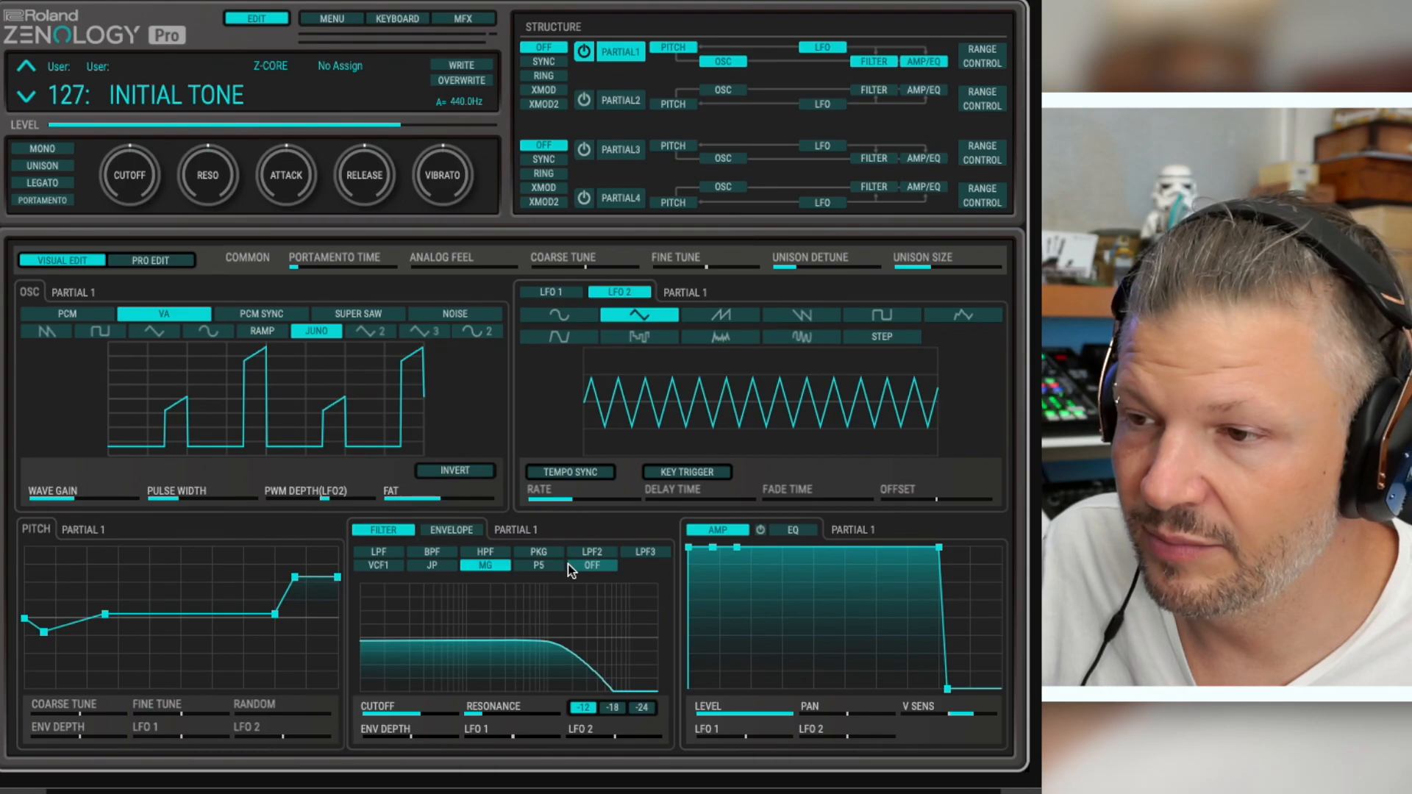
{"action": "left_click", "coordinate": [554, 569]}
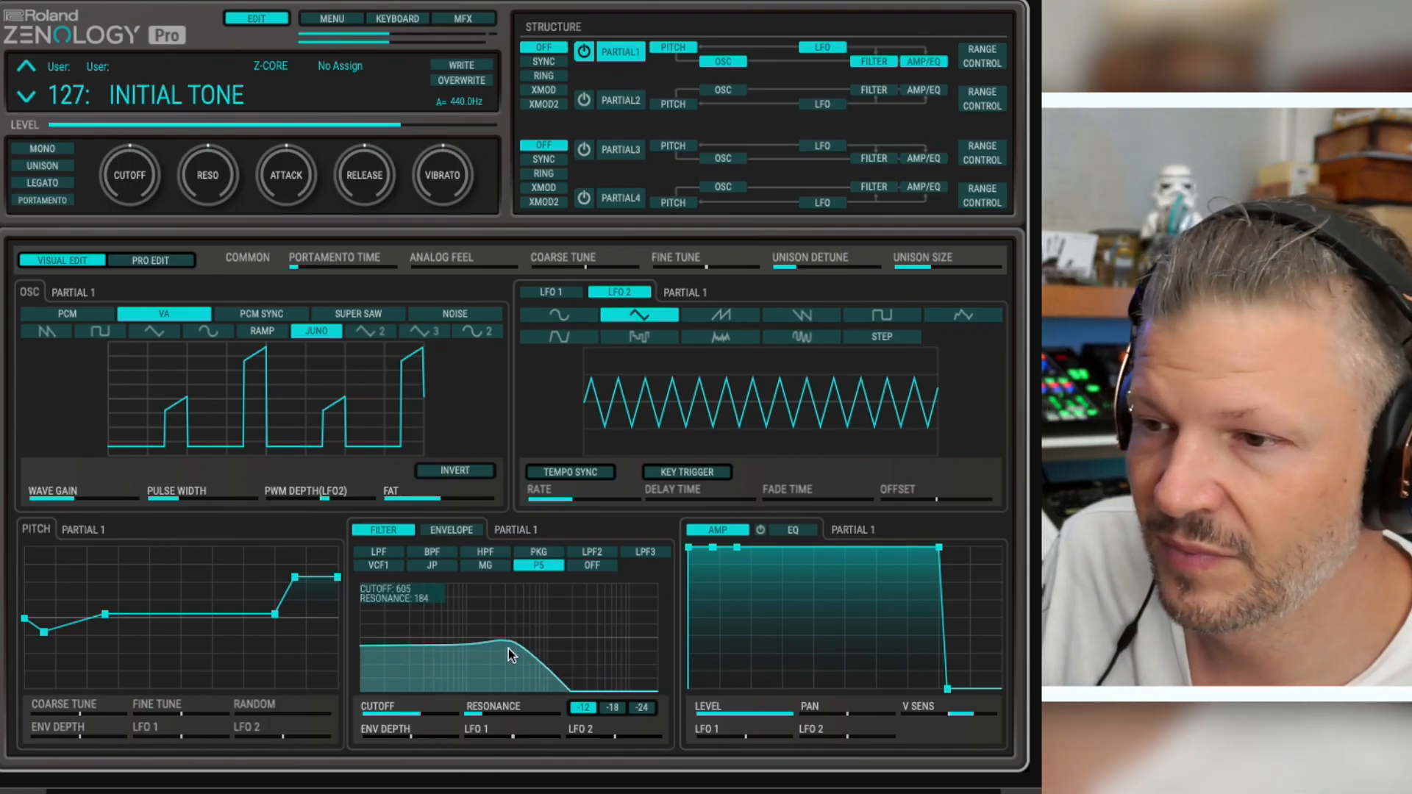
{"action": "mouse_move", "coordinate": [509, 646]}
{"action": "left_mouse_down"}
{"action": "mouse_move", "coordinate": [534, 630]}
{"action": "mouse_move", "coordinate": [554, 642]}
{"action": "mouse_move", "coordinate": [498, 649]}
{"action": "mouse_move", "coordinate": [514, 652]}
{"action": "left_mouse_up"}
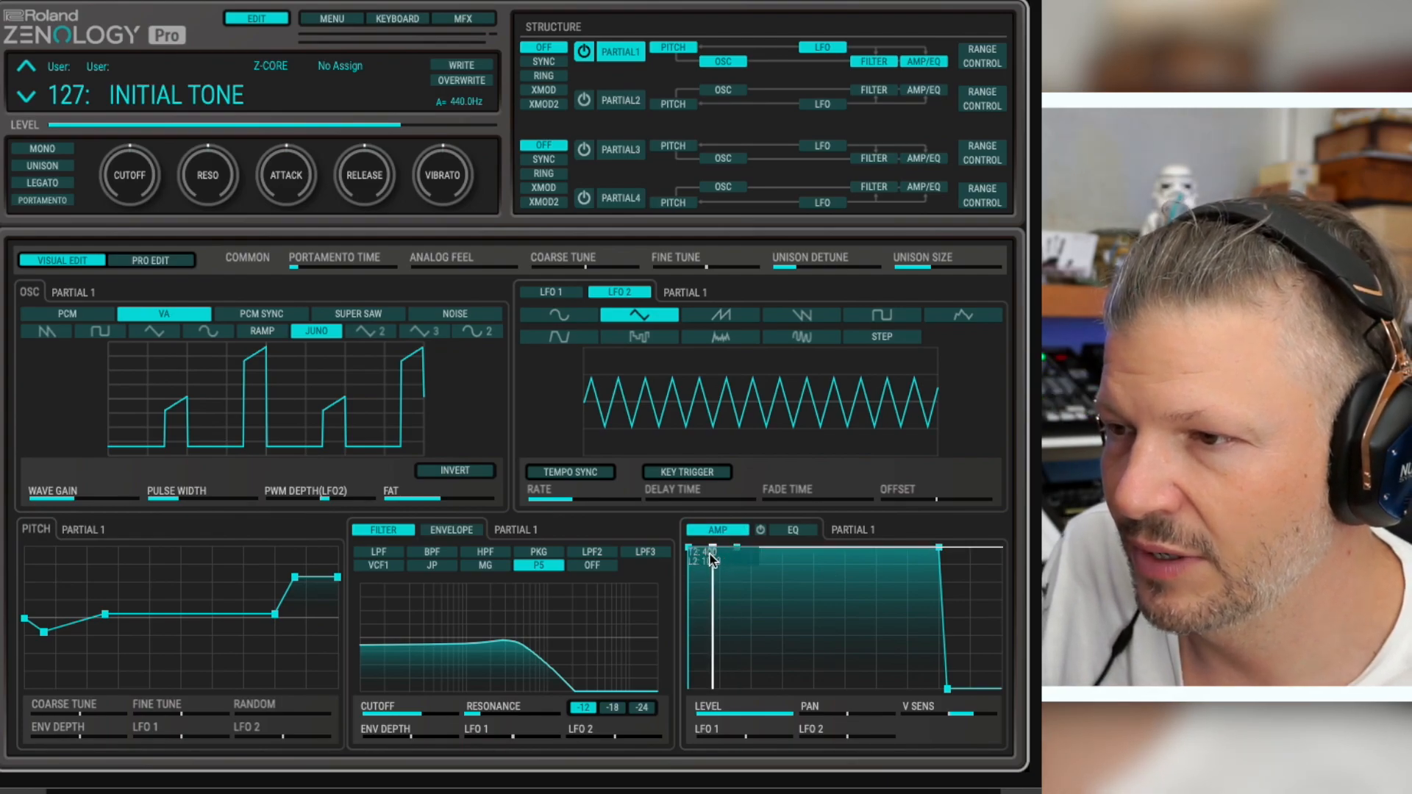
Shape Partial 1's amp envelope with a slow attack (T1 897), a deep dip at the second point, and L3 at 885.
{"action": "left_click_drag", "start_coordinate": [713, 545], "coordinate": [846, 570]}
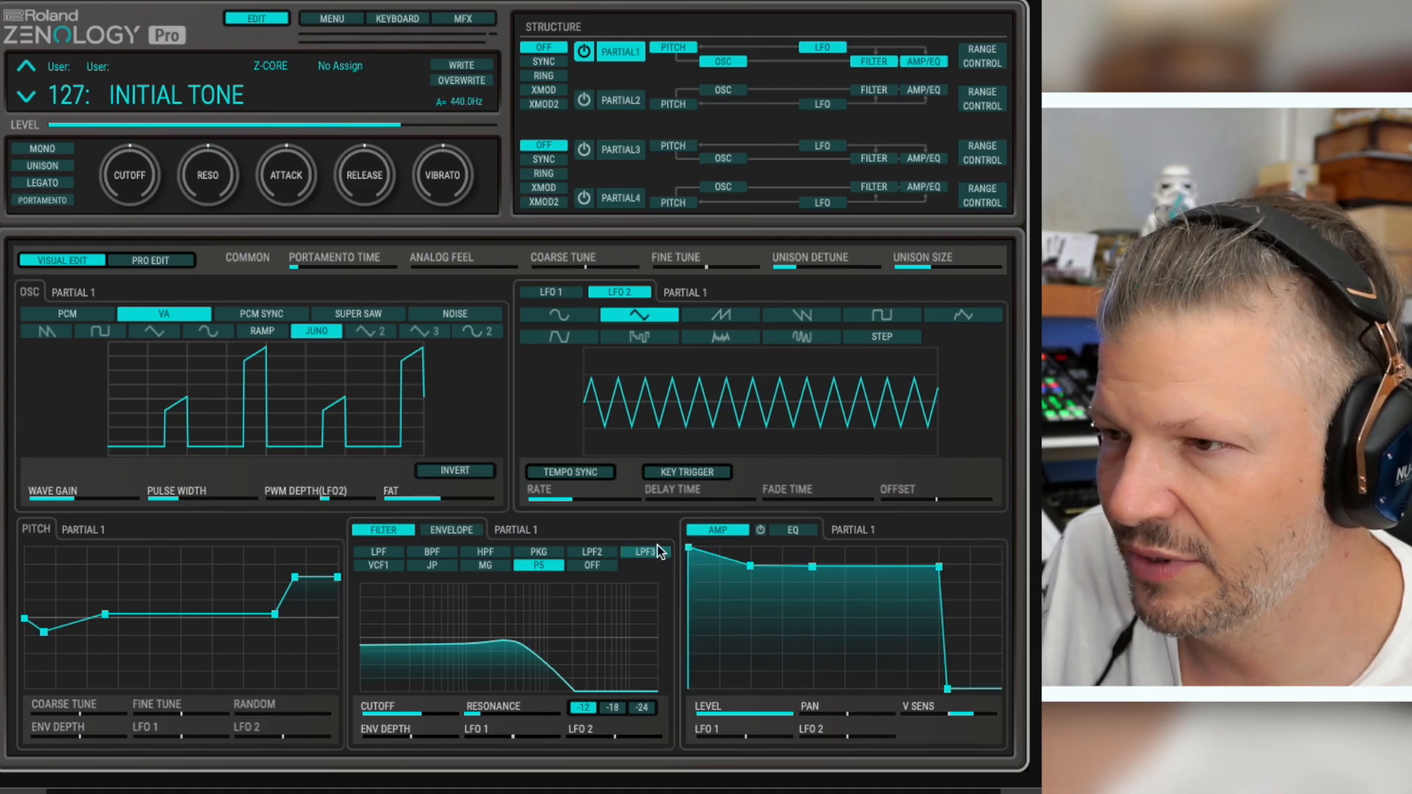
{"action": "left_click_drag", "start_coordinate": [687, 547], "coordinate": [733, 550]}
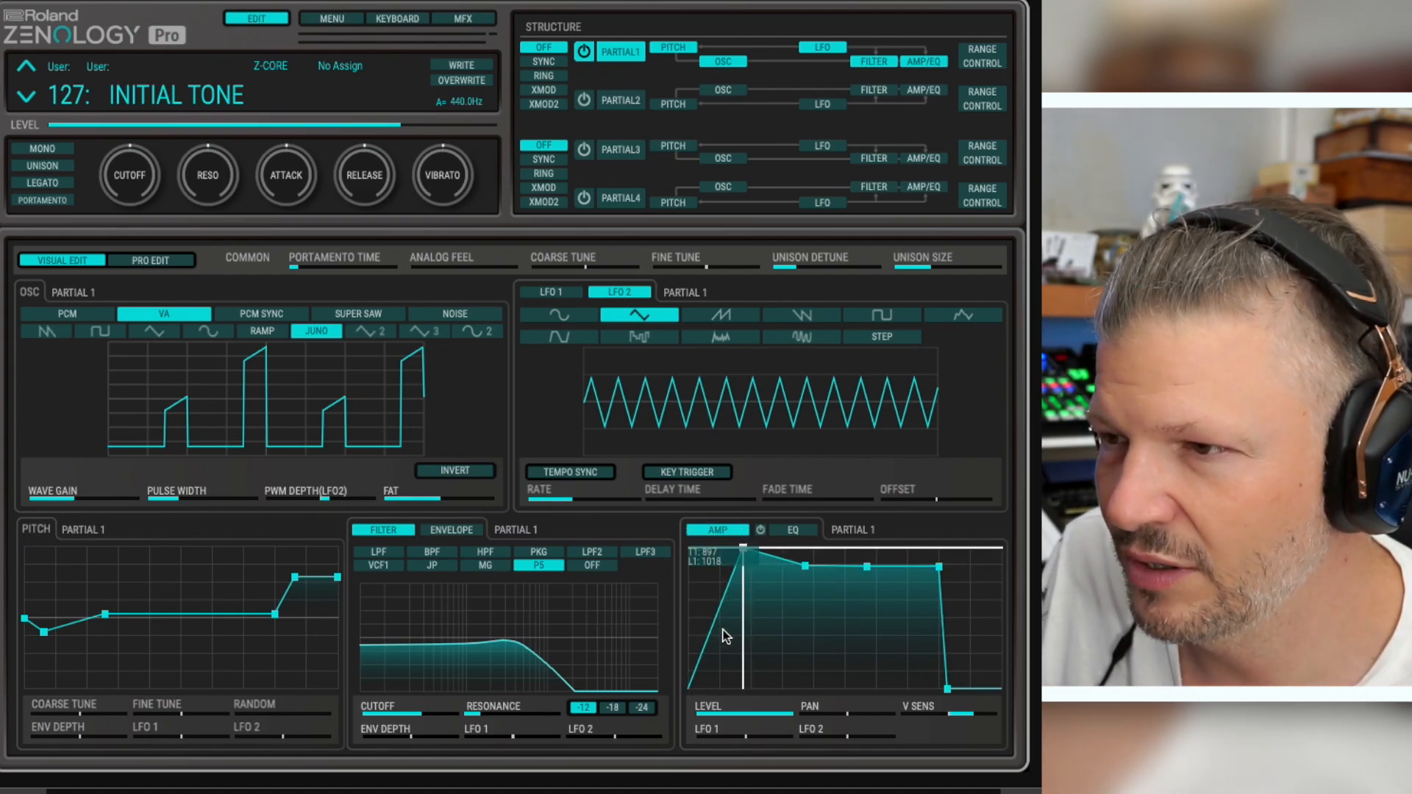
{"action": "left_click_drag", "start_coordinate": [805, 570], "coordinate": [868, 567]}
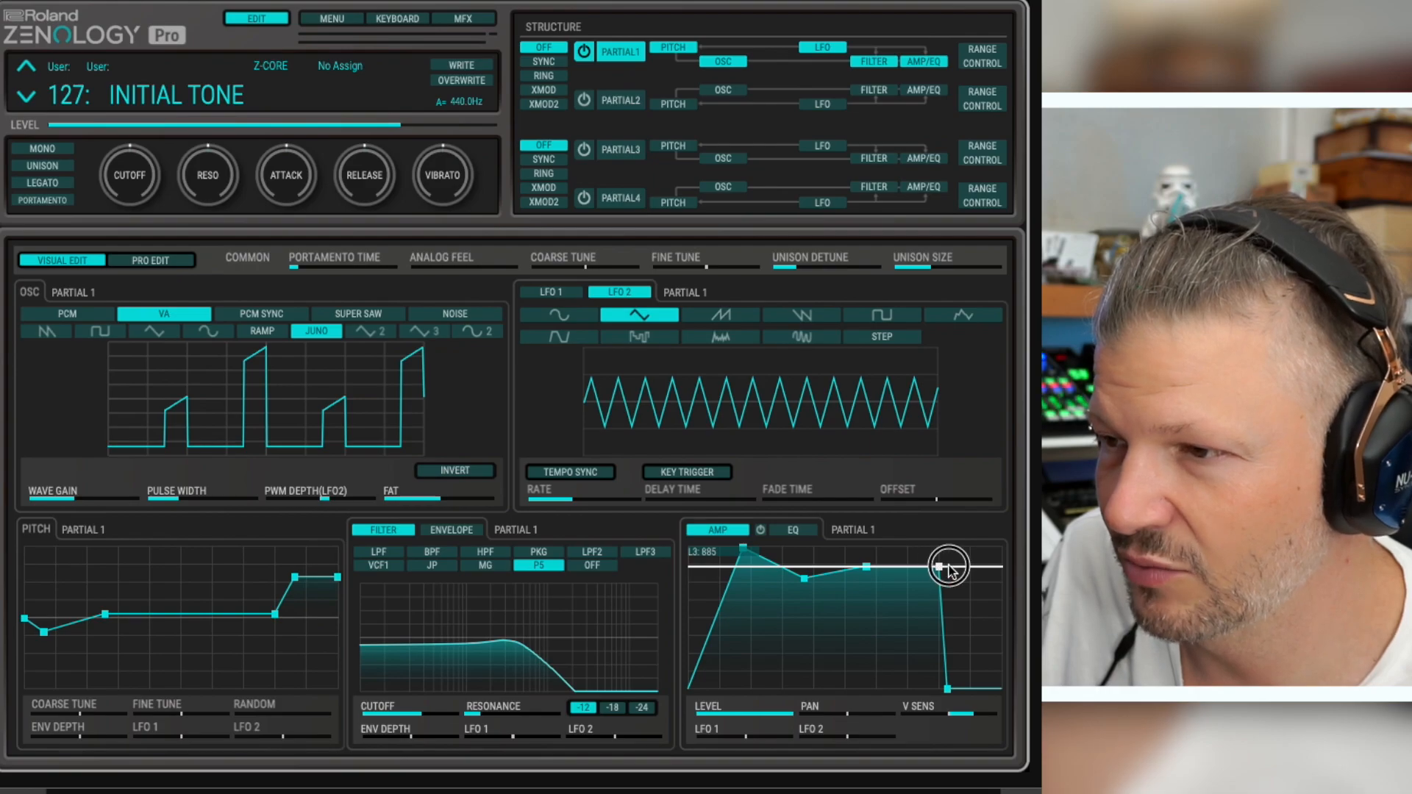
{"action": "left_click_drag", "start_coordinate": [803, 578], "coordinate": [789, 641]}
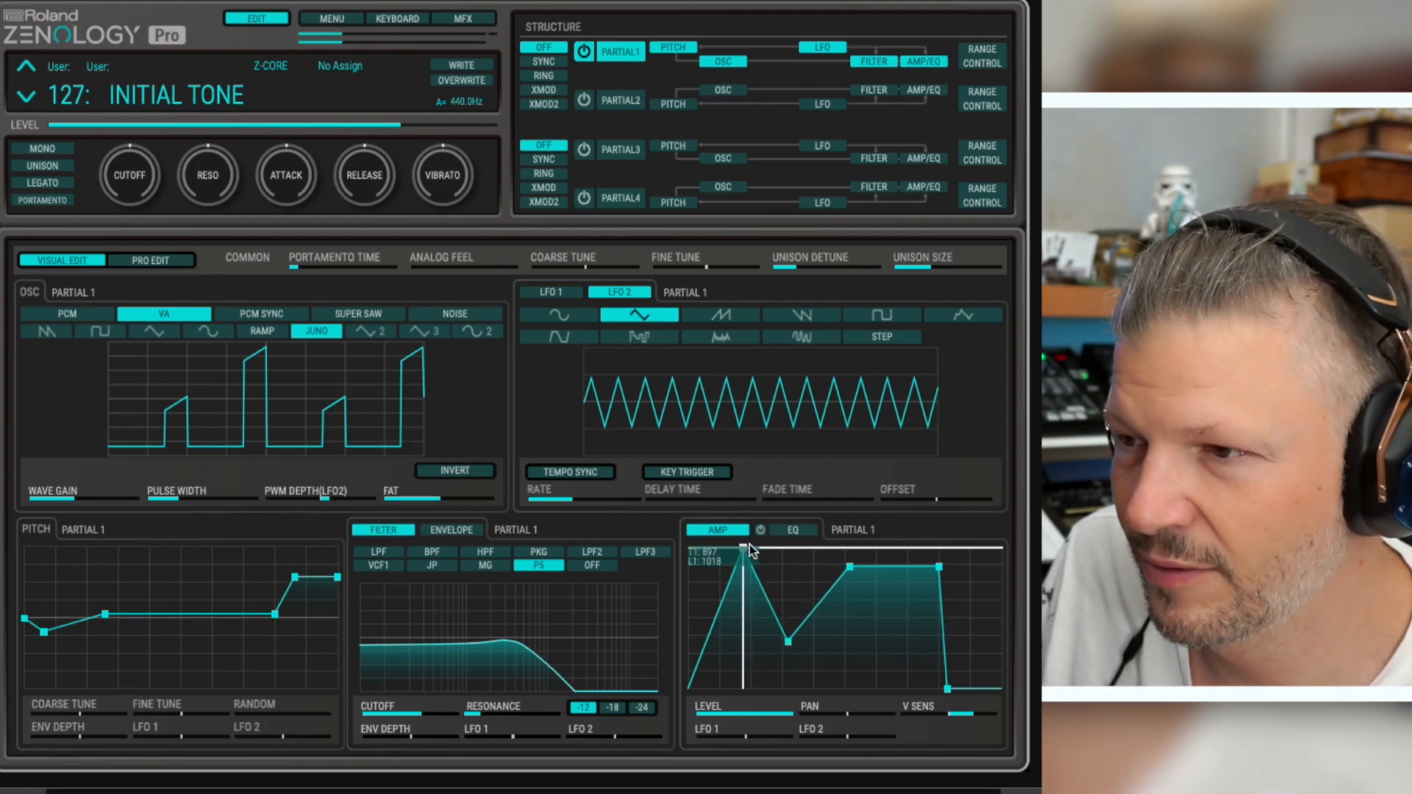
Shorten the attack, dip and rise stages of Partial 1's amp envelope to a very fast, percussive shape.
{"action": "left_click_drag", "start_coordinate": [743, 549], "coordinate": [704, 556]}
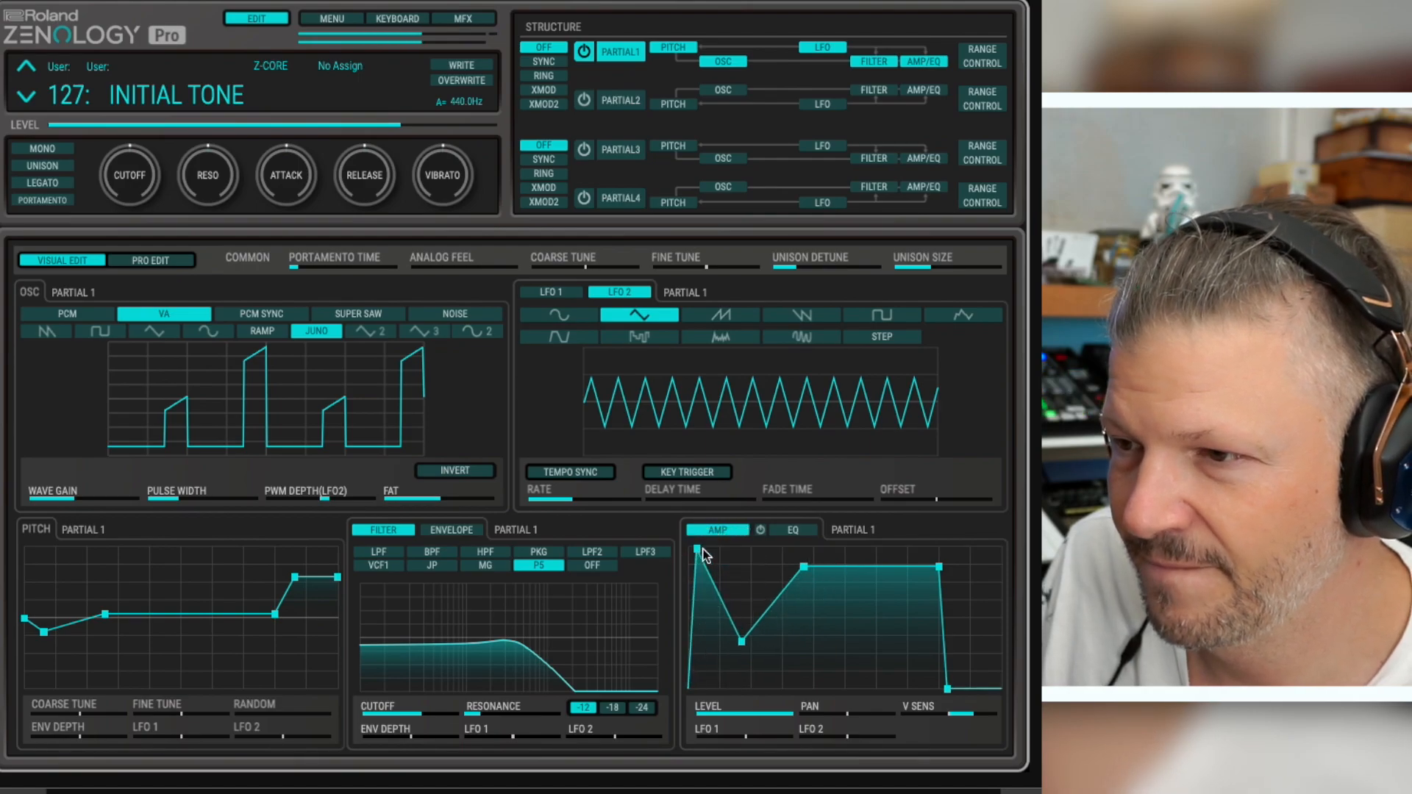
{"action": "left_click", "coordinate": [742, 641]}
{"action": "left_click_drag", "start_coordinate": [803, 567], "coordinate": [742, 568]}
{"action": "left_click_drag", "start_coordinate": [741, 642], "coordinate": [713, 648]}
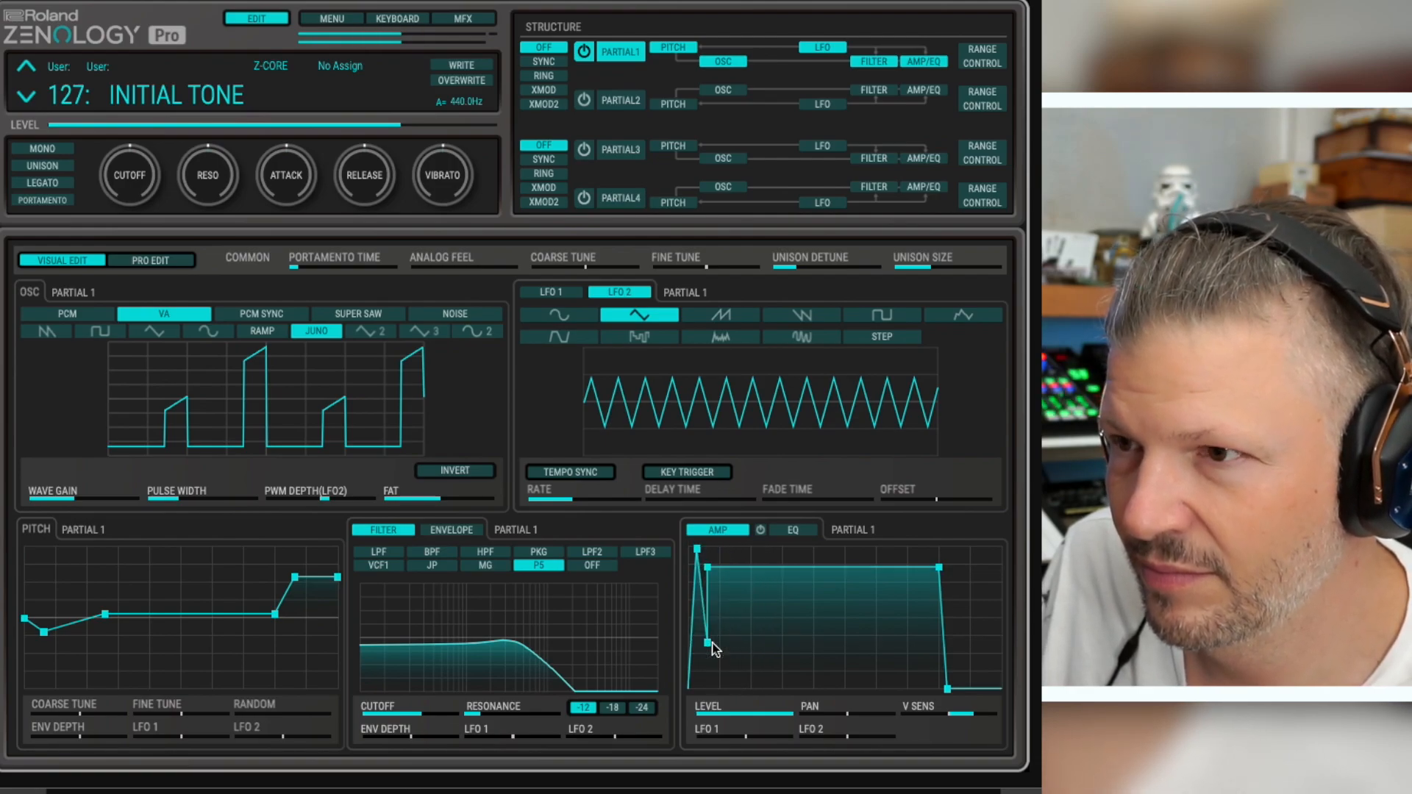
Raise the second point of Partial 1's amp envelope to full level and lower its sustain to about half.
{"action": "left_click", "coordinate": [708, 568]}
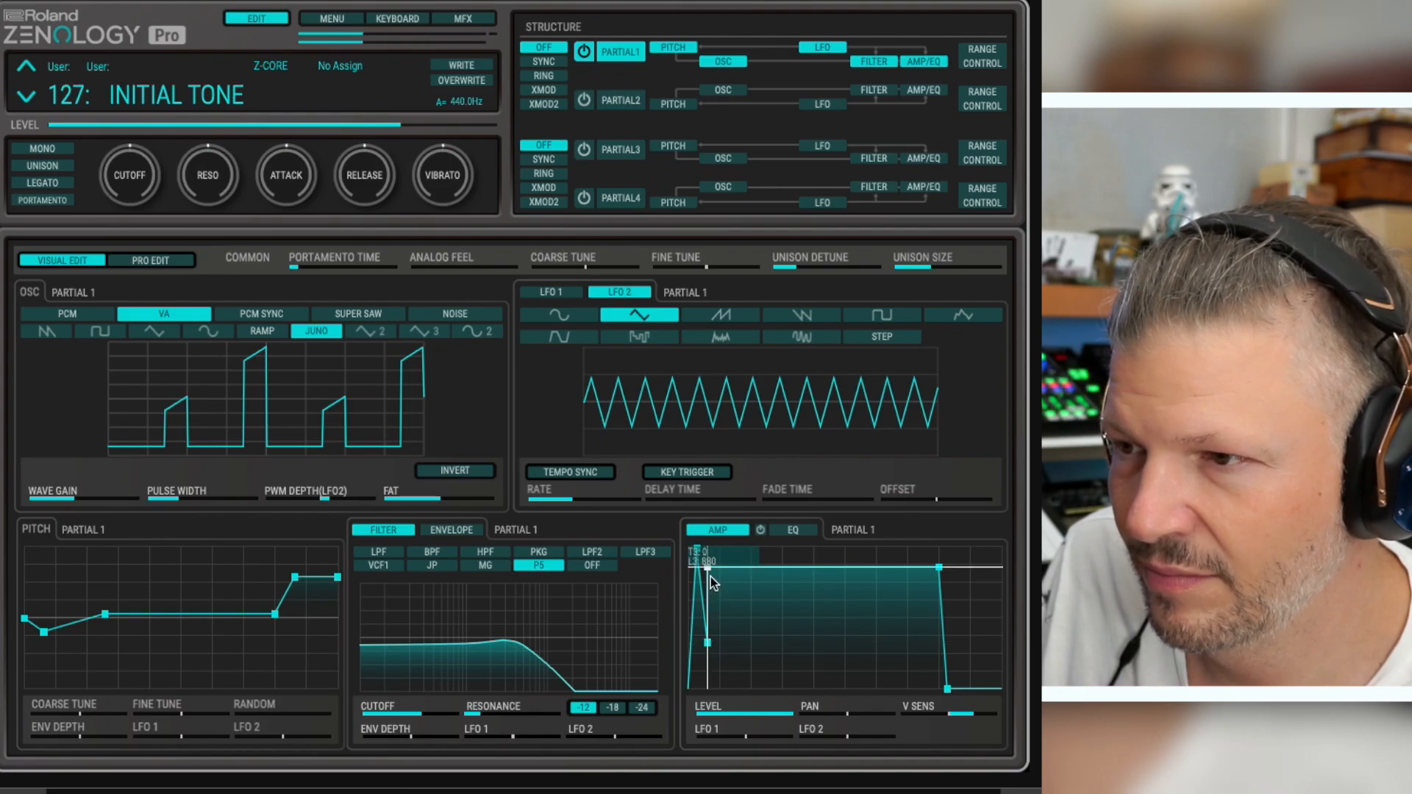
{"action": "left_click_drag", "start_coordinate": [709, 570], "coordinate": [717, 569]}
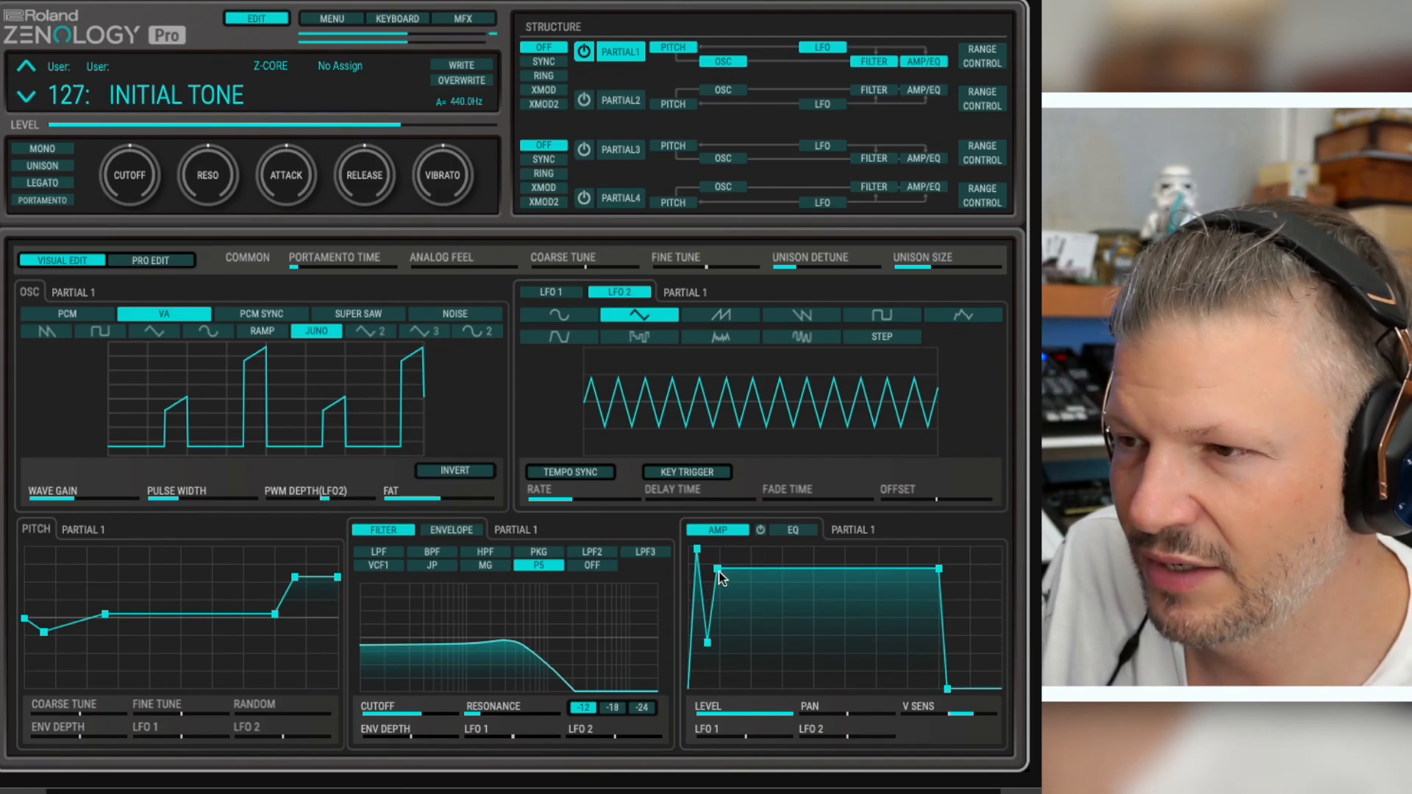
{"action": "left_click_drag", "start_coordinate": [707, 644], "coordinate": [715, 519]}
{"action": "left_click_drag", "start_coordinate": [726, 569], "coordinate": [733, 619]}
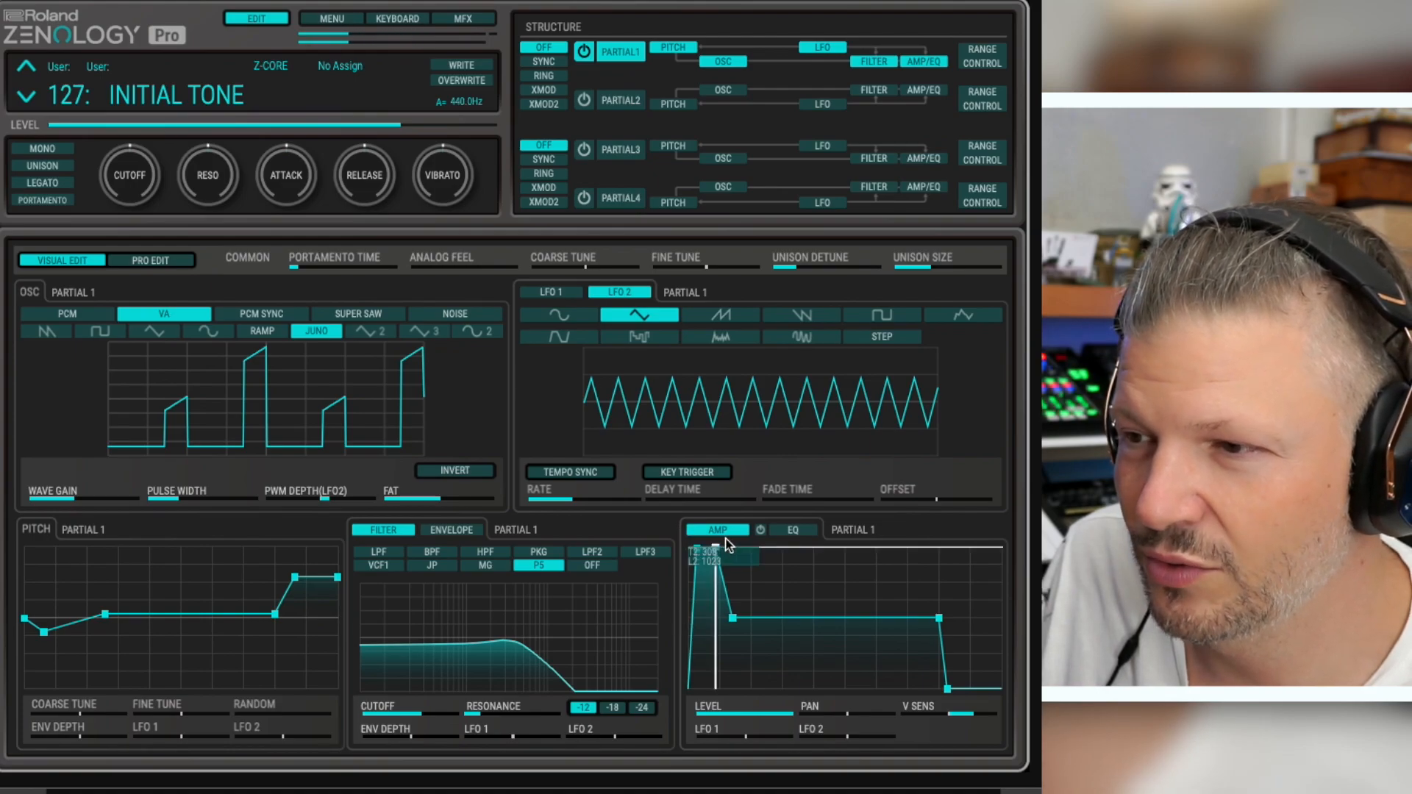
Delay Partial 1's onset by setting L1 to 0 with a shorter T1 and no T2, and switch on Partial 2.
{"action": "left_click_drag", "start_coordinate": [715, 548], "coordinate": [750, 689]}
{"action": "left_click_drag", "start_coordinate": [811, 548], "coordinate": [735, 542]}
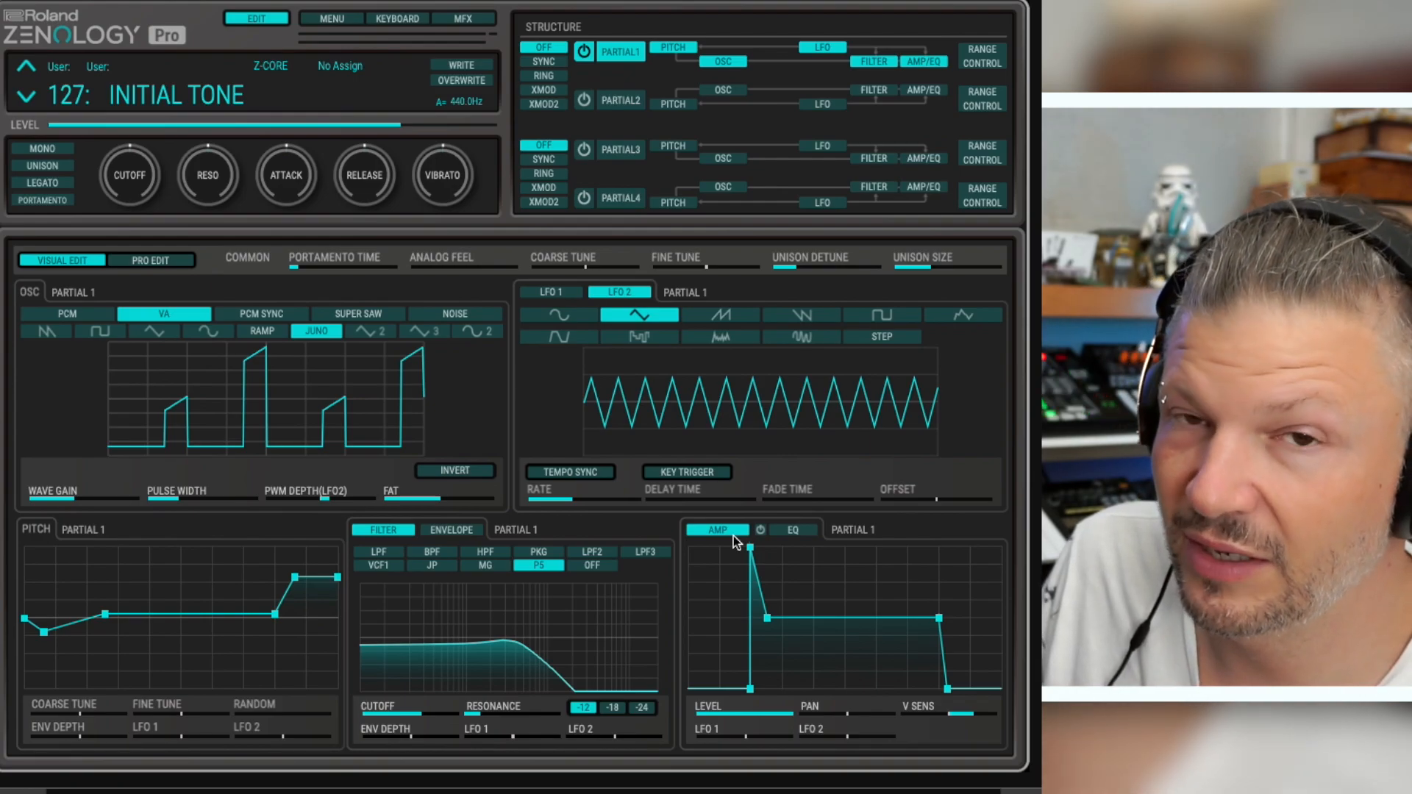
{"action": "mouse_move", "coordinate": [756, 681]}
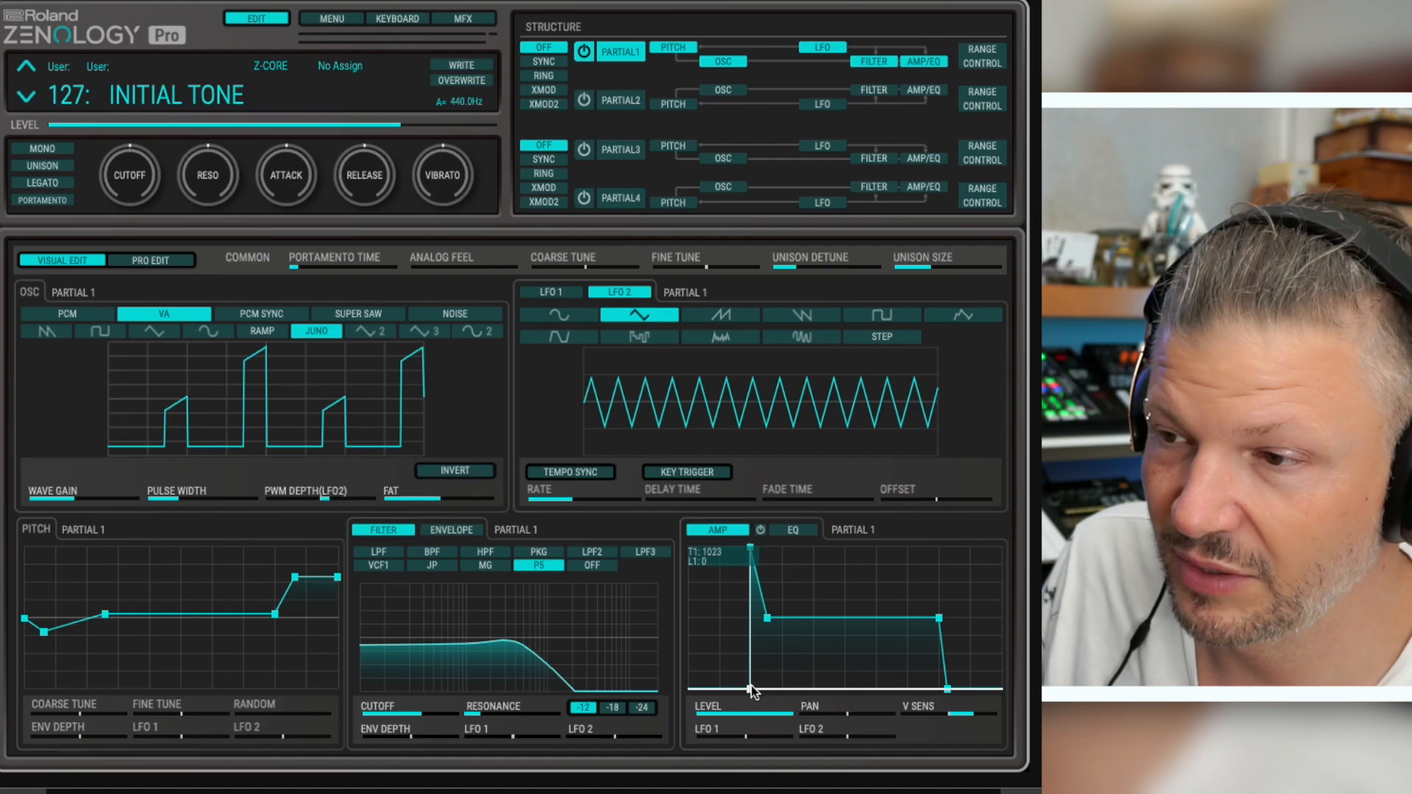
{"action": "left_click_drag", "start_coordinate": [750, 688], "coordinate": [710, 691]}
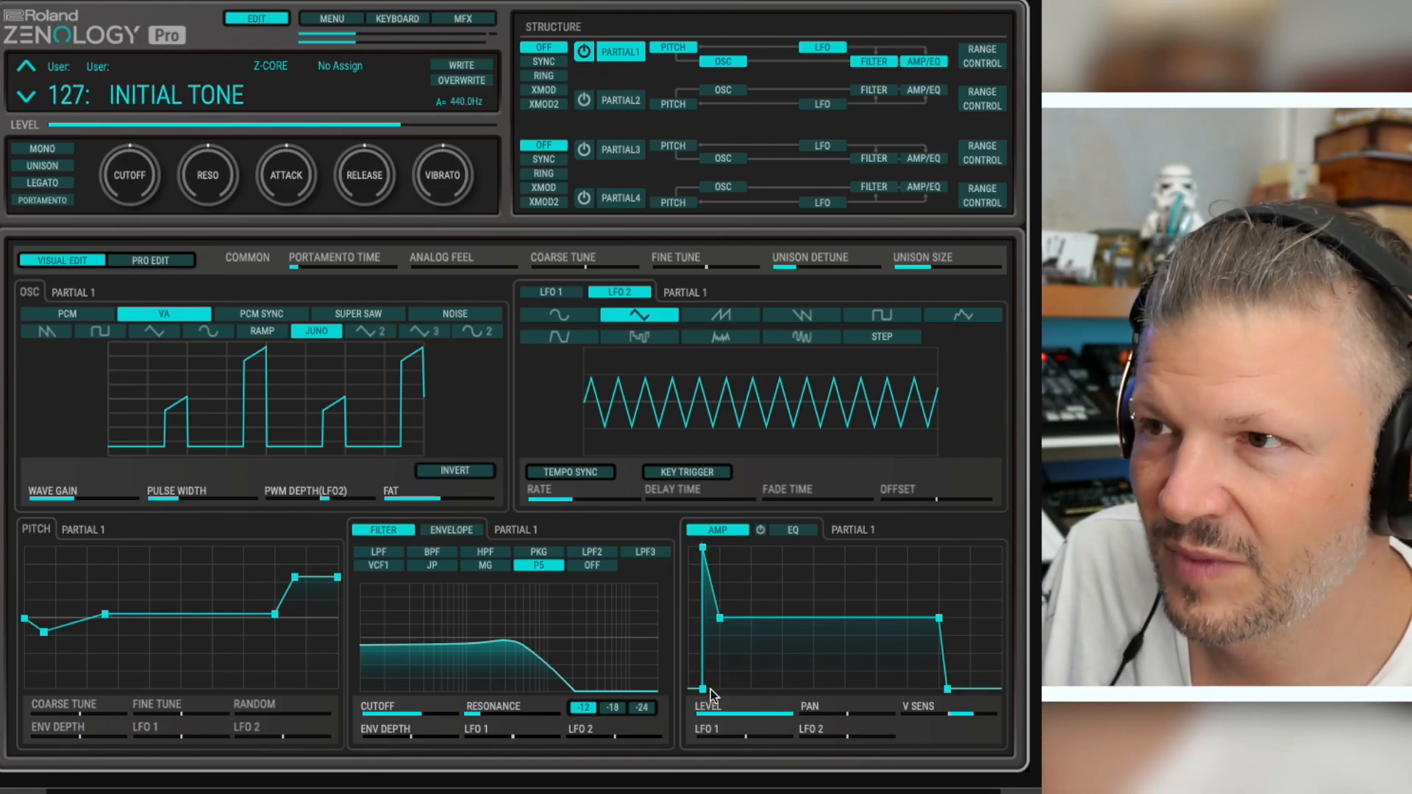
{"action": "left_click", "coordinate": [584, 101]}
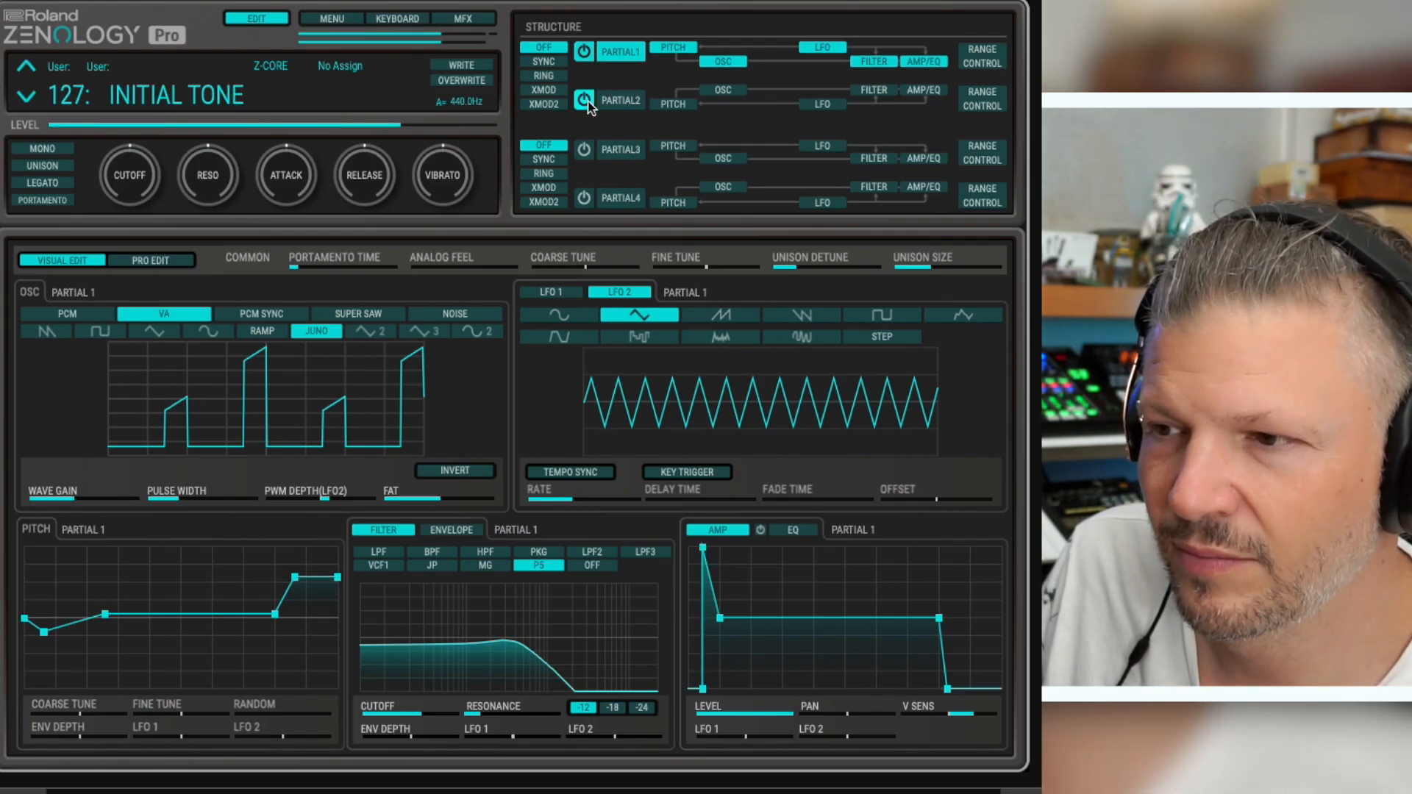
Raise Partial 1's amp sustain to full level and increase its filter cutoff and resonance to a sharp peak.
{"action": "left_click_drag", "start_coordinate": [720, 616], "coordinate": [761, 523]}
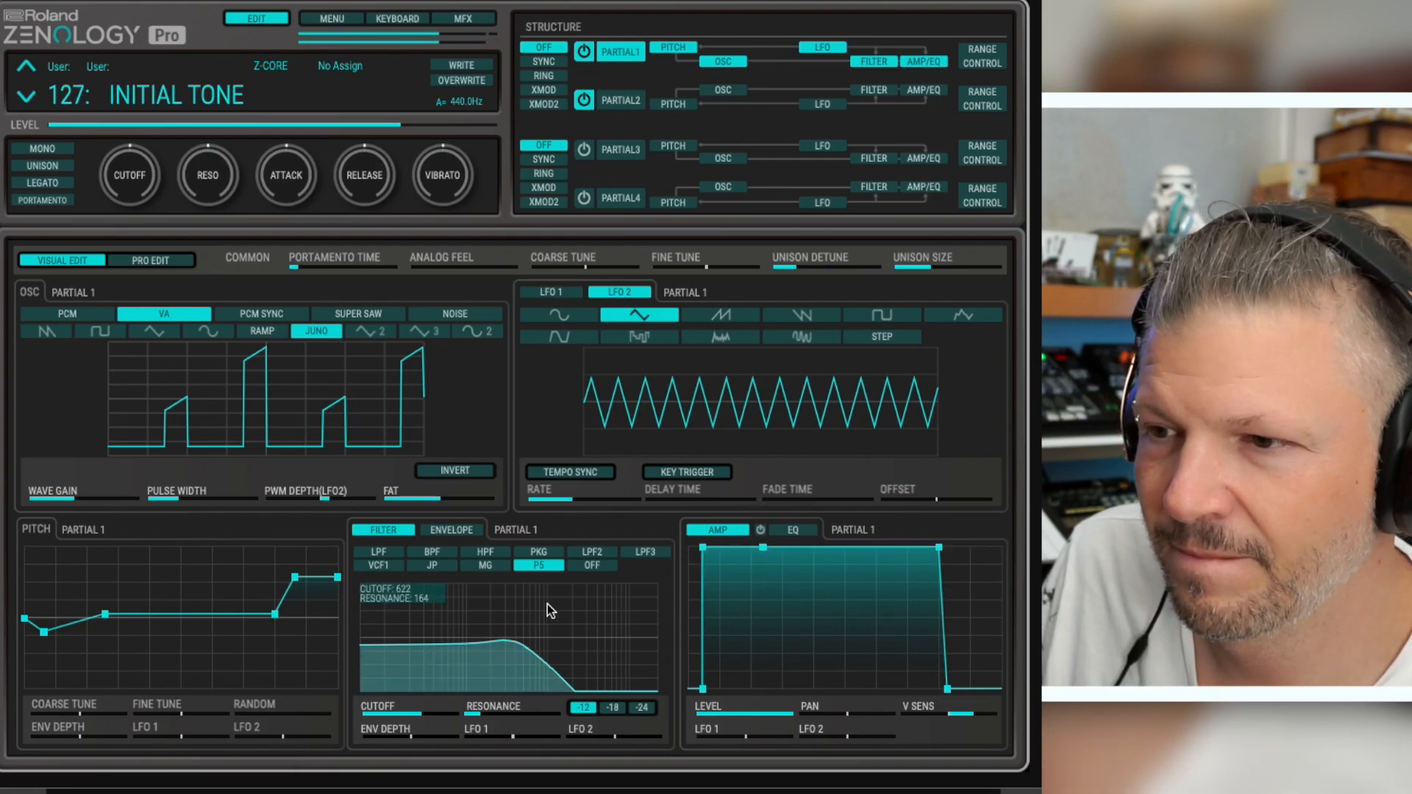
{"action": "left_click_drag", "start_coordinate": [514, 640], "coordinate": [542, 597]}
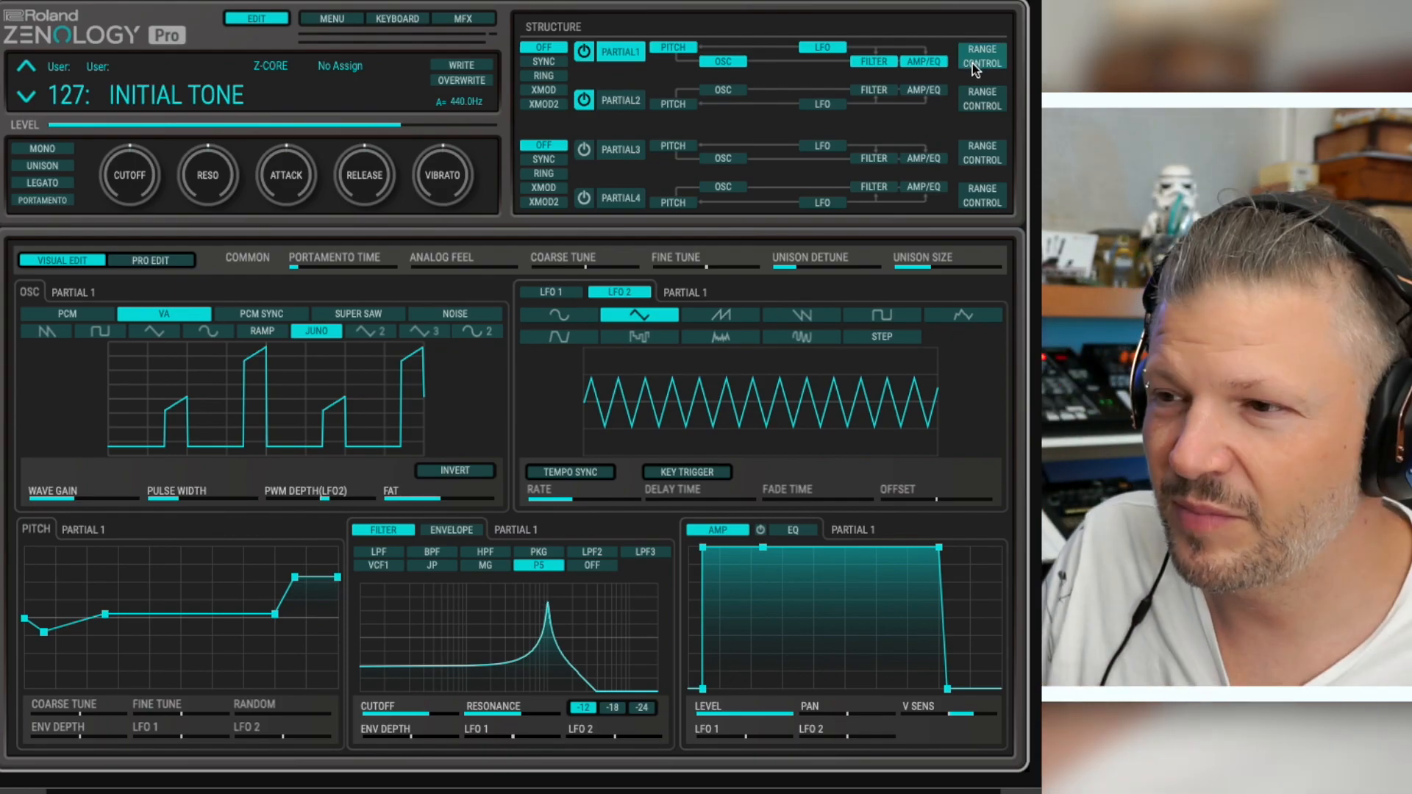
Load the Symphonique tone from the PRST_E XV Collection bank.
{"action": "left_click", "coordinate": [980, 64]}
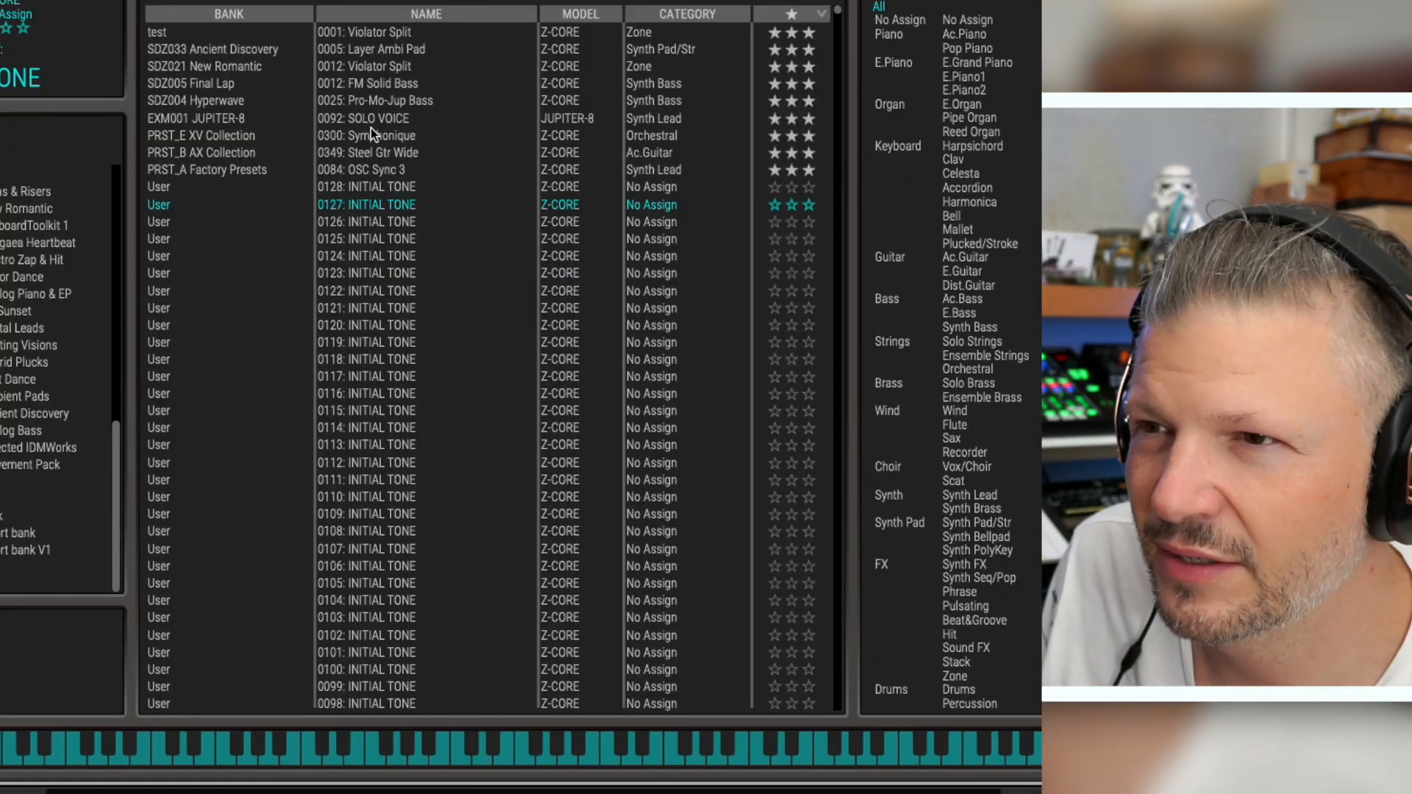
{"action": "left_click", "coordinate": [372, 132]}
{"action": "double_click", "coordinate": [380, 136]}
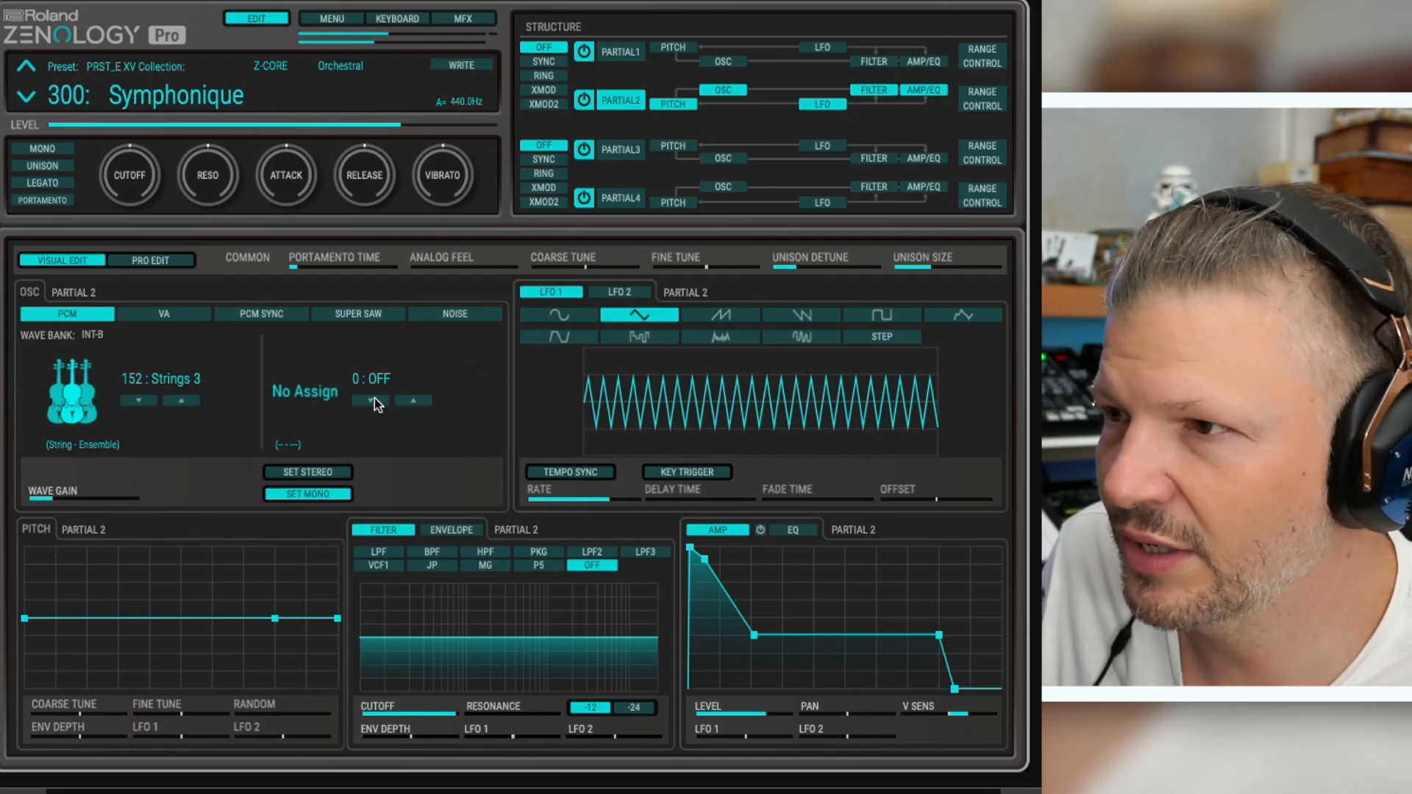
Examine the key and velocity ranges of Symphonique's four partials, ending on Partial 1.
{"action": "left_click", "coordinate": [982, 196]}
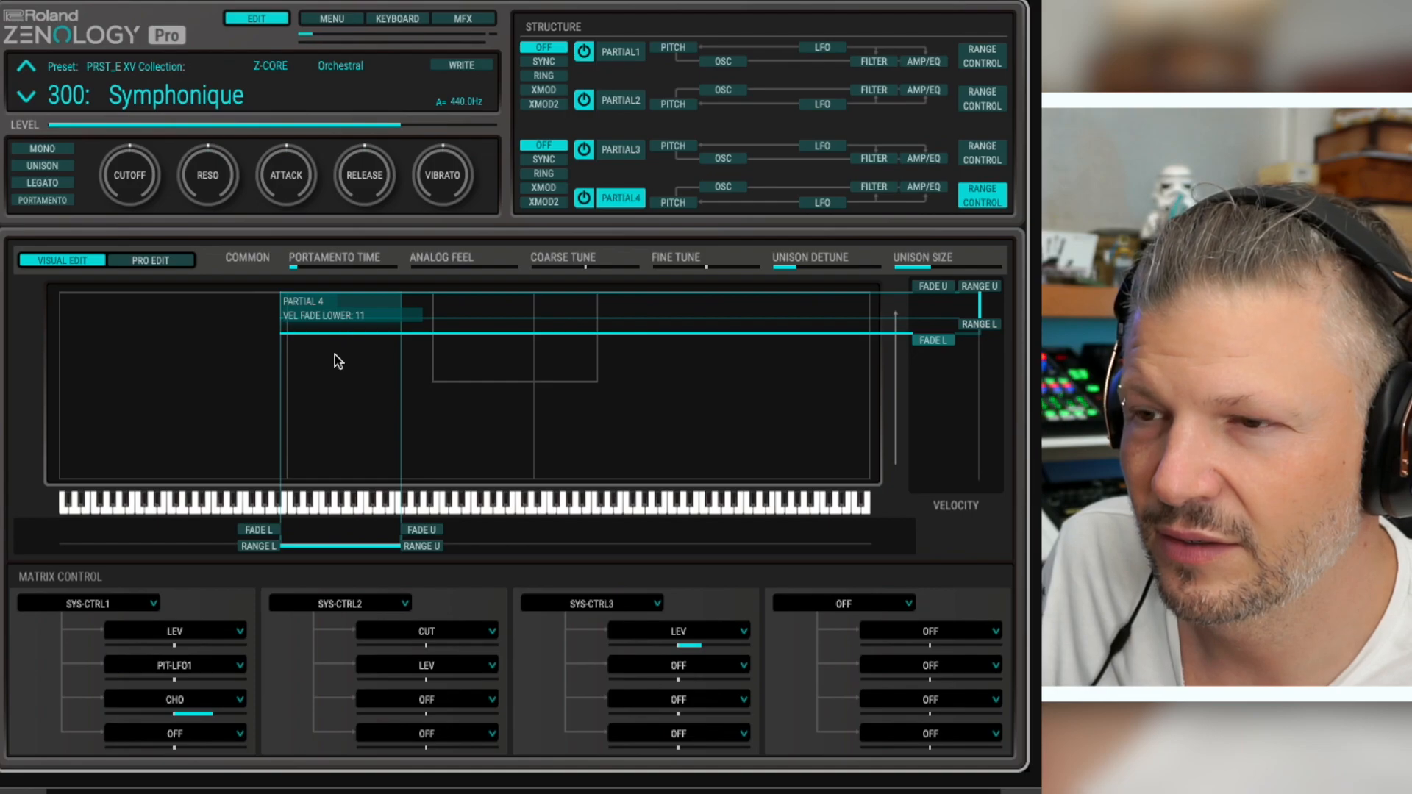
{"action": "left_click", "coordinate": [986, 153]}
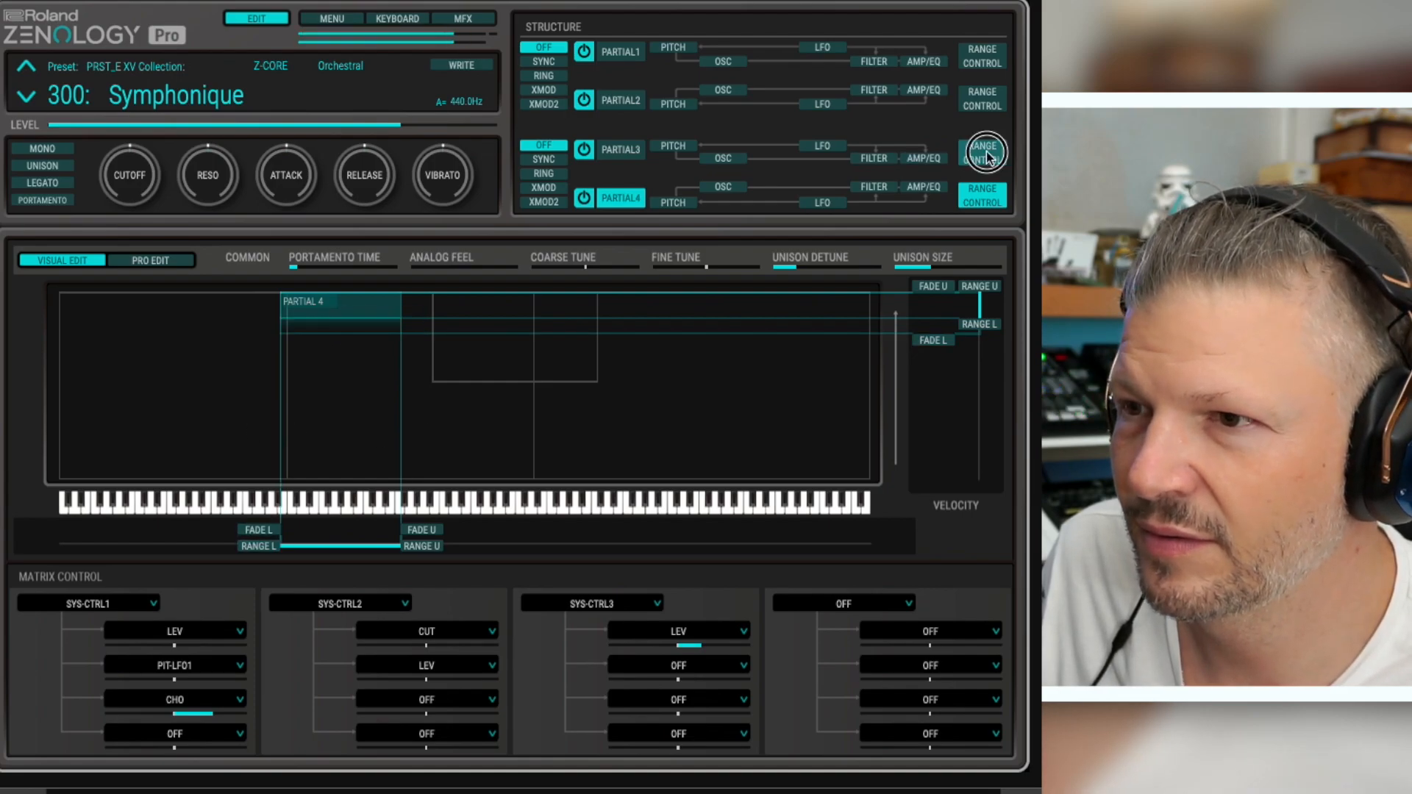
{"action": "left_click", "coordinate": [993, 94]}
{"action": "left_click", "coordinate": [982, 47]}
{"action": "left_click", "coordinate": [982, 102]}
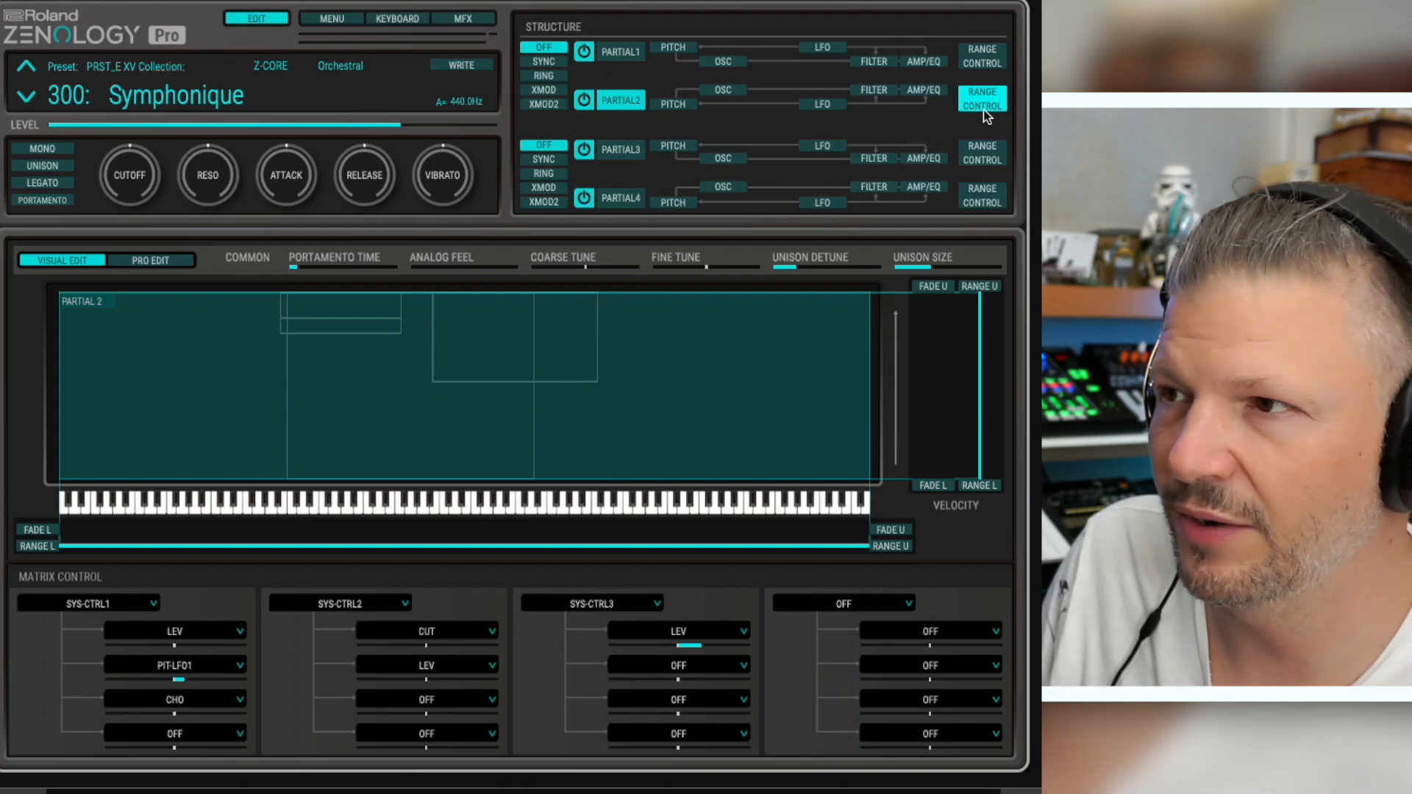
{"action": "left_click", "coordinate": [986, 66]}
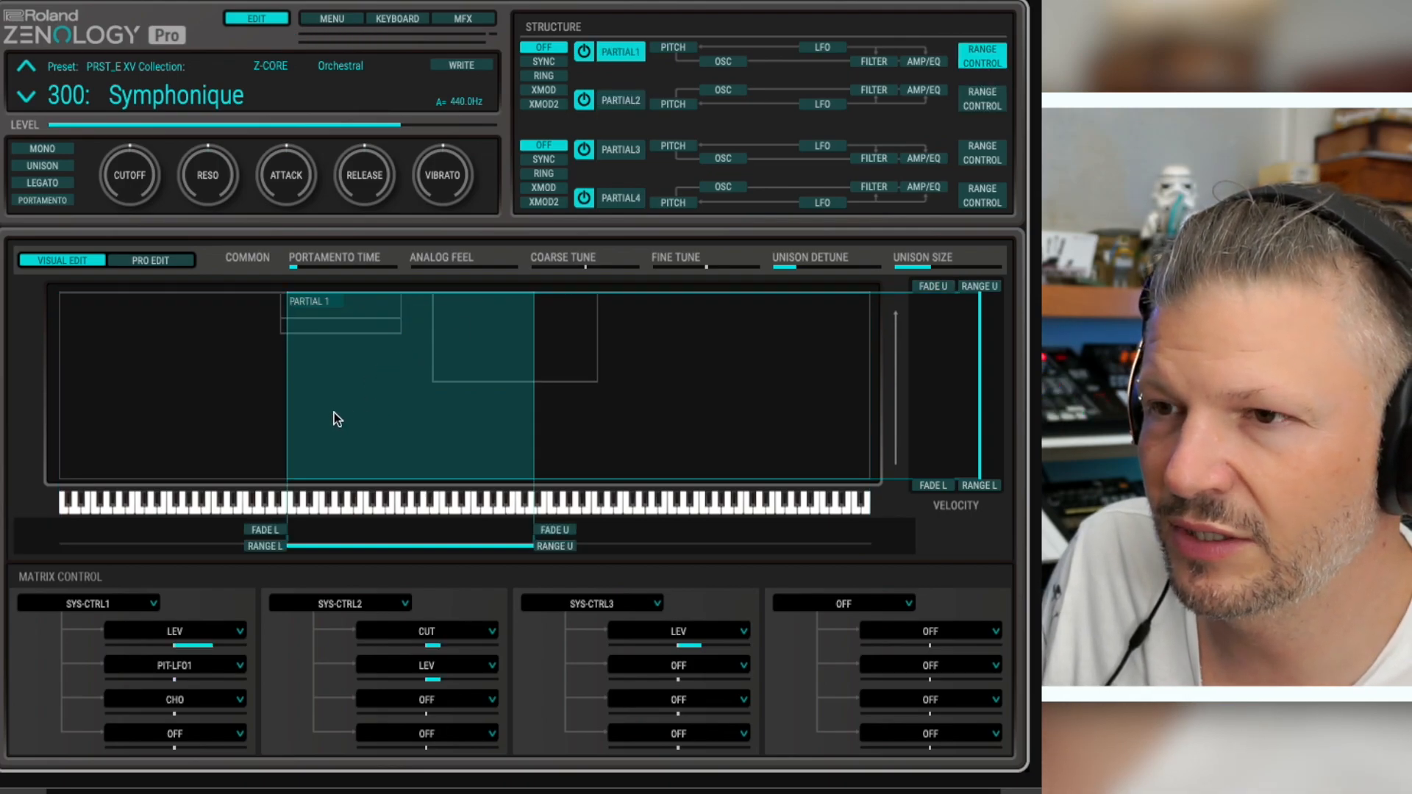
{"action": "mouse_move", "coordinate": [542, 413]}
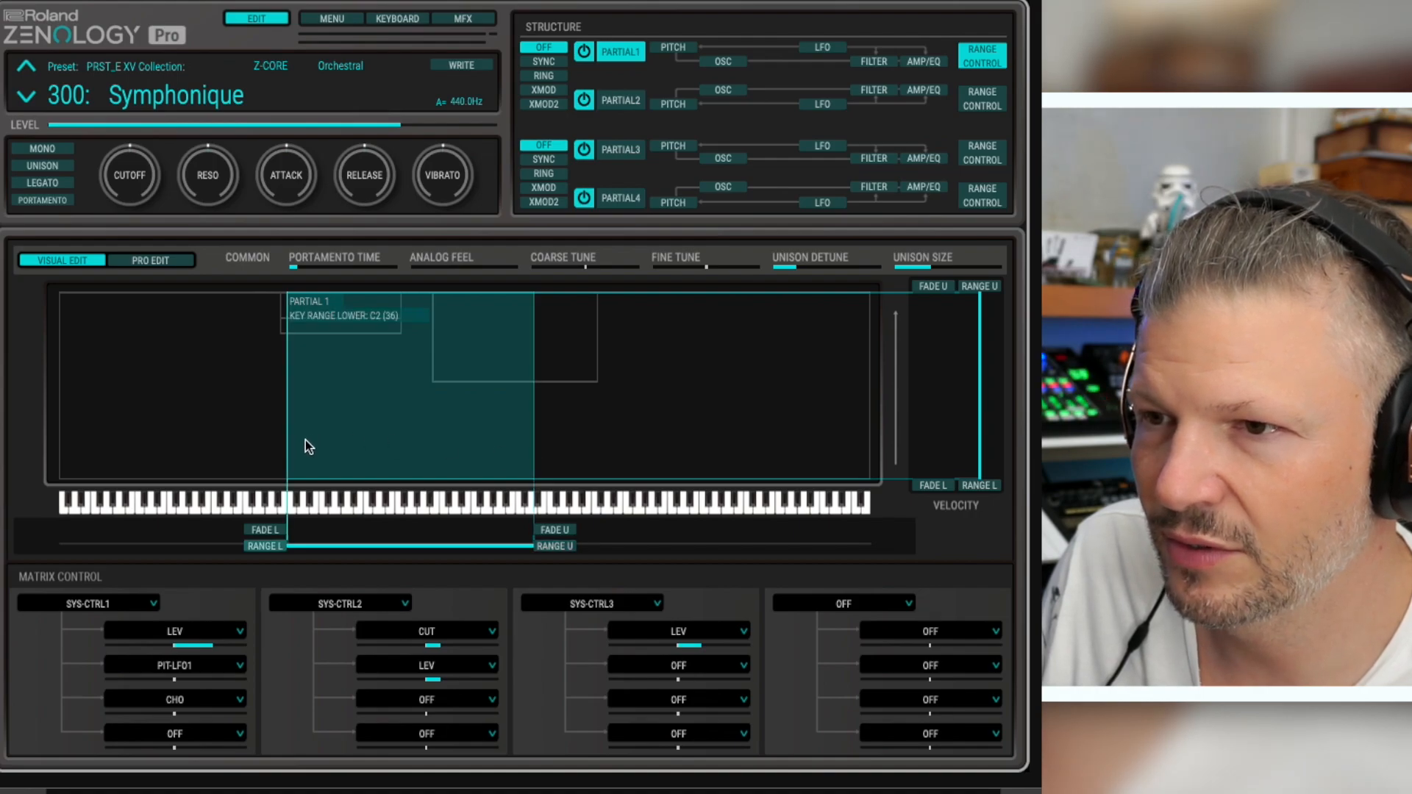
Move Partial 1's lower key range limit up to F2, and extend it back down to B1.
{"action": "left_click_drag", "start_coordinate": [288, 443], "coordinate": [326, 441]}
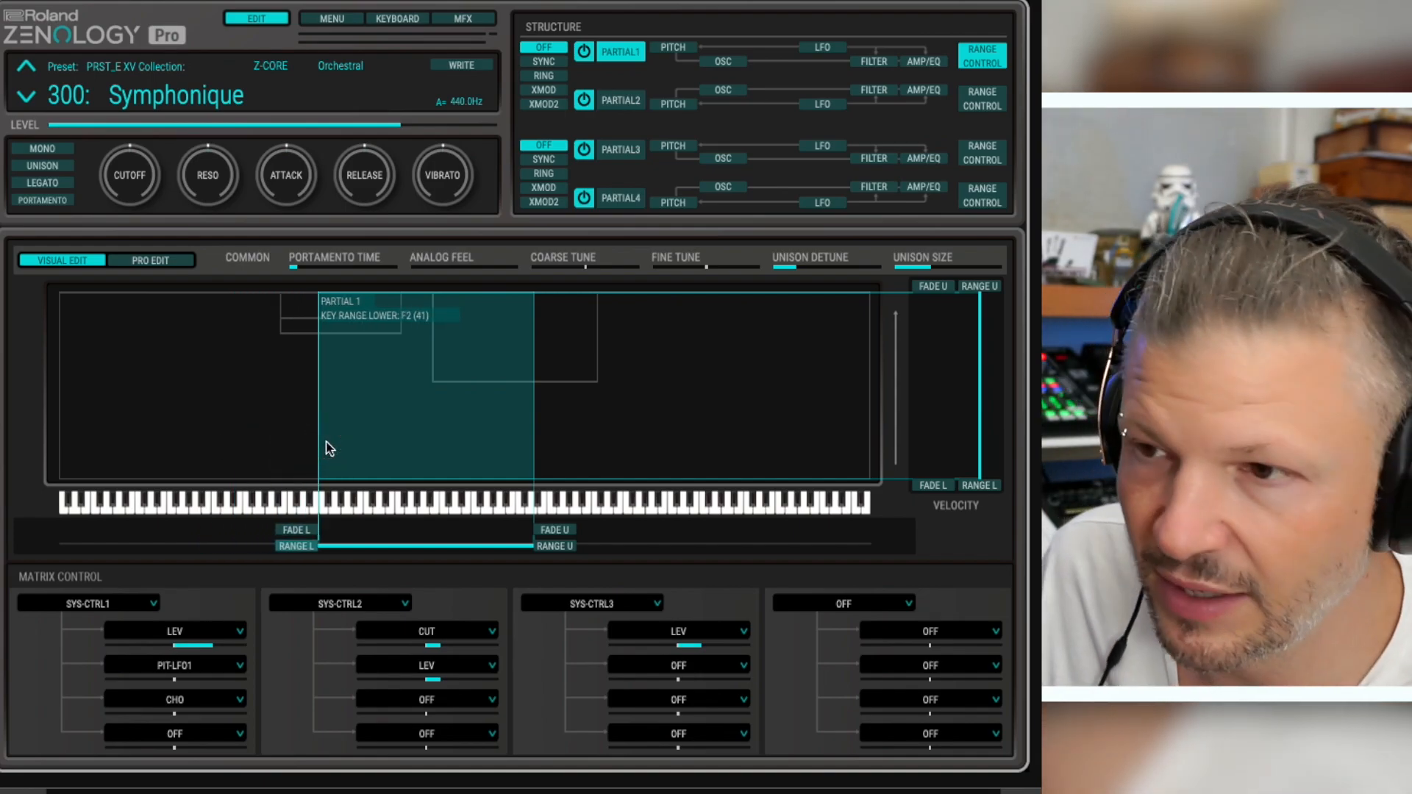
{"action": "left_click_drag", "start_coordinate": [319, 441], "coordinate": [278, 432]}
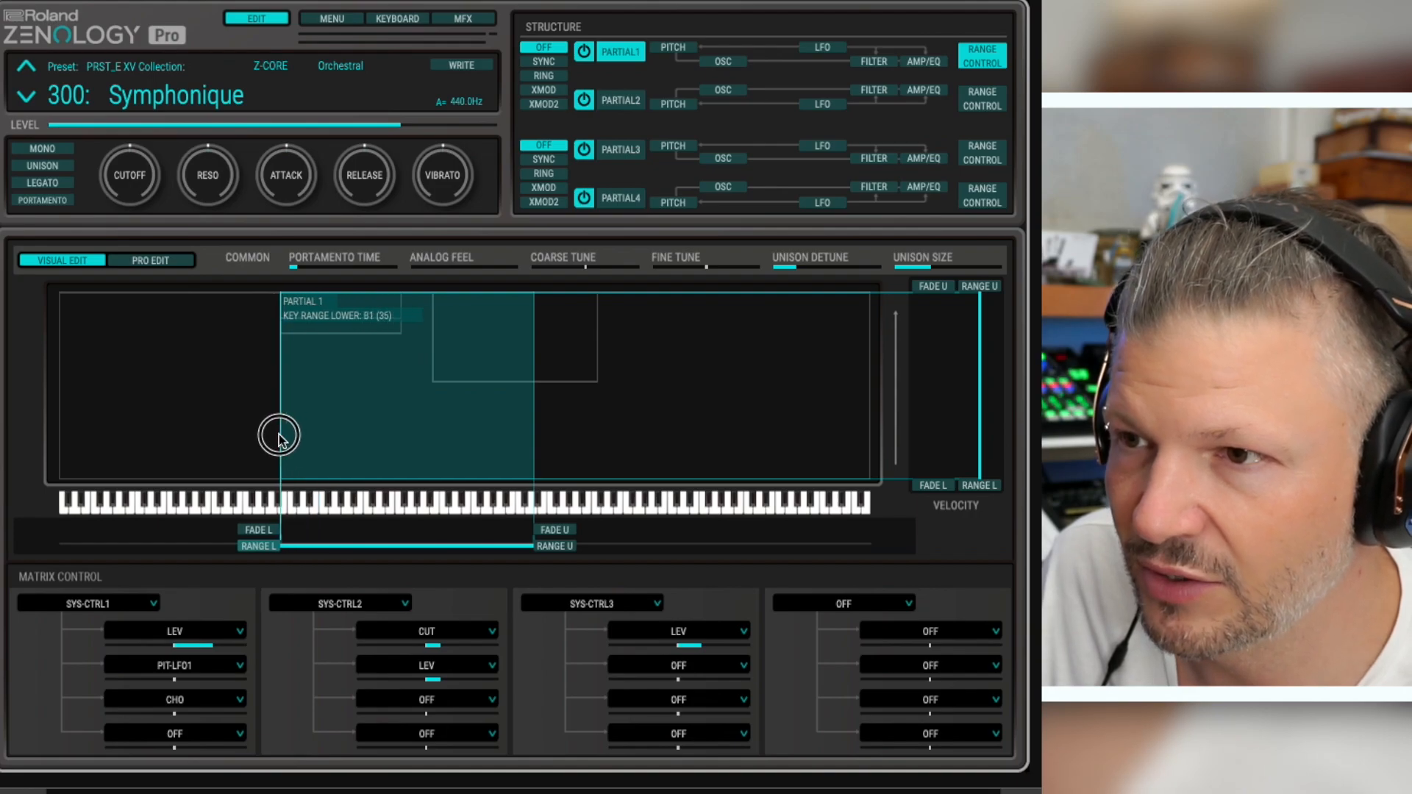
{"action": "left_click", "coordinate": [491, 336]}
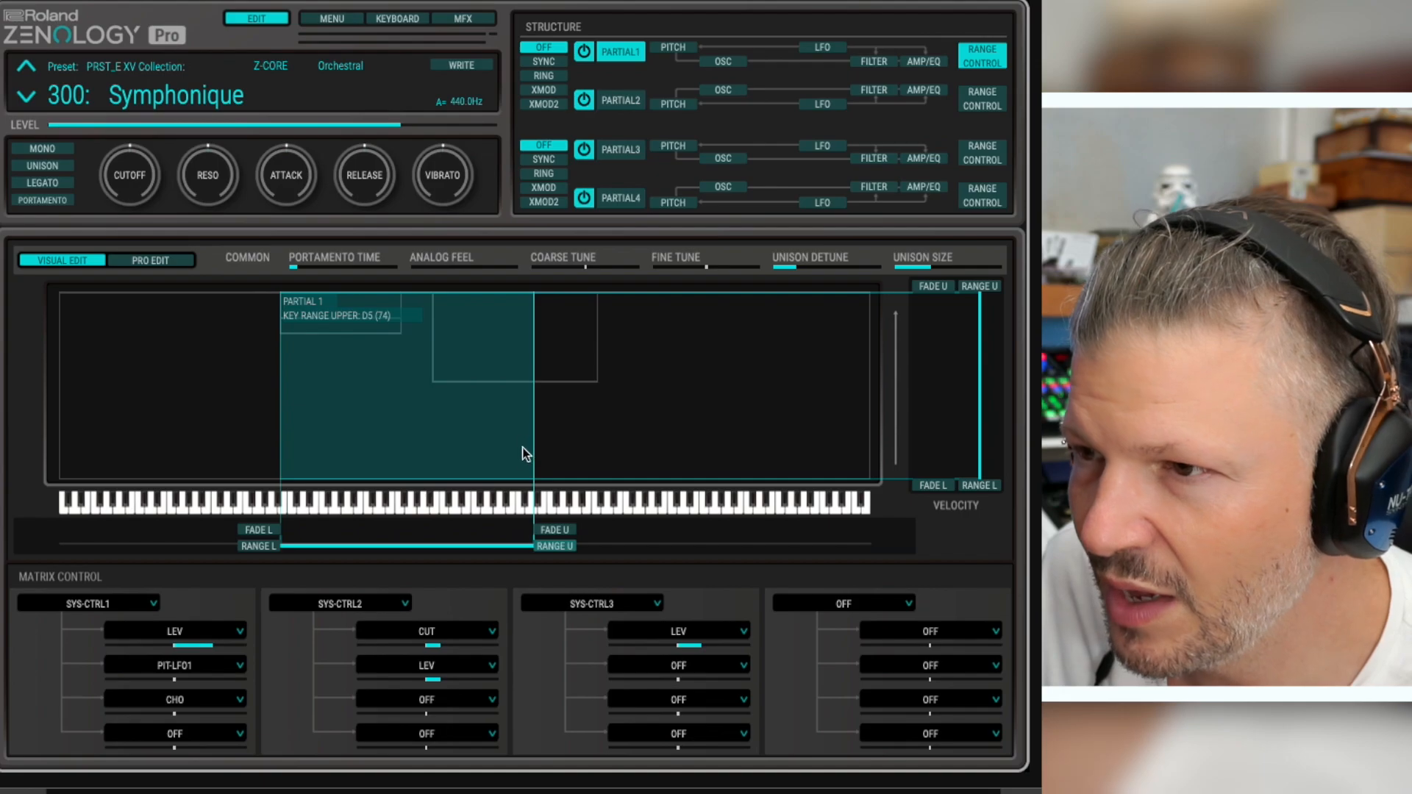
Examine the key and velocity ranges of Symphonique's Partial 2 and Partial 3.
{"action": "left_click", "coordinate": [982, 97]}
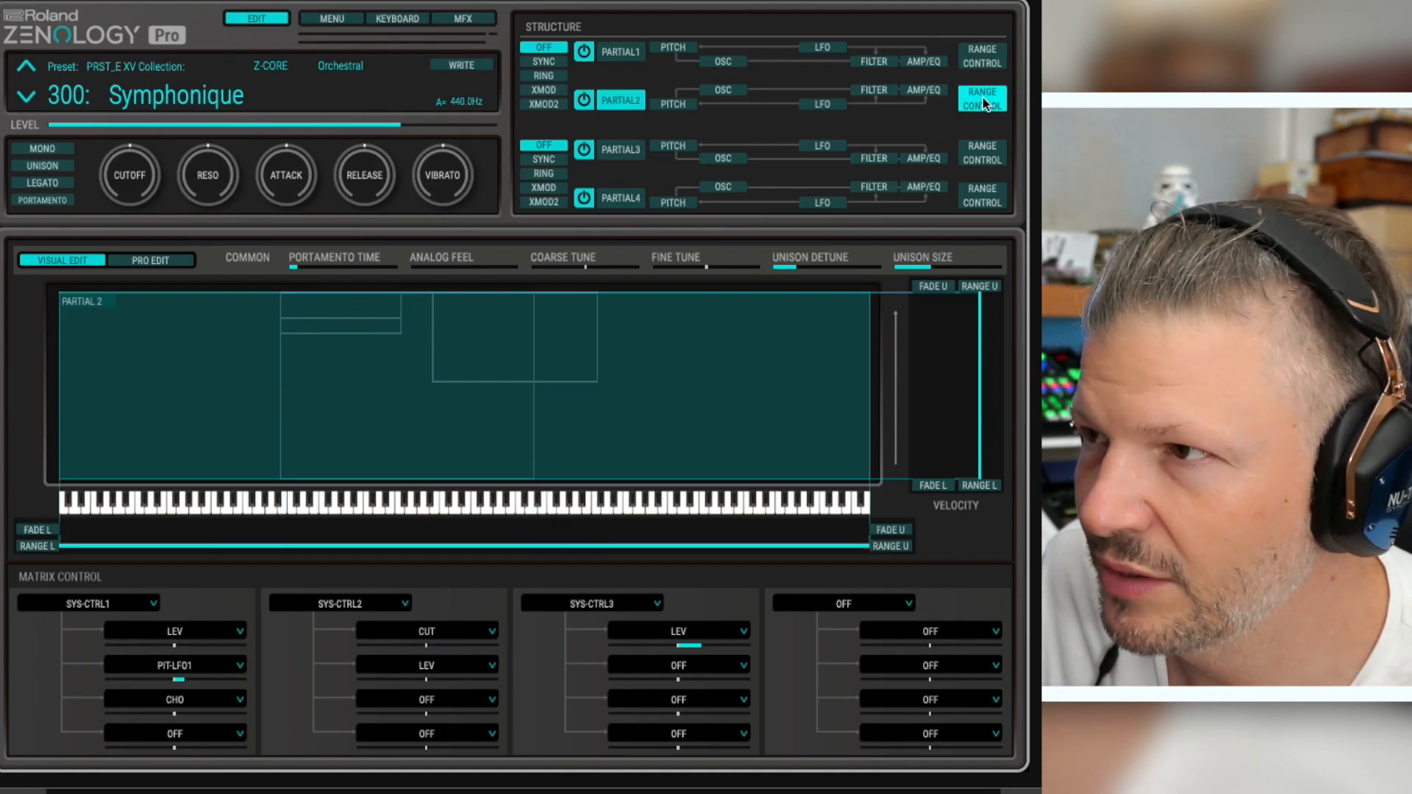
{"action": "left_click", "coordinate": [982, 152]}
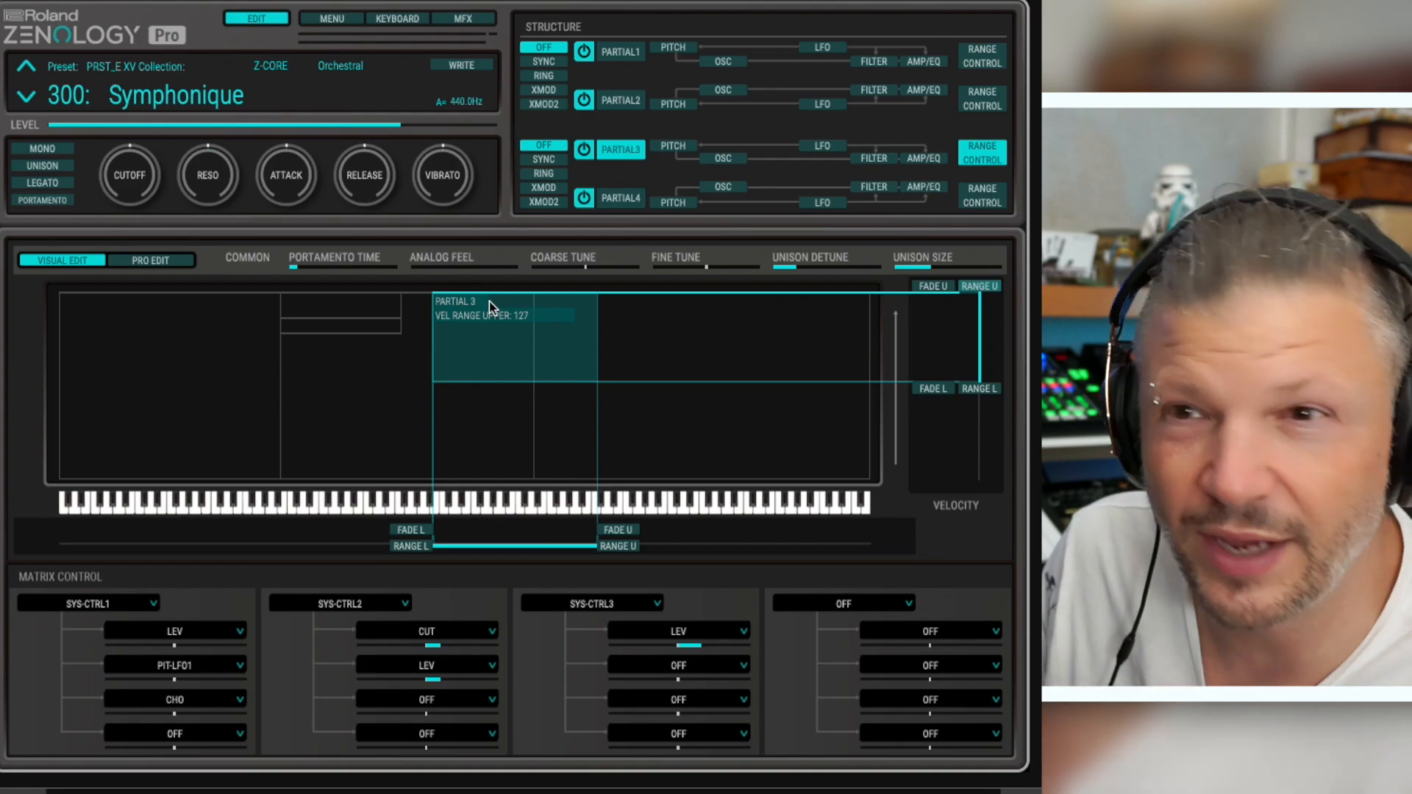
Load the Violator Split tone from the SDZ021 New Romantic bank and show Partial 2's key range.
{"action": "left_click", "coordinate": [139, 90]}
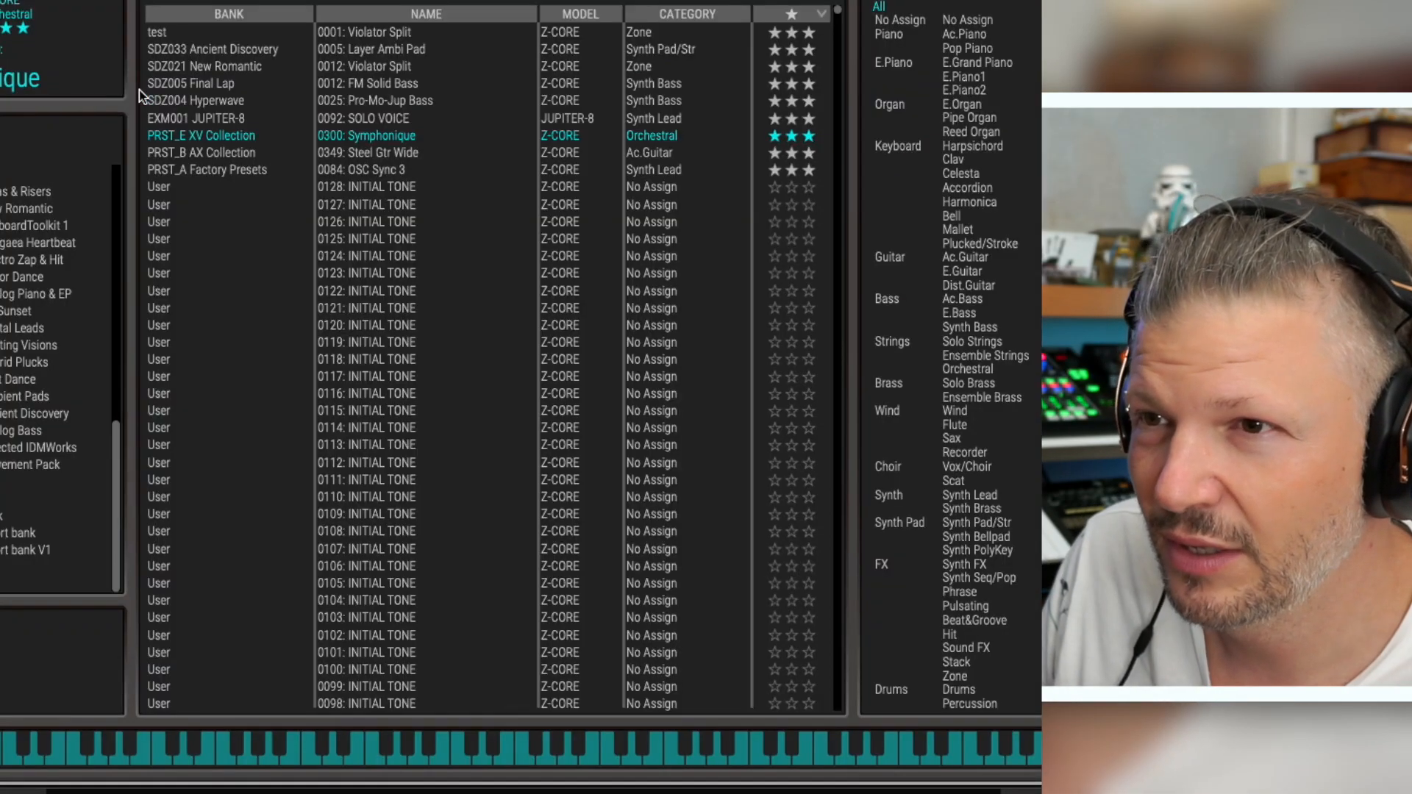
{"action": "double_click", "coordinate": [365, 67]}
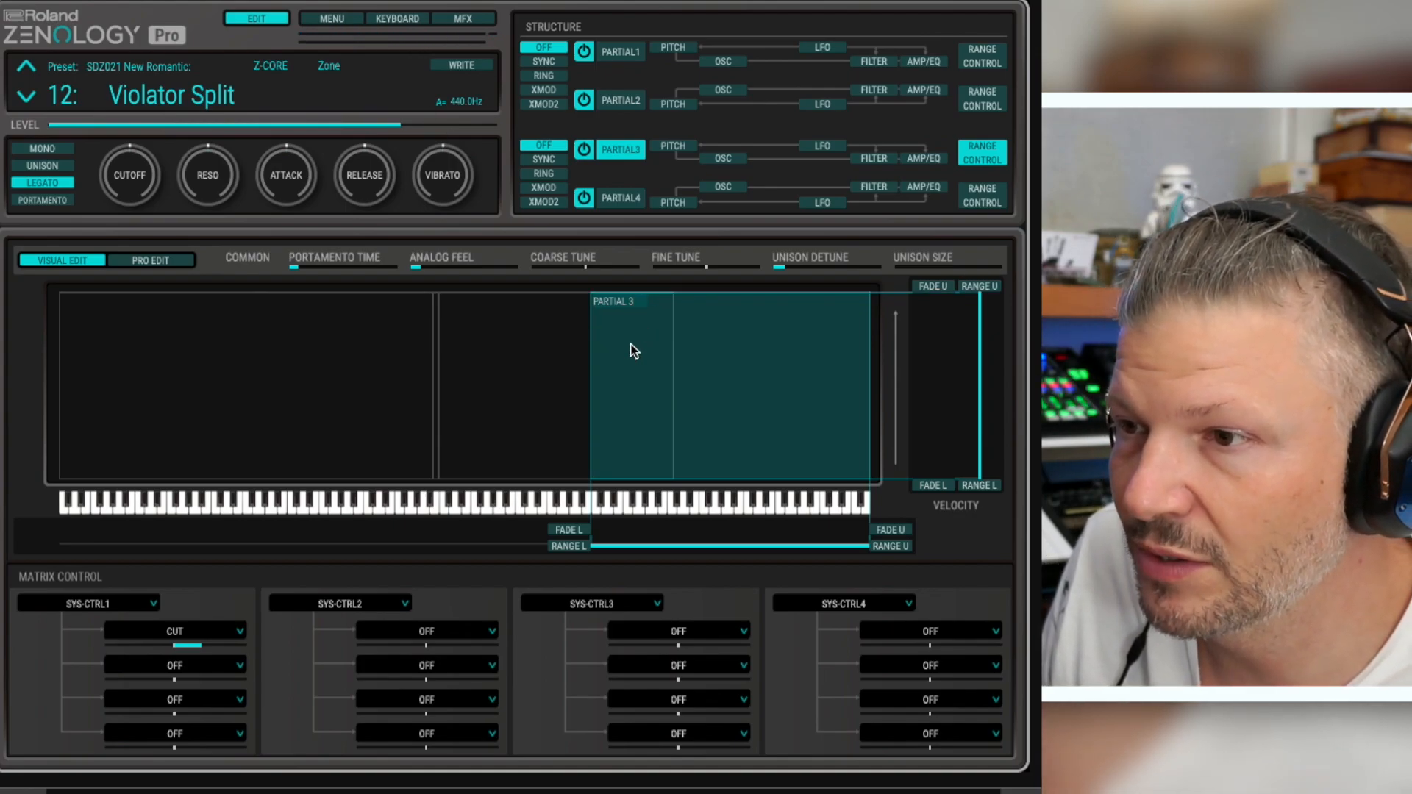
{"action": "left_click", "coordinate": [966, 96]}
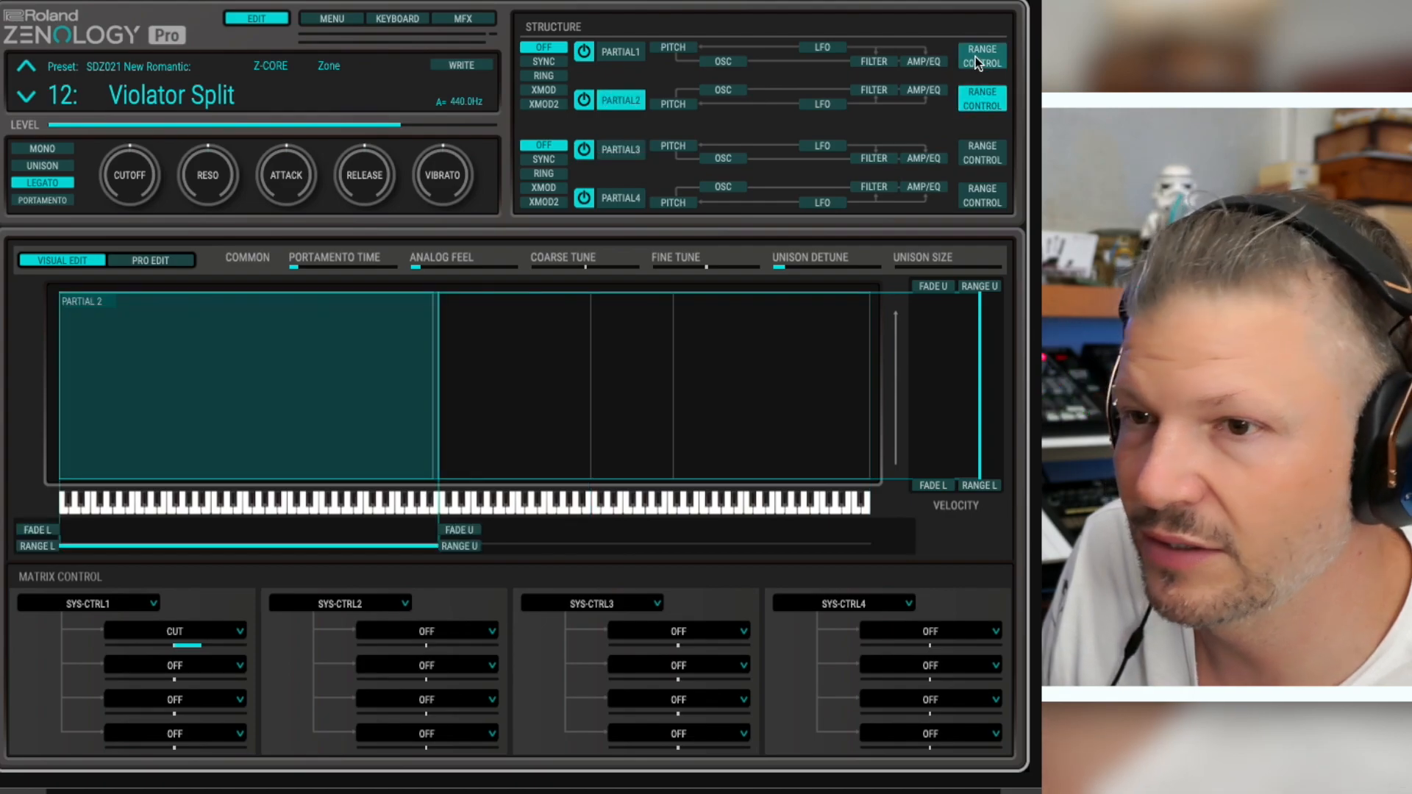
Examine the key ranges of Violator Split's Partials 1, 3 and 4, and return to Partial 1's sound settings.
{"action": "left_click", "coordinate": [972, 56]}
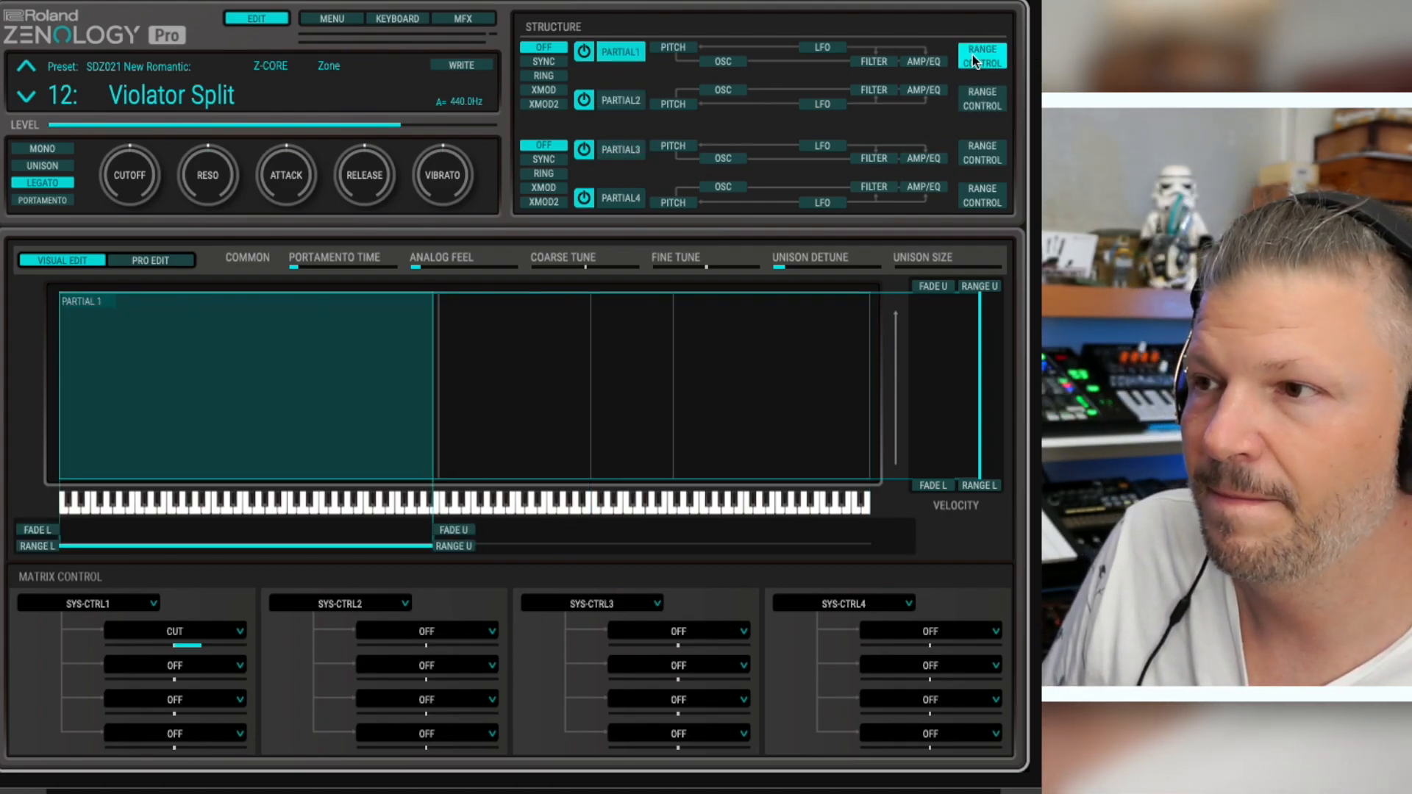
{"action": "left_click", "coordinate": [979, 158]}
{"action": "left_click", "coordinate": [981, 195]}
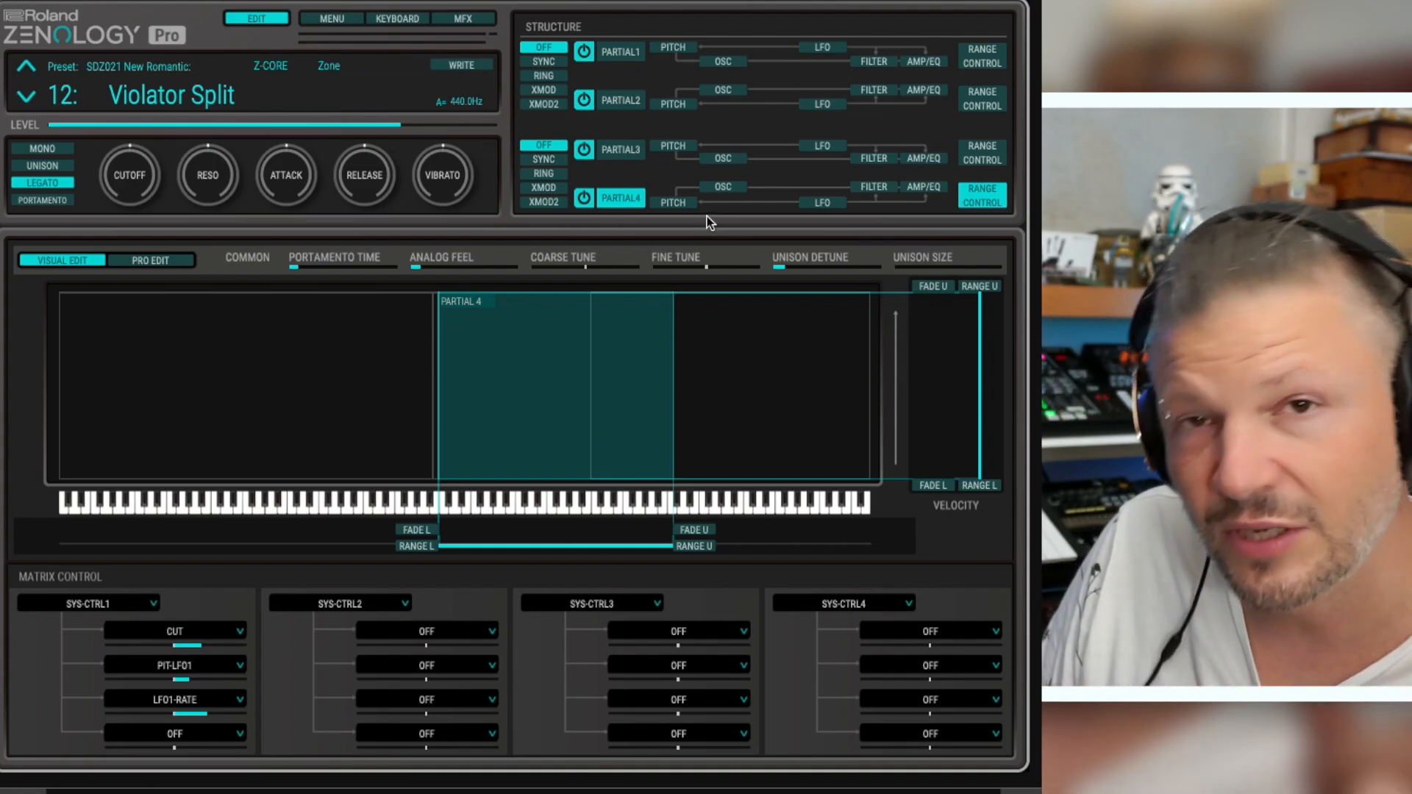
{"action": "left_click", "coordinate": [620, 52]}
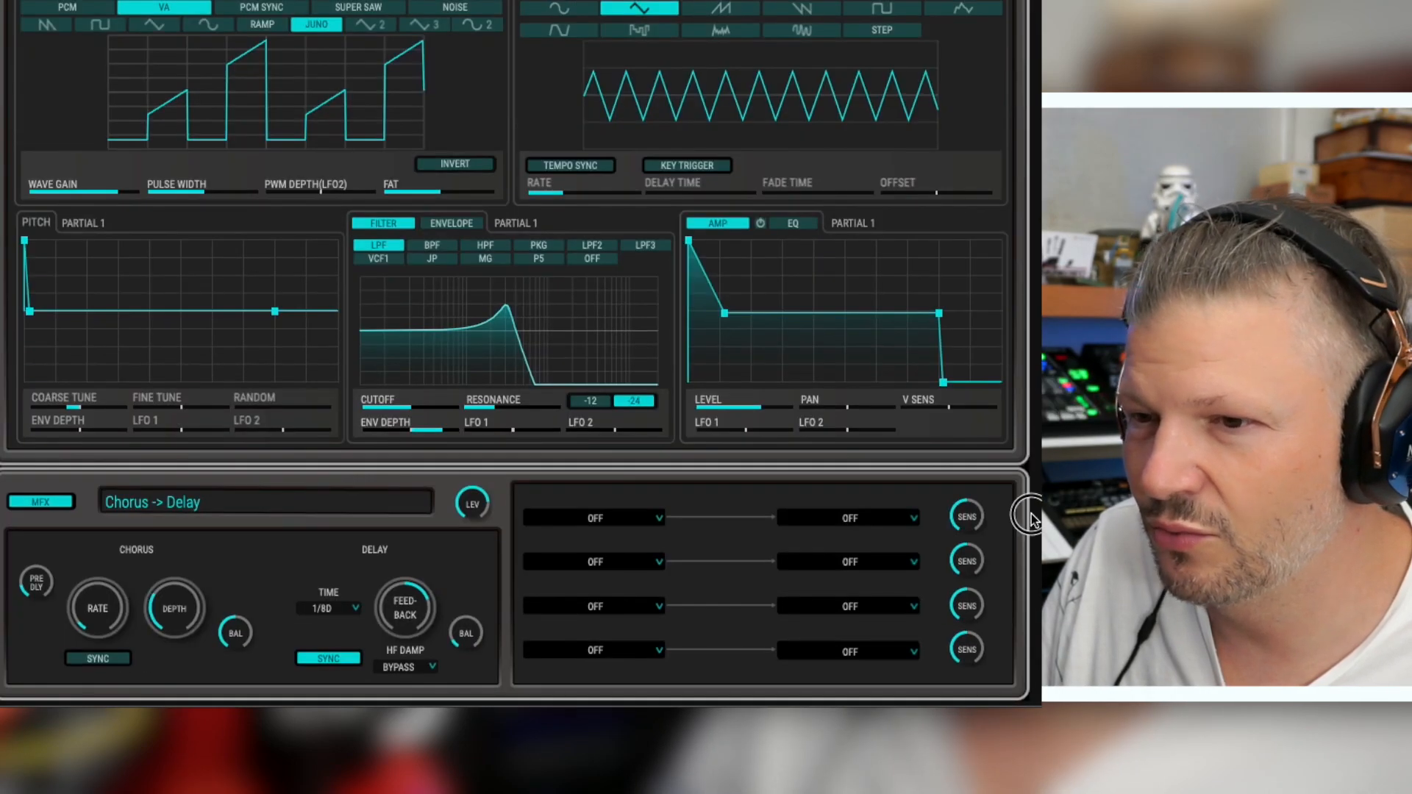
Browse the chorus, delay and modulation effect categories and set the MFX effect to Ring Modulator.
{"action": "left_click", "coordinate": [290, 619]}
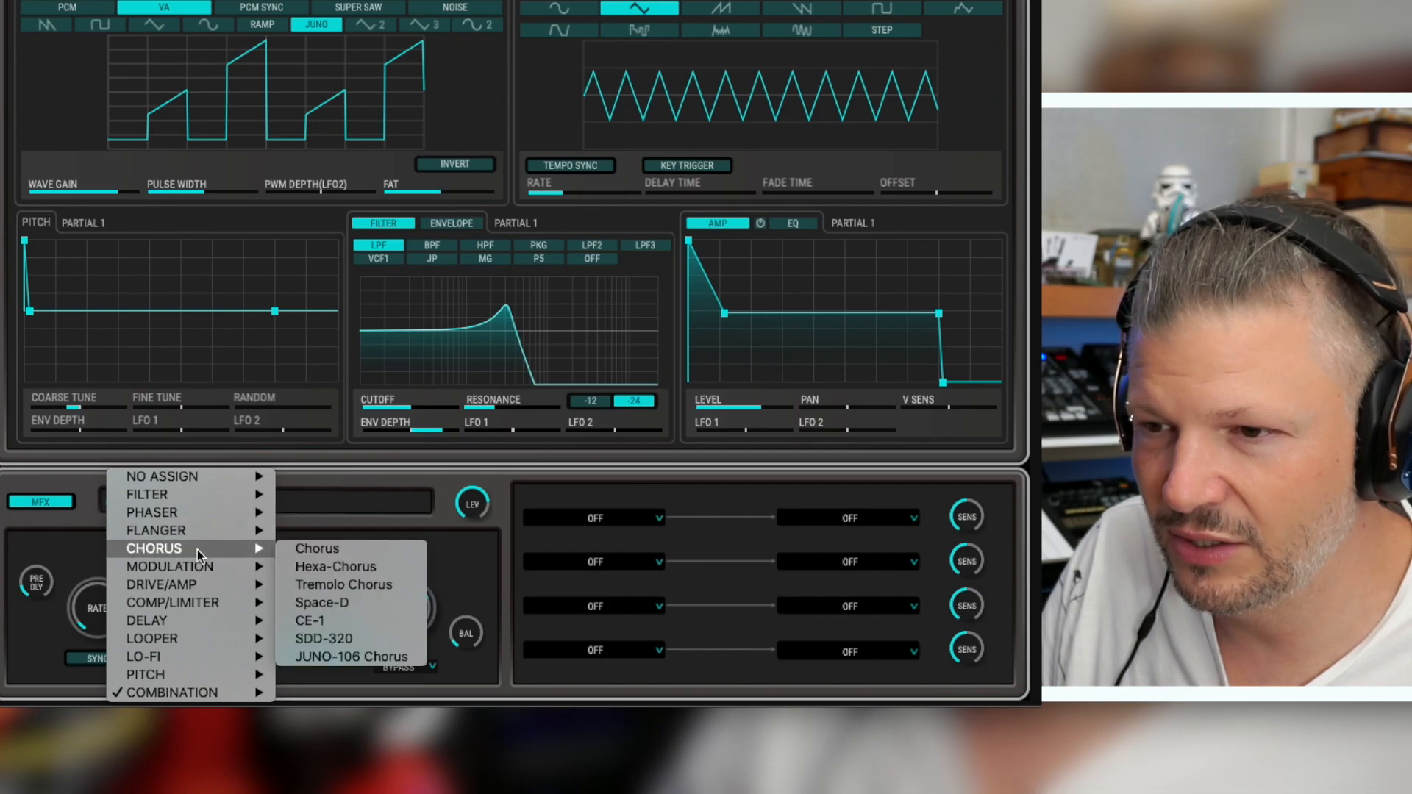
{"action": "mouse_move", "coordinate": [216, 496]}
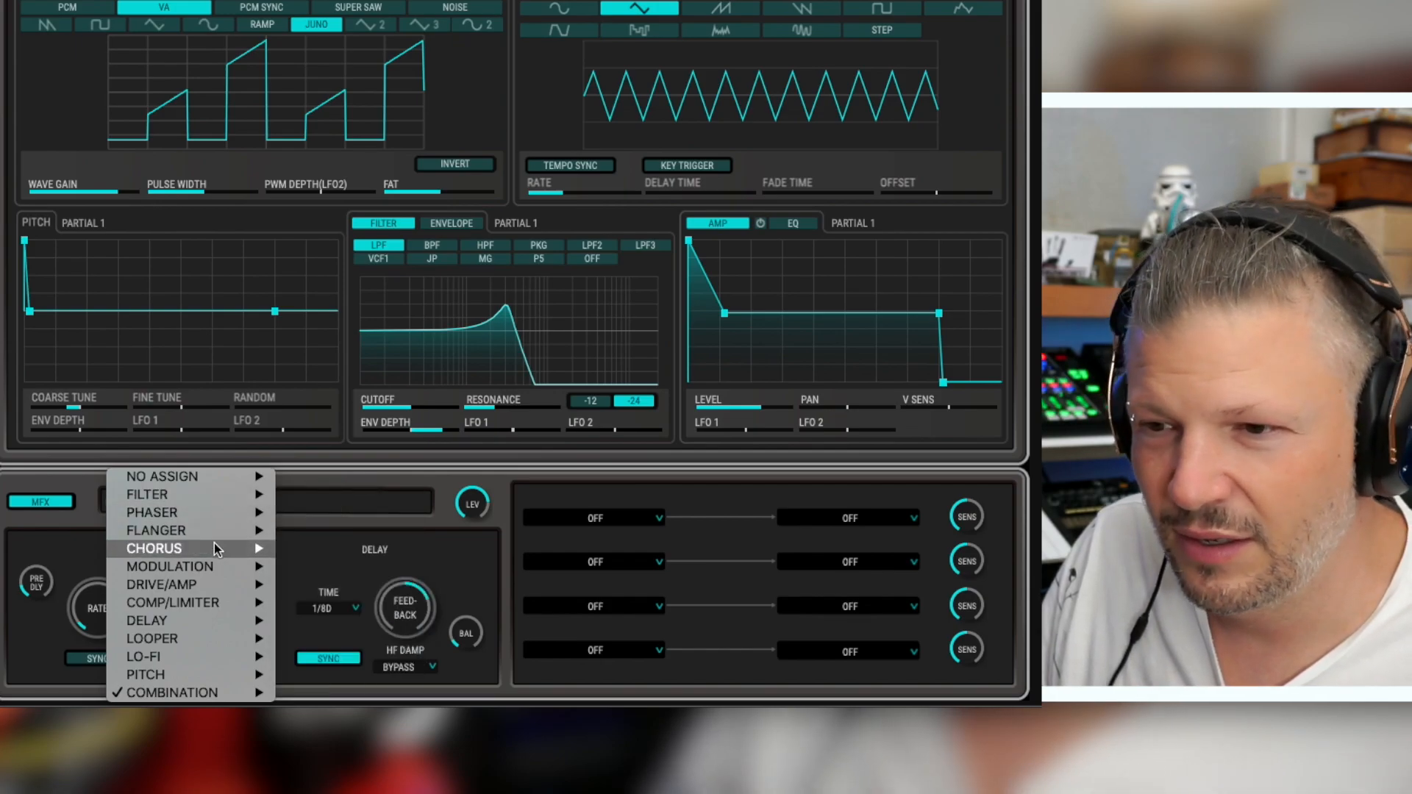
{"action": "mouse_move", "coordinate": [200, 660]}
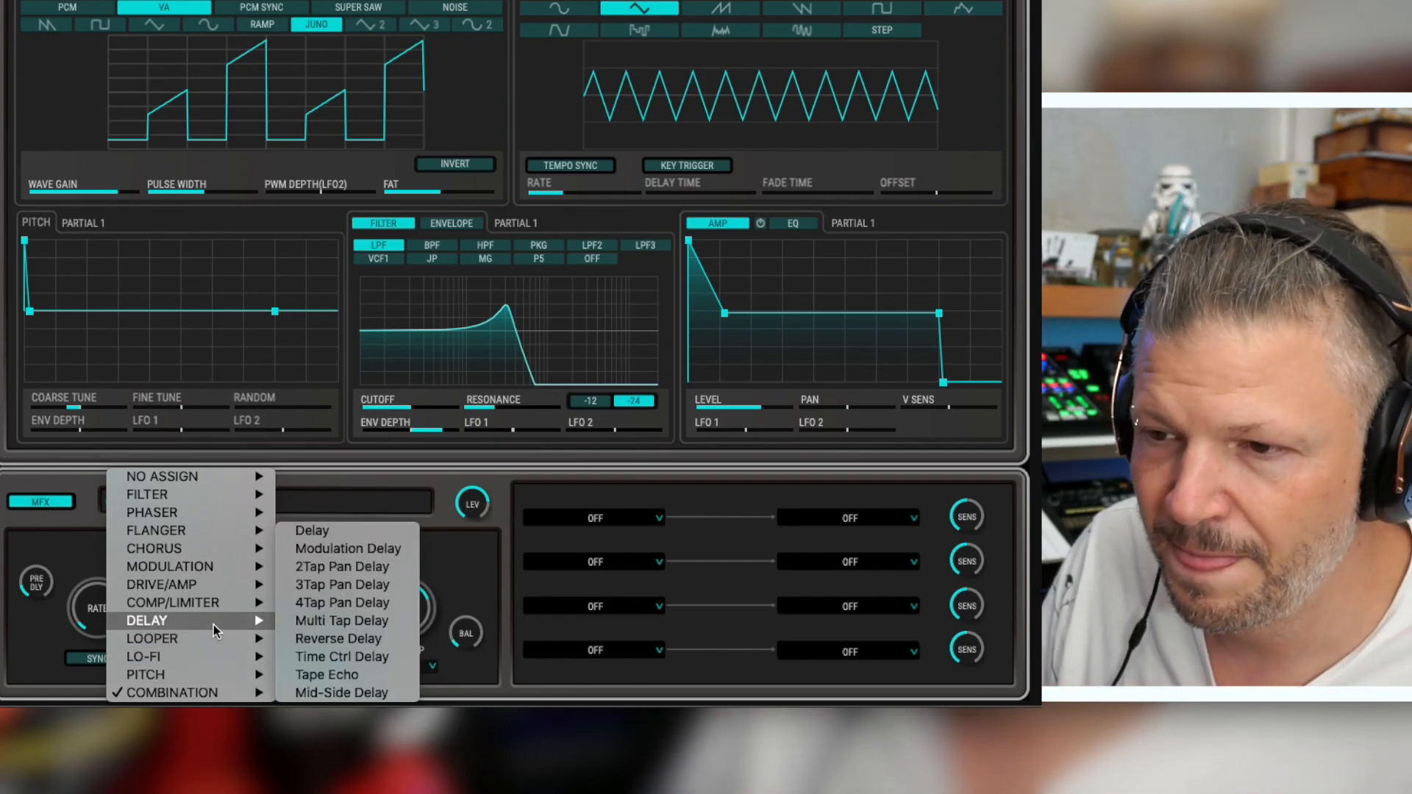
{"action": "mouse_move", "coordinate": [214, 574]}
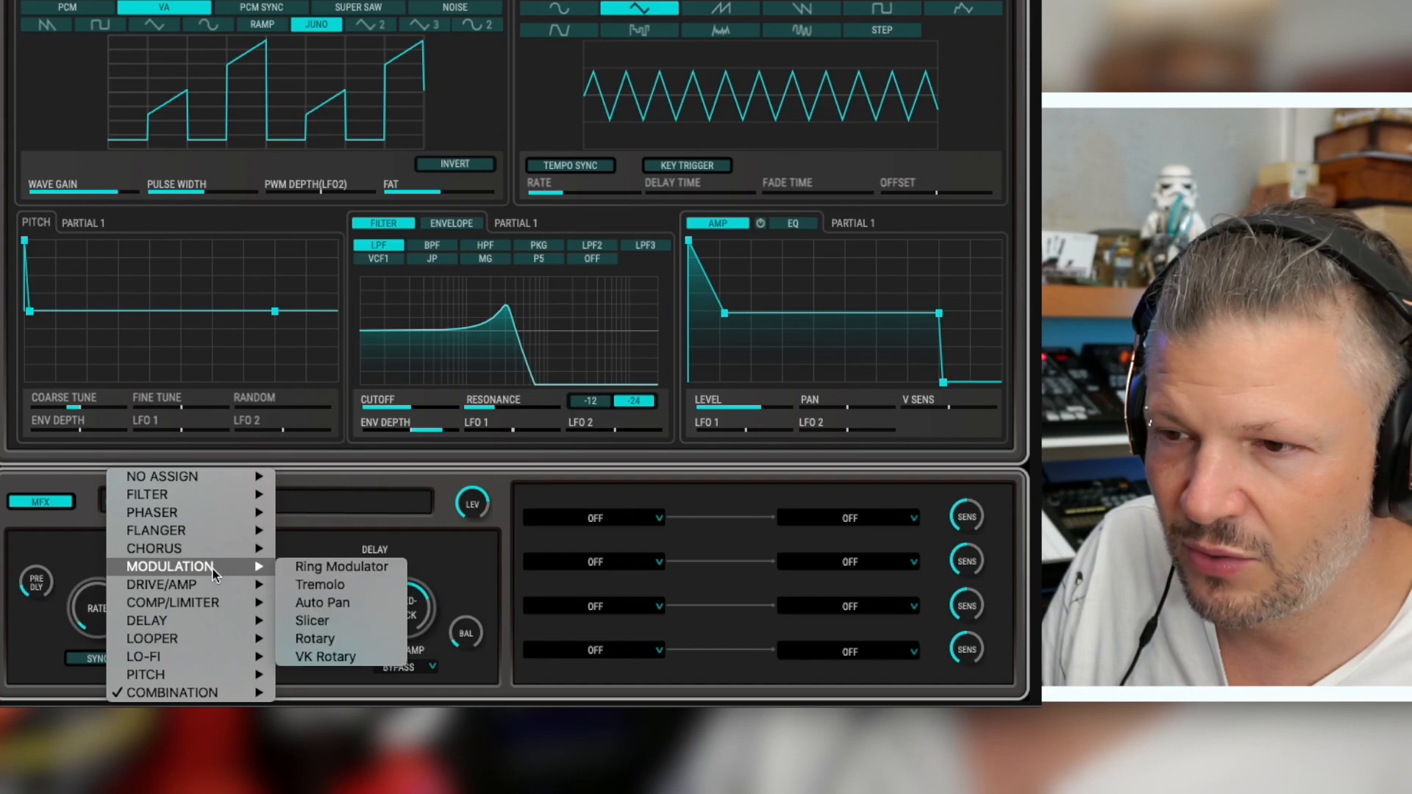
{"action": "left_click", "coordinate": [319, 568]}
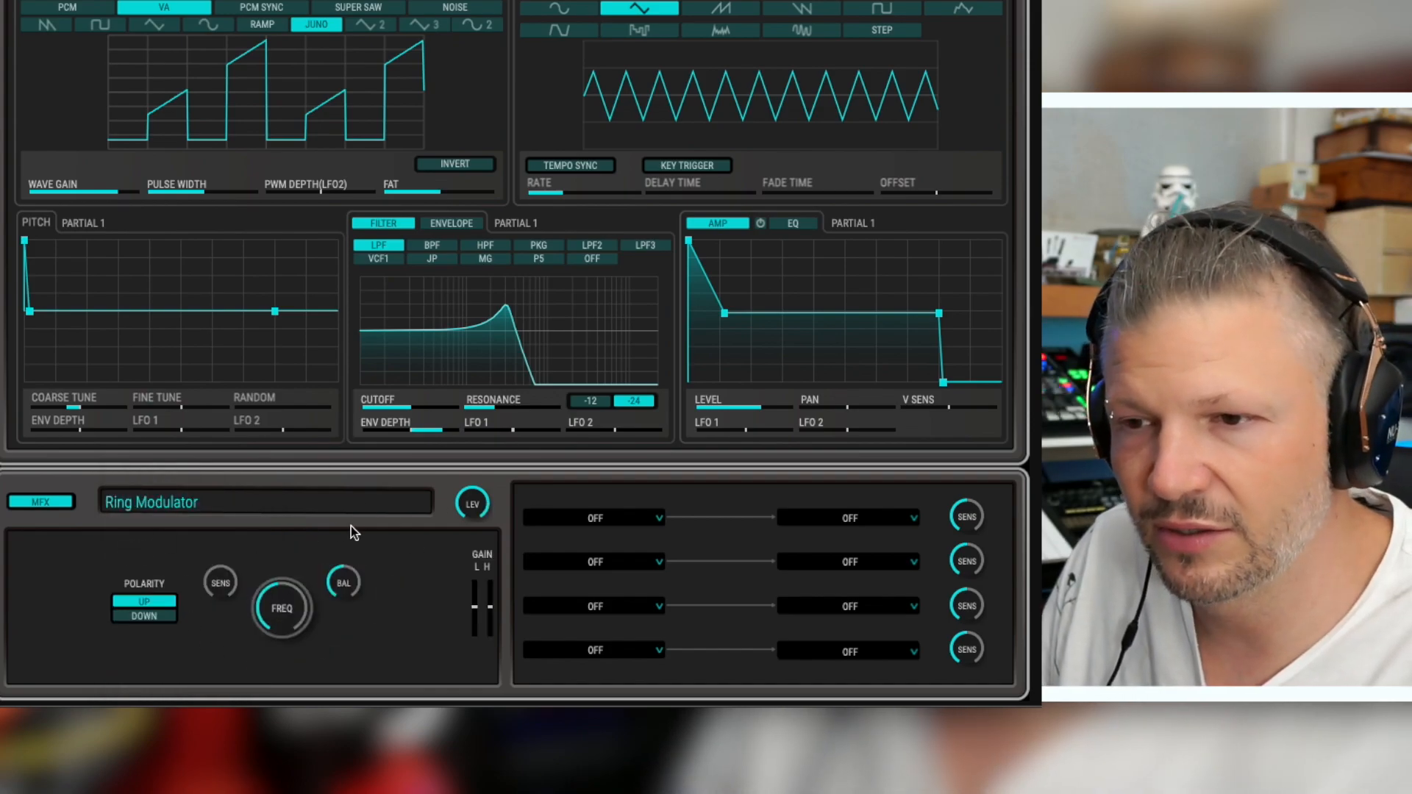
Change the MFX effect to JUNO-106 Chorus.
{"action": "left_click", "coordinate": [267, 498]}
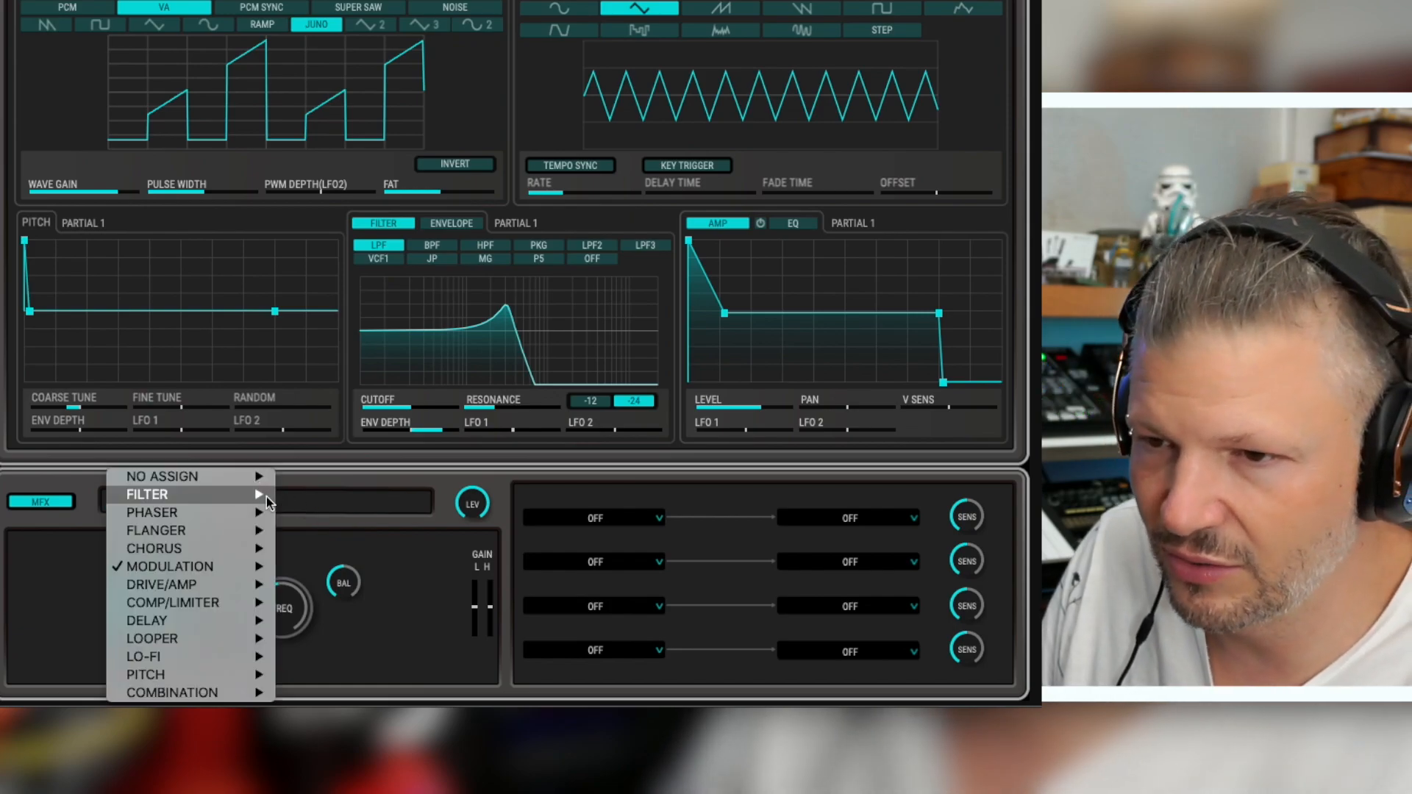
{"action": "mouse_move", "coordinate": [253, 551]}
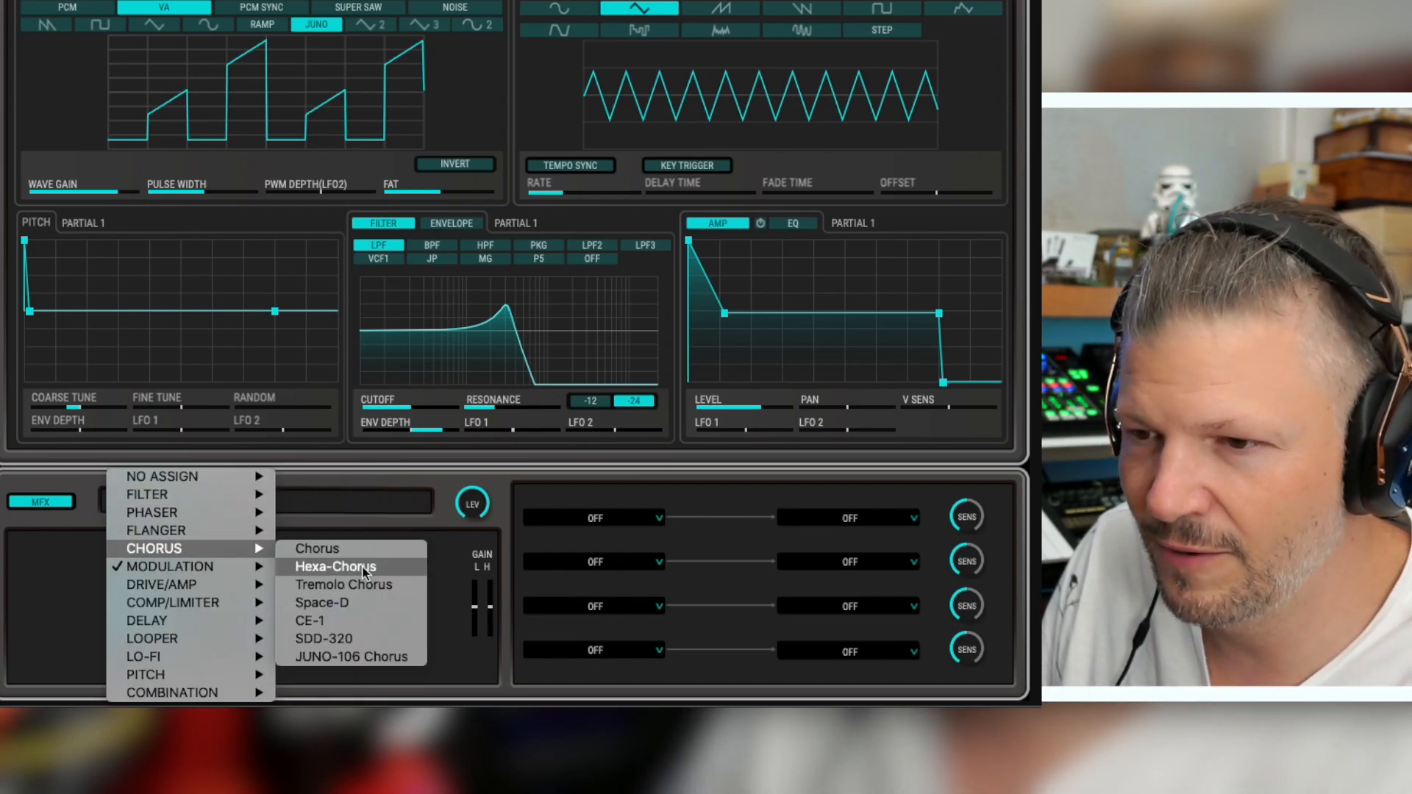
{"action": "left_click", "coordinate": [374, 656]}
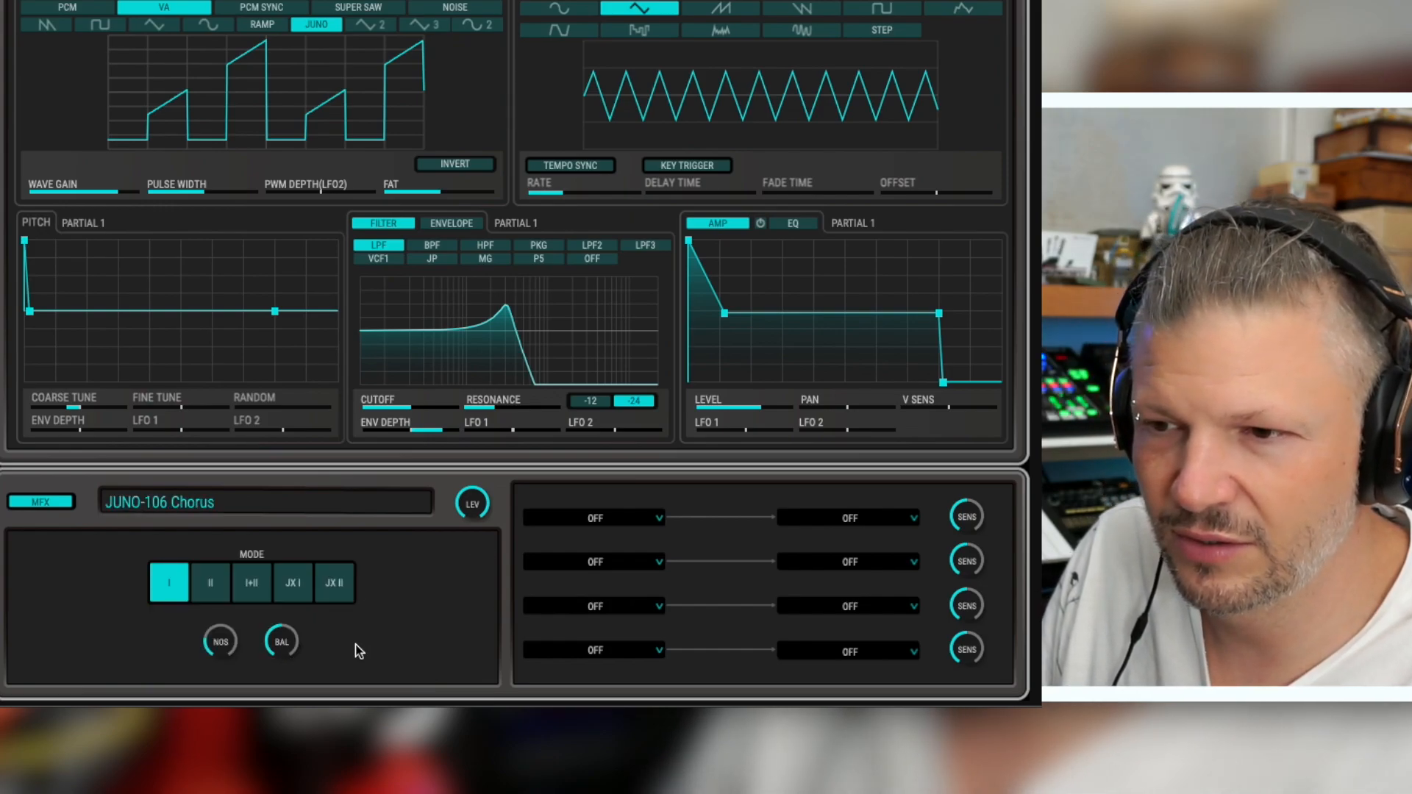
Set the JUNO-106 Chorus mode to JX I and sweep its noise level up to 127 and back down.
{"action": "left_click", "coordinate": [302, 584]}
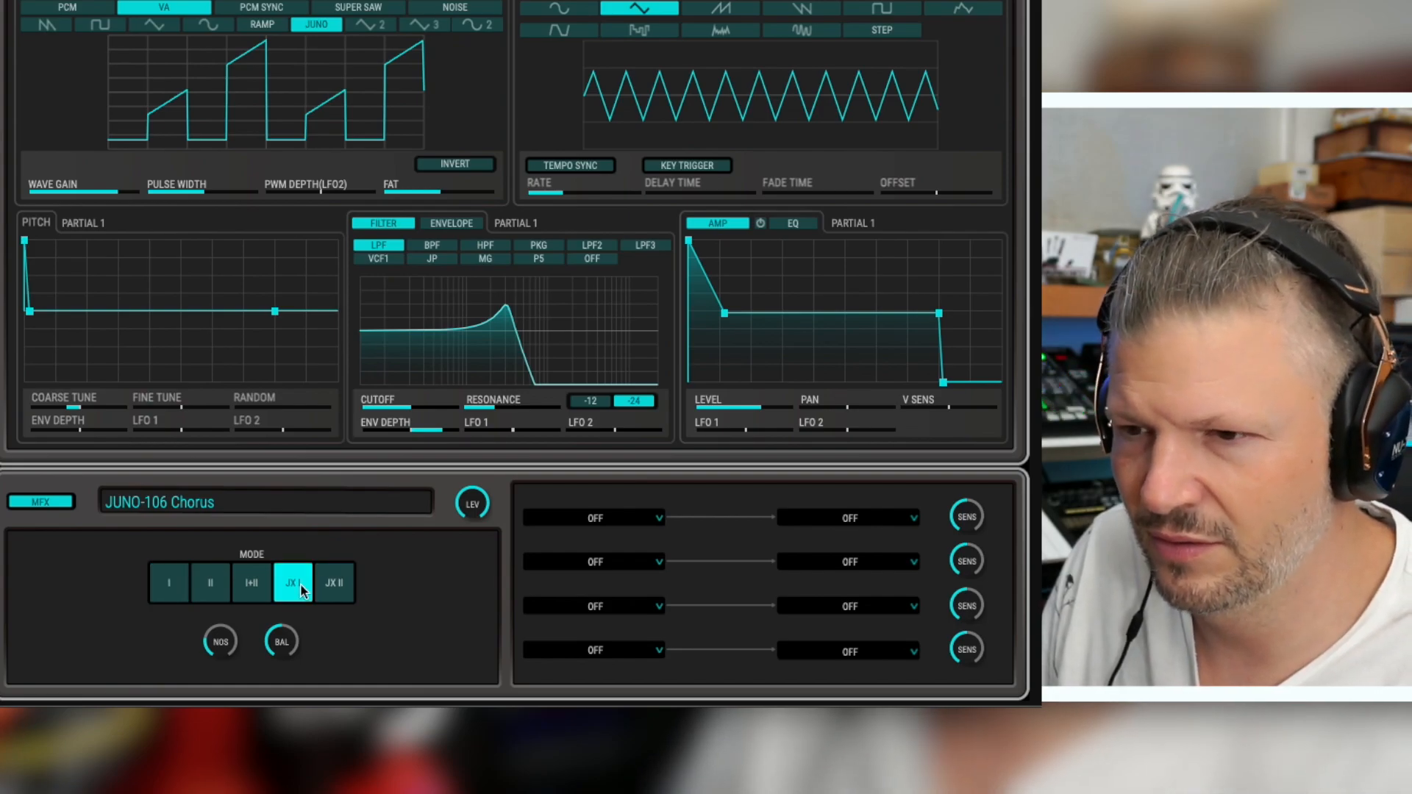
{"action": "left_click_drag", "start_coordinate": [221, 642], "coordinate": [230, 452]}
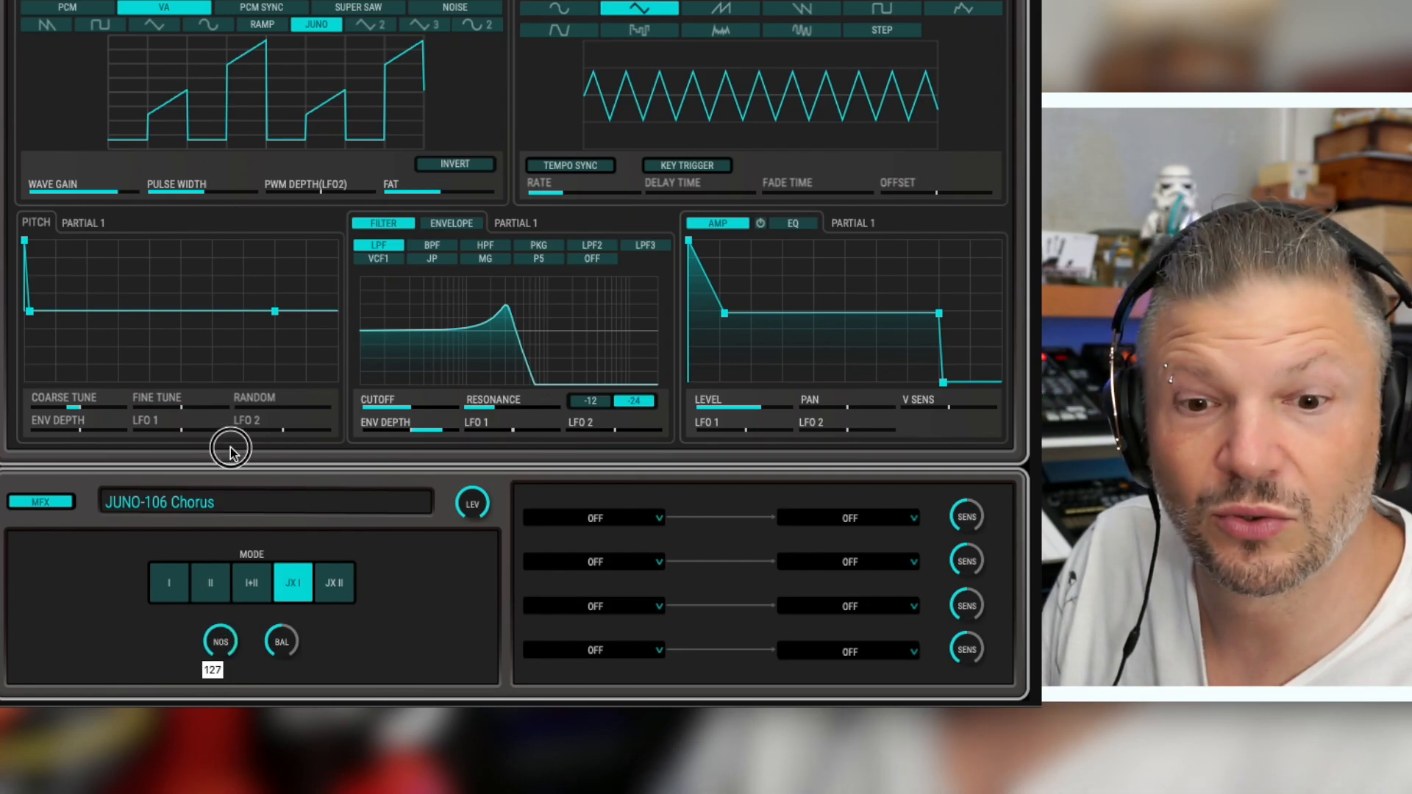
{"action": "left_click_drag", "start_coordinate": [230, 452], "coordinate": [282, 706]}
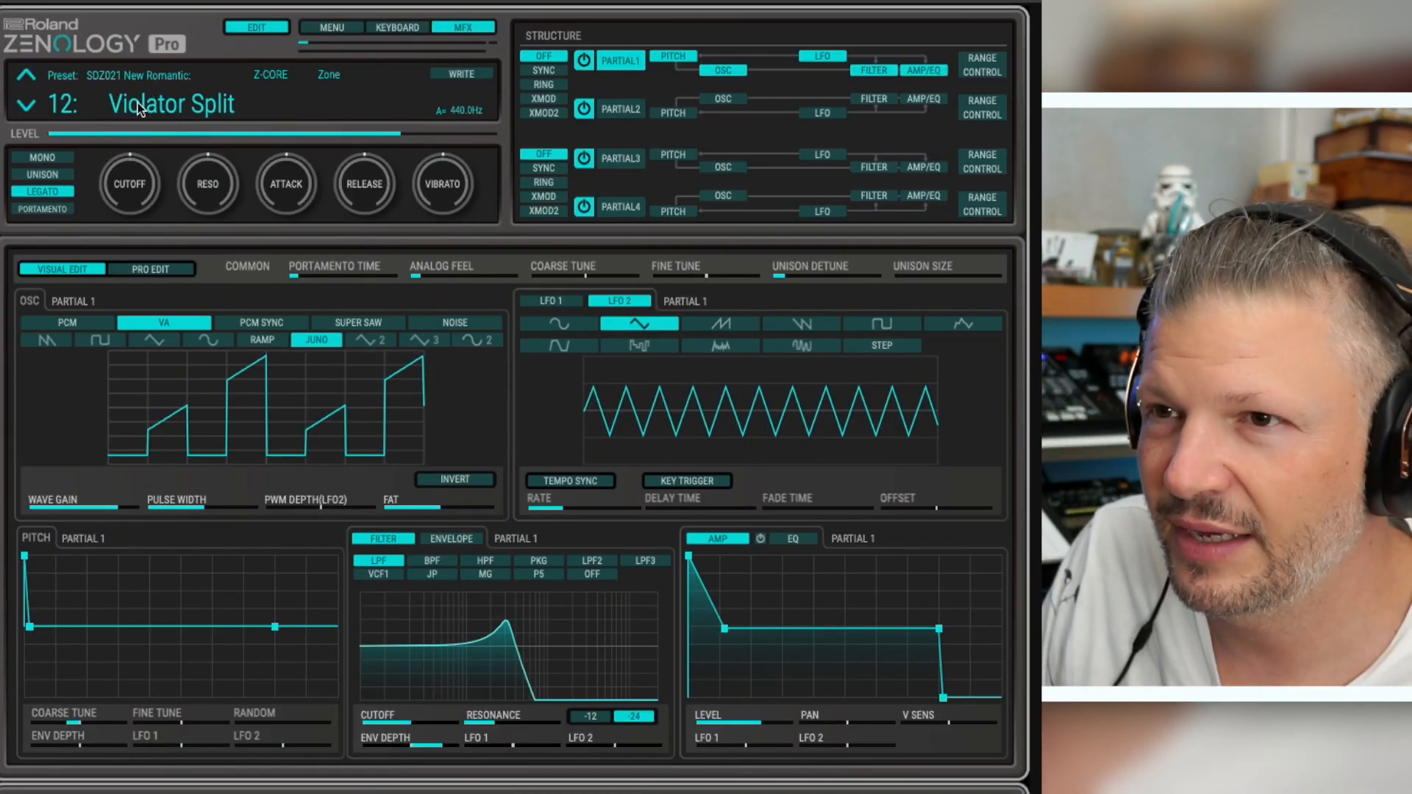
Load the TR-808 comp drum kit from the Drums category of the PRST_A Factory Presets bank.
{"action": "left_click", "coordinate": [140, 108]}
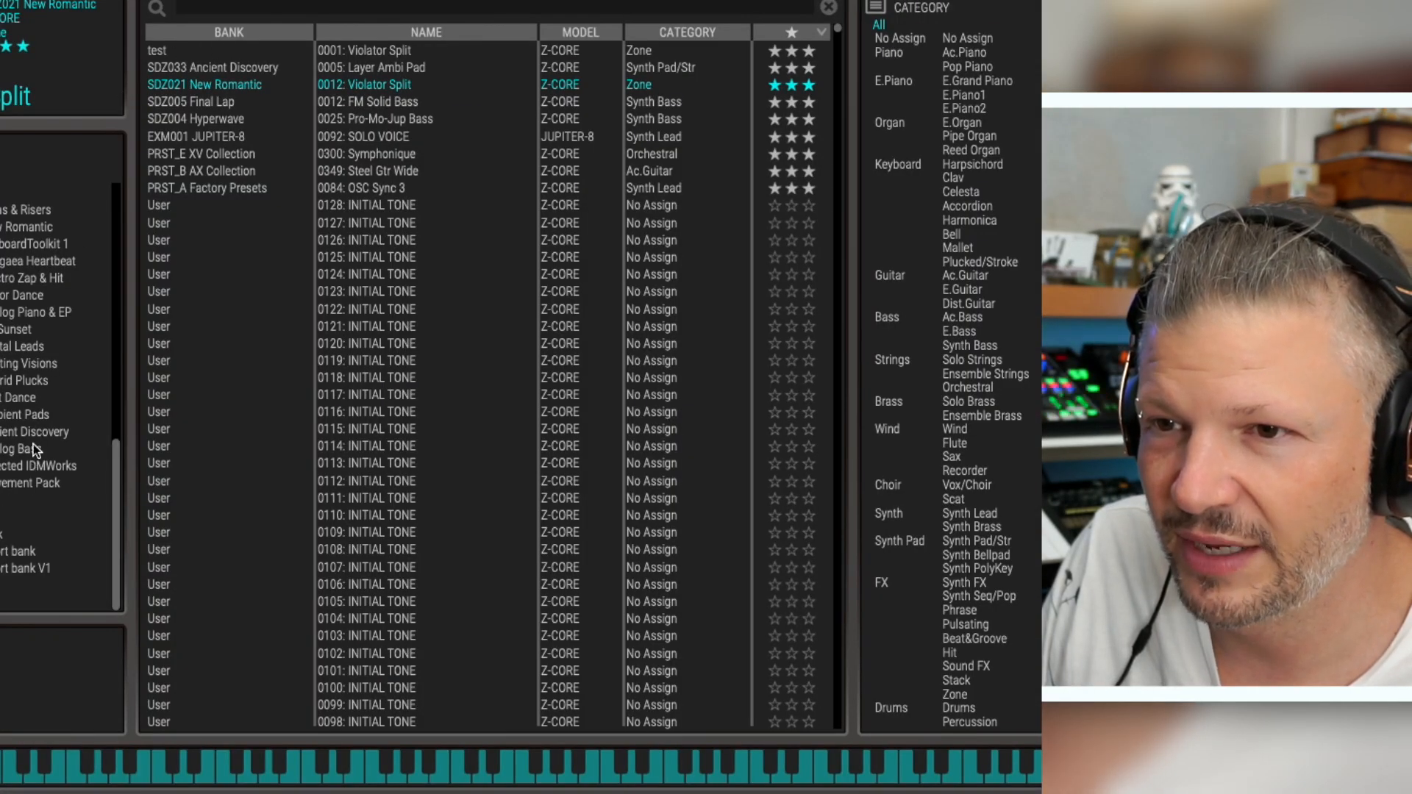
{"action": "left_click", "coordinate": [367, 50]}
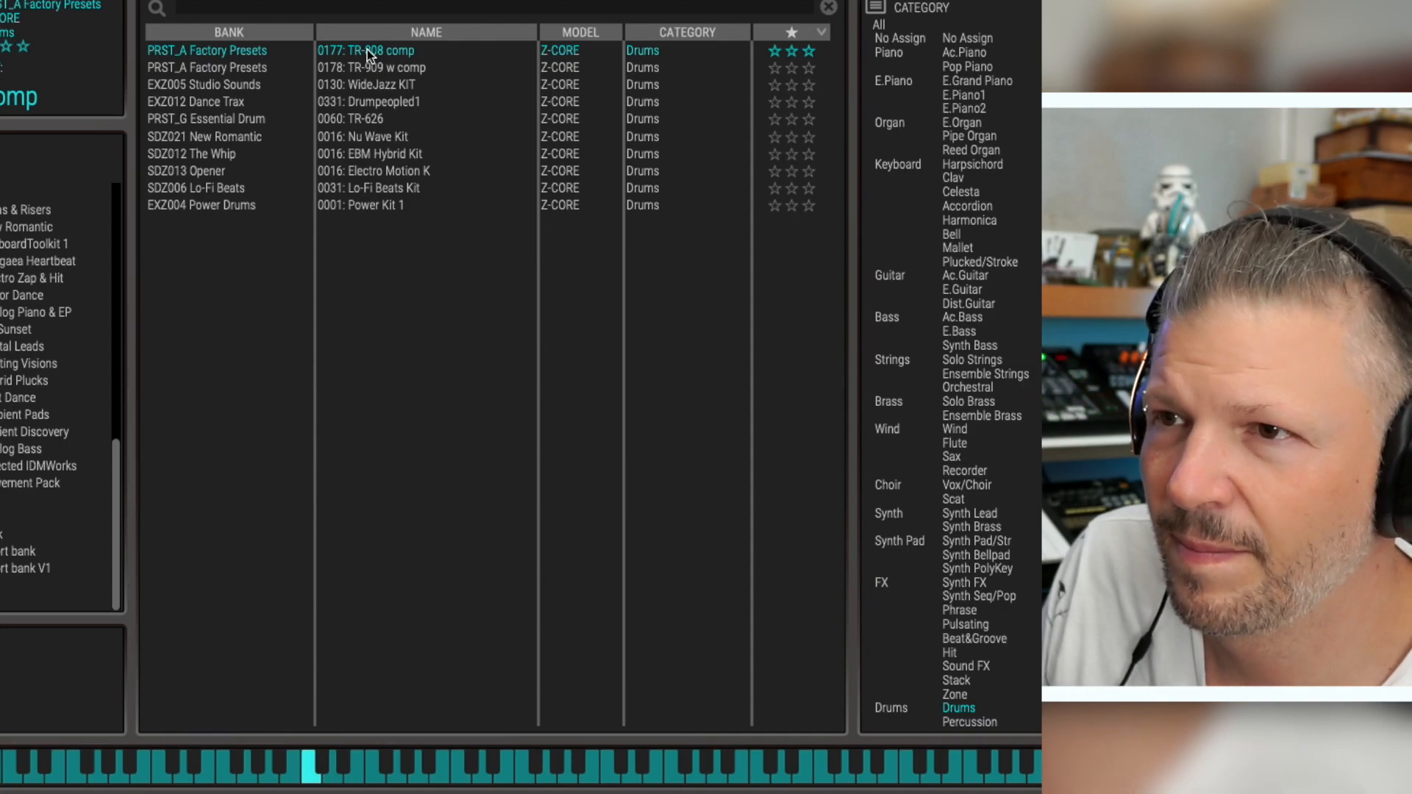
{"action": "double_click", "coordinate": [367, 50]}
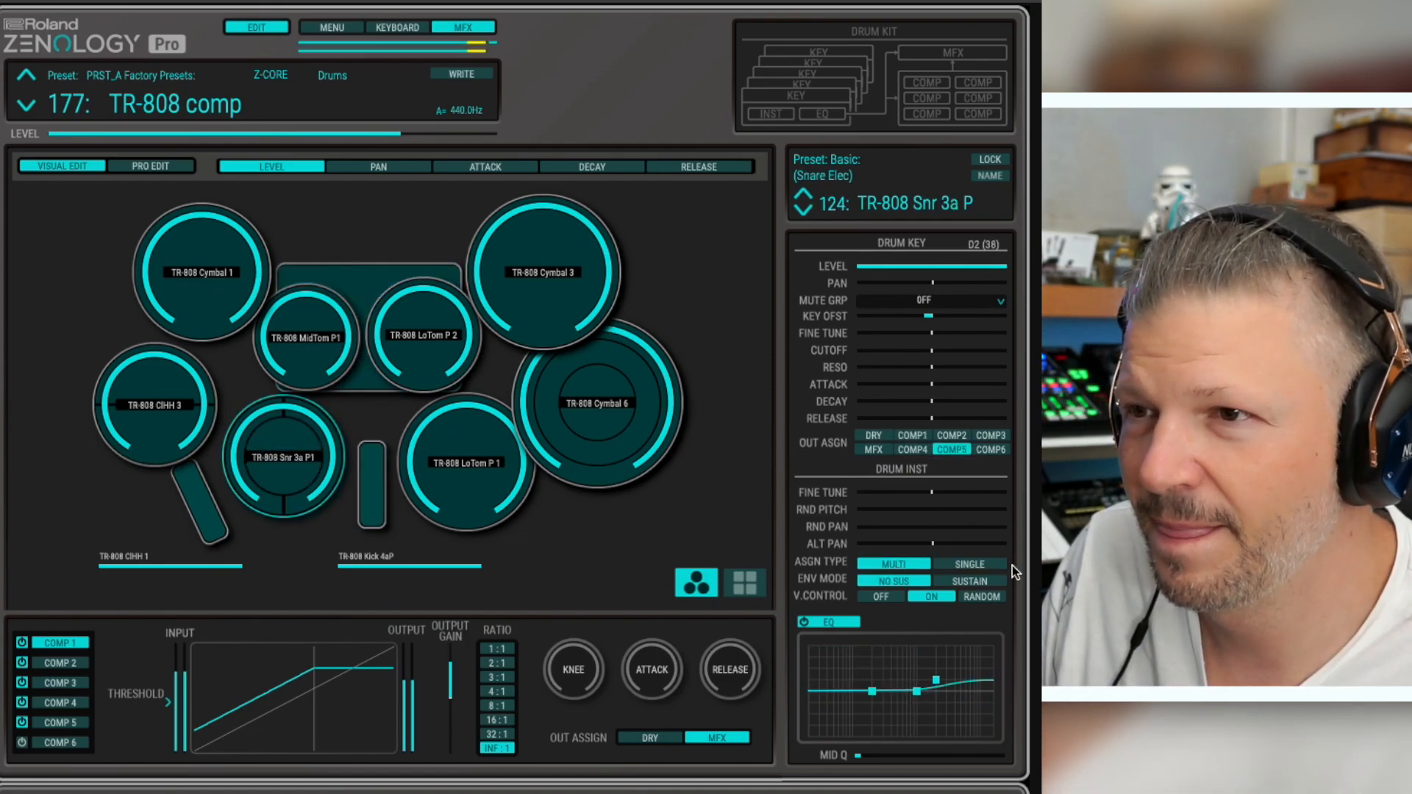
Examine the drum kit's pan, attack, decay and release views, ending on the level view.
{"action": "left_click", "coordinate": [394, 171]}
{"action": "left_click", "coordinate": [495, 170]}
{"action": "left_click", "coordinate": [585, 167]}
{"action": "left_click", "coordinate": [701, 166]}
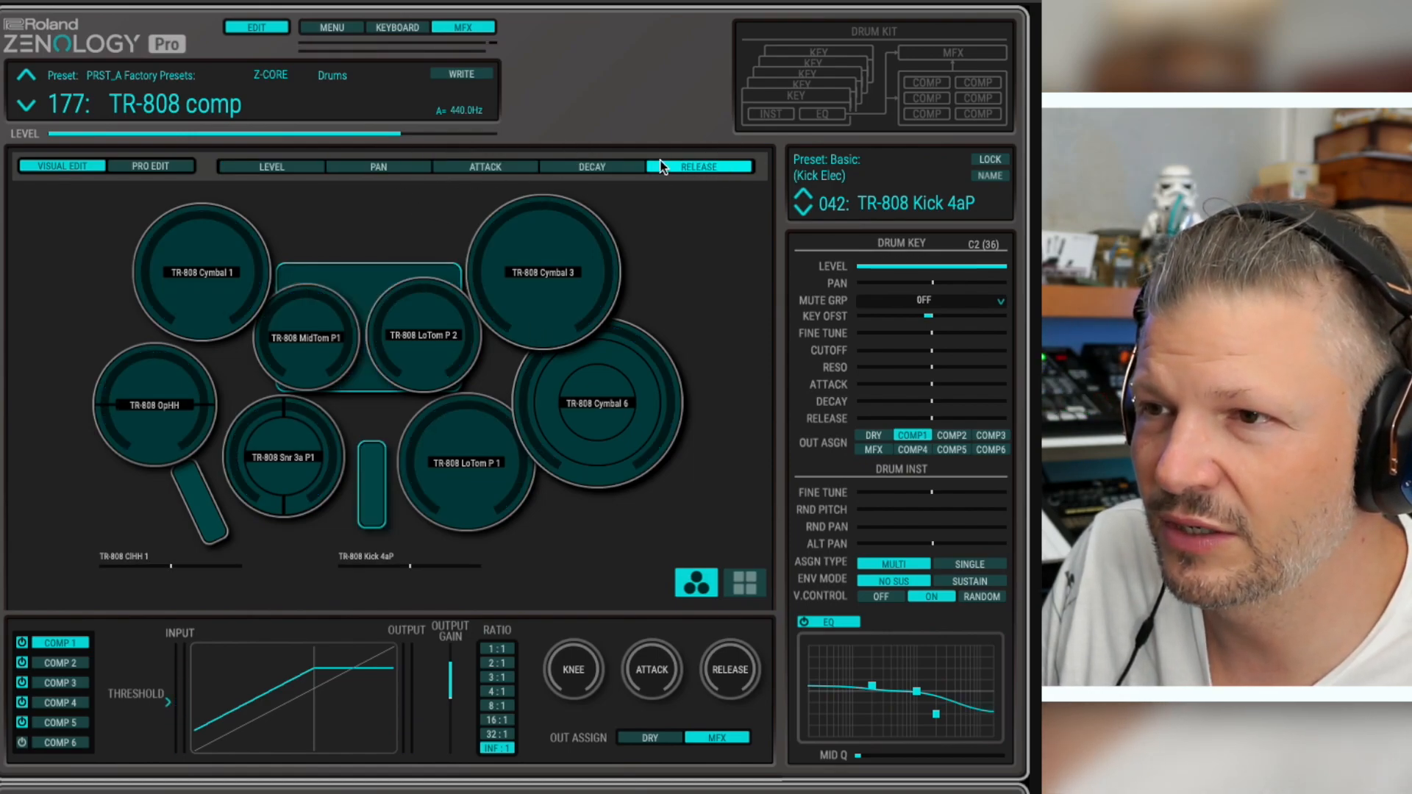
{"action": "left_click", "coordinate": [376, 166]}
{"action": "left_click", "coordinate": [297, 168]}
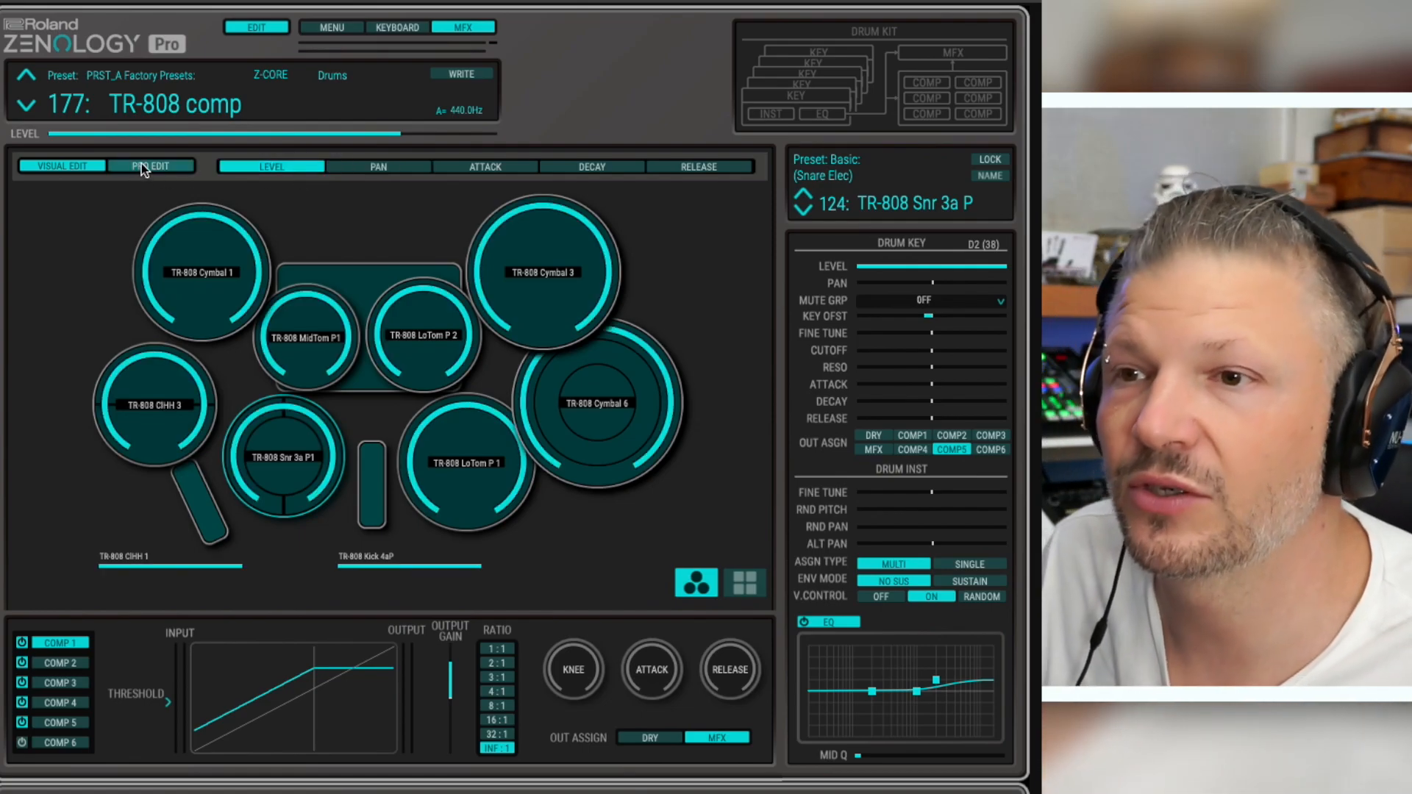
Examine the kit's detailed compressor, key and instrument parameters in Pro Edit, and return to the visual kit view.
{"action": "left_click", "coordinate": [141, 165]}
{"action": "left_click", "coordinate": [413, 478]}
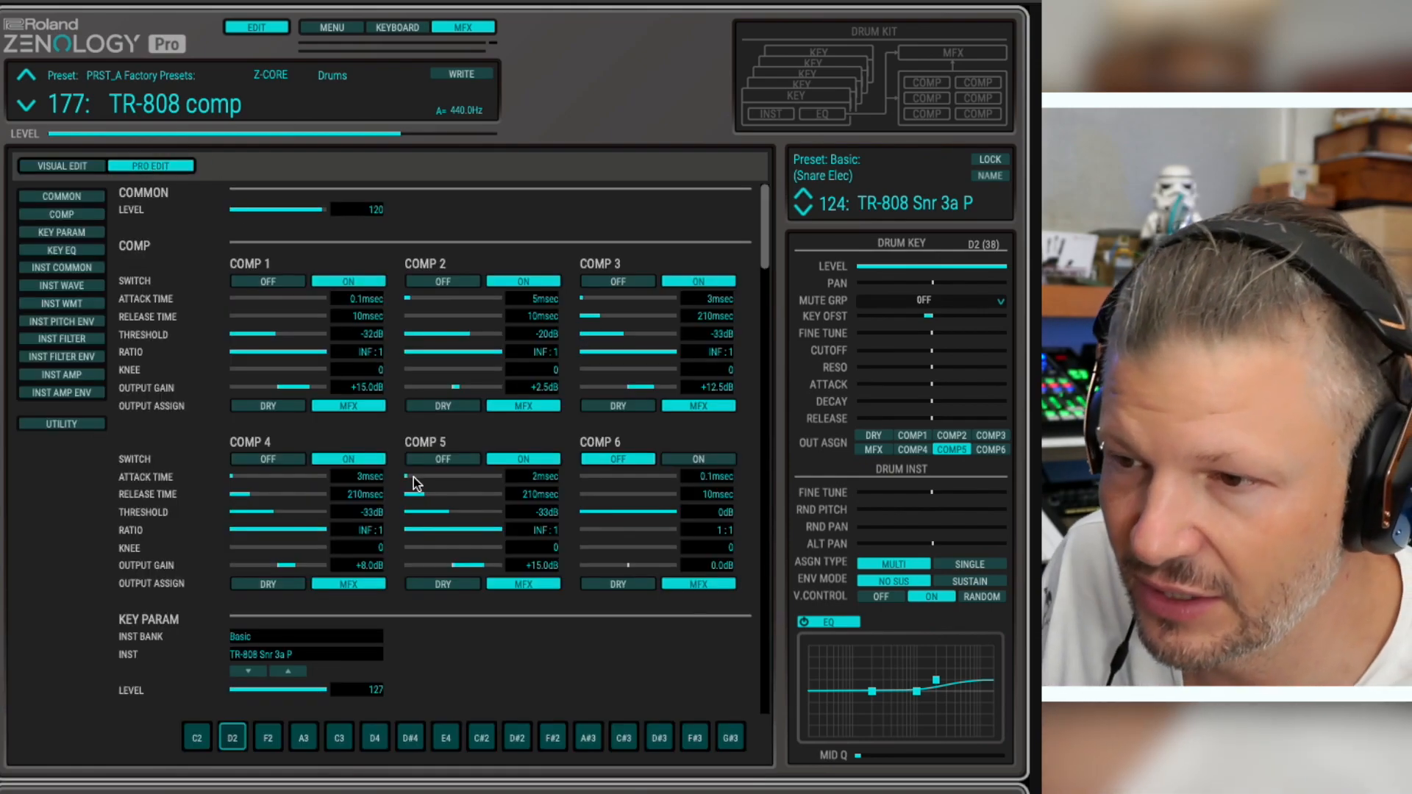
{"action": "left_click", "coordinate": [73, 233]}
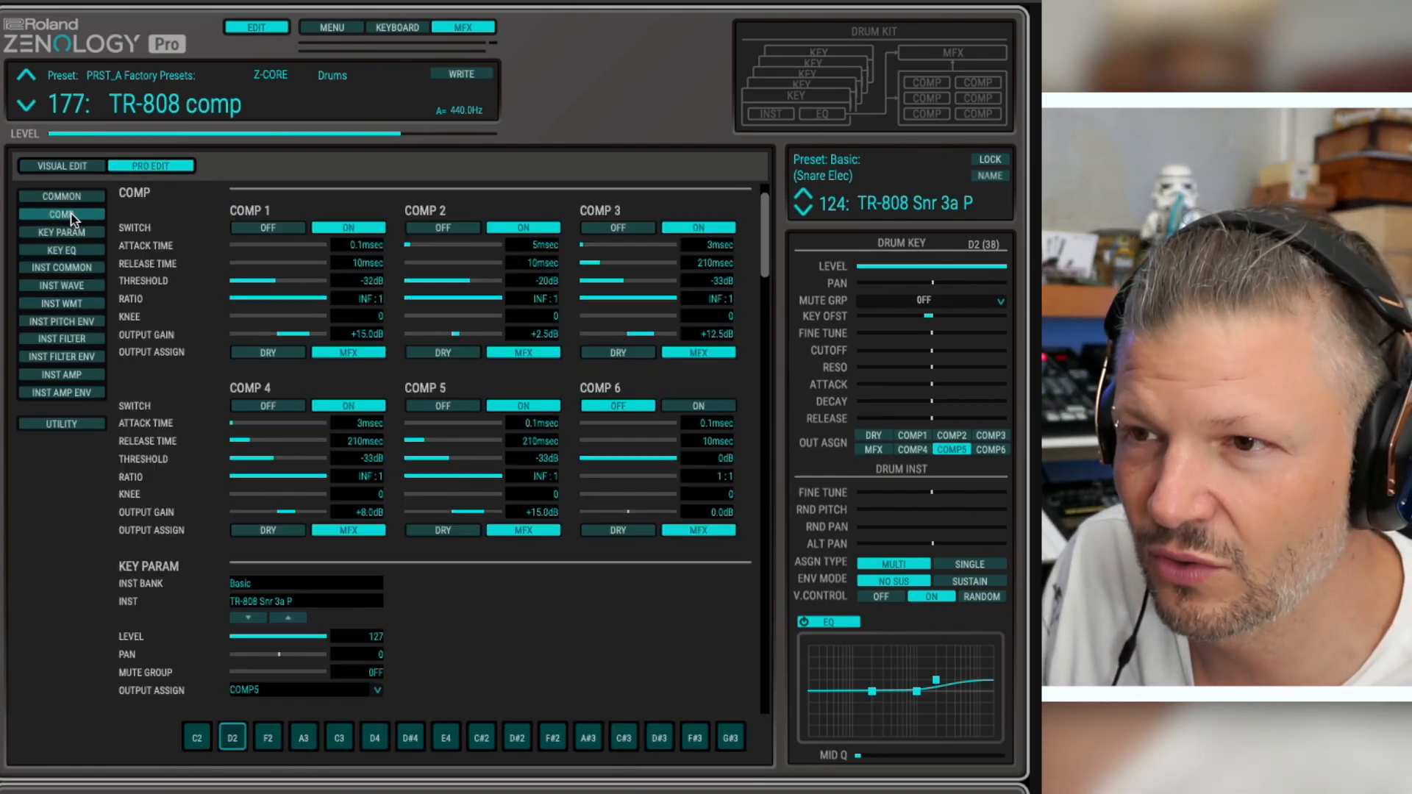
{"action": "left_click", "coordinate": [76, 251]}
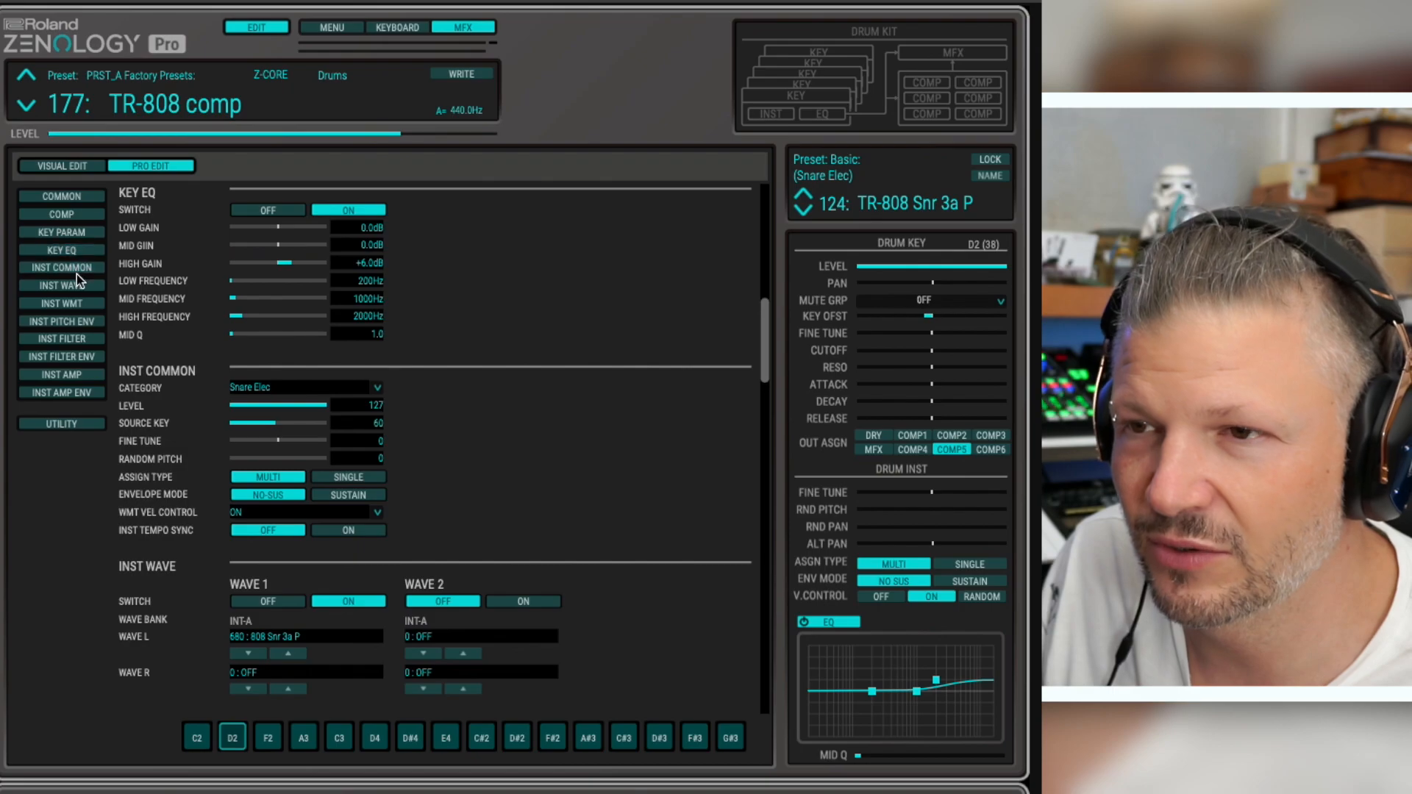
{"action": "left_click", "coordinate": [76, 269]}
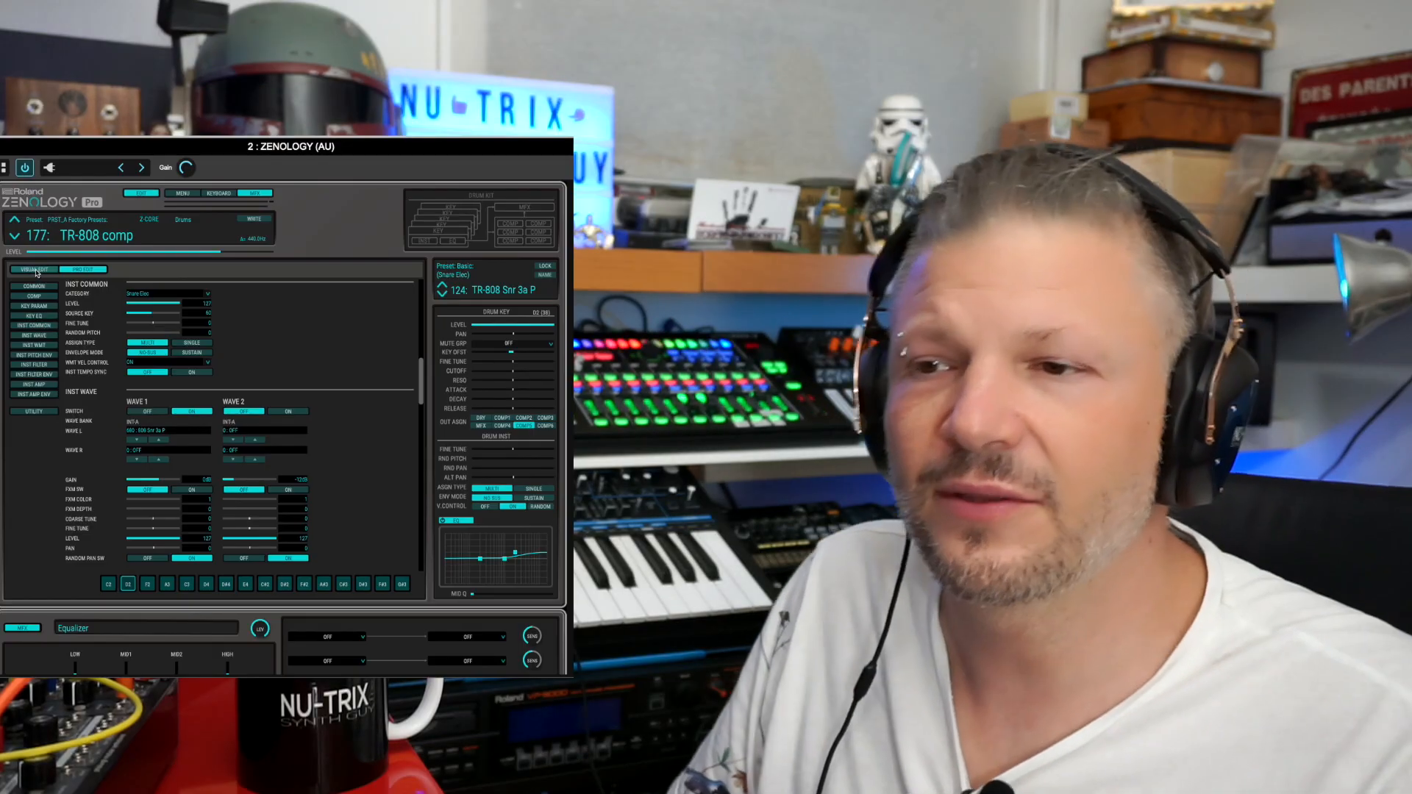
{"action": "left_click", "coordinate": [35, 270]}
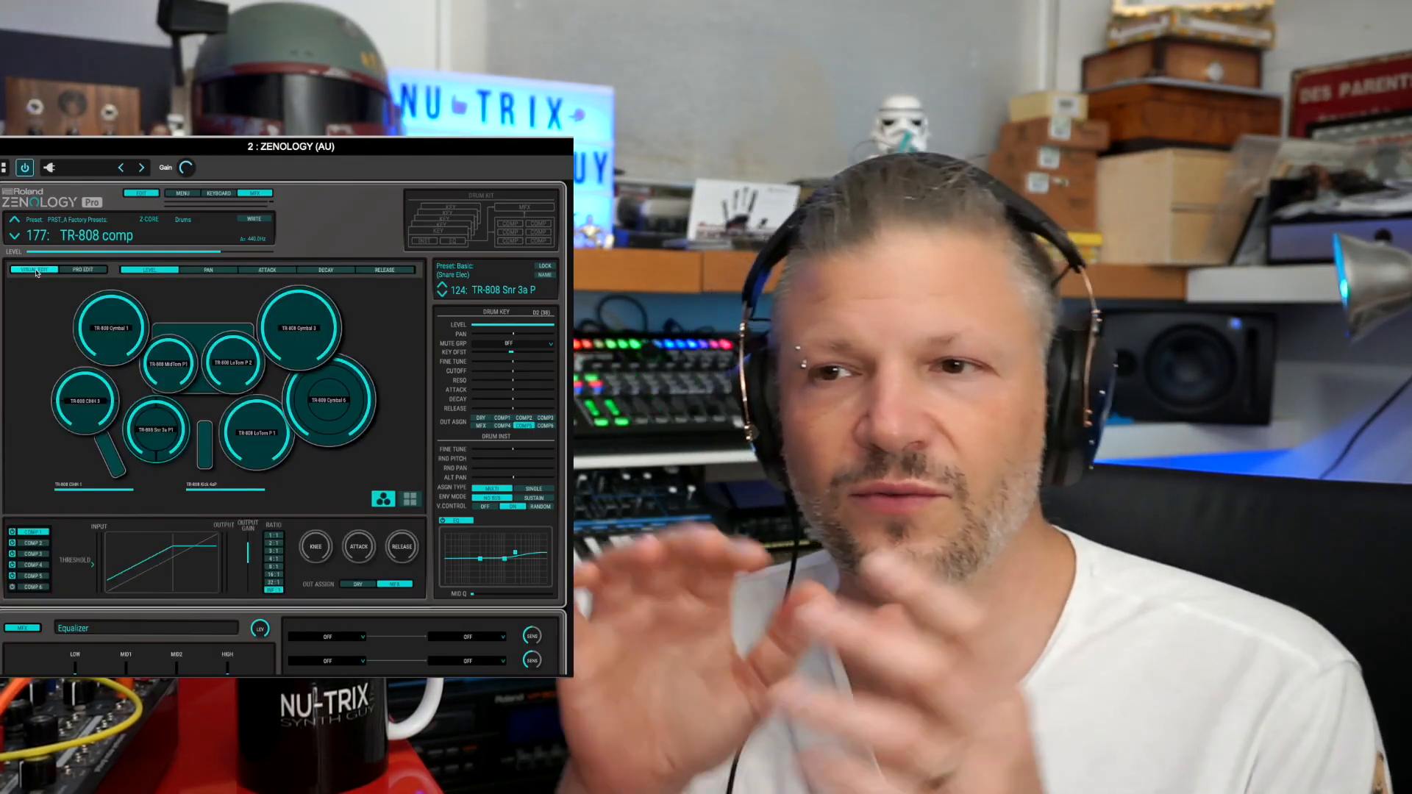